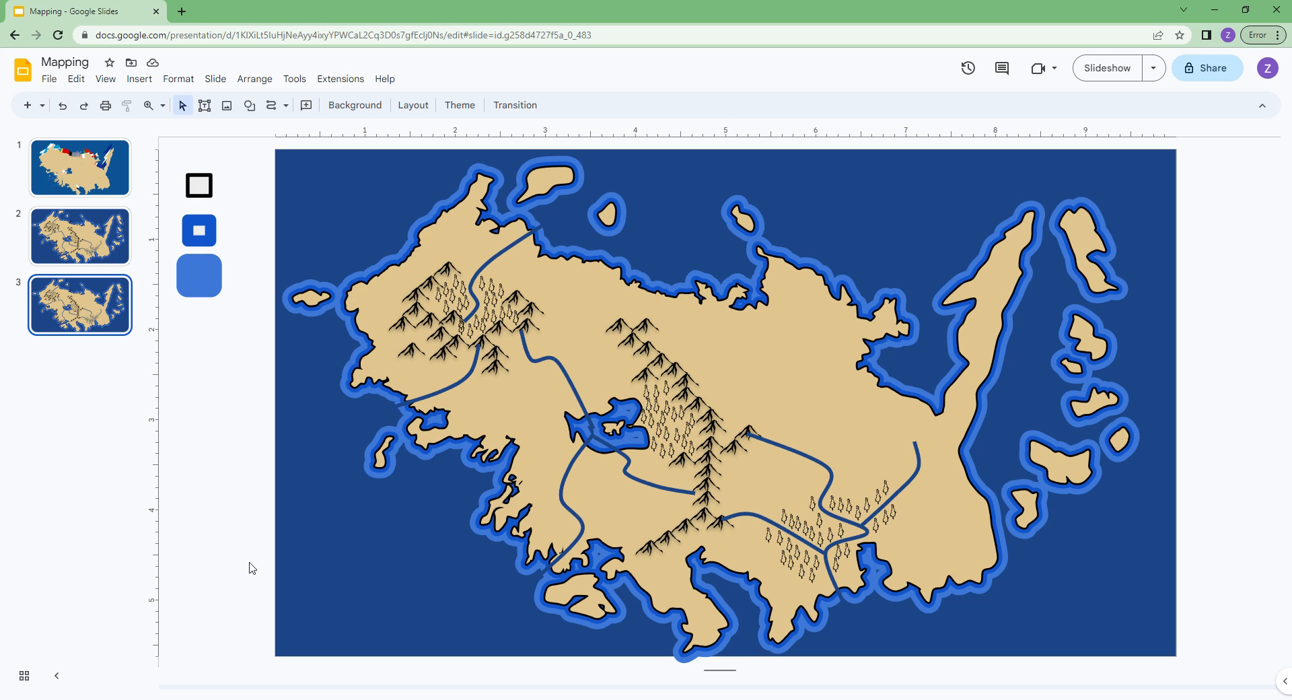
Add a blank slide after the third slide and draw a flat rectangle about 0.4 in wide on it
left_click(42, 105)
left_click(118, 355)
left_click(249, 105)
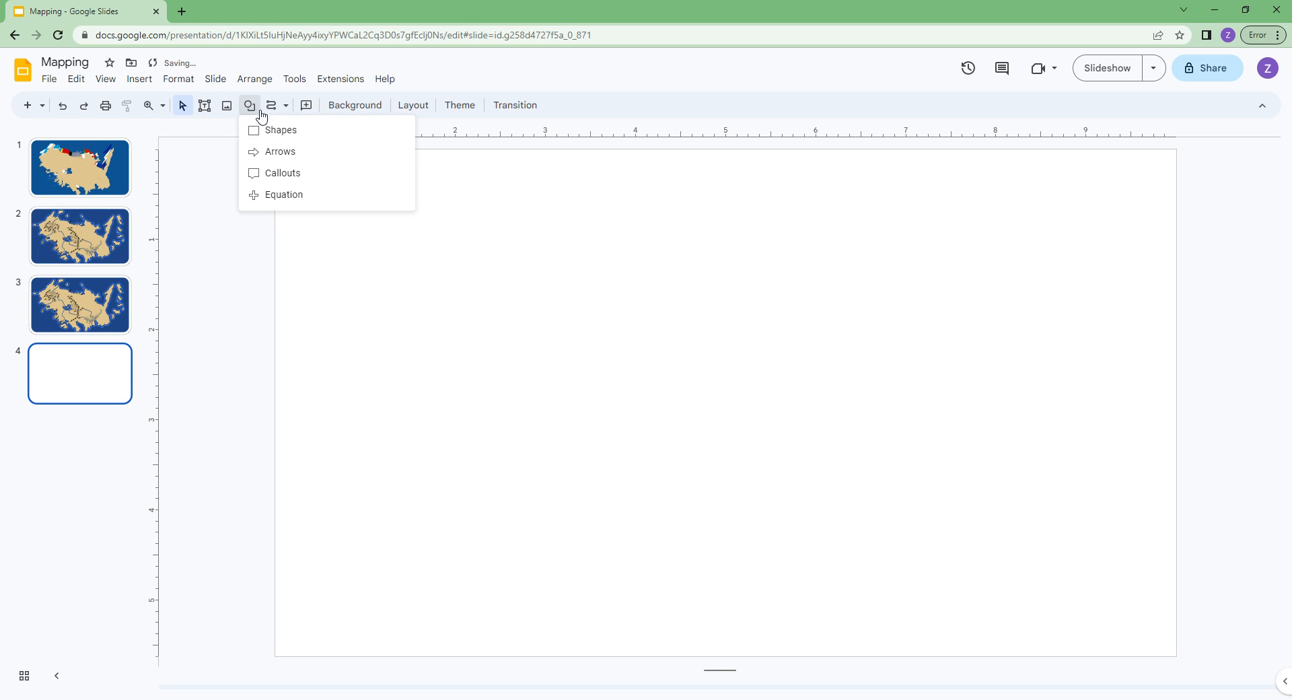
mouse_move(325, 129)
left_click(421, 133)
left_click_drag(437, 261, 477, 267)
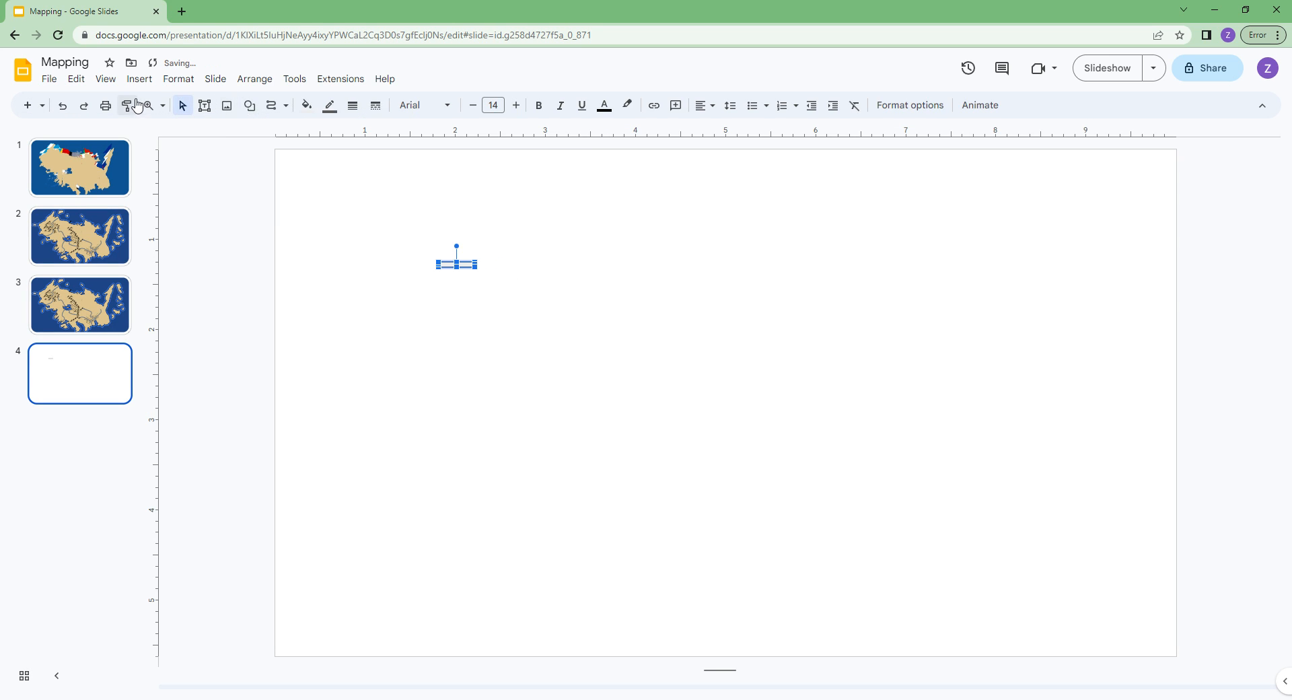
Shrink the rectangle to a slim bar about 0.3 in wide
left_click(148, 106)
left_click_drag(320, 175, 537, 293)
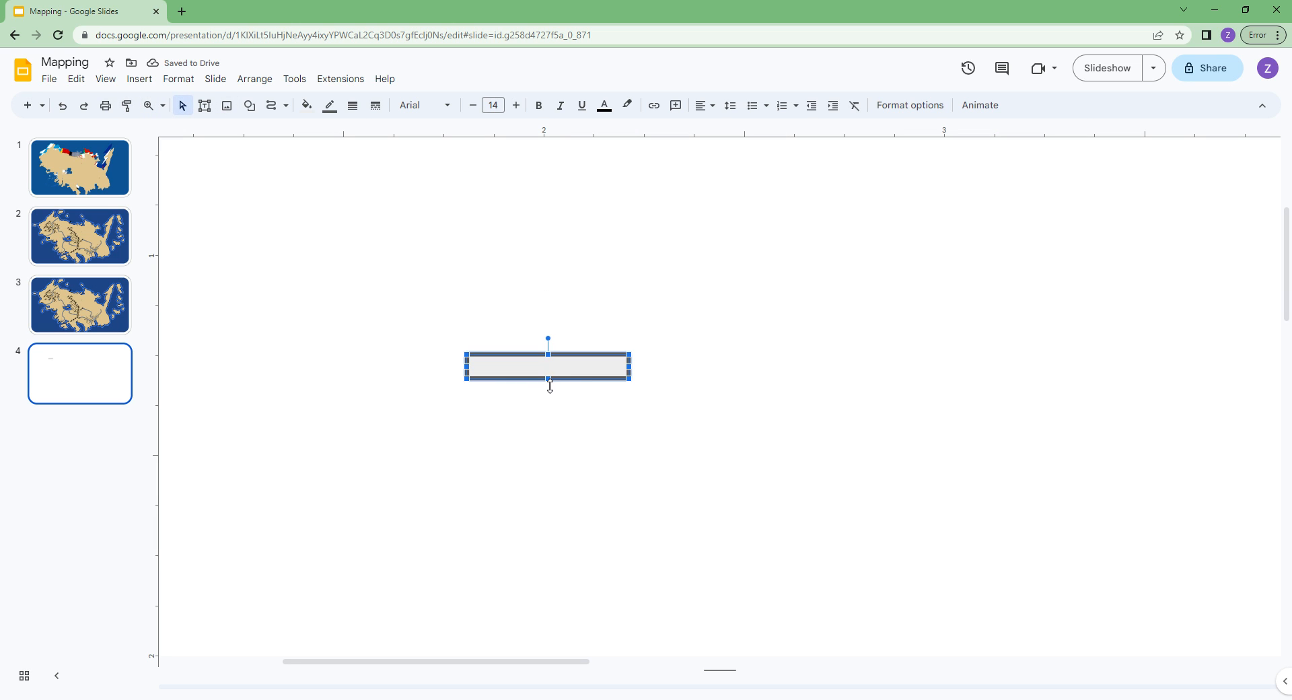
left_click_drag(549, 381, 548, 372)
left_click_drag(631, 364, 593, 363)
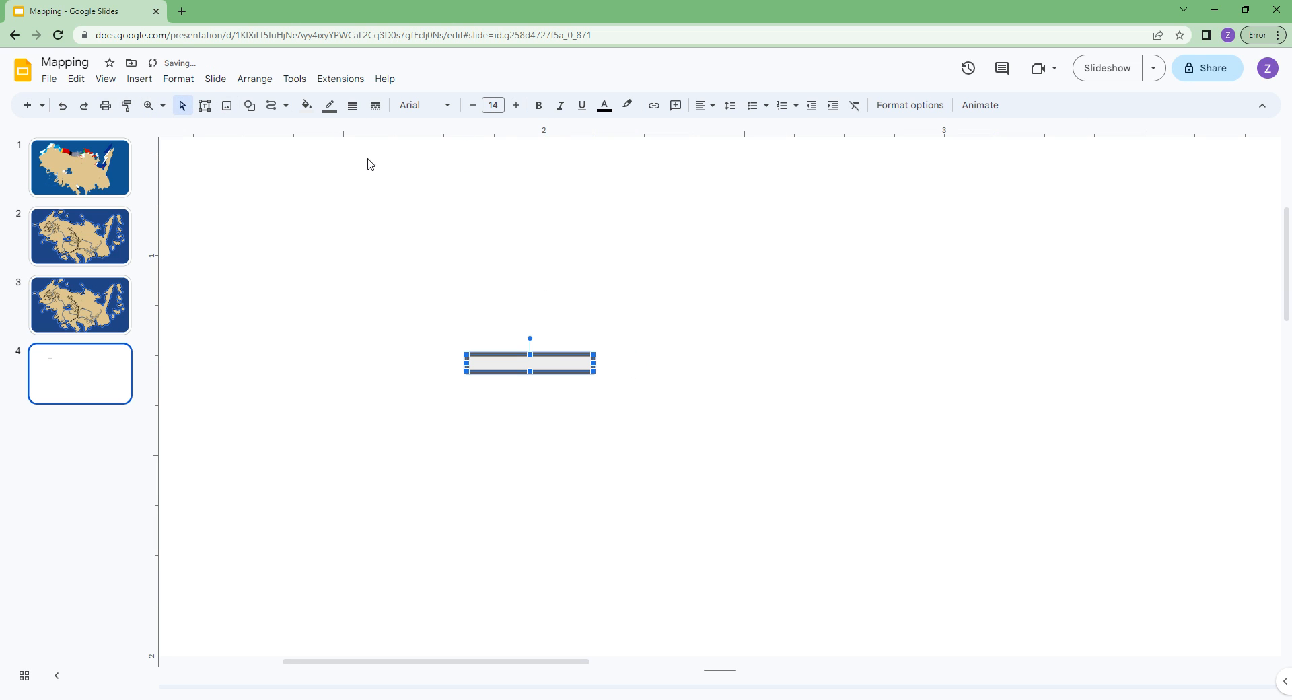
Make the bar's border transparent and fill the bar with black
left_click(329, 124)
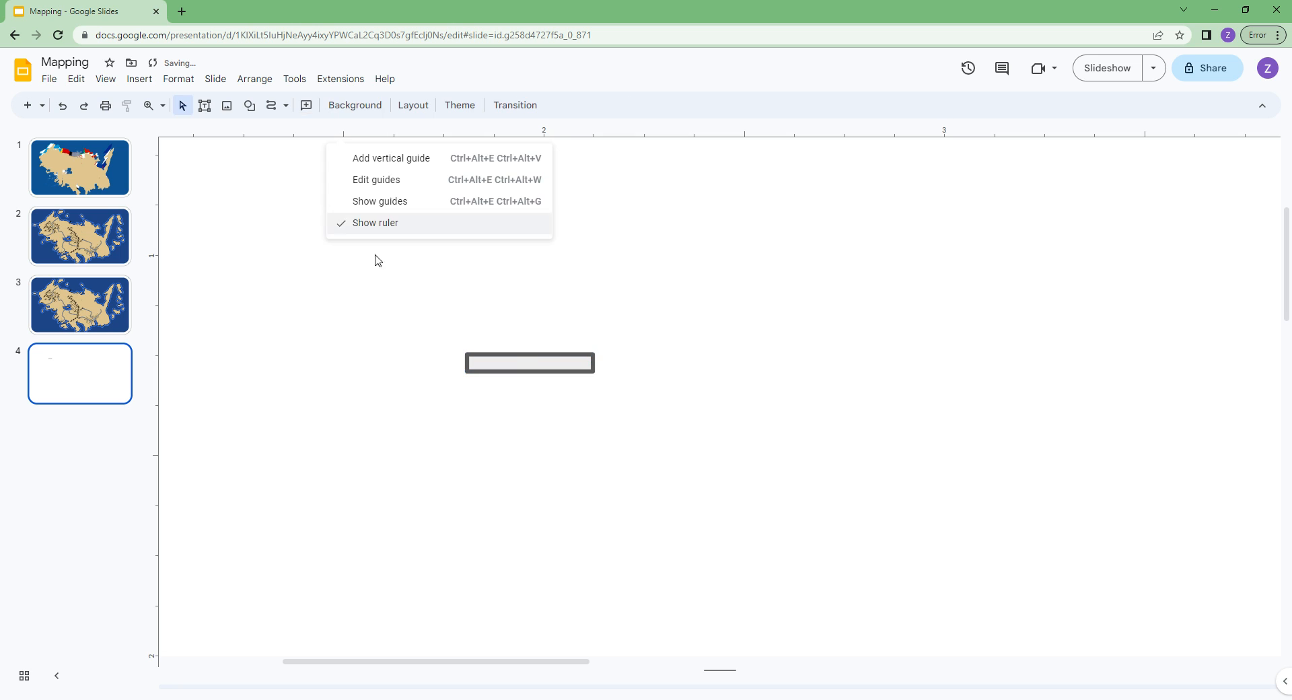
left_click_drag(465, 304, 562, 422)
left_click(335, 113)
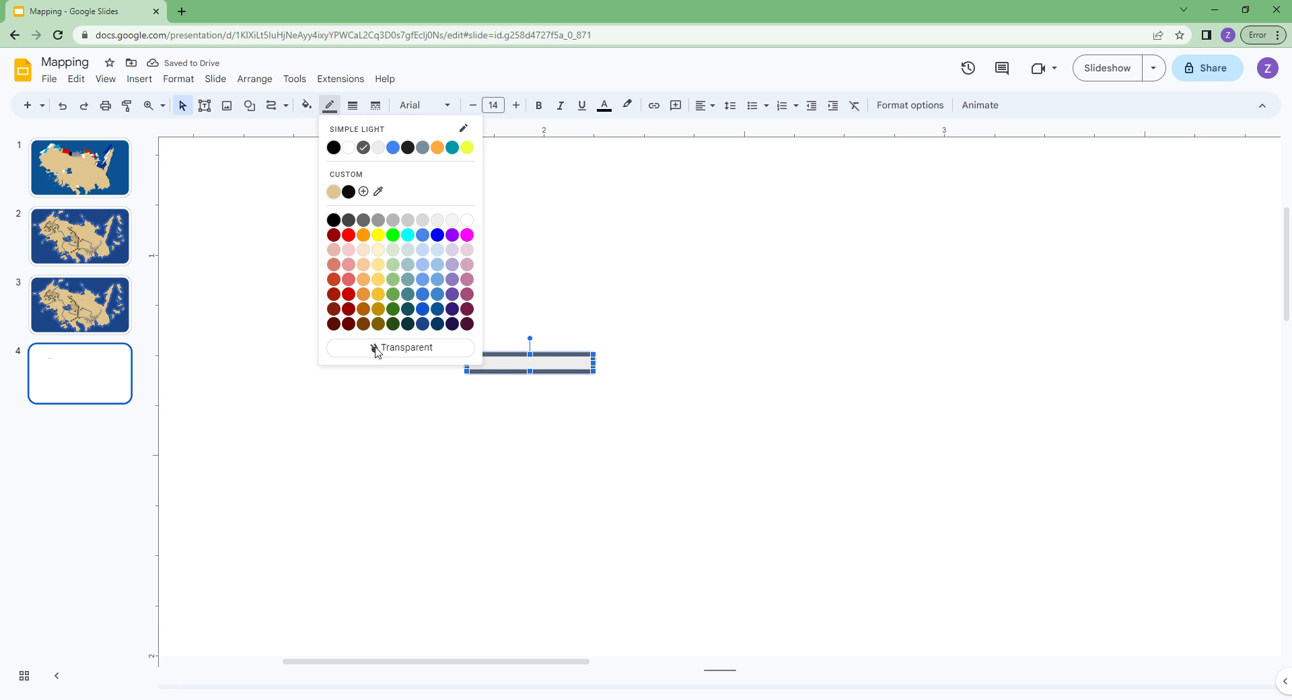
left_click(379, 349)
left_click(306, 105)
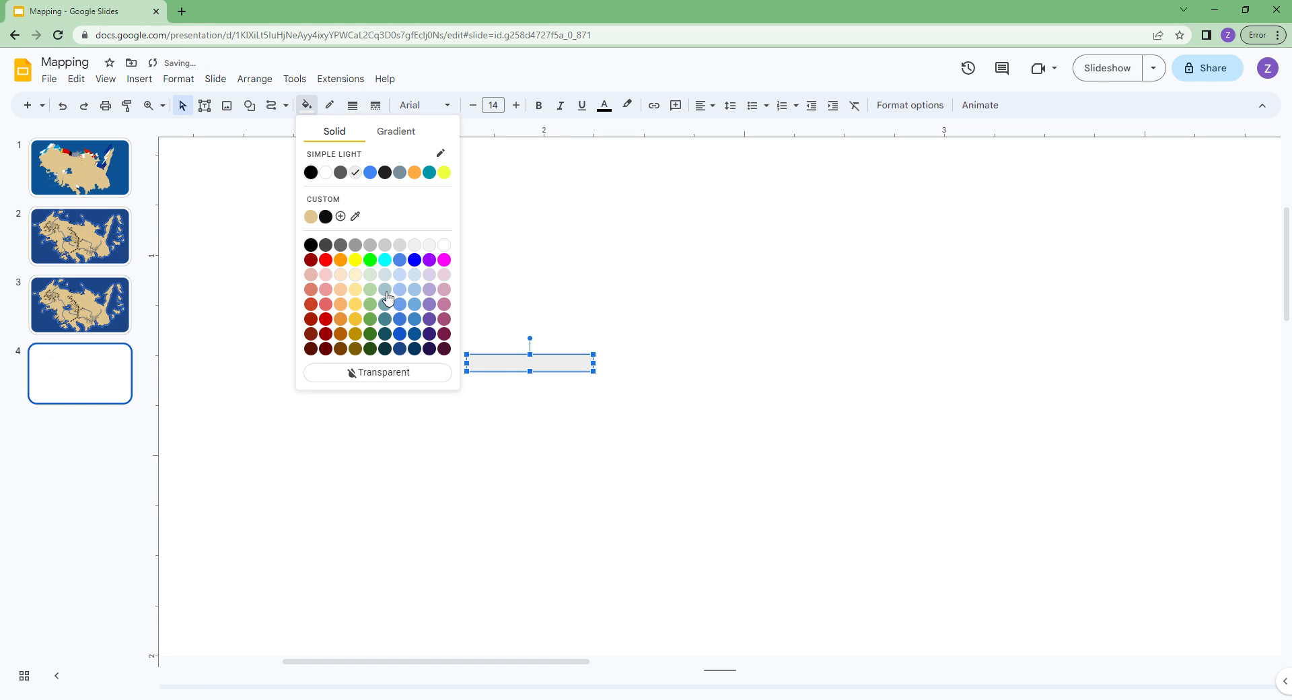
left_click(311, 245)
Move the black bar from the blank slide to the third slide's map, onto the open land east of the central mountains
key("ctrl+x")
left_click(88, 169)
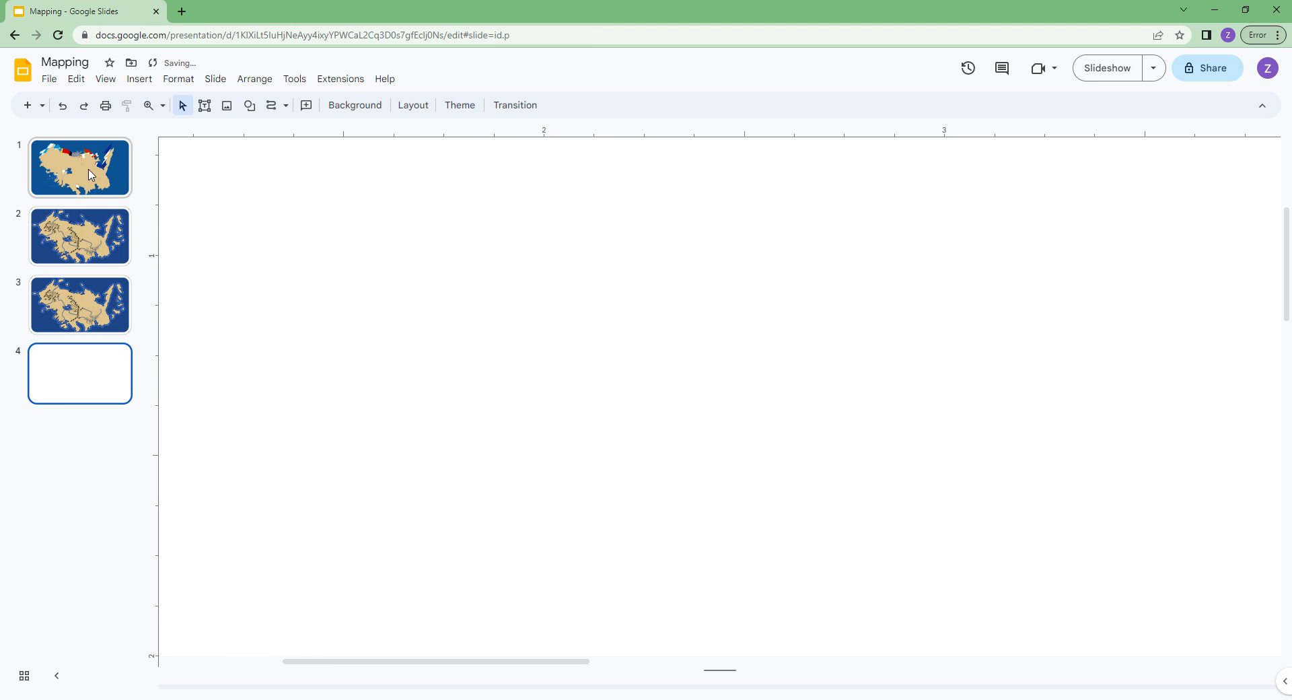
left_click(66, 280)
key("ctrl+v")
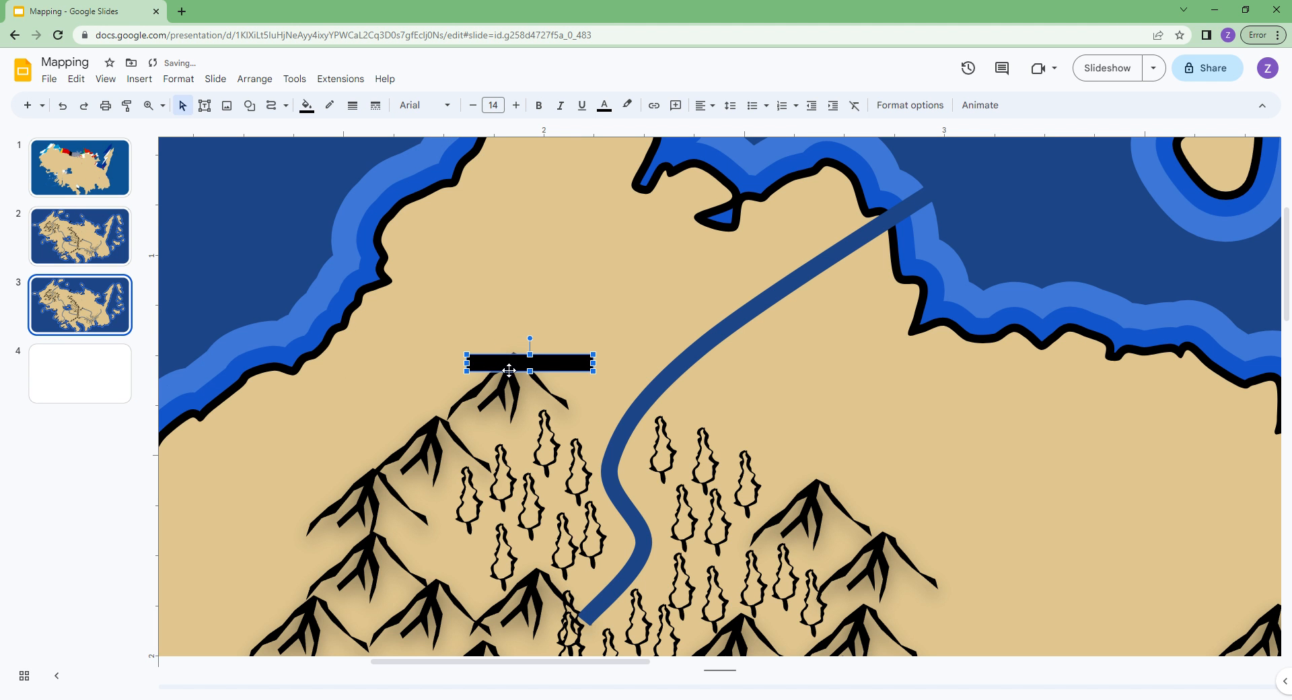
left_click_drag(509, 370, 682, 440)
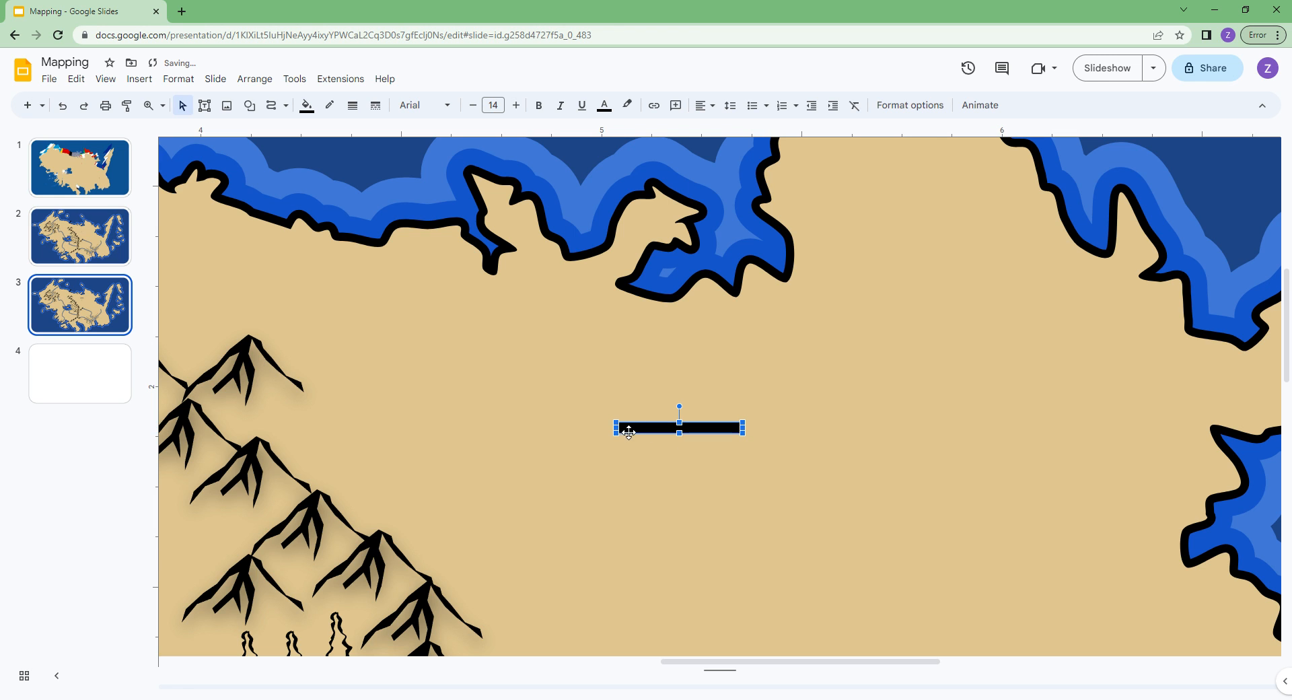
Make the black bar on the map even thinner and check it against the whole slide
left_click(163, 105)
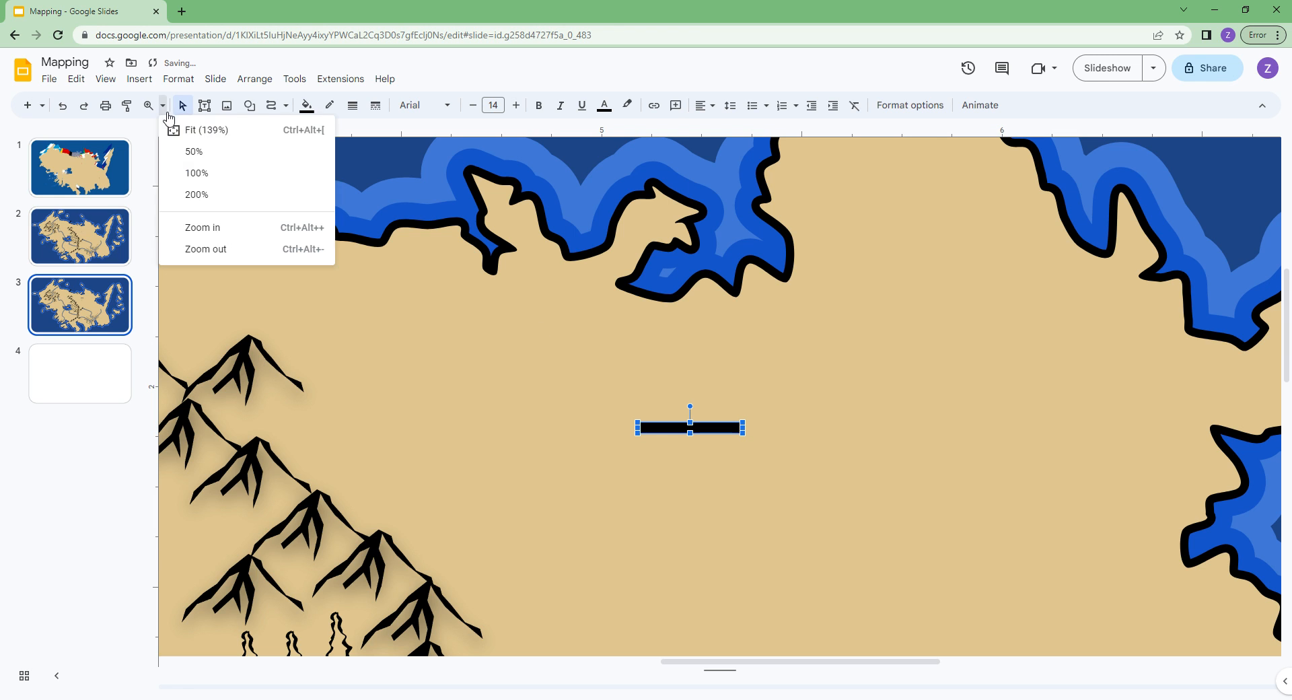
left_click(195, 127)
left_click(308, 303)
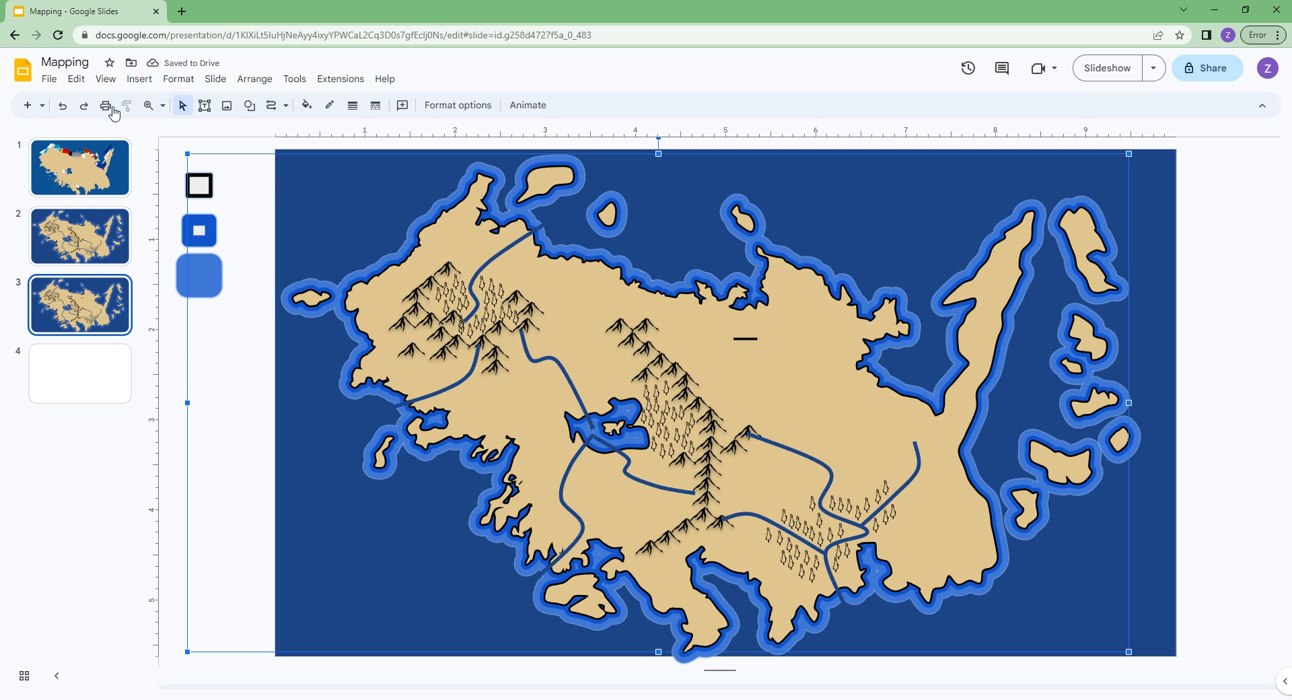
left_click(148, 105)
left_click_drag(626, 252, 888, 465)
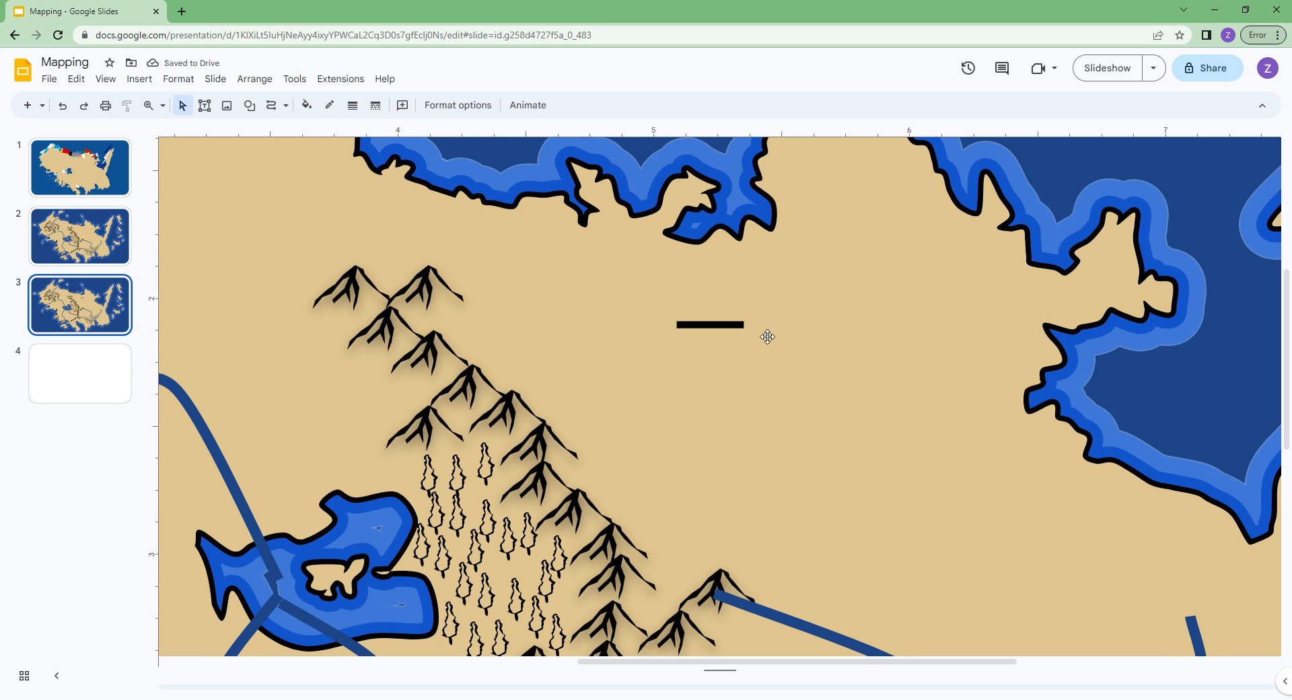
left_click(723, 325)
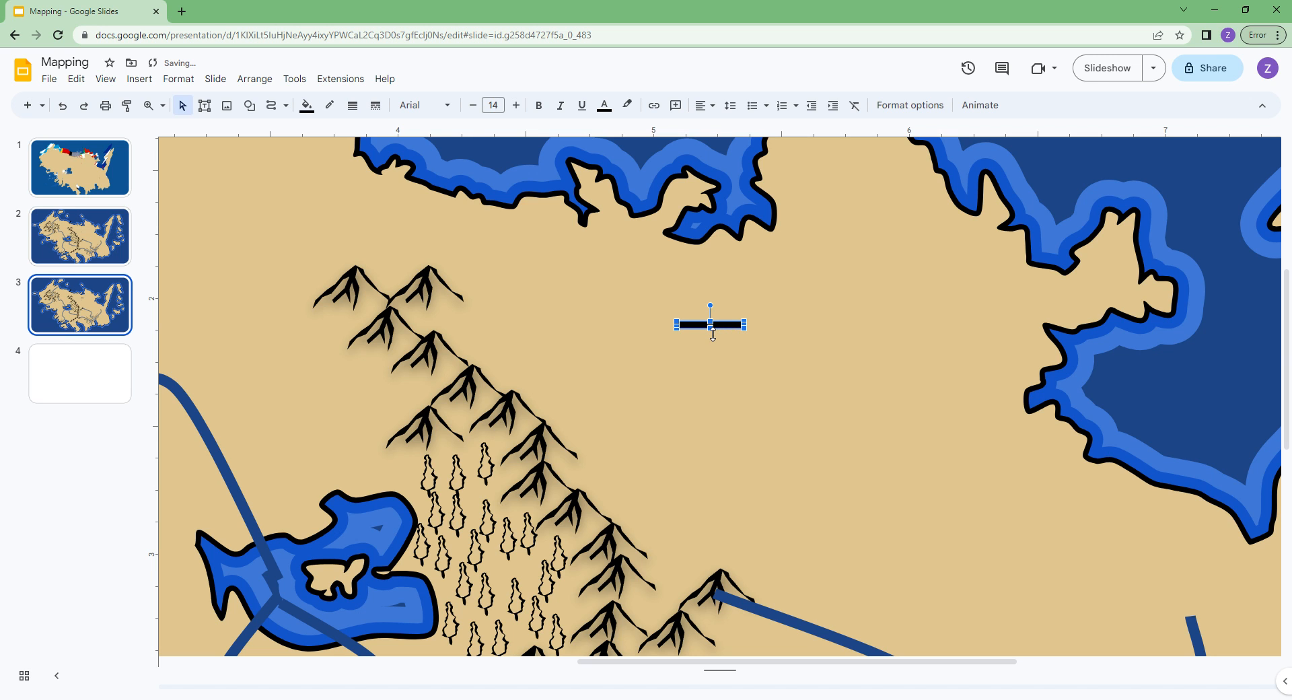
left_click_drag(711, 330, 722, 329)
left_click(162, 105)
left_click(176, 131)
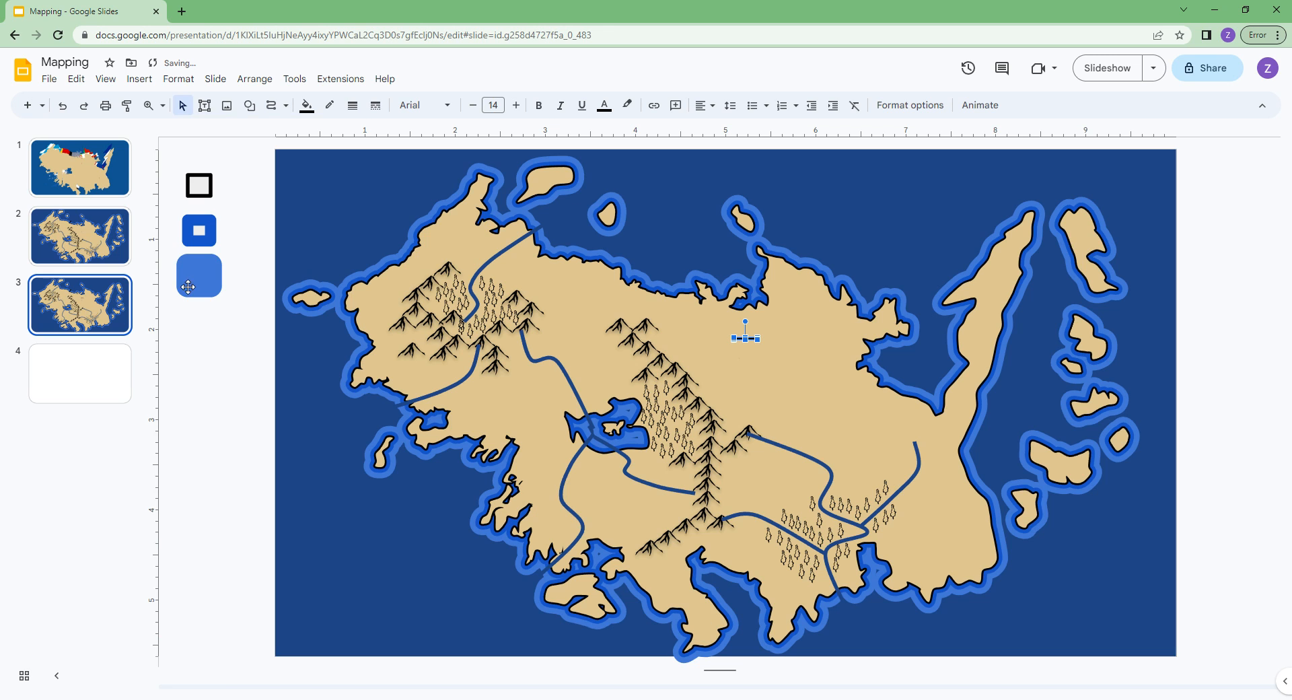
Shift the black bar west, close to the northern end of the central mountain range
left_click(201, 345)
left_click(147, 102)
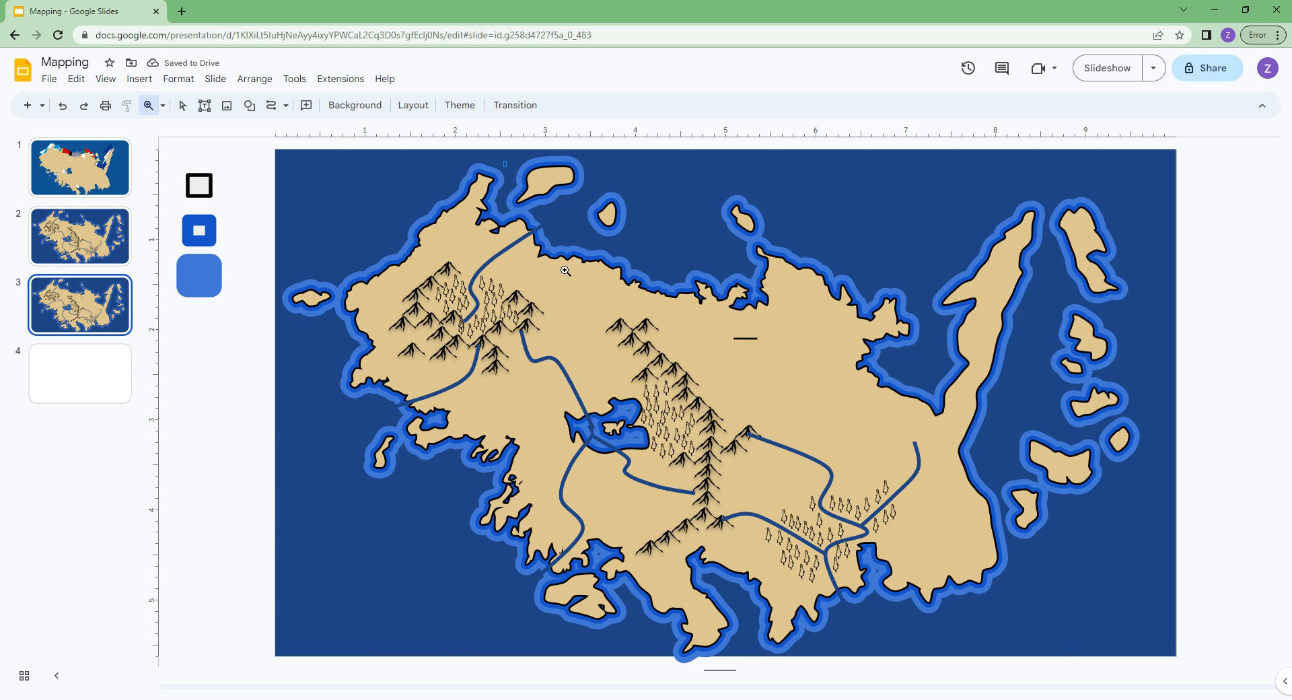
left_click(710, 328)
left_click(149, 106)
left_click_drag(425, 241, 740, 378)
left_click_drag(998, 423, 684, 353)
key("ctrl+f")
left_click(1246, 148)
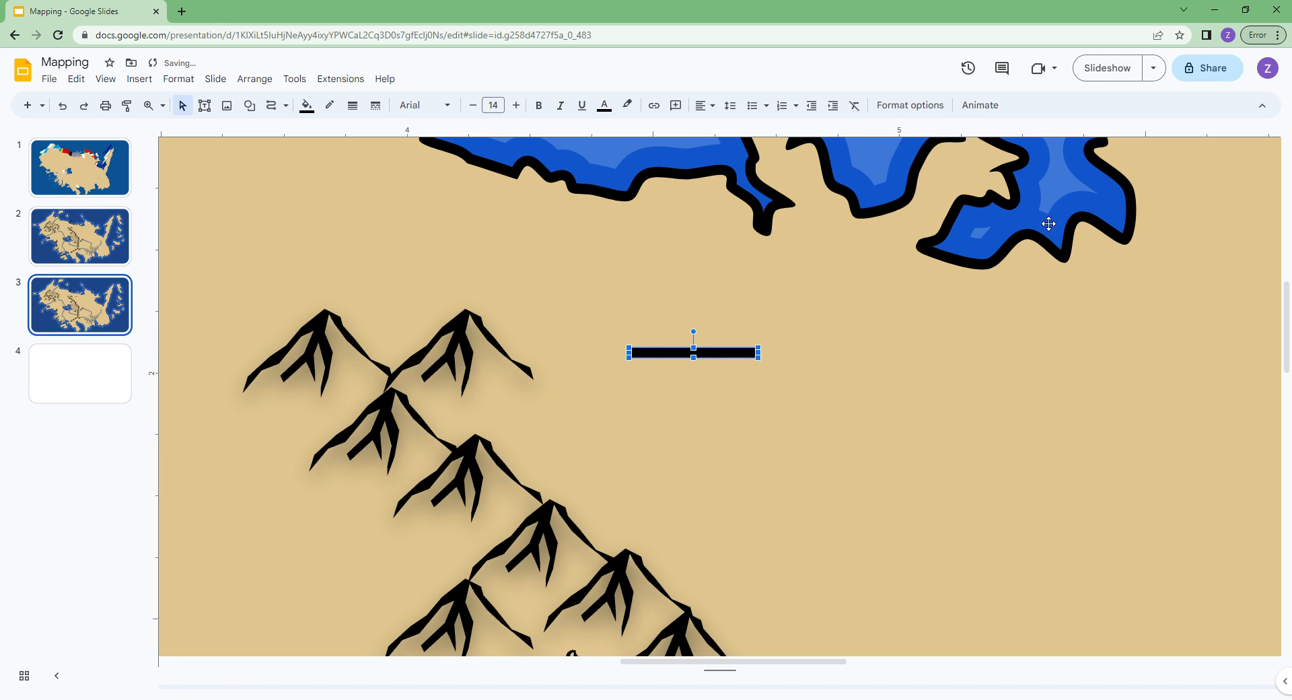
Duplicate the bar three times and stagger the copies in rows below the first one
key("ctrl+d")
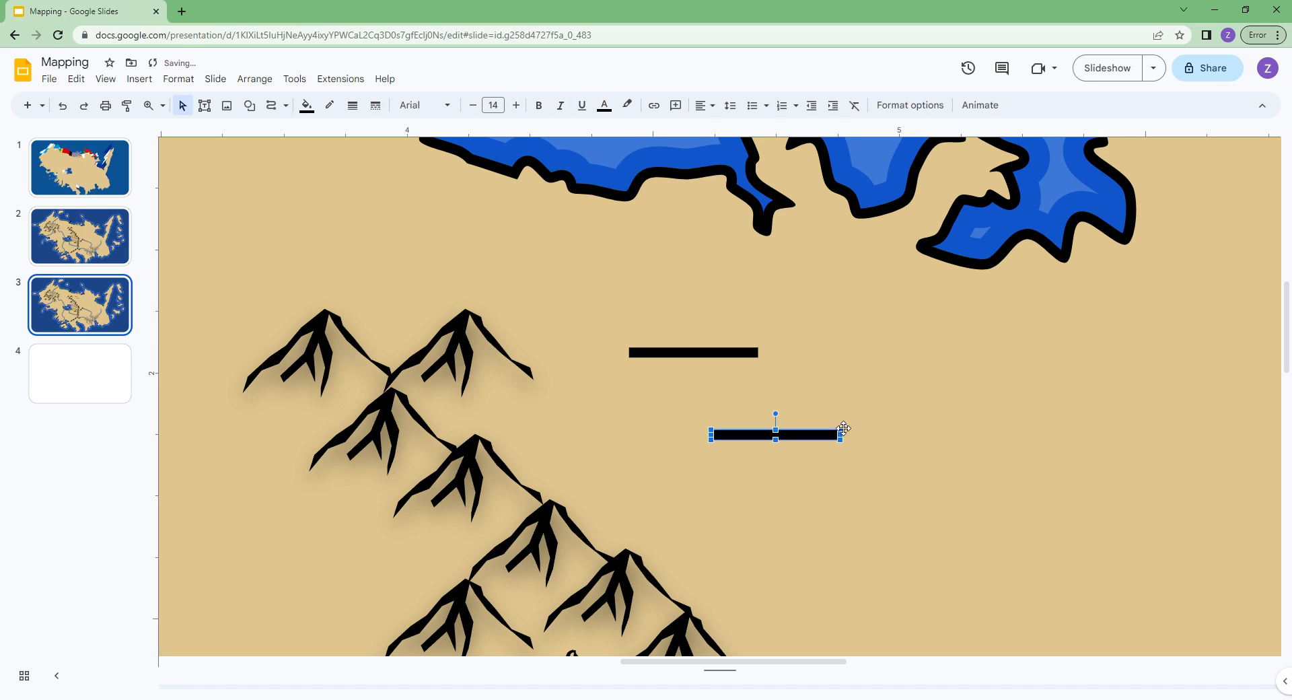
left_click_drag(843, 429, 875, 410)
key("ctrl+d")
left_click_drag(939, 508, 715, 505)
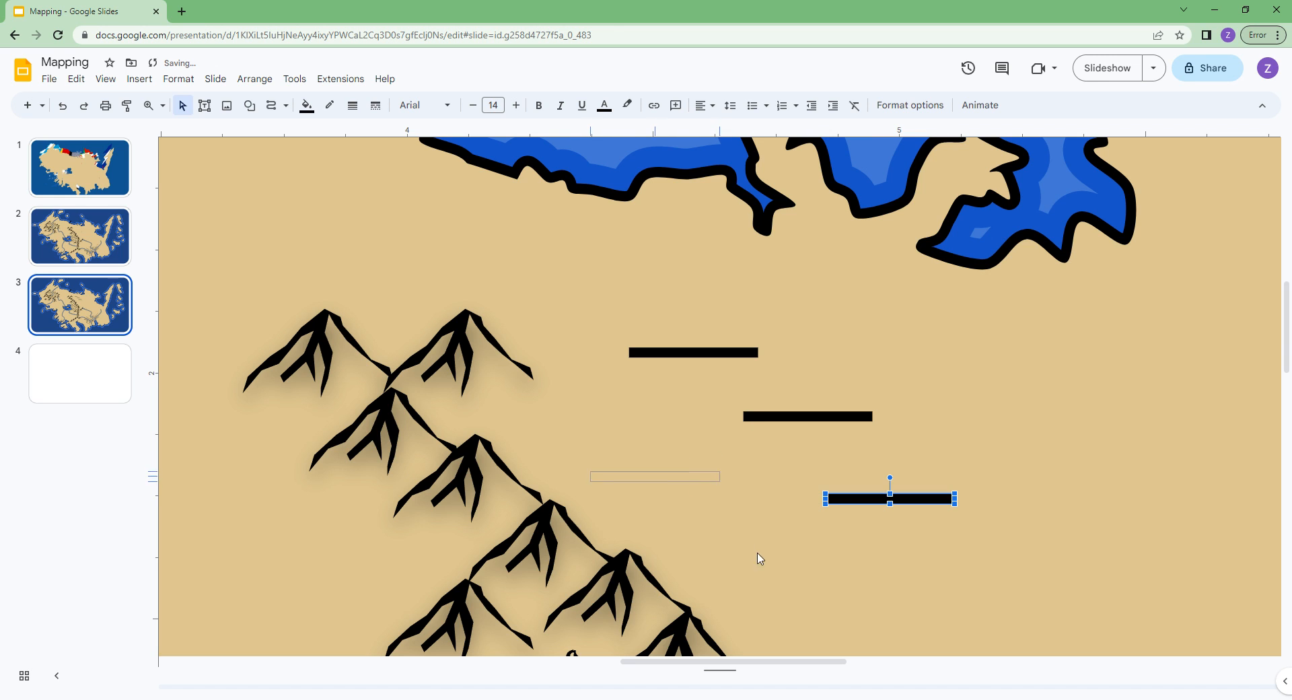
key("ctrl+d")
left_click_drag(785, 582, 838, 566)
Add two more copies of the bar, one above the other, just east of the first four
scroll(885, 591, "right", 6)
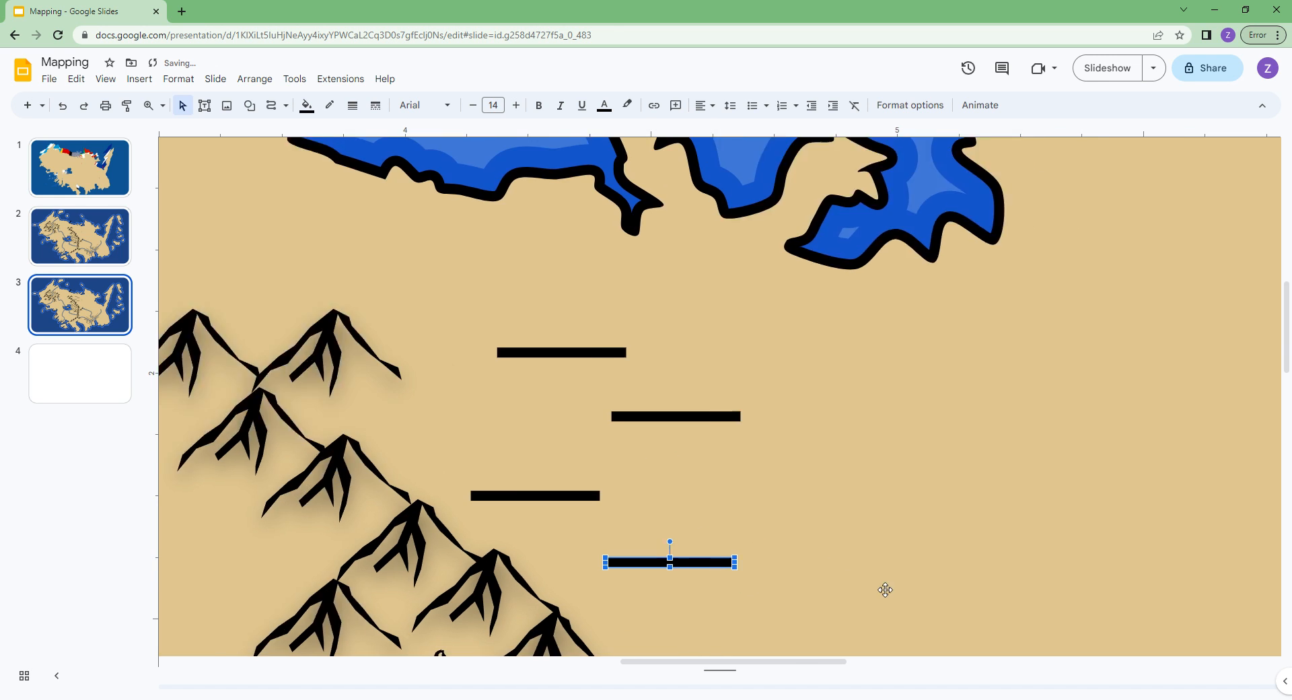
scroll(740, 471, "down", 4)
key("ctrl+d")
left_click_drag(539, 377, 591, 224)
key("ctrl+d")
left_click_drag(656, 323, 579, 418)
Place two further copies of the bar stepping southeast from the existing group
scroll(625, 282, "up", 5)
key("ctrl+d")
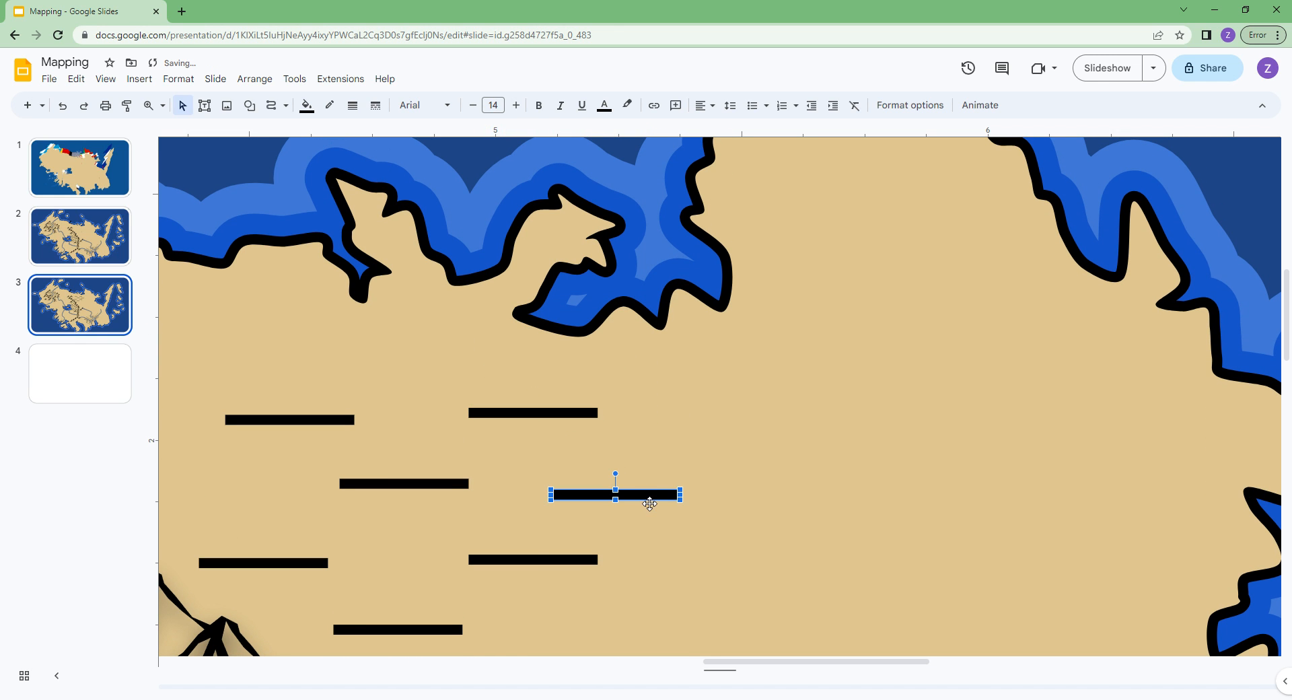
left_click_drag(650, 503, 696, 485)
key("ctrl+d")
left_click_drag(791, 566, 794, 625)
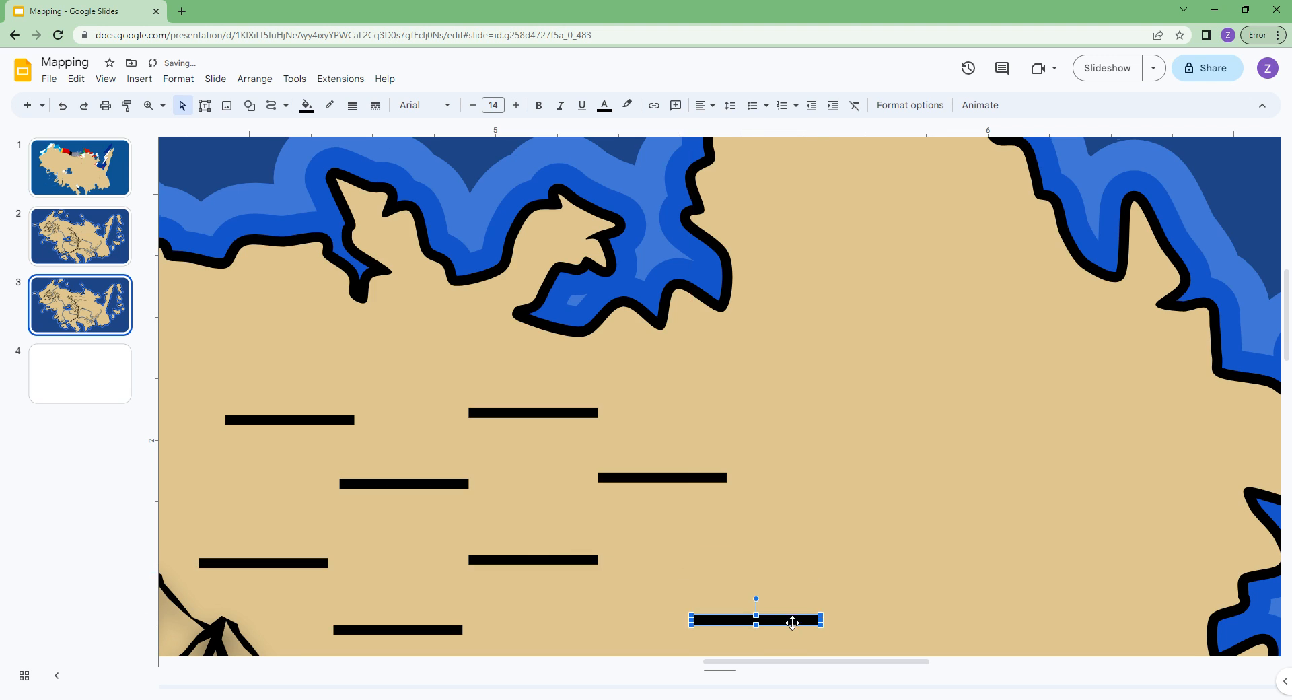
scroll(793, 605, "down", 2)
left_click_drag(786, 501, 760, 514)
Add two copies of the bar along the group's southern side, offset from the rows above
key("ctrl+d")
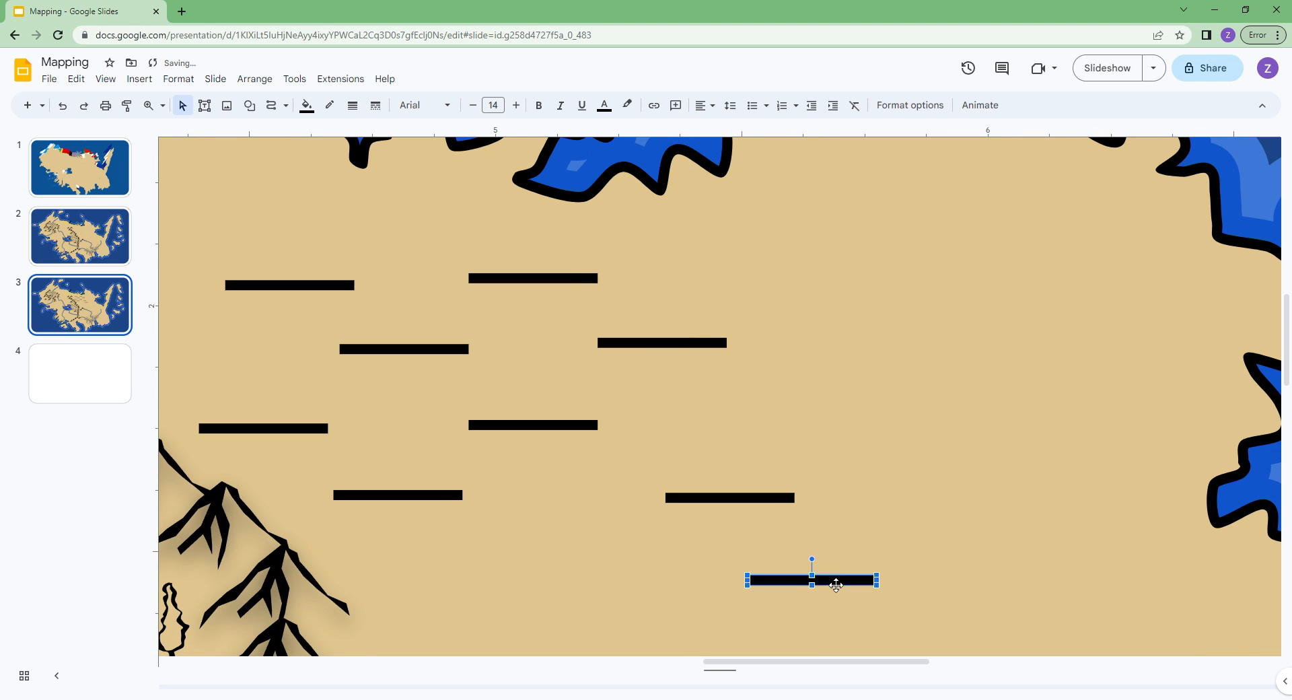
left_click_drag(835, 584, 578, 571)
scroll(619, 538, "down", 3)
key("ctrl+d")
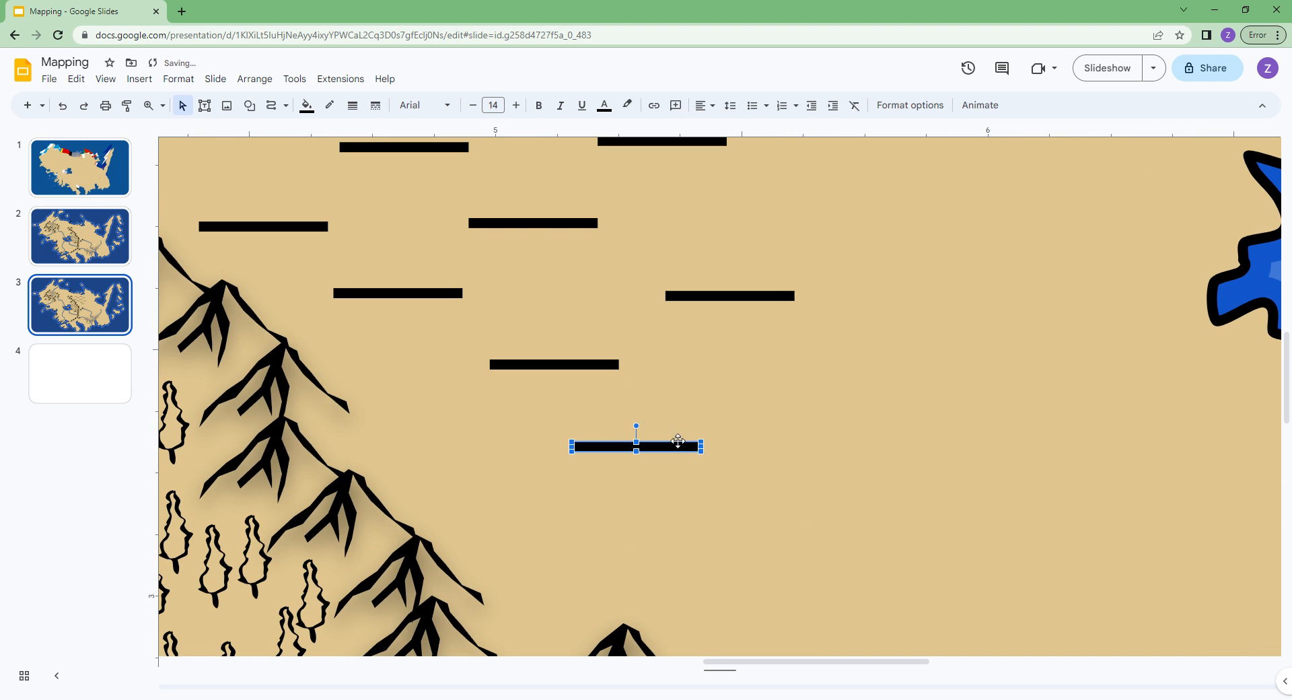
left_click(711, 452)
scroll(679, 454, "left", 9)
scroll(679, 455, "down", 7)
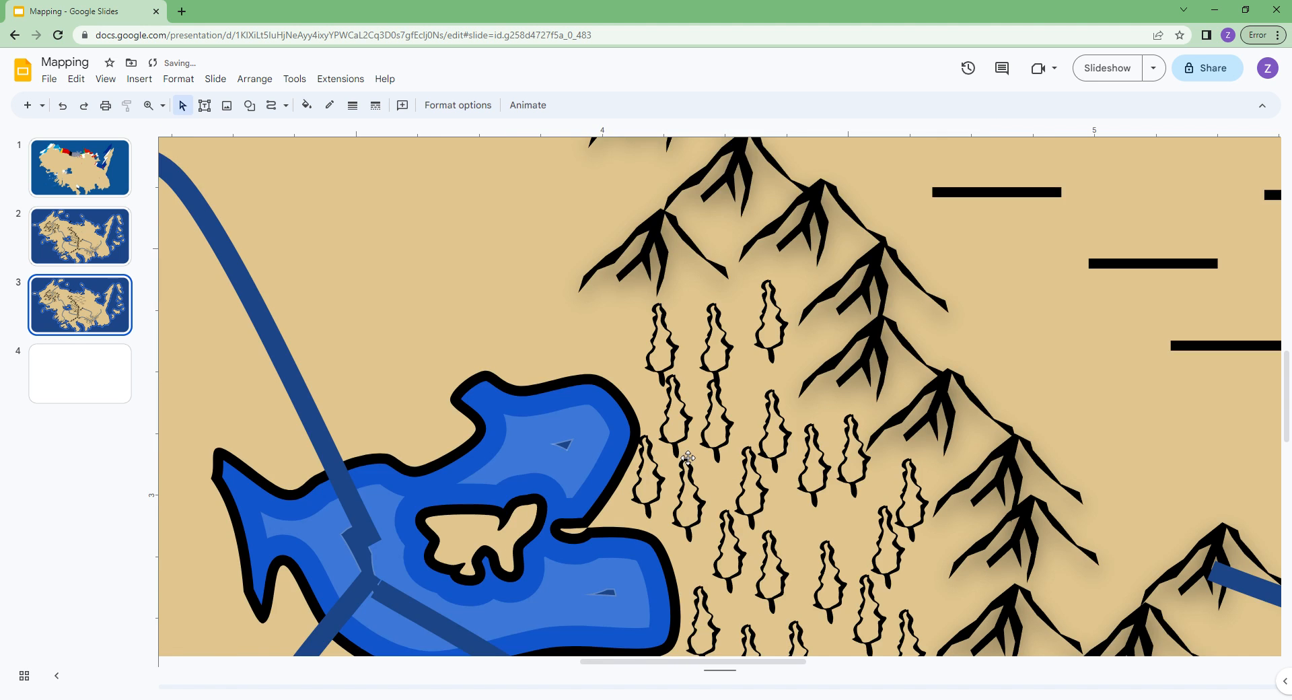
scroll(688, 449, "right", 12)
scroll(706, 412, "up", 6)
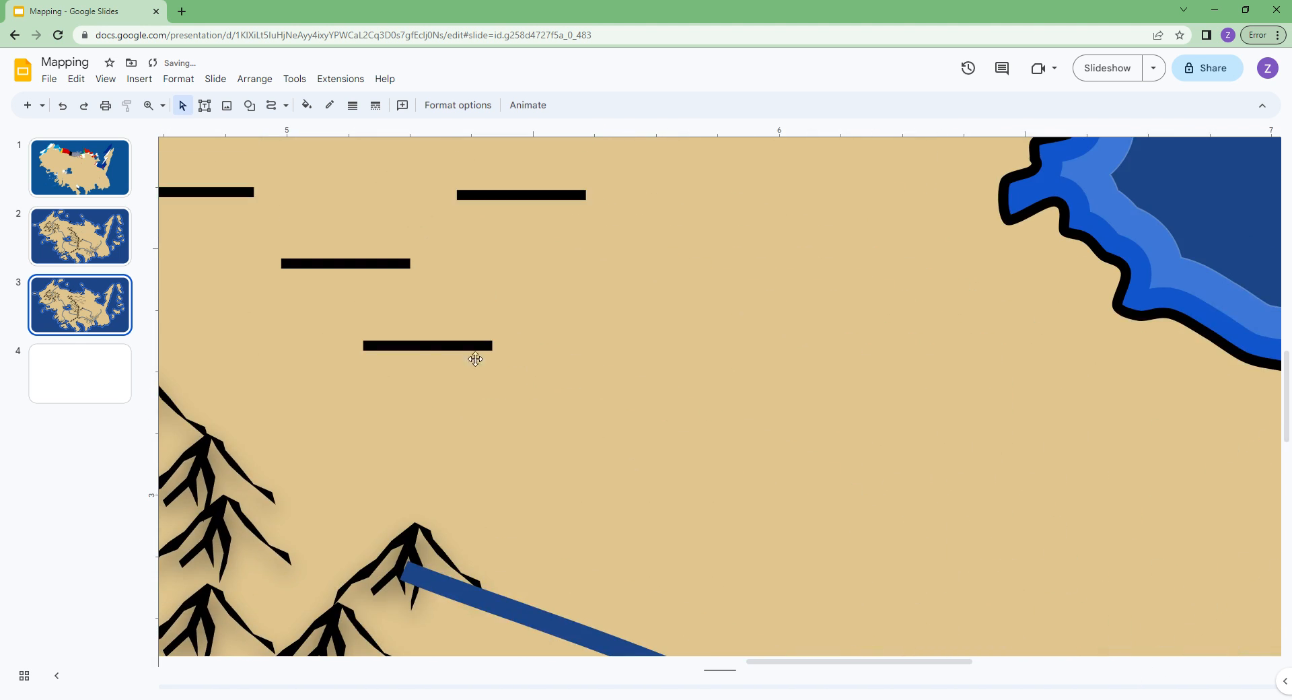
left_click_drag(443, 349, 533, 340)
Duplicate the bar three times, placing two copies beside the mountains in the south and one at the group's eastern edge
key("ctrl+d")
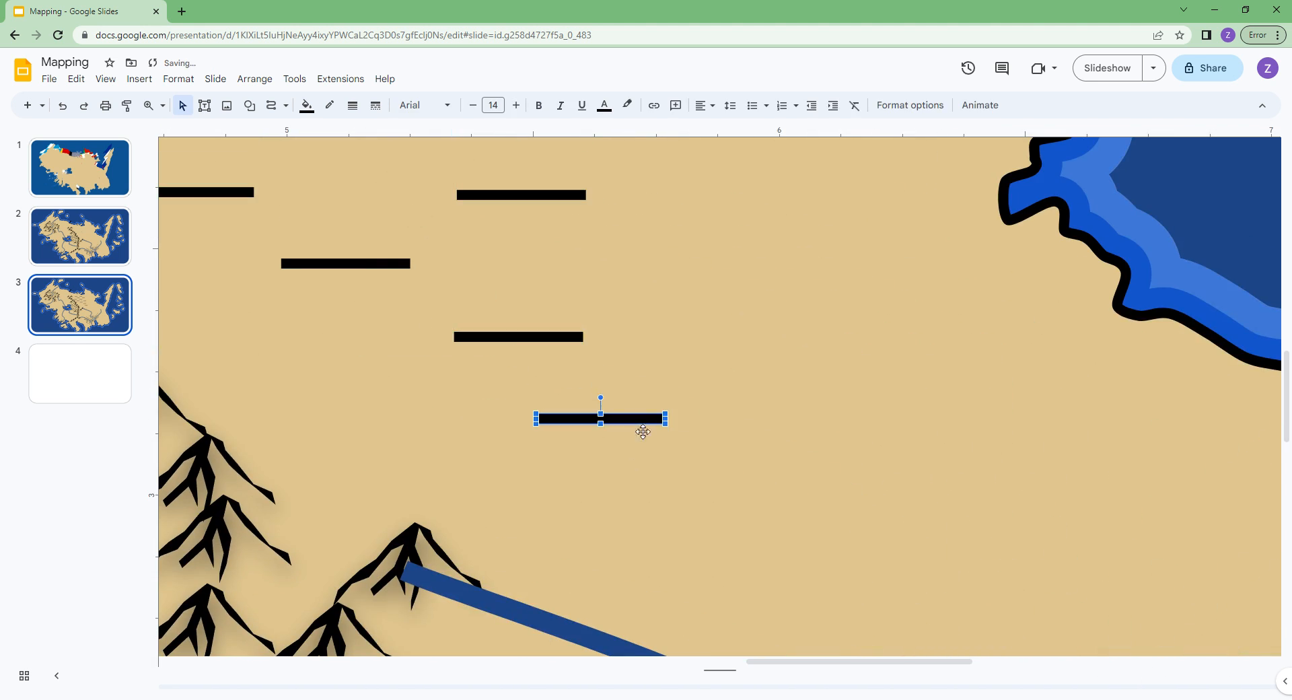
left_click_drag(643, 431, 269, 384)
key("ctrl+d")
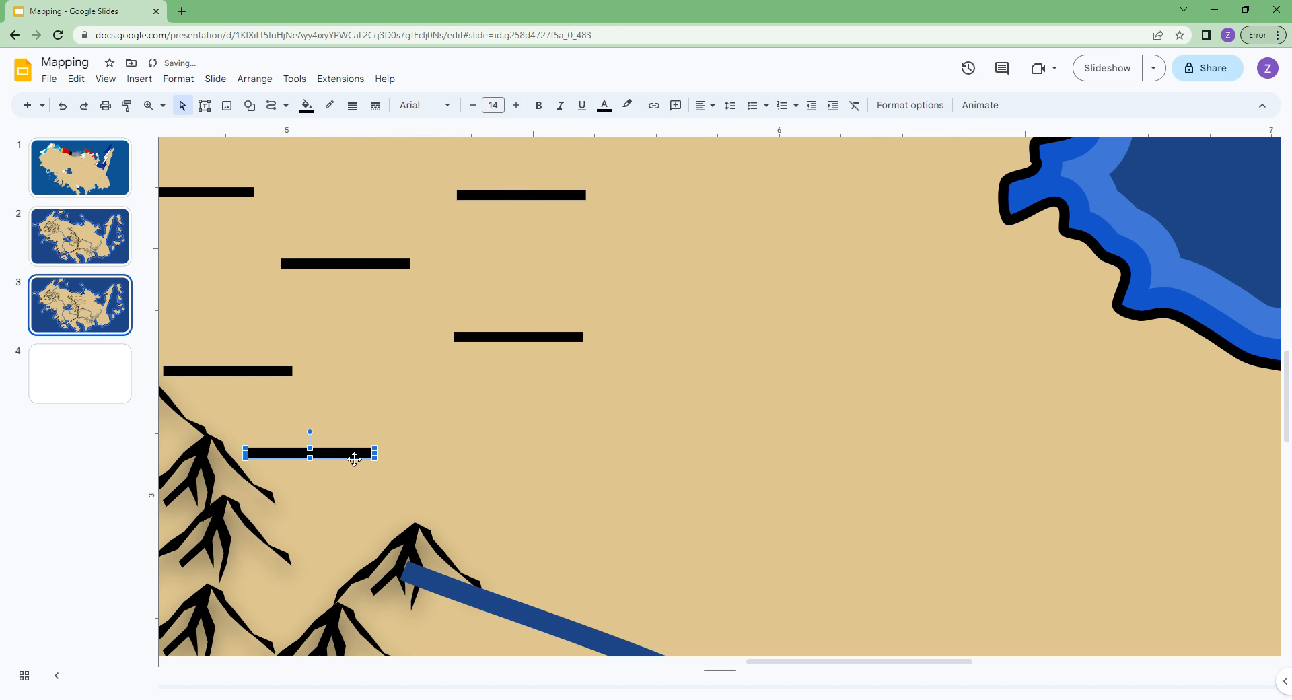
left_click_drag(354, 459, 415, 447)
key("ctrl+d")
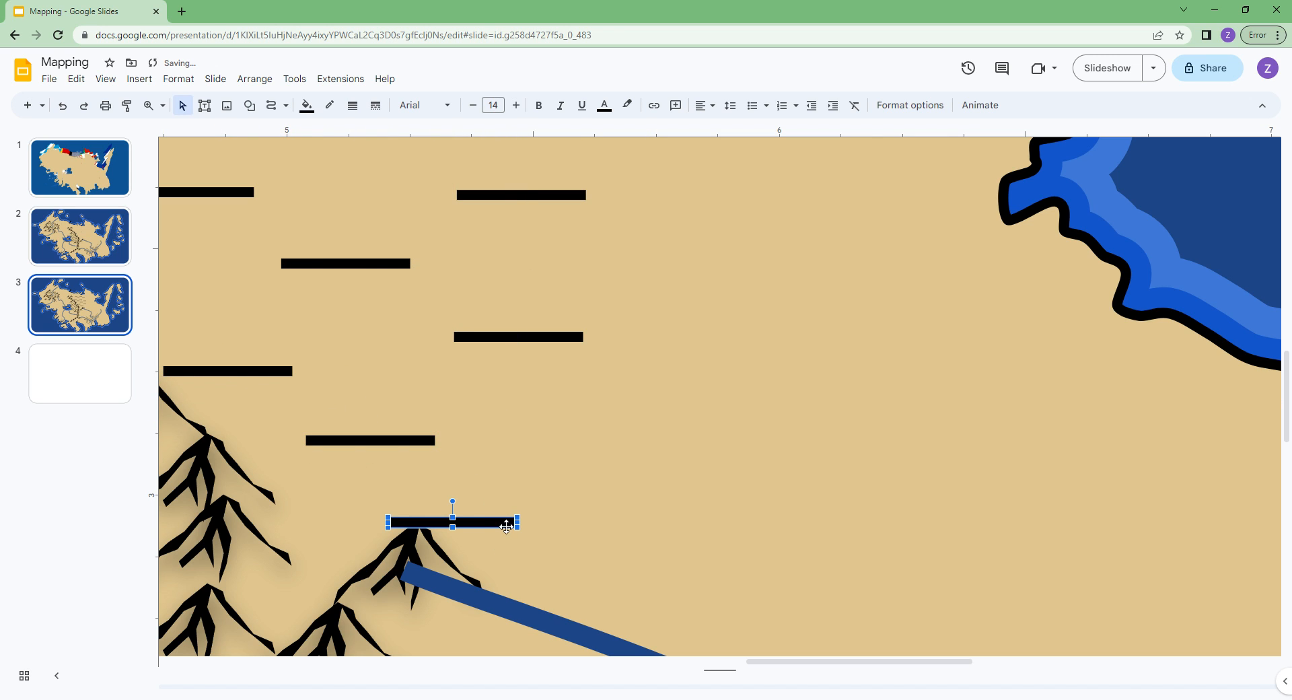
left_click_drag(507, 526, 742, 286)
Place three more copies of the bar in a staggered pattern extending east toward the coastal bay
key("ctrl+d")
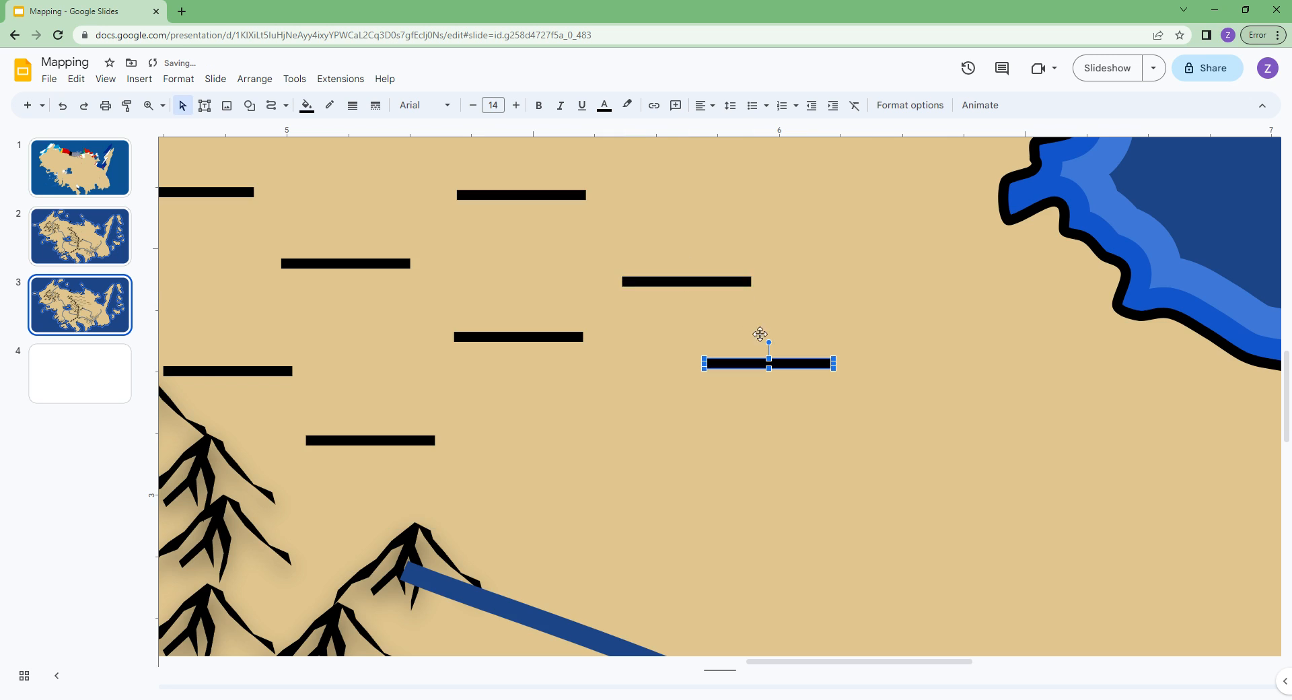
scroll(797, 417, "up", 3)
left_click_drag(780, 565, 678, 306)
key("ctrl+d")
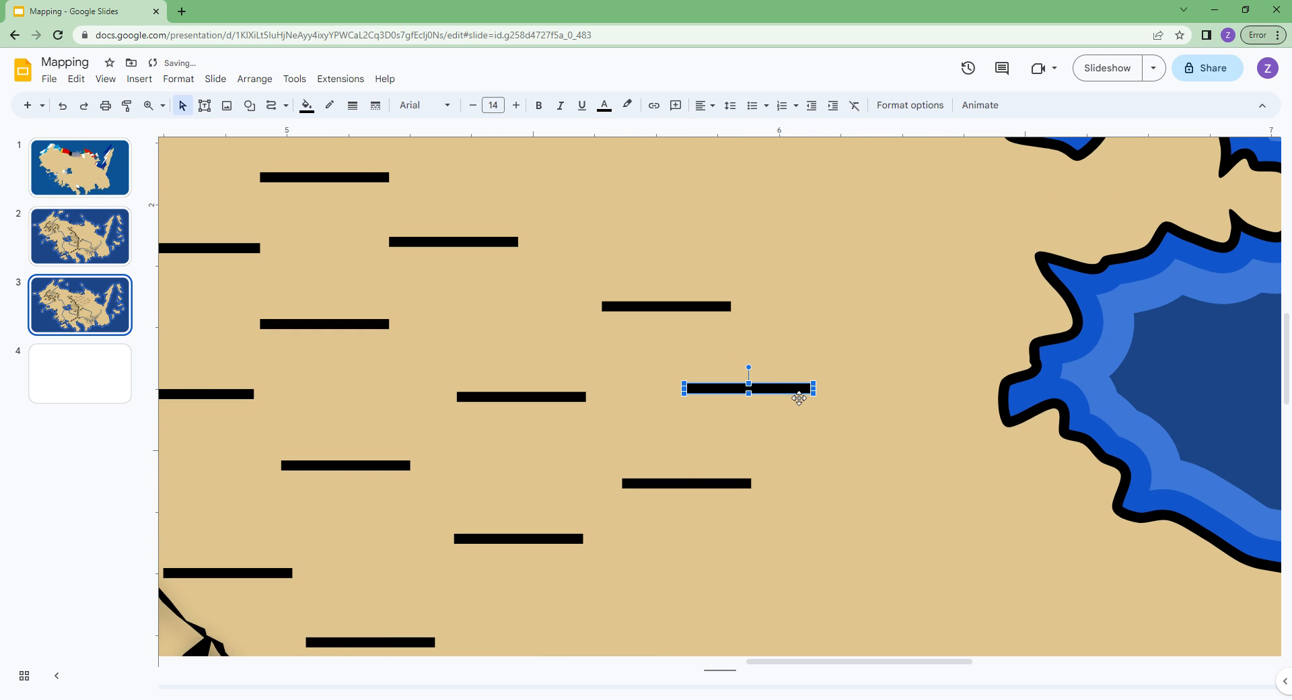
left_click_drag(799, 399, 834, 413)
key("ctrl+d")
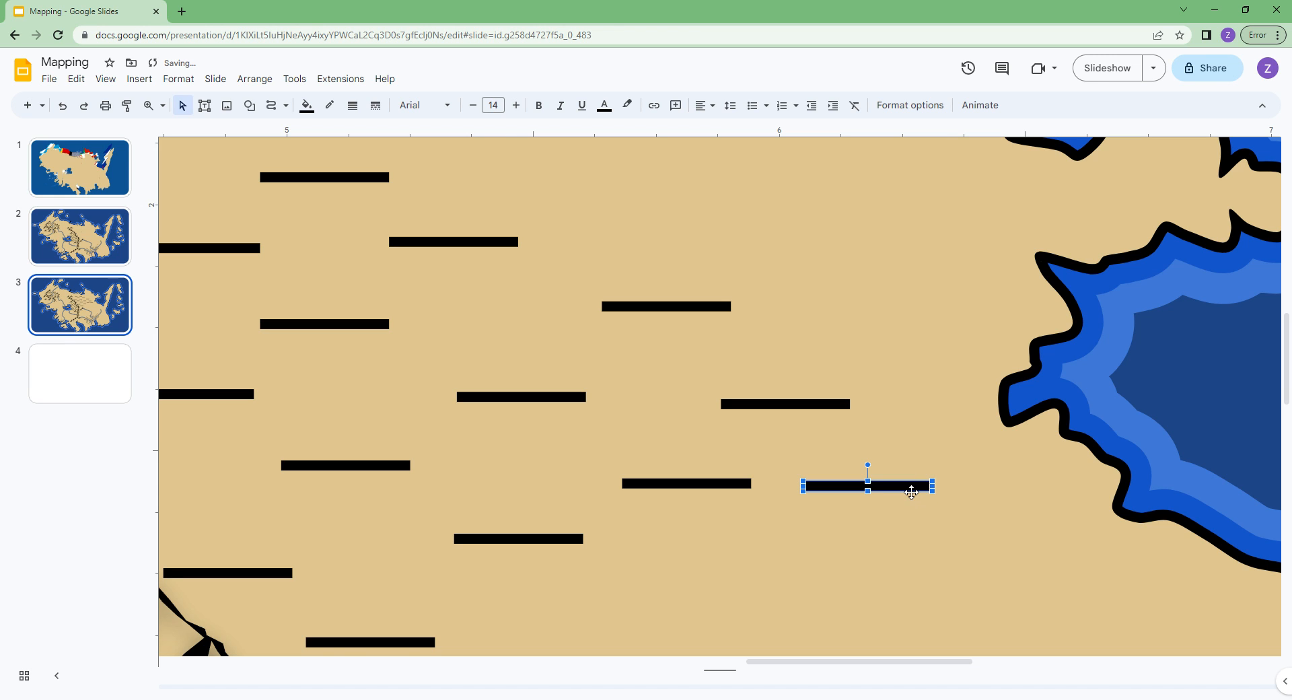
left_click_drag(910, 492, 929, 310)
Place three more copies of the bar, one west of the eastern bay and two farther northwest above the existing rows
key("ctrl+d")
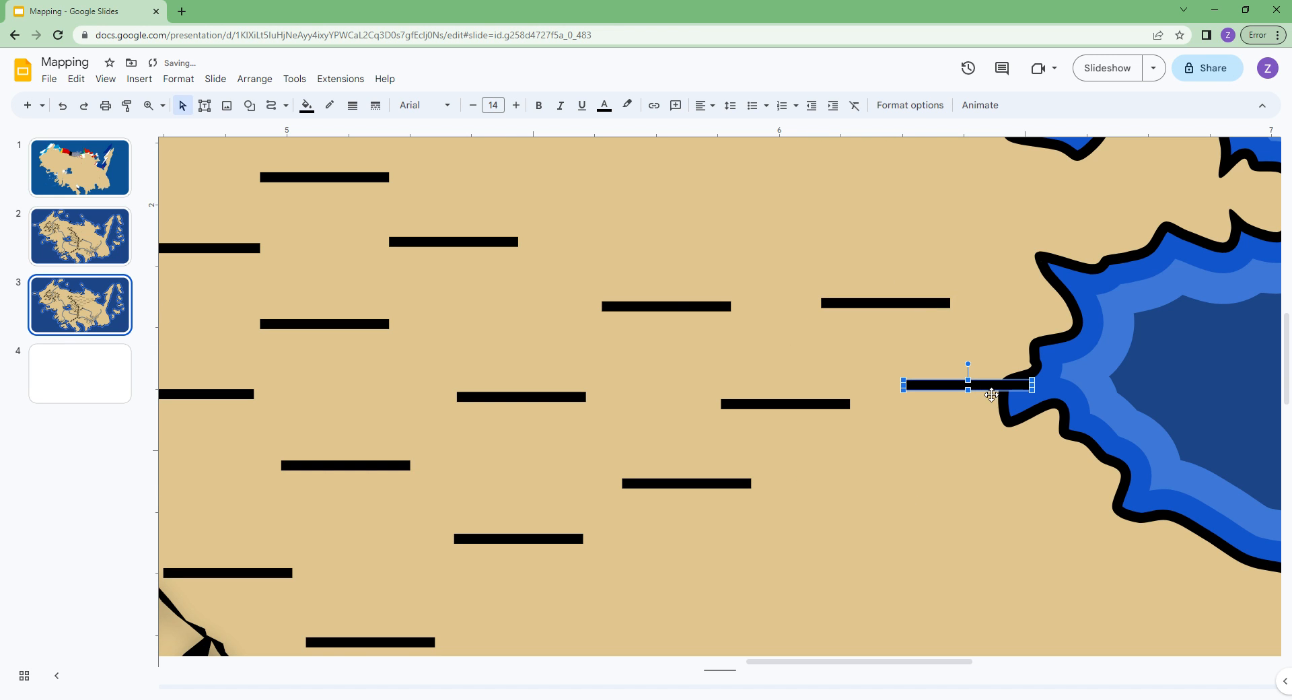
left_click_drag(991, 395, 878, 299)
scroll(895, 350, "up", 3)
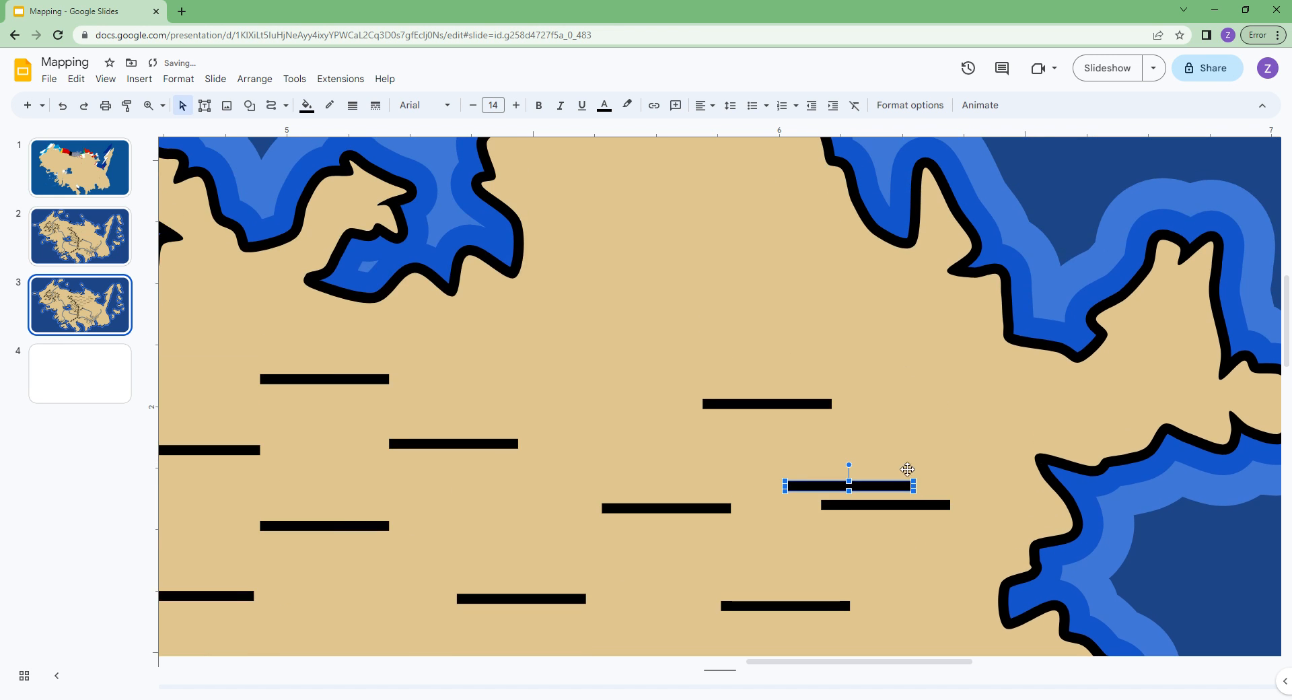
left_click_drag(895, 497, 619, 385)
Place three staggered copies of the bar running southeast from beside the northern inlet toward the land above the eastern bay
key("ctrl+d")
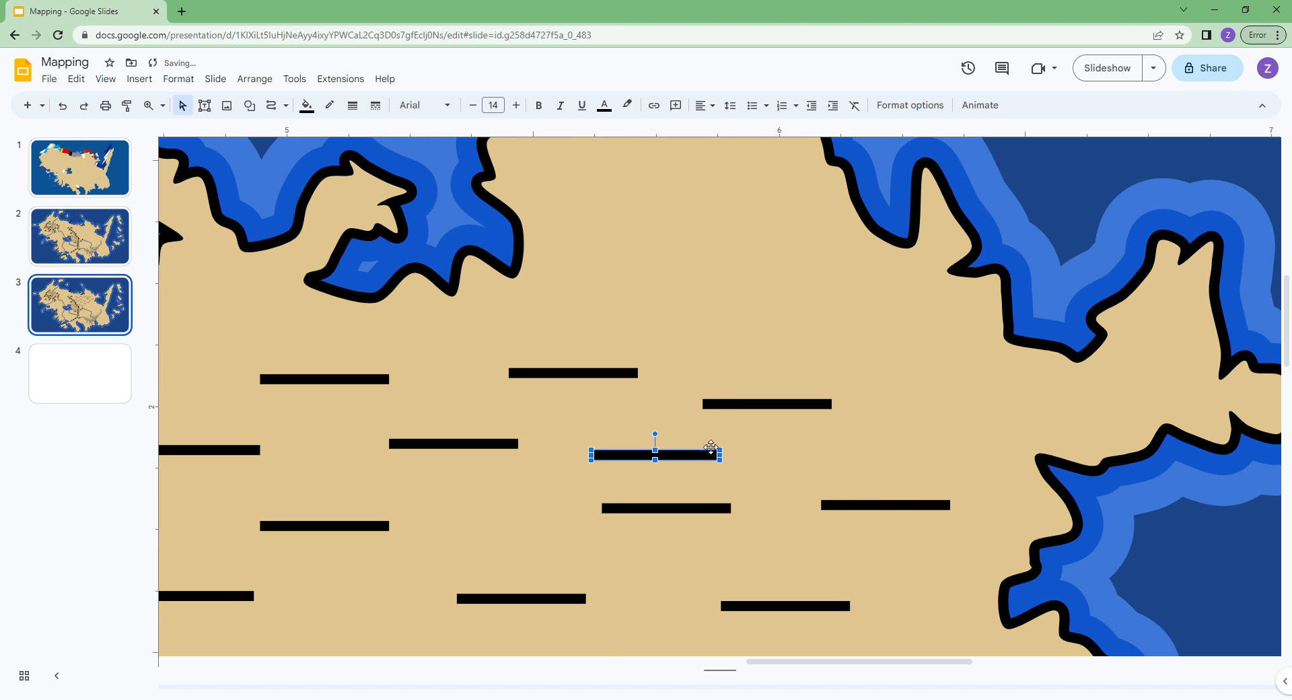
left_click_drag(701, 465, 680, 297)
scroll(683, 302, "up", 4)
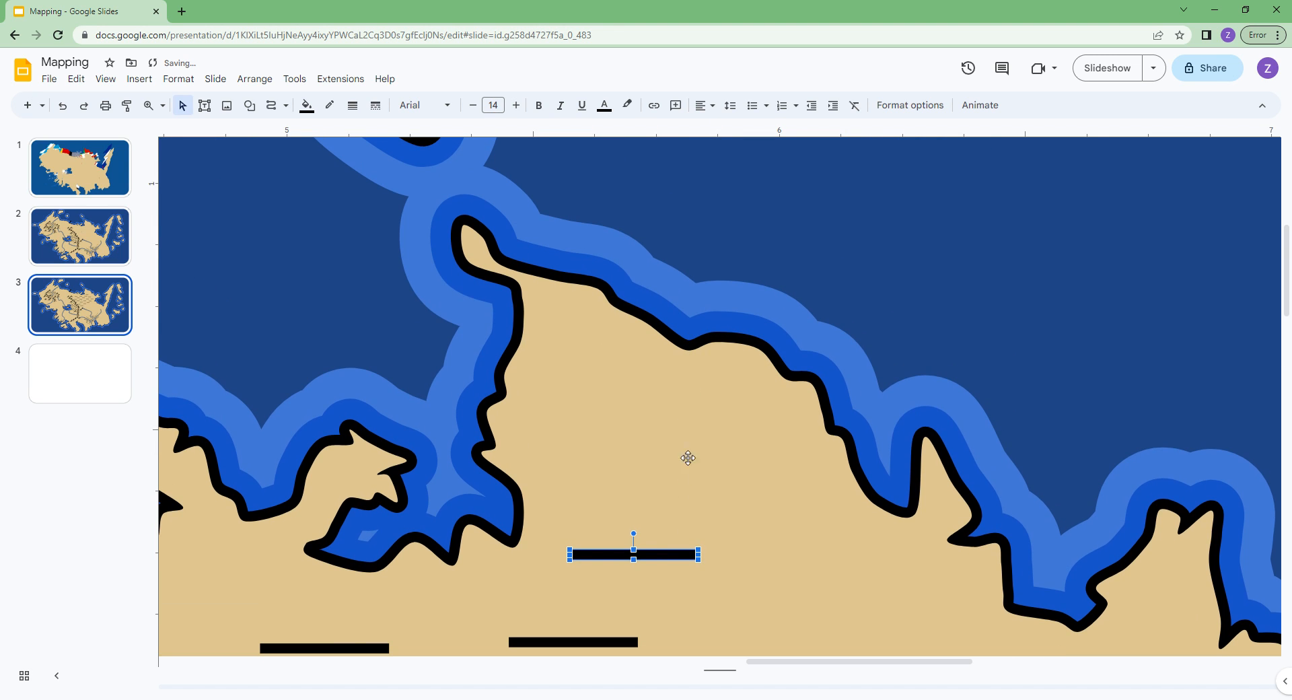
key("ctrl+d")
left_click_drag(753, 647, 854, 611)
scroll(886, 545, "down", 3)
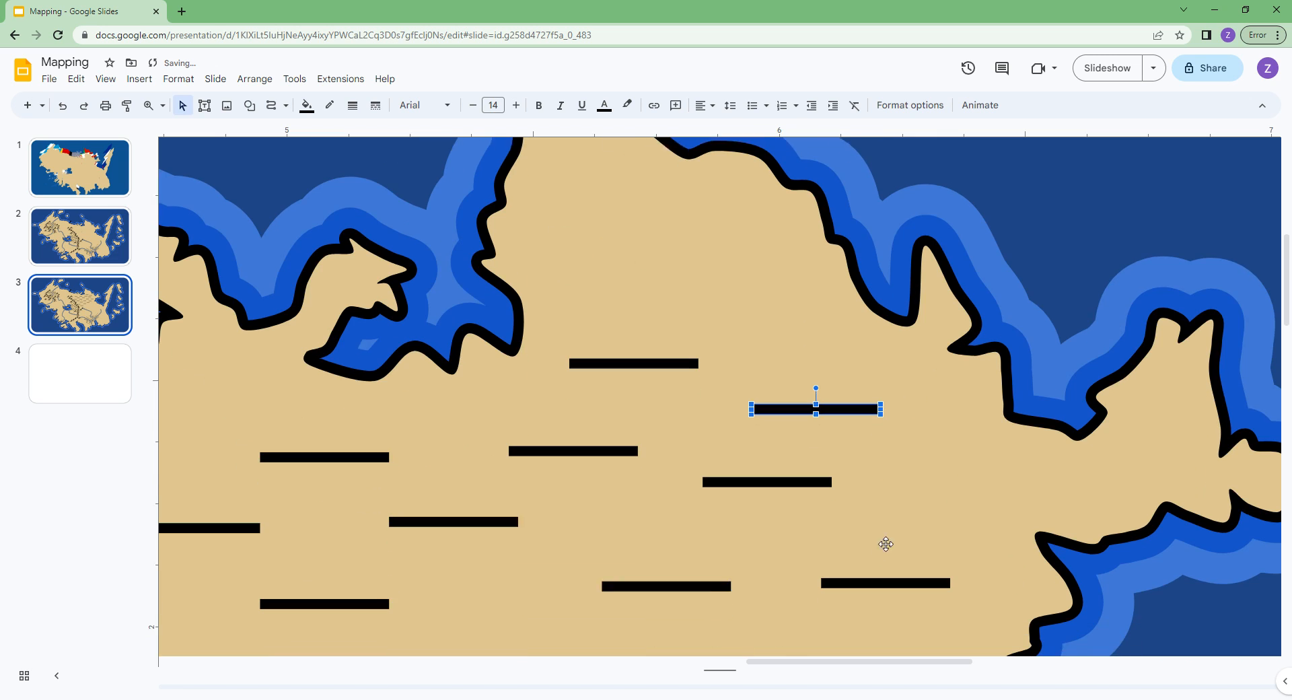
key("ctrl+d")
left_click_drag(941, 488, 1030, 488)
Add two copies of the bar in the northern headland and one at the base of the small eastern peninsula
key("ctrl+d")
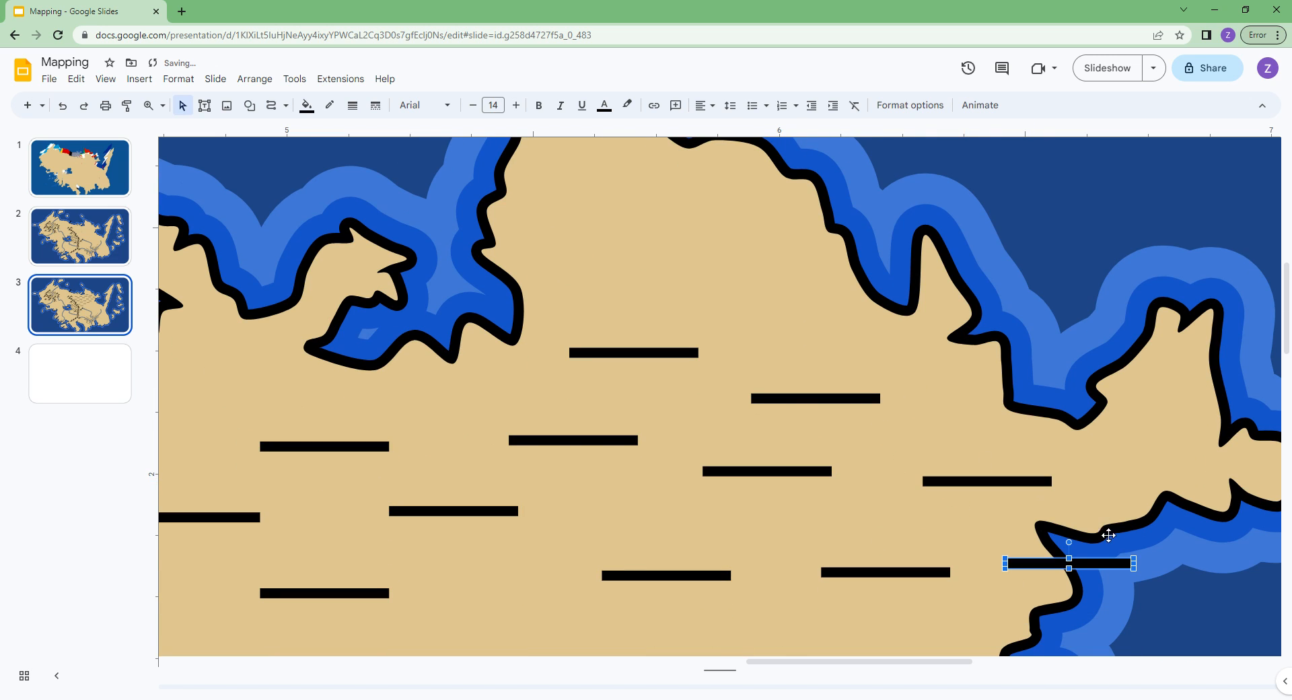
left_click_drag(1112, 575, 643, 268)
key("ctrl+d")
left_click_drag(724, 344, 751, 196)
key("ctrl+d")
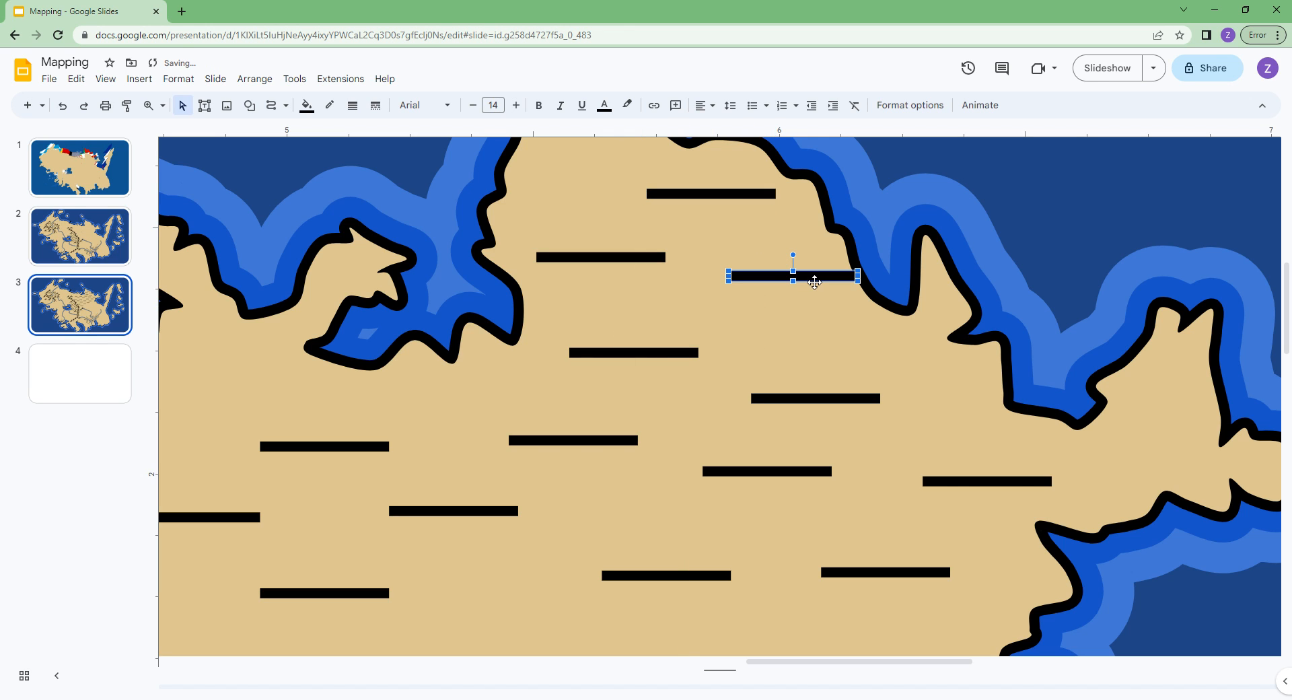
left_click_drag(814, 282, 1176, 446)
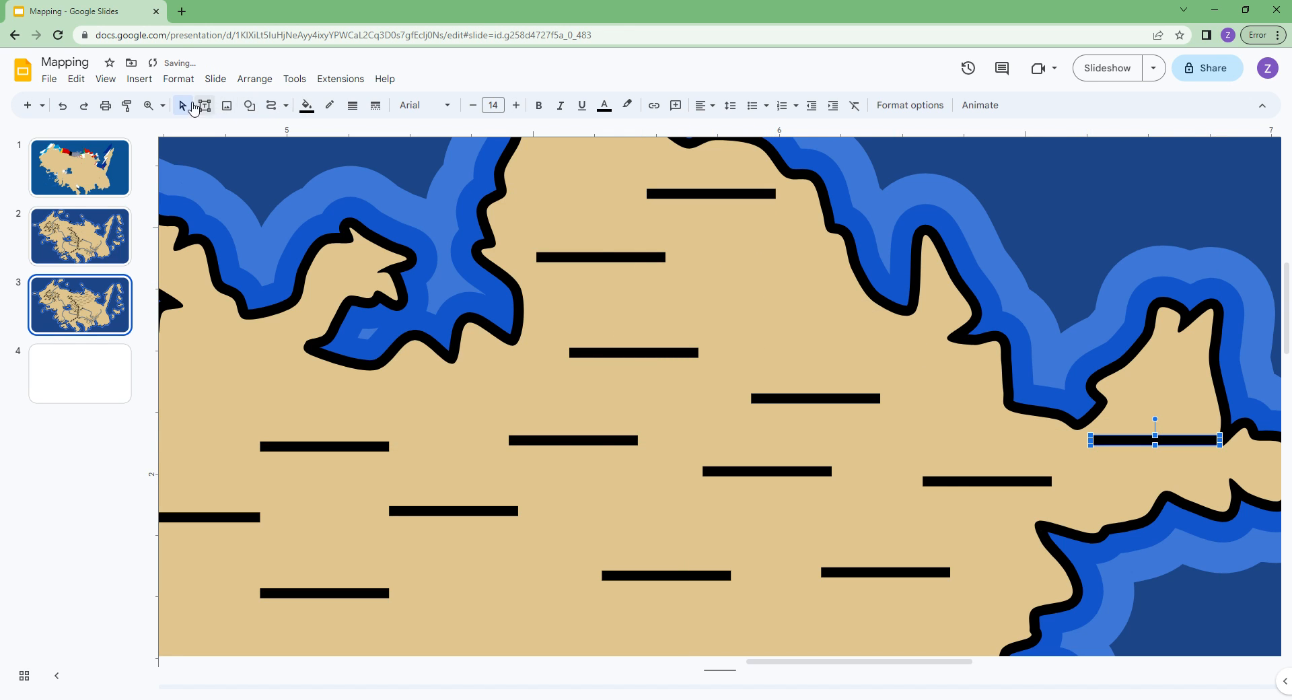
Duplicate the group's southeastern bar twice, placing one copy southwest of the bay and shifting the other slightly farther southwest
left_click(162, 105)
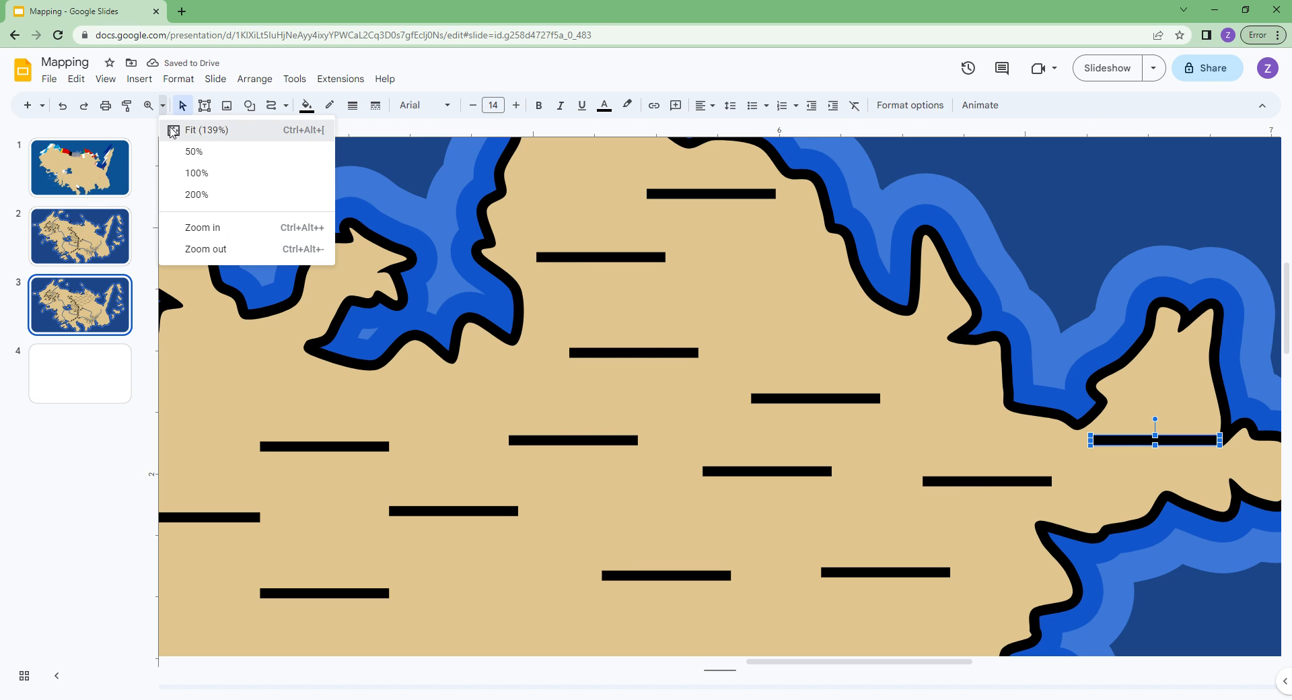
left_click(173, 129)
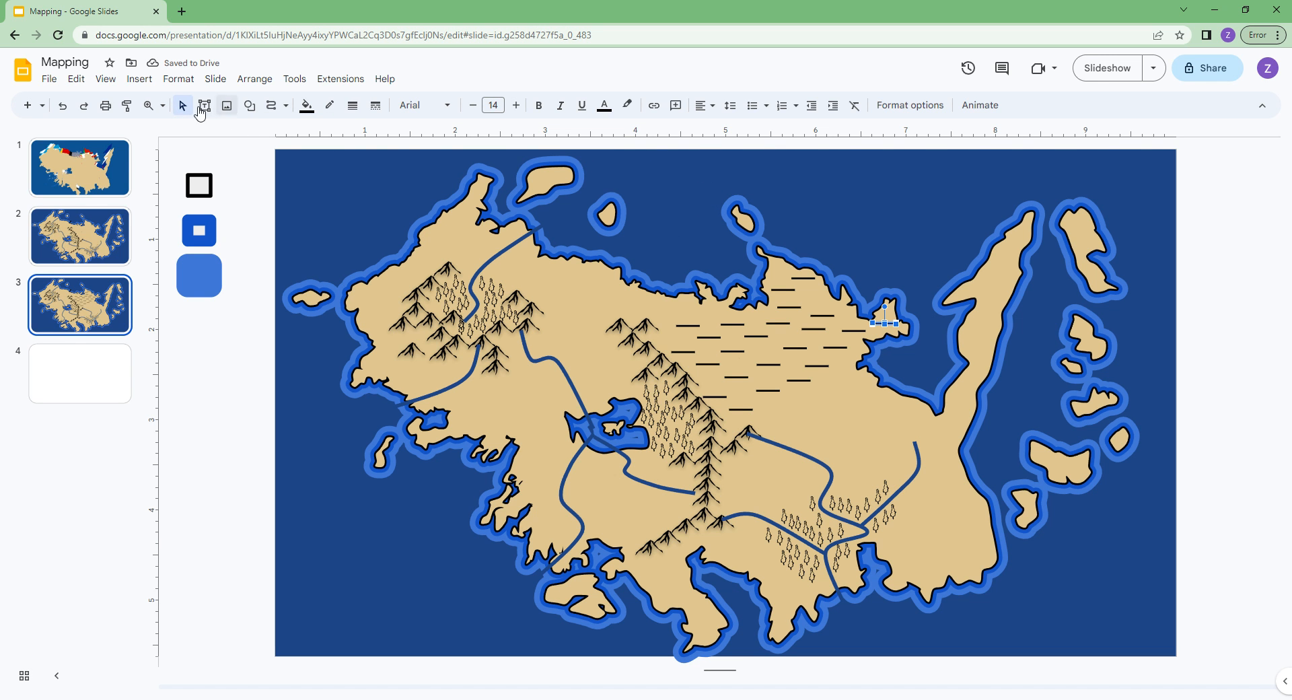
left_click(149, 105)
left_click(804, 385)
left_click(786, 374)
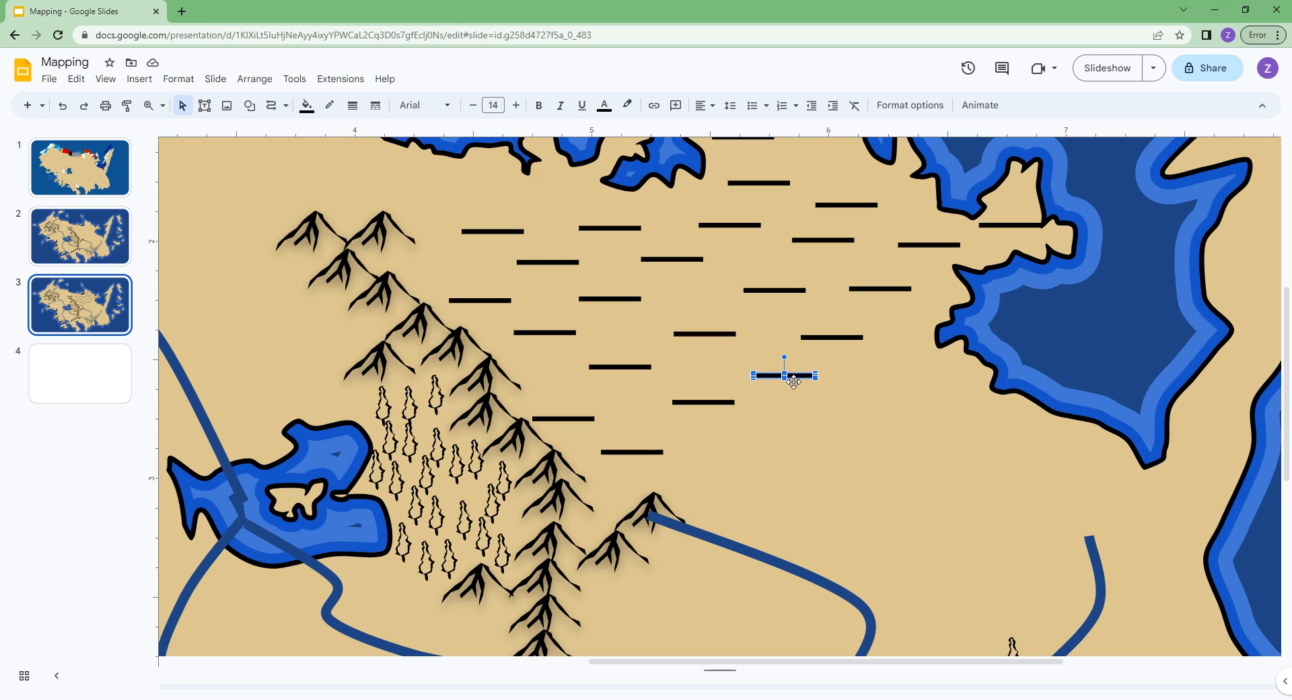
key("ctrl+d")
left_click_drag(836, 417, 821, 416)
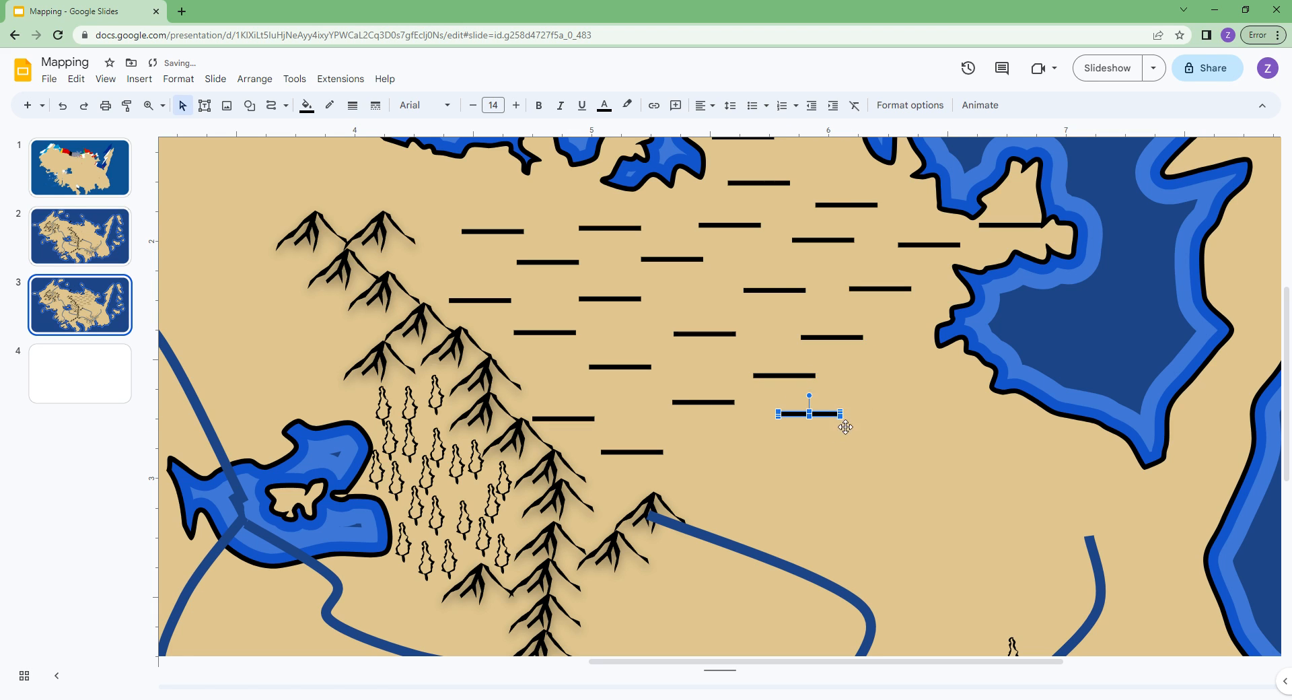
key("ctrl+d")
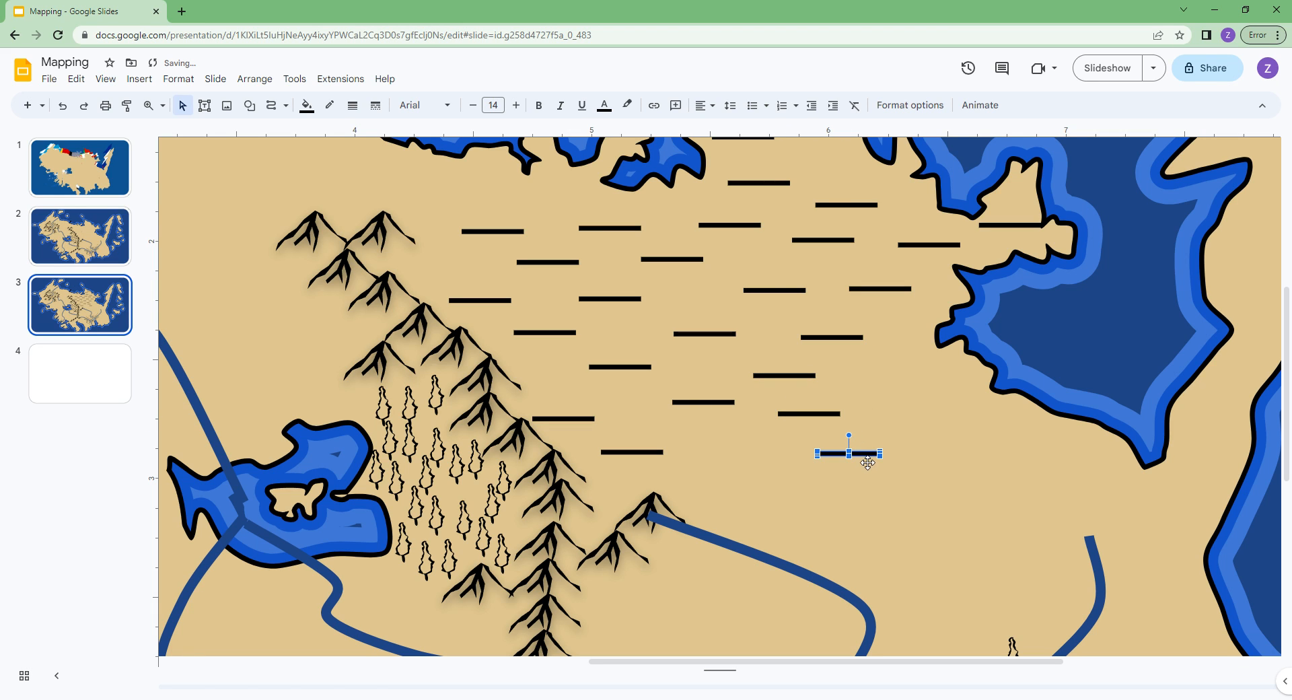
left_click_drag(876, 435, 907, 372)
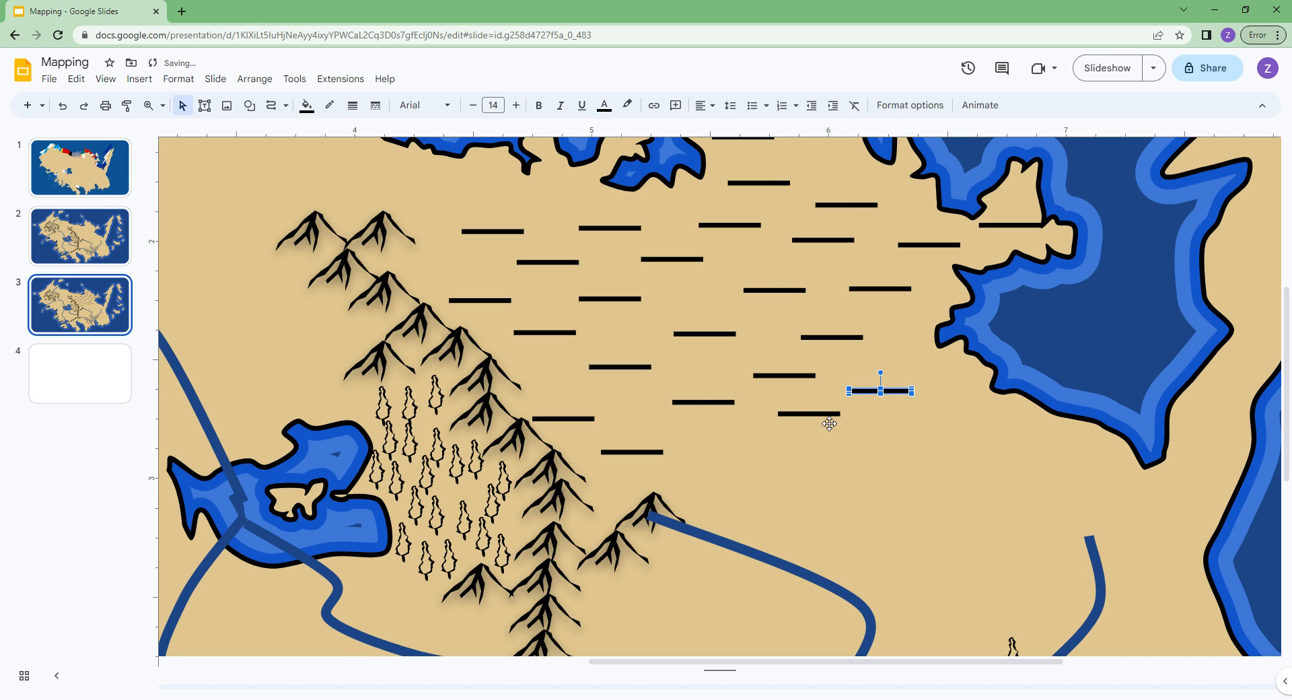
left_click_drag(826, 421, 814, 436)
left_click(891, 392)
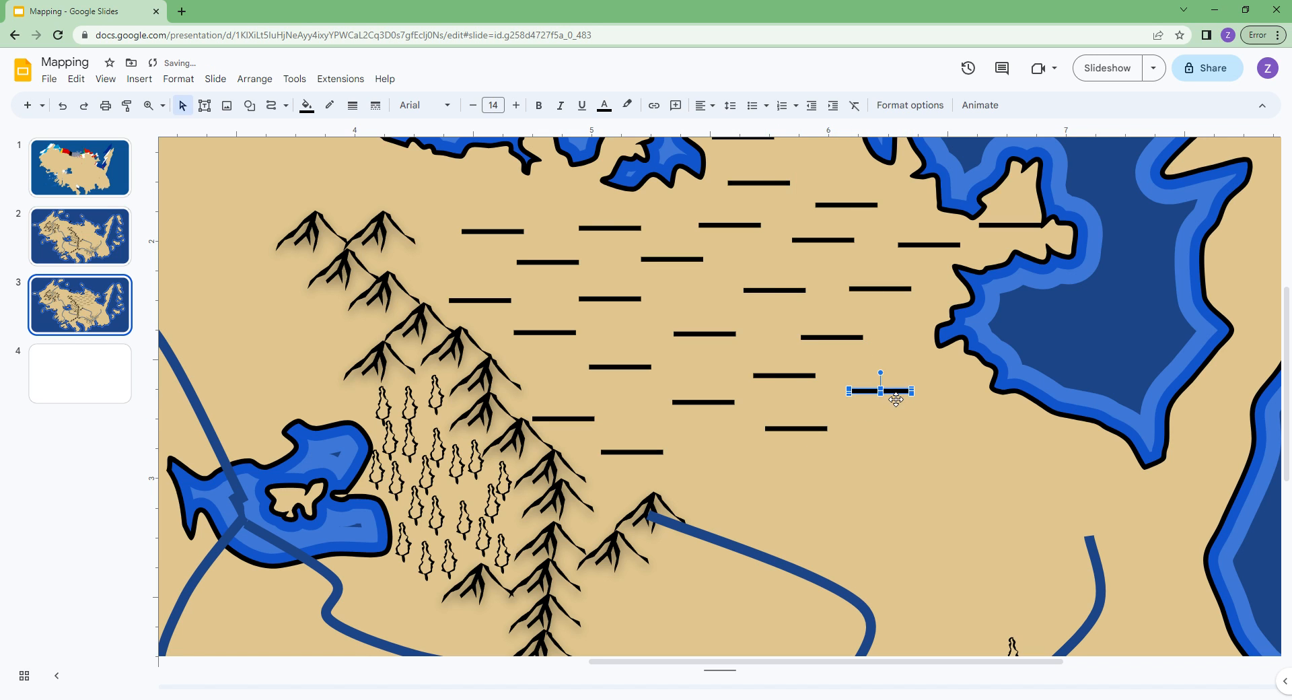
Place two more staggered copies of the bar at the southeastern end of the group, south of the bay's western shore
key("ctrl+d")
left_click_drag(941, 436, 964, 434)
key("ctrl+d")
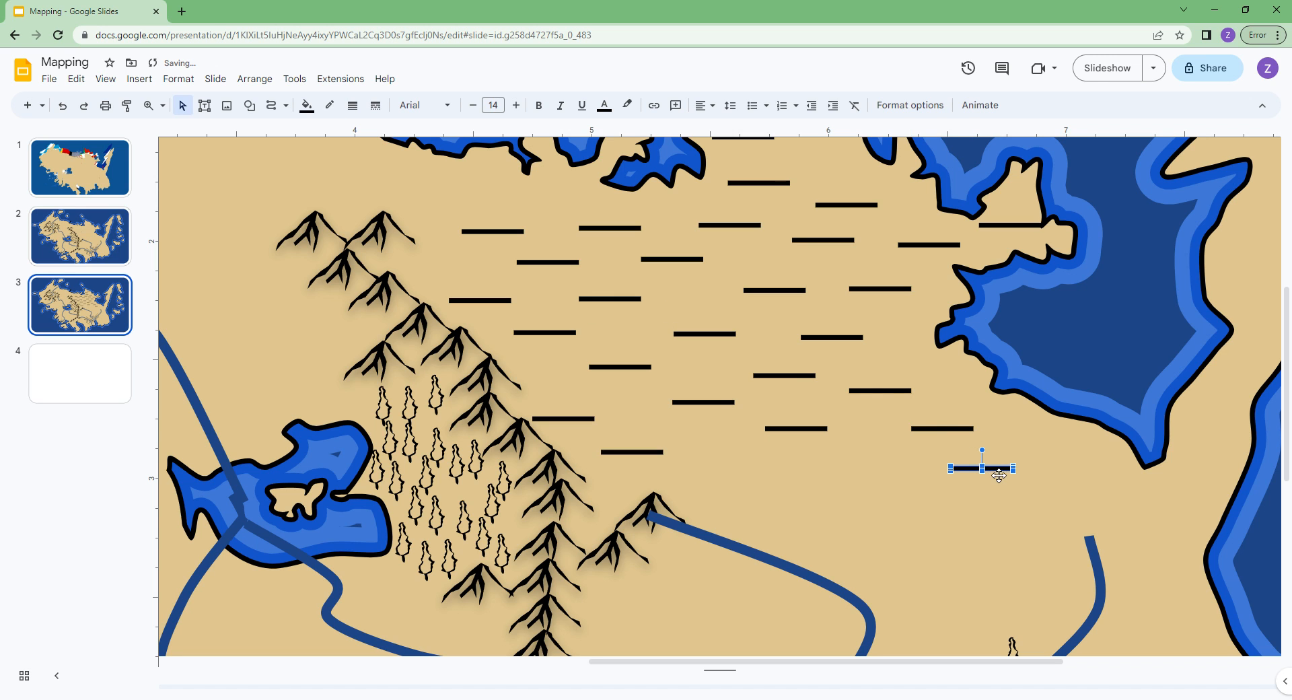
left_click_drag(999, 476, 910, 473)
Select all the terrain bars east of the mountains and group them into one object
left_click(163, 105)
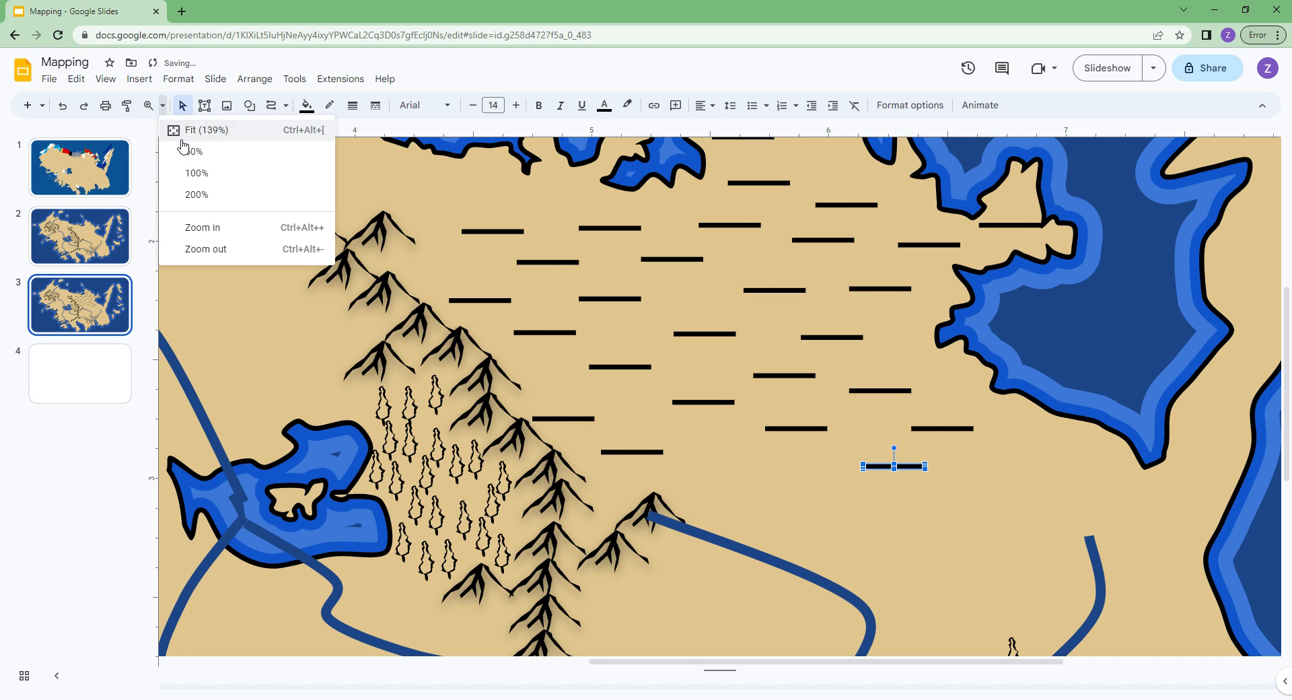
left_click(183, 133)
left_click(875, 455)
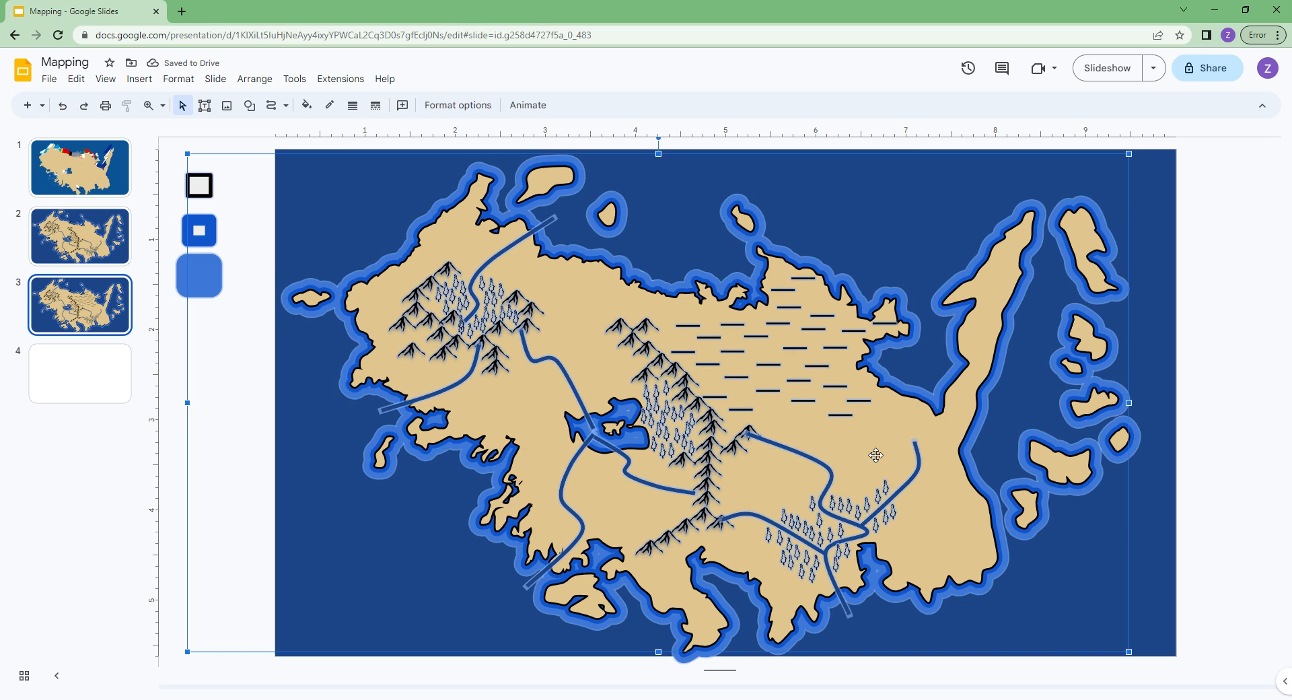
left_click(846, 479)
left_click(826, 474)
left_click(833, 466)
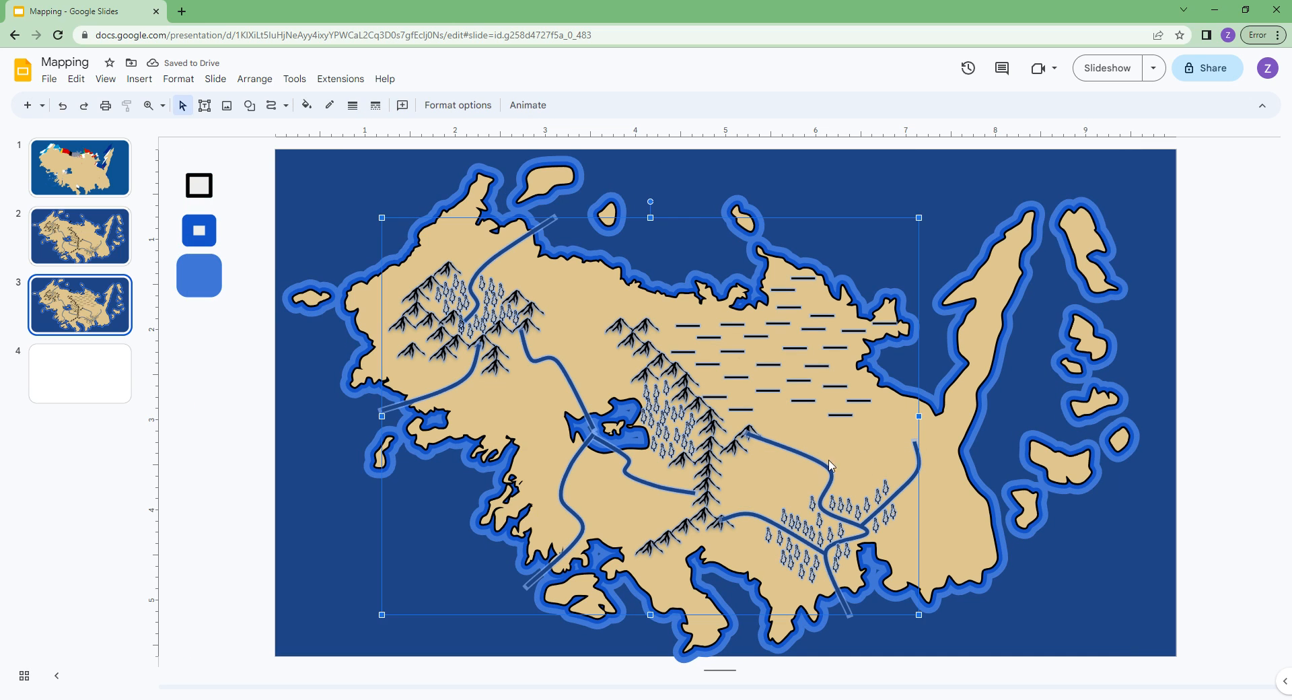
left_click(844, 499)
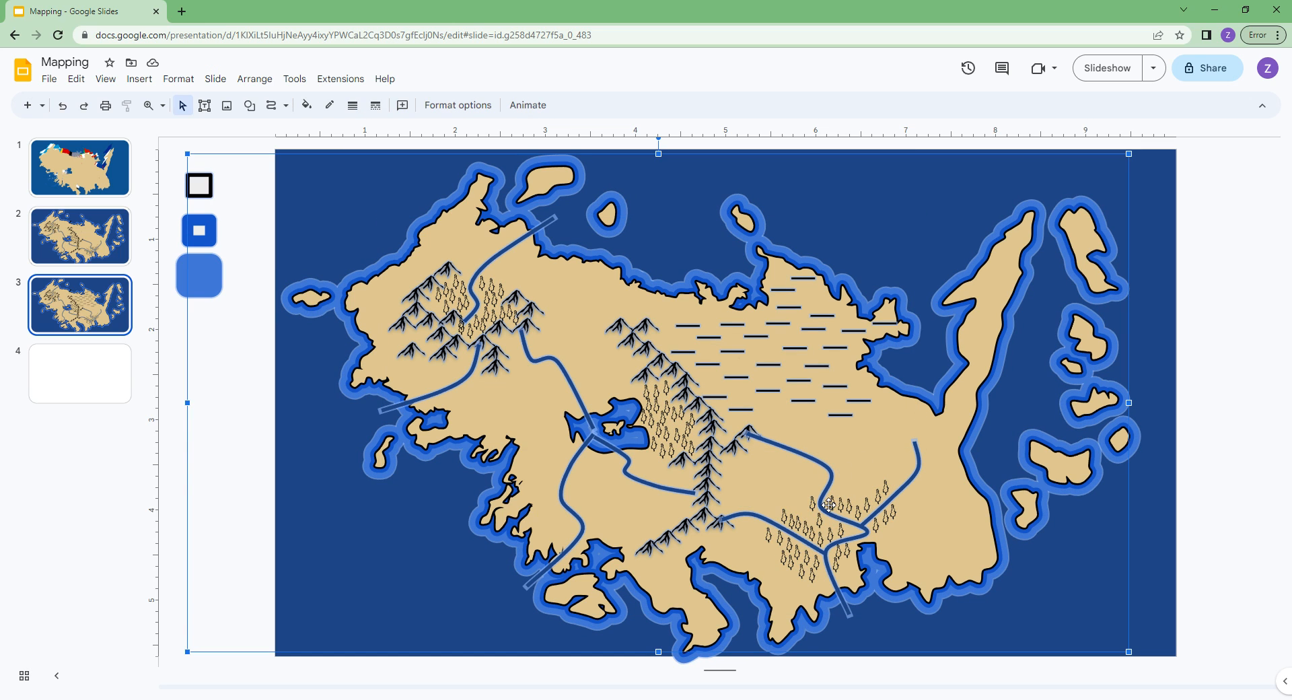
left_click(717, 458)
key("Tab")
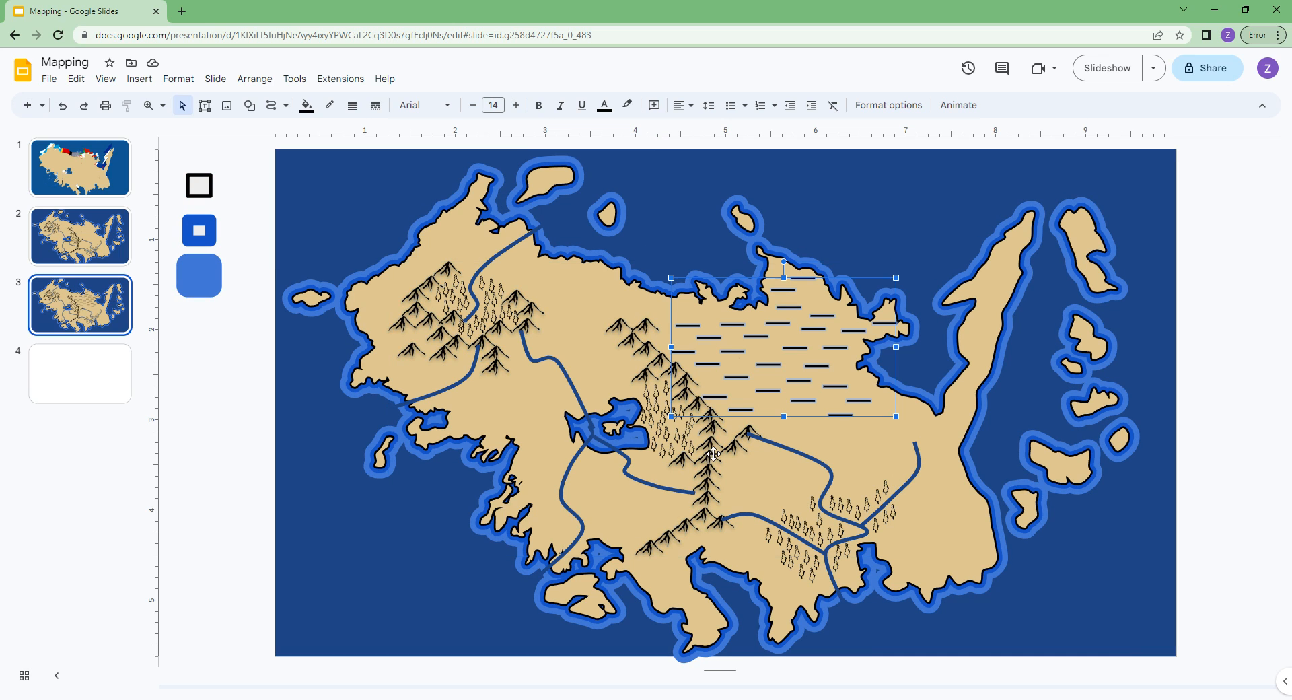
right_click(744, 417)
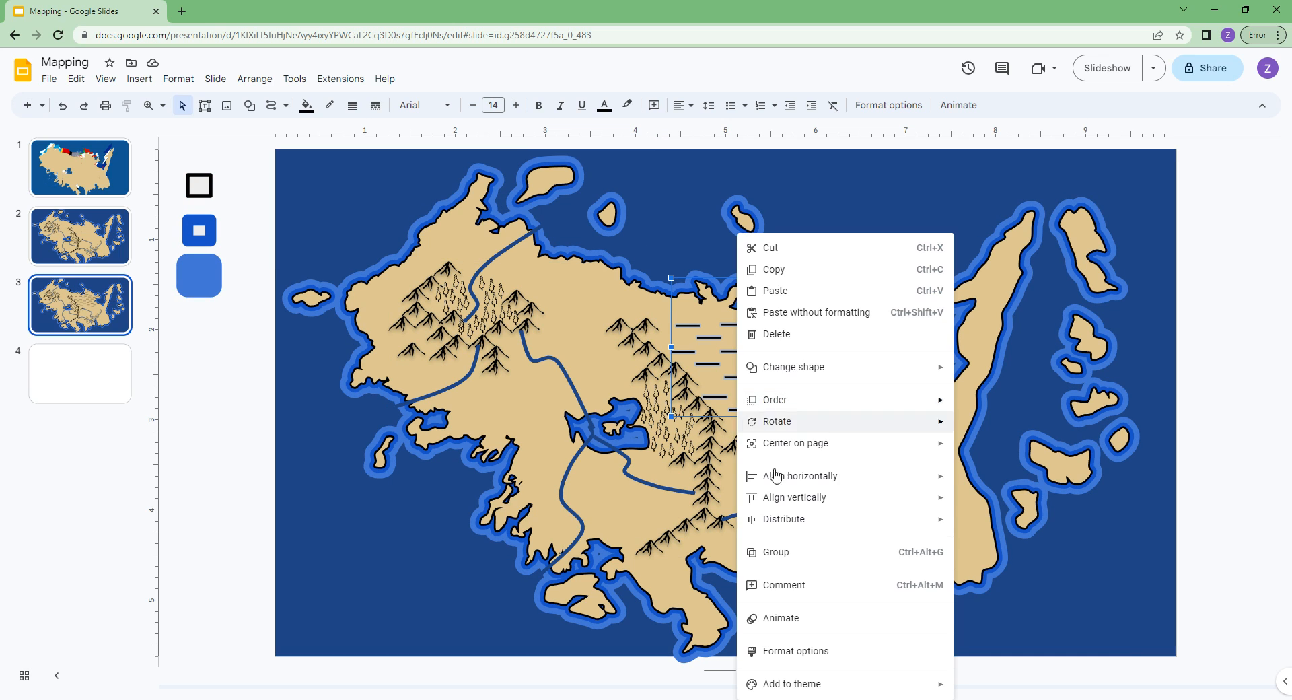
left_click(786, 548)
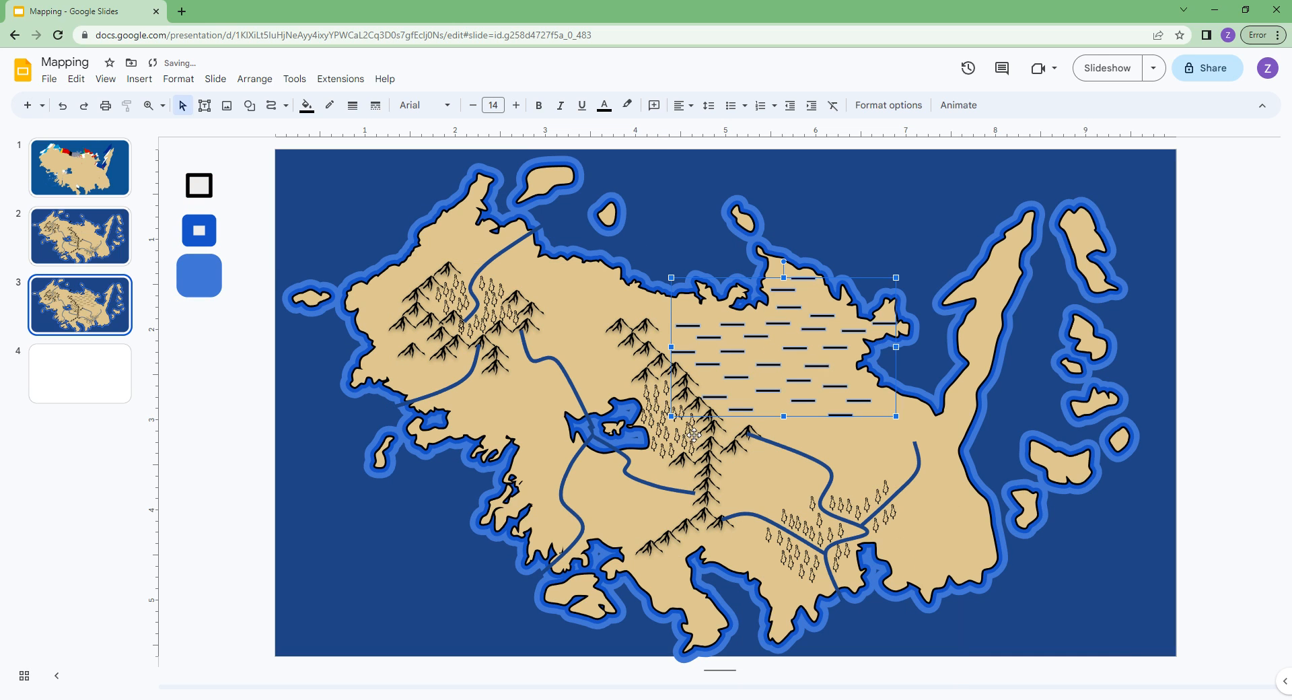
Turn on the drop shadow for the forest trees across the map
left_click(642, 390)
left_click(667, 412)
left_click(479, 108)
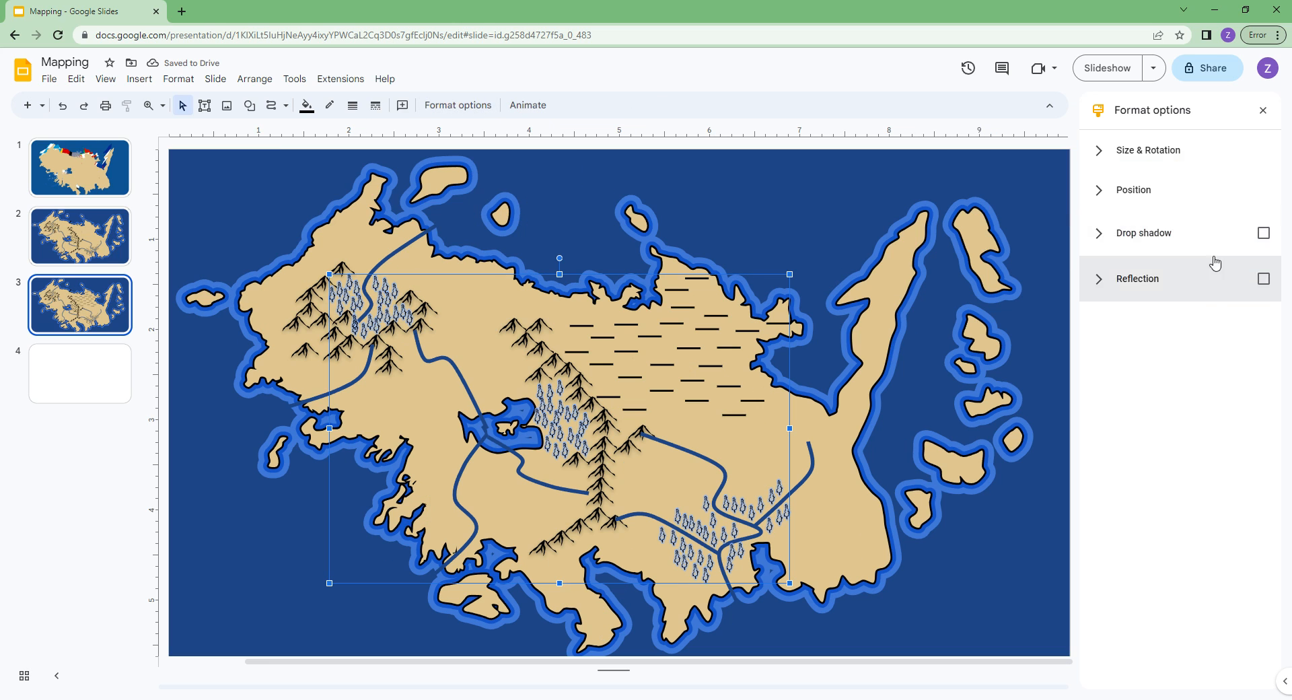
left_click(1262, 246)
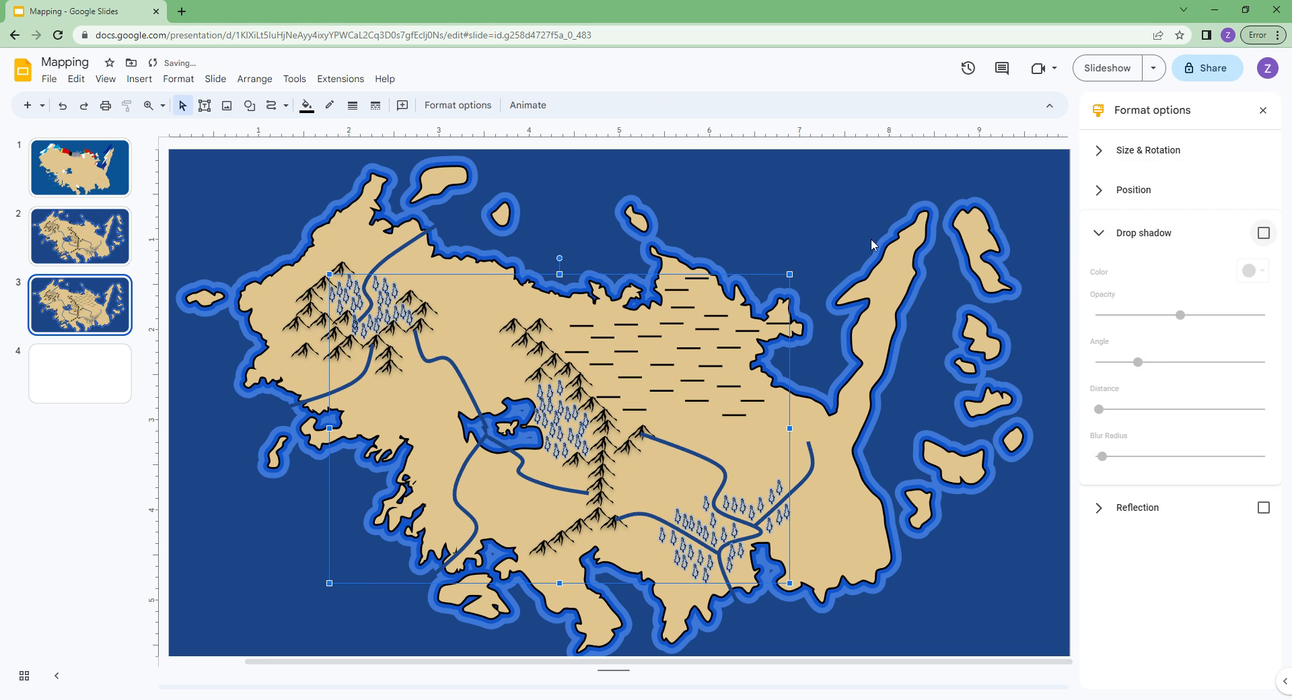
left_click(1262, 236)
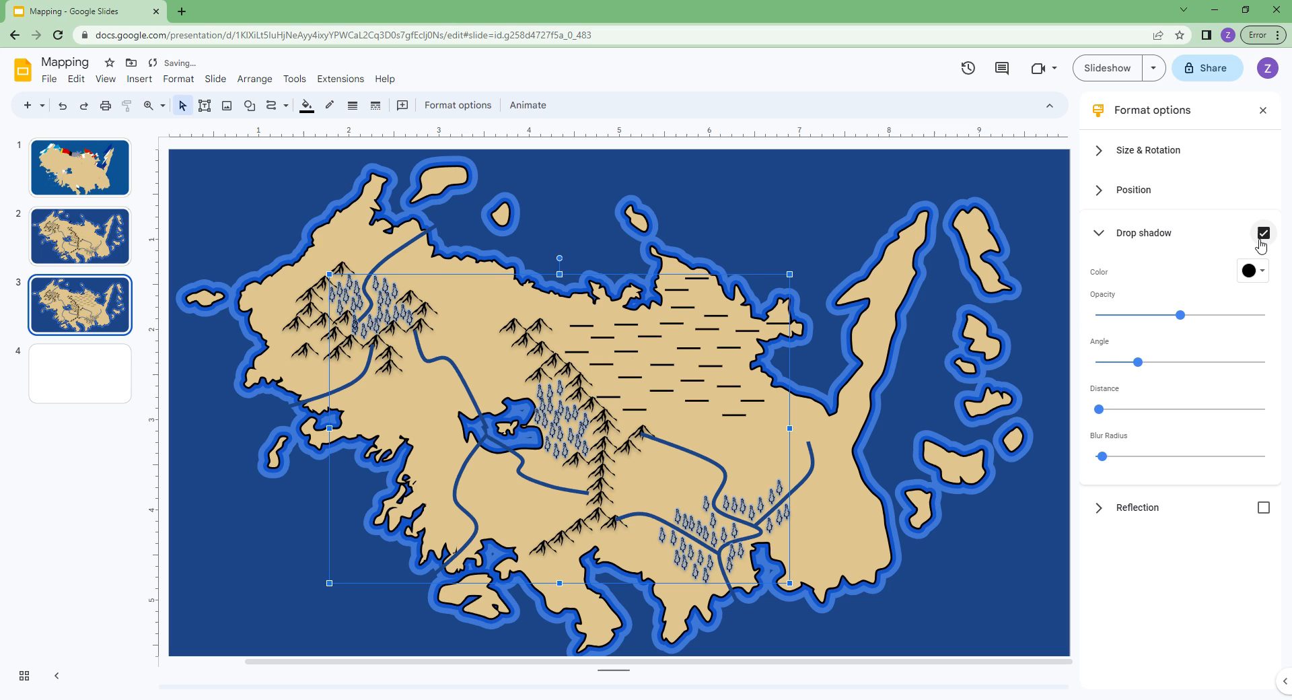
Turn on the drop shadow for the landmass shape beneath the terrain bars
left_click(610, 367)
left_click(603, 373)
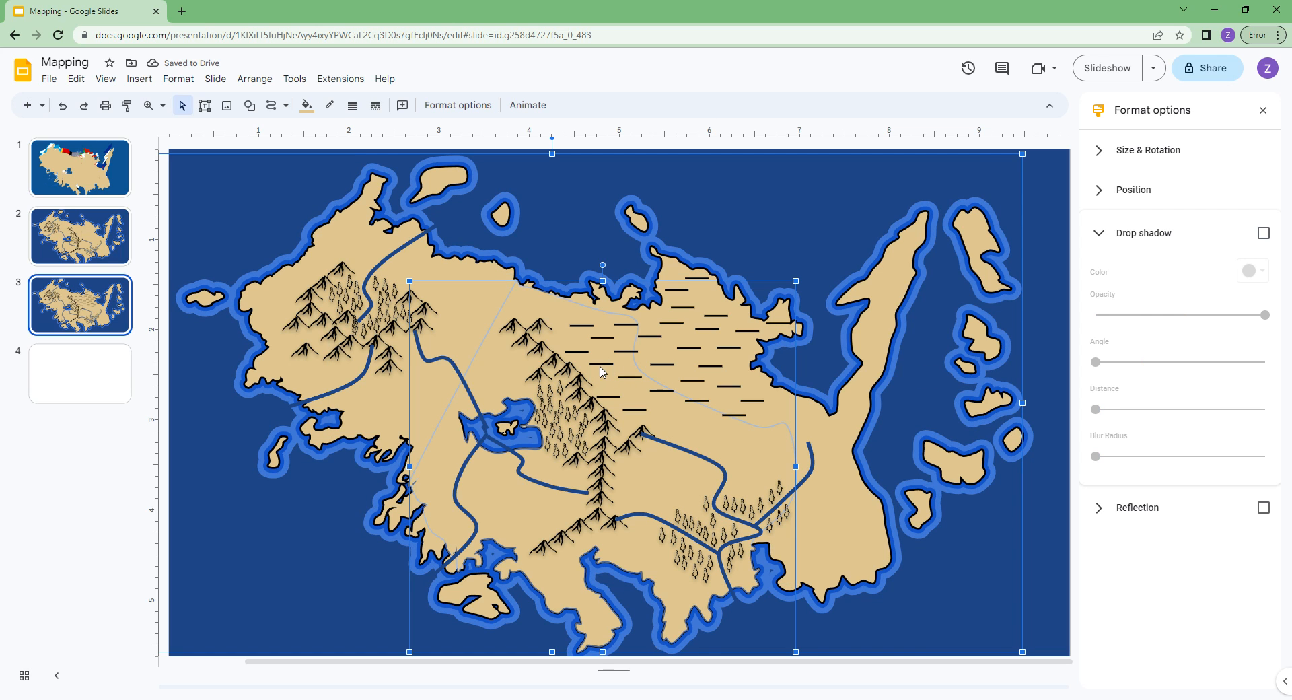
key("Delete")
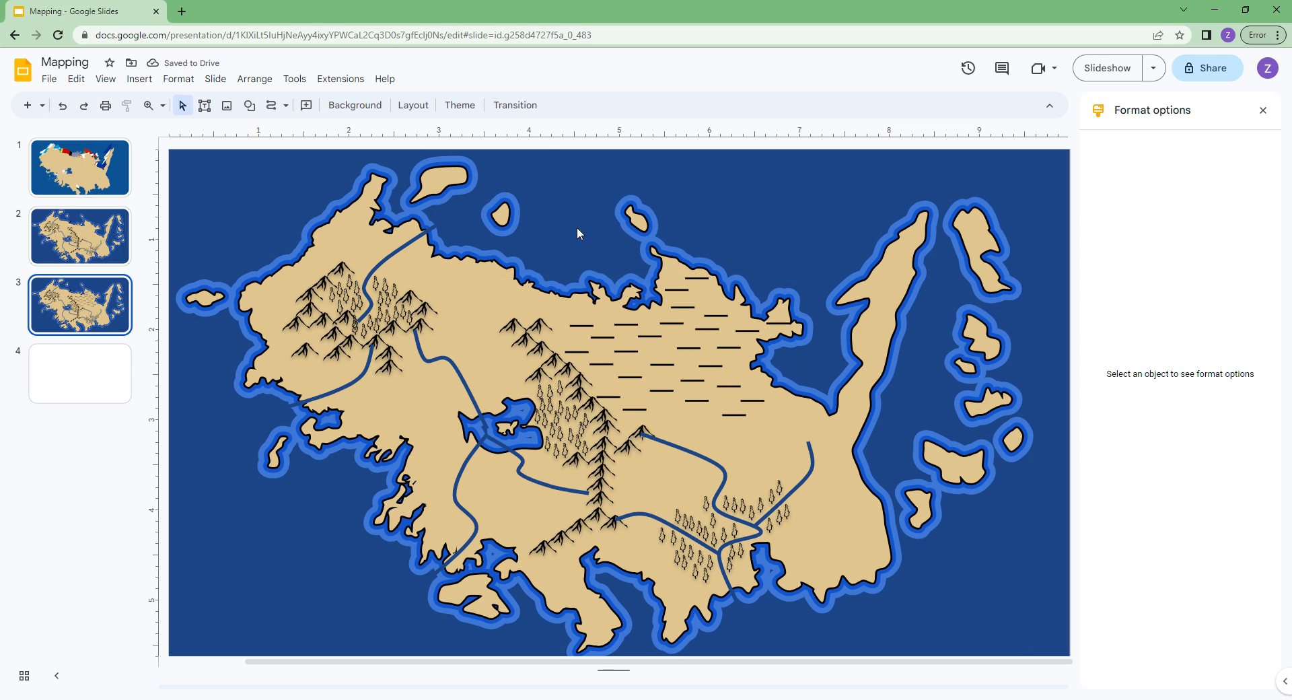
left_click(658, 342)
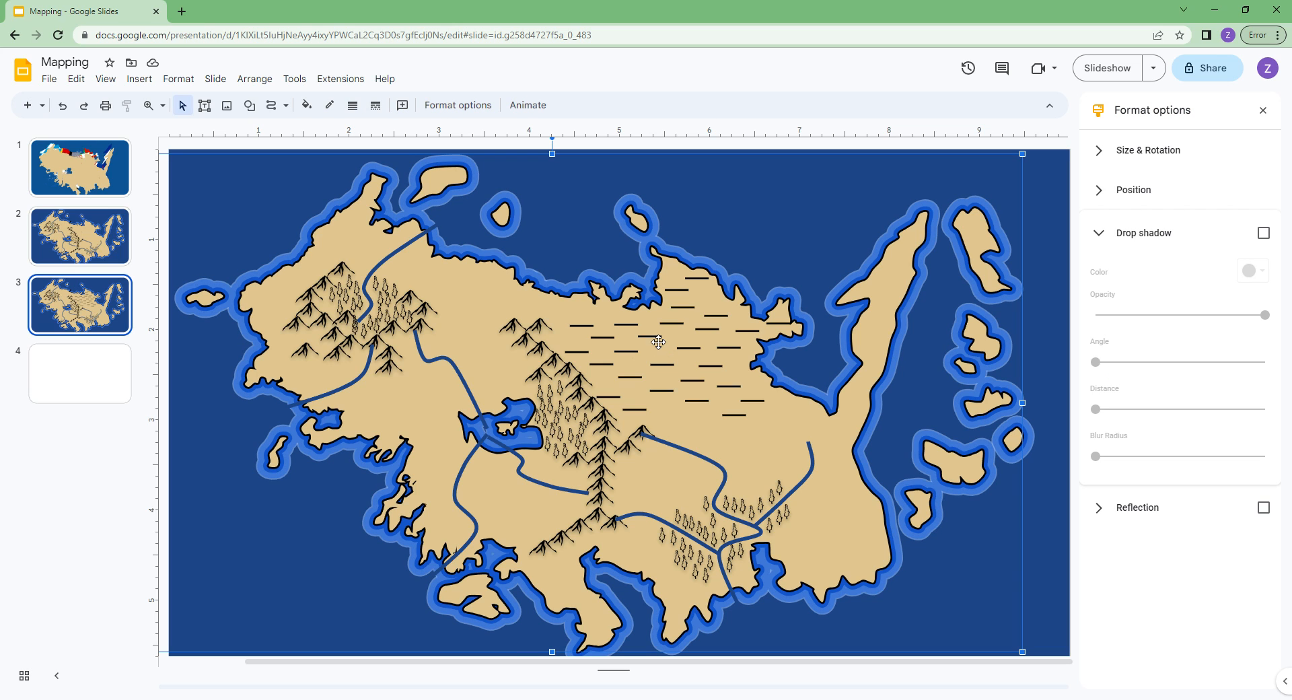
left_click(647, 340)
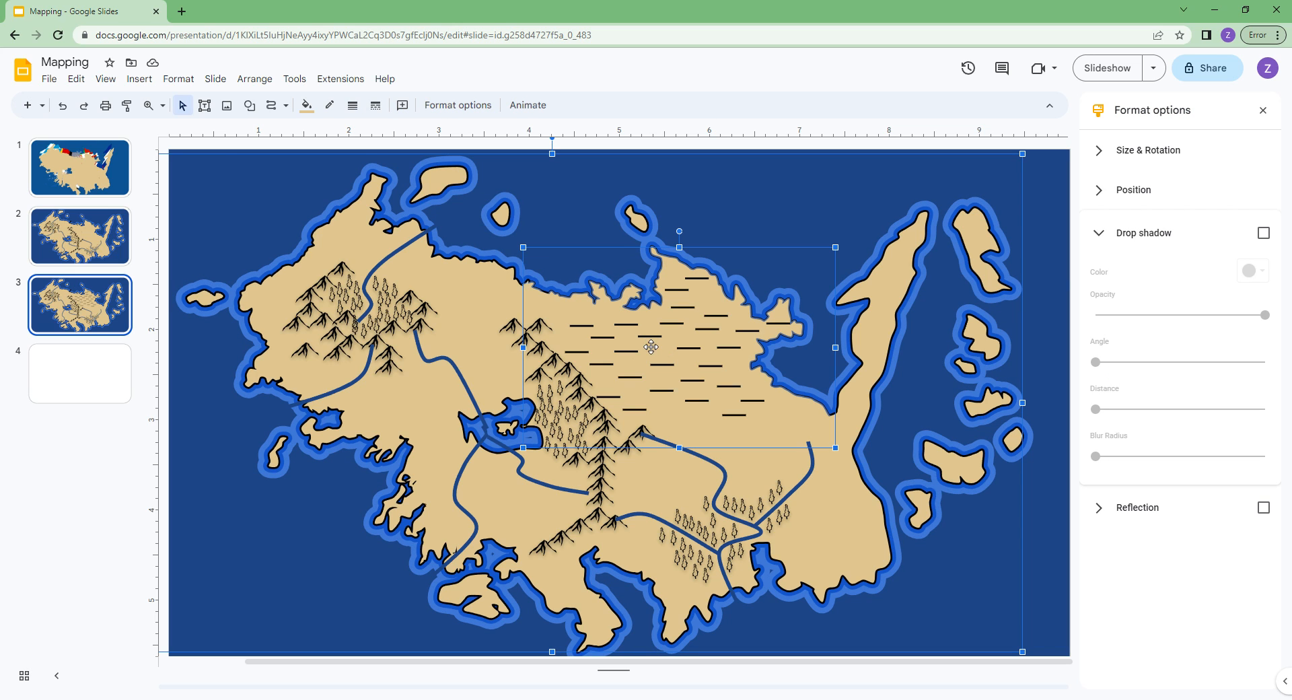
left_click(1263, 233)
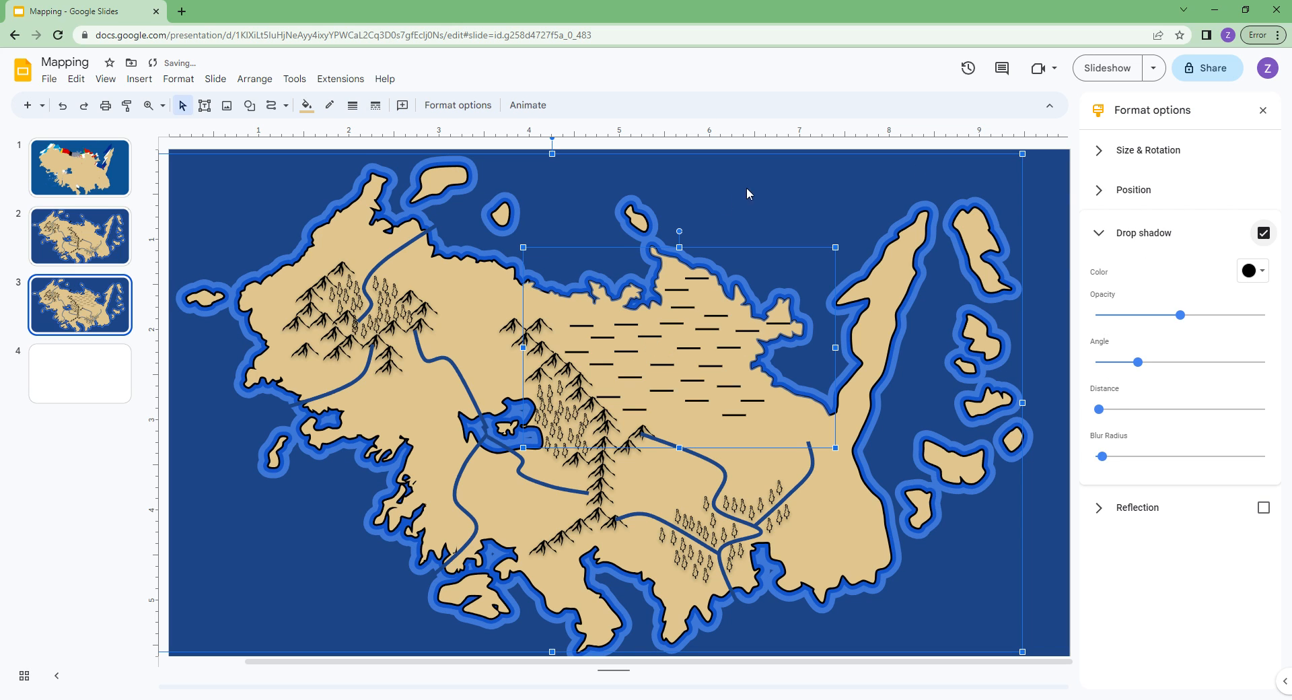
left_click(553, 197)
Turn on the drop shadow for the grouped terrain bars and close the formatting options
left_click(624, 330)
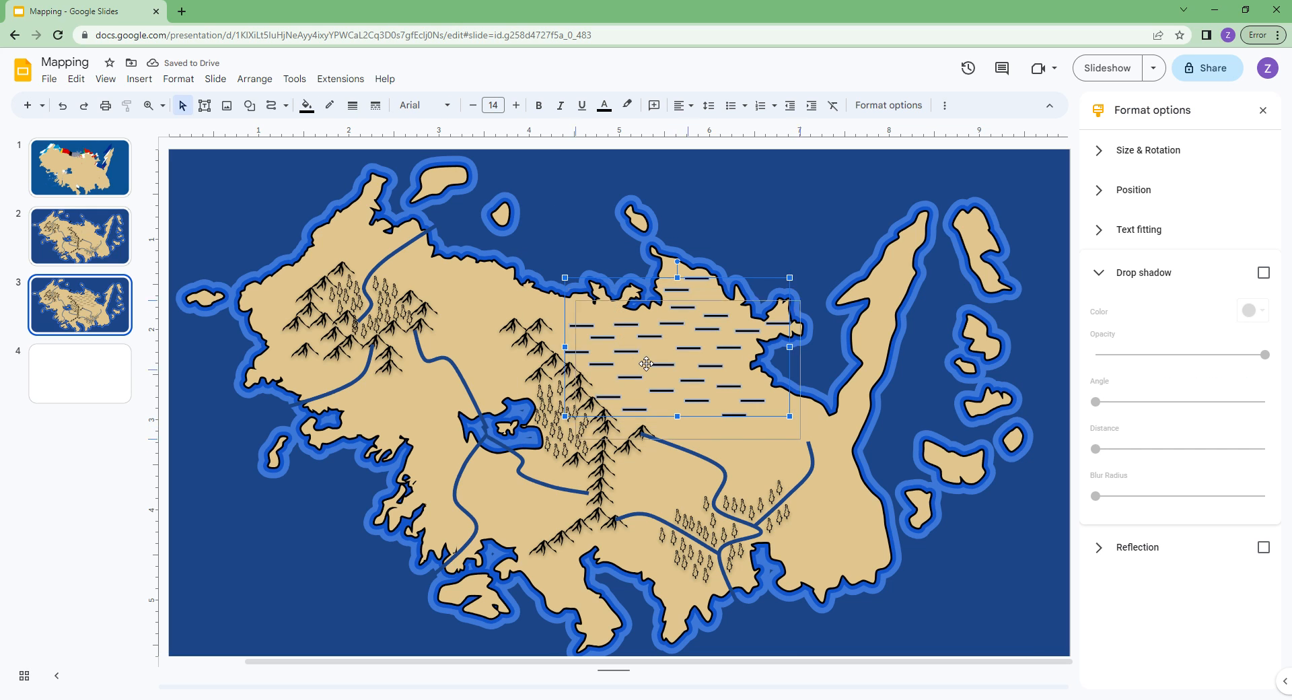
left_click(1262, 272)
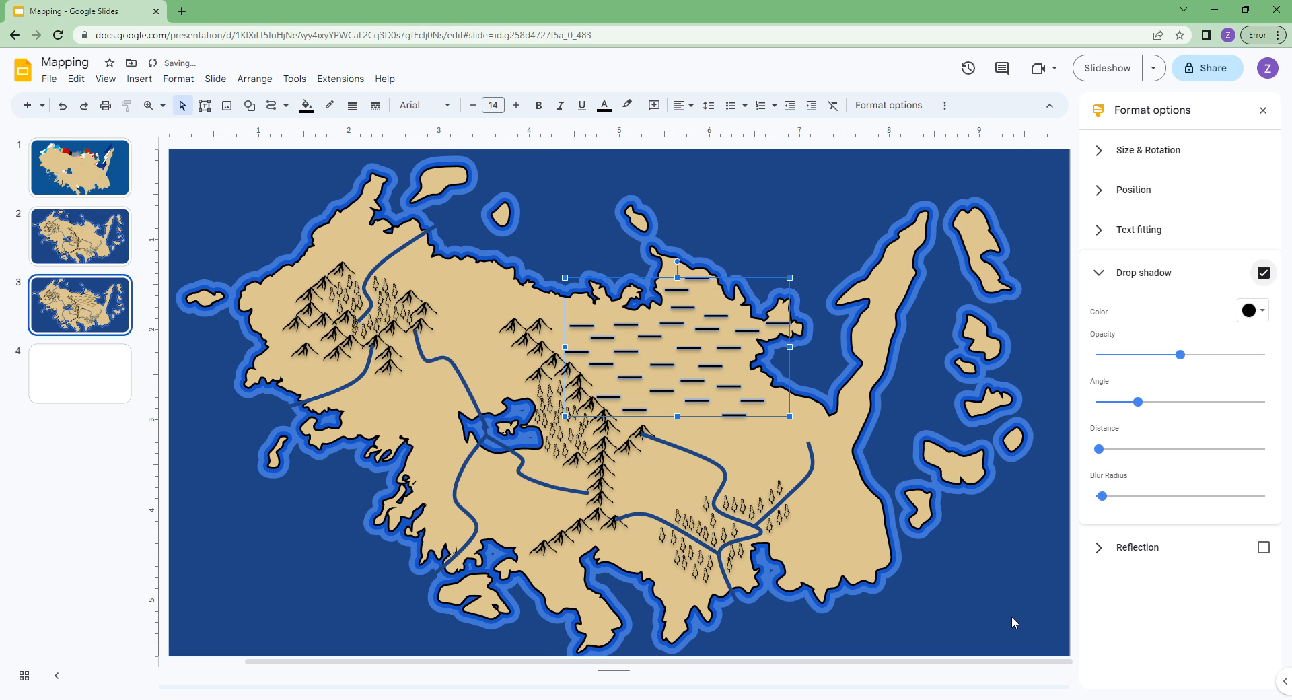
left_click(979, 564)
left_click(1262, 110)
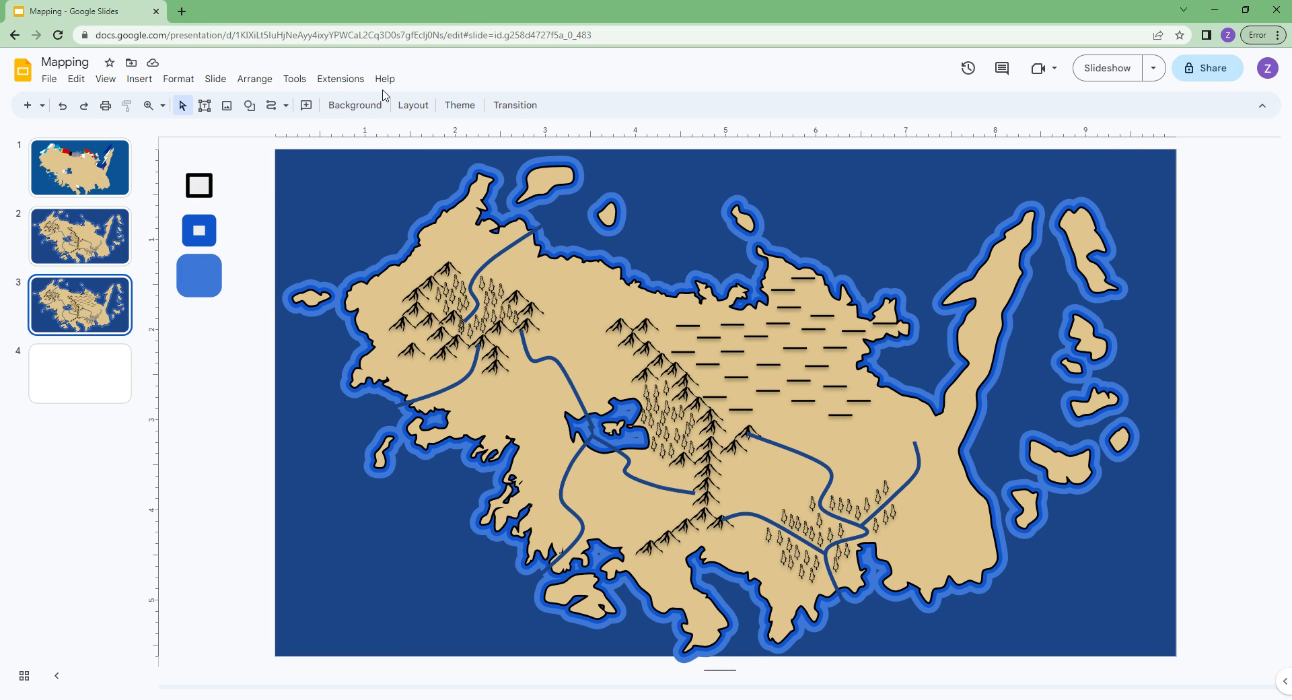
left_click(104, 362)
key("Up")
key("Up")
left_click(67, 305)
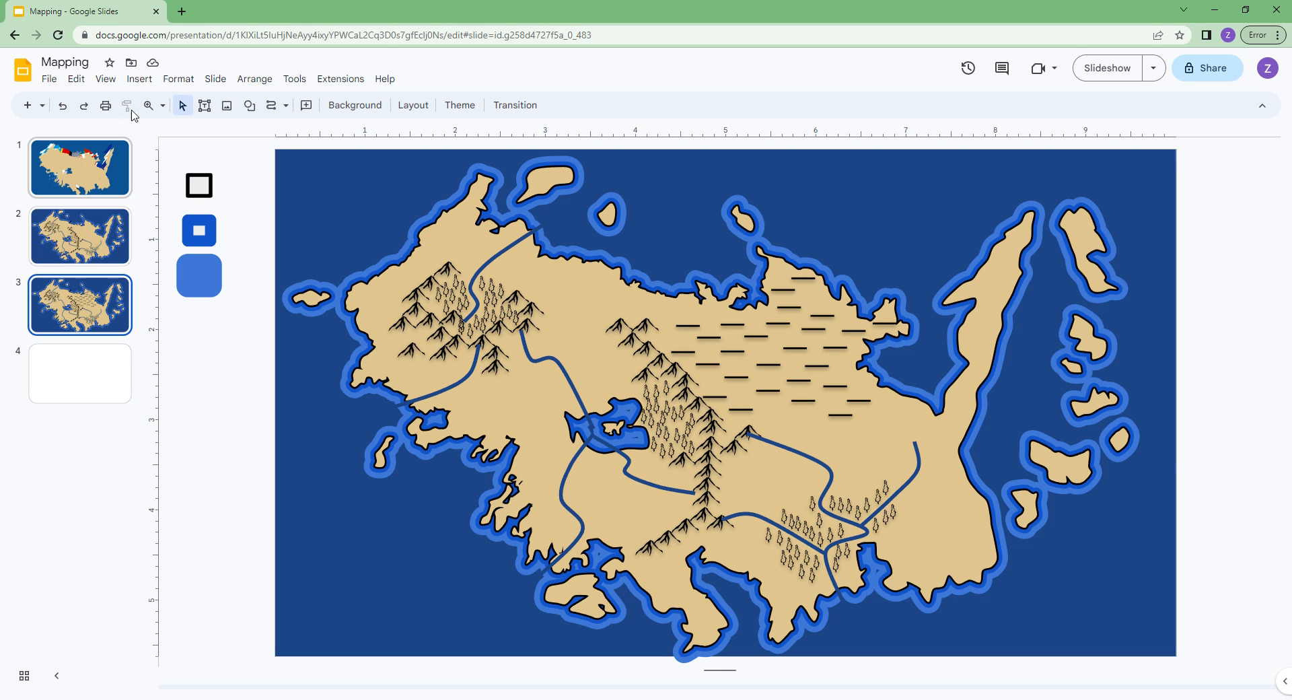
Insert a four-point star on the blank fourth slide, enlarge it to about 1.3 inches and duplicate it
key("Down")
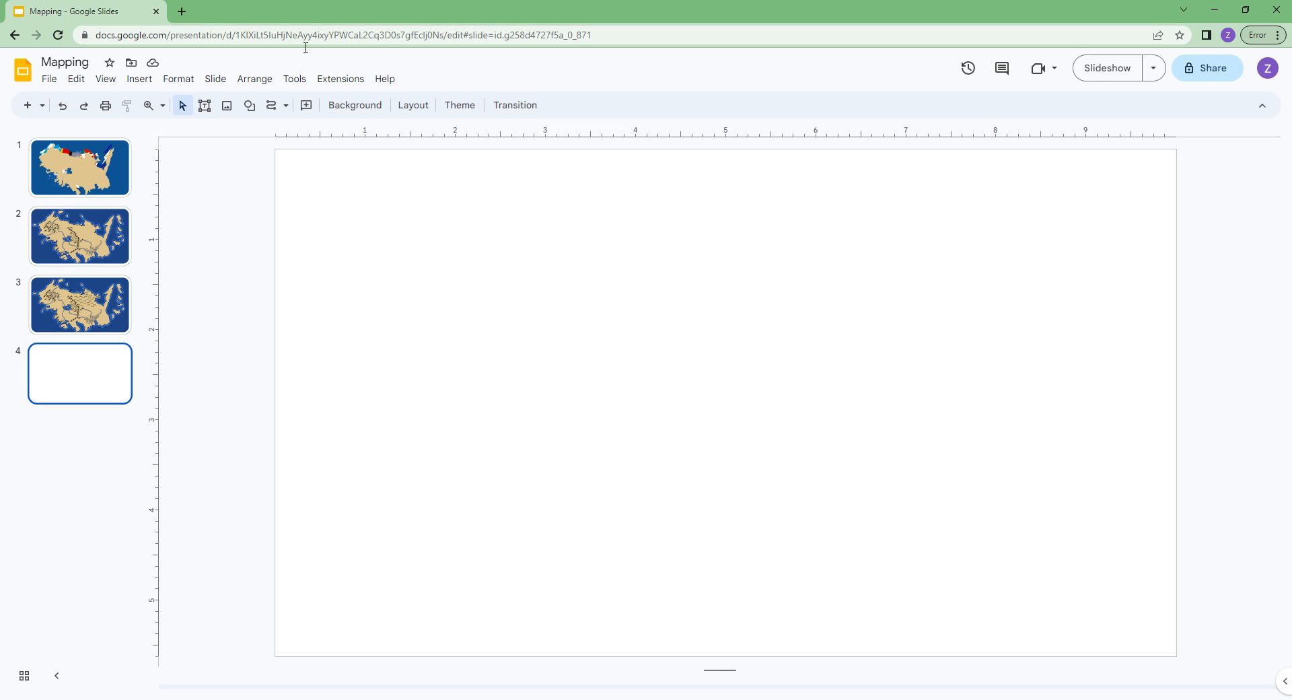
left_click(249, 105)
mouse_move(289, 134)
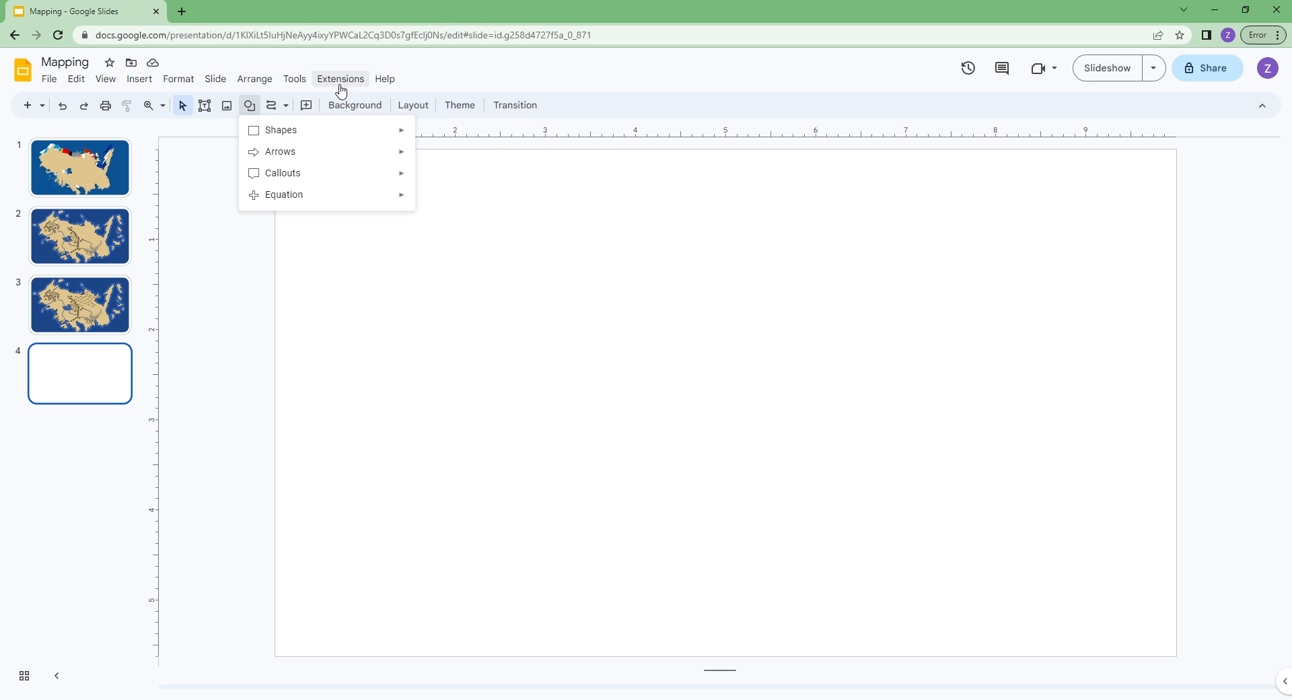
mouse_move(373, 153)
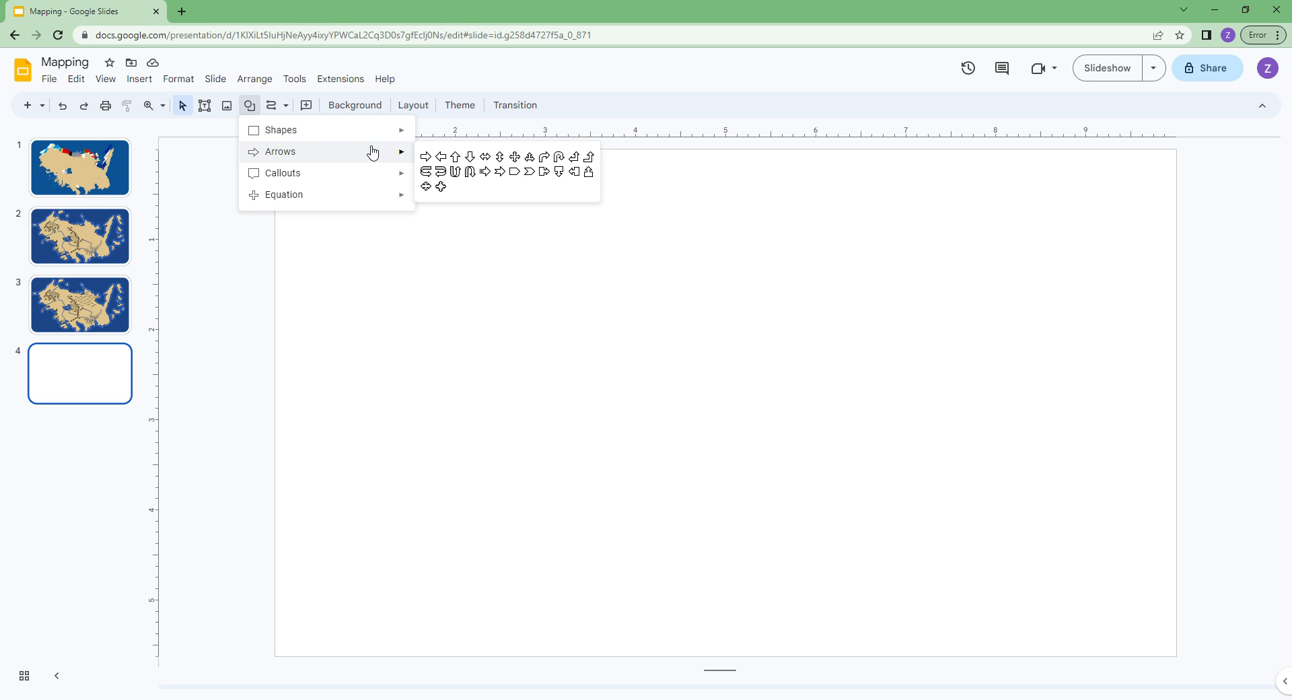
mouse_move(356, 179)
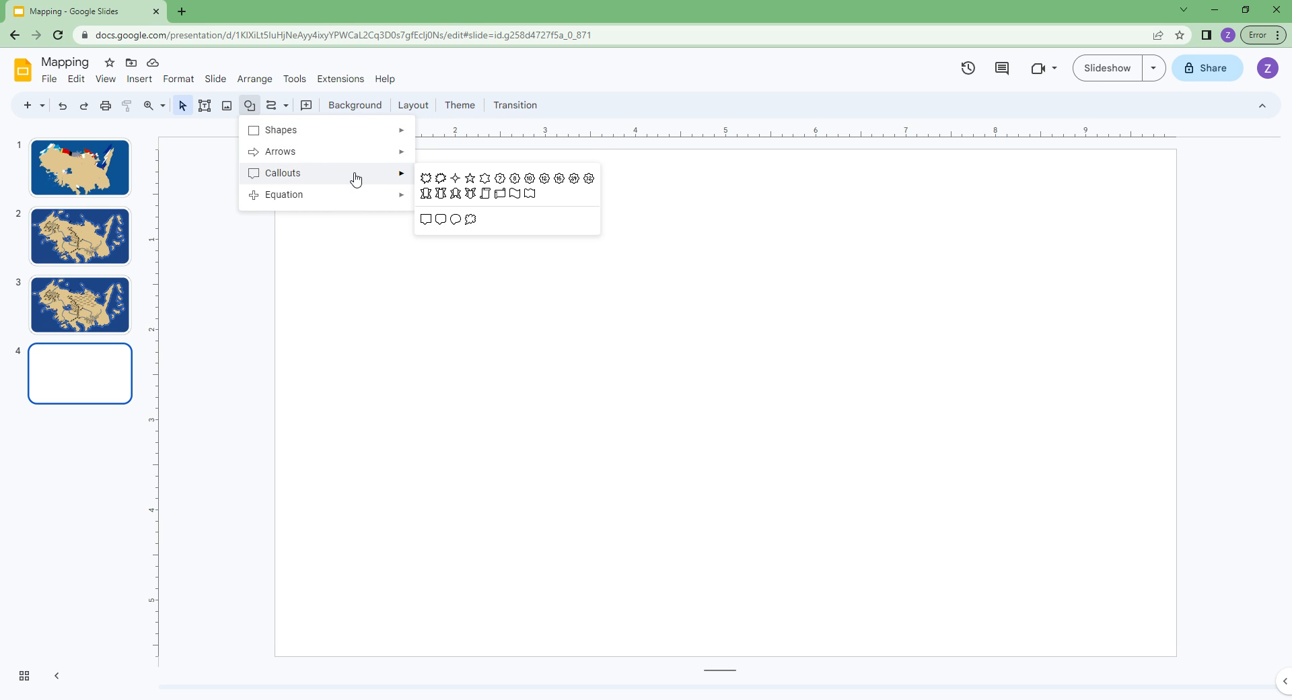
left_click(456, 178)
left_click(387, 369)
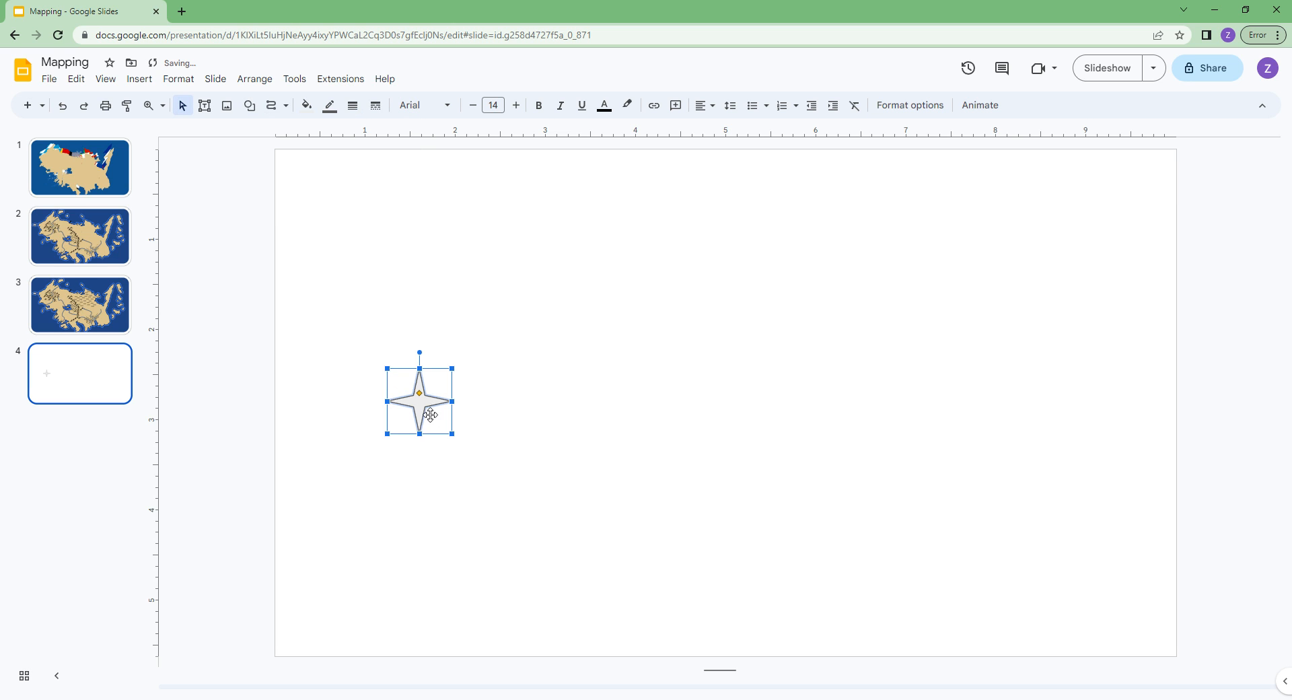
left_click_drag(451, 433, 481, 469)
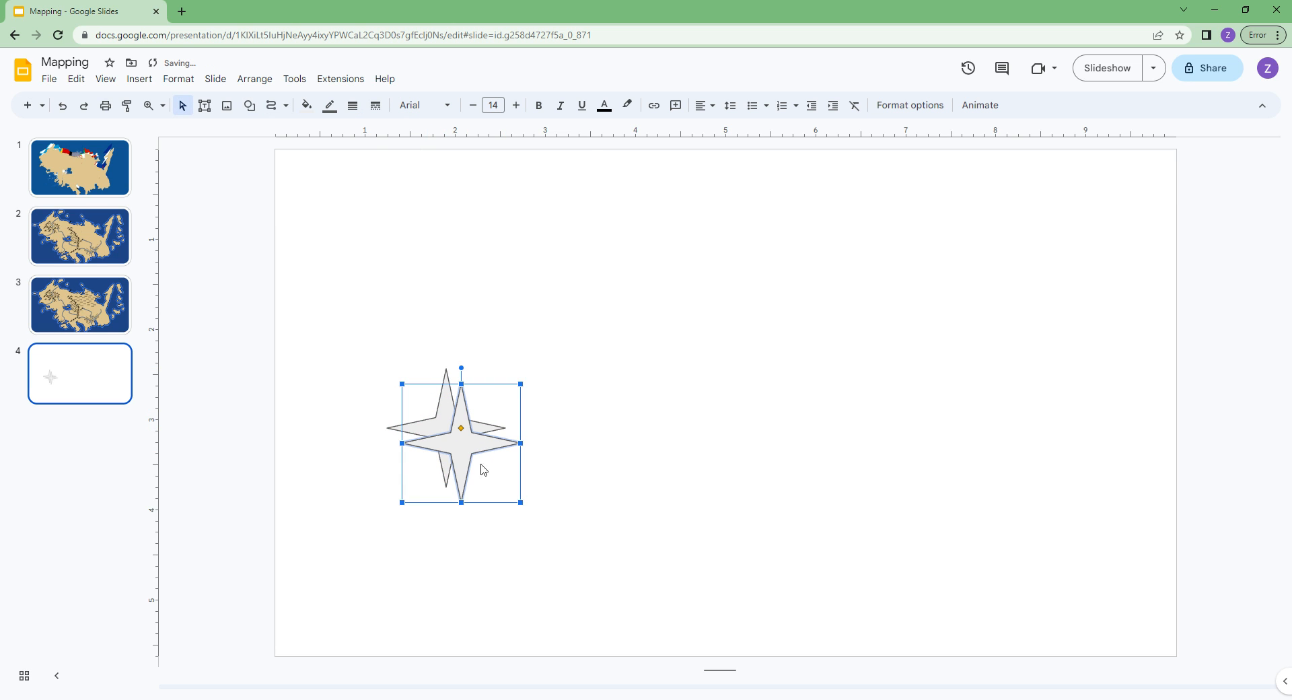
Rotate the duplicate star 45 degrees, shrink it slightly and center it over the upright star
left_click(249, 105)
mouse_move(288, 173)
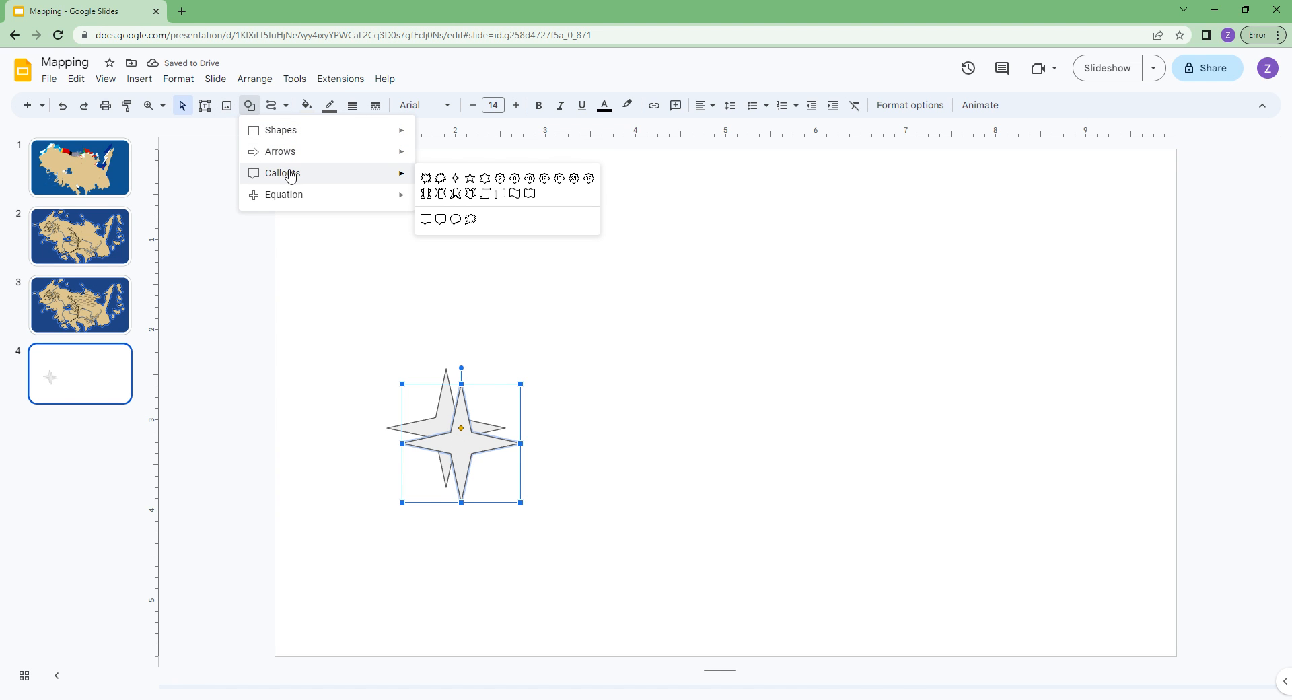
left_click(462, 459)
key("alt+Right")
key("alt+Right")
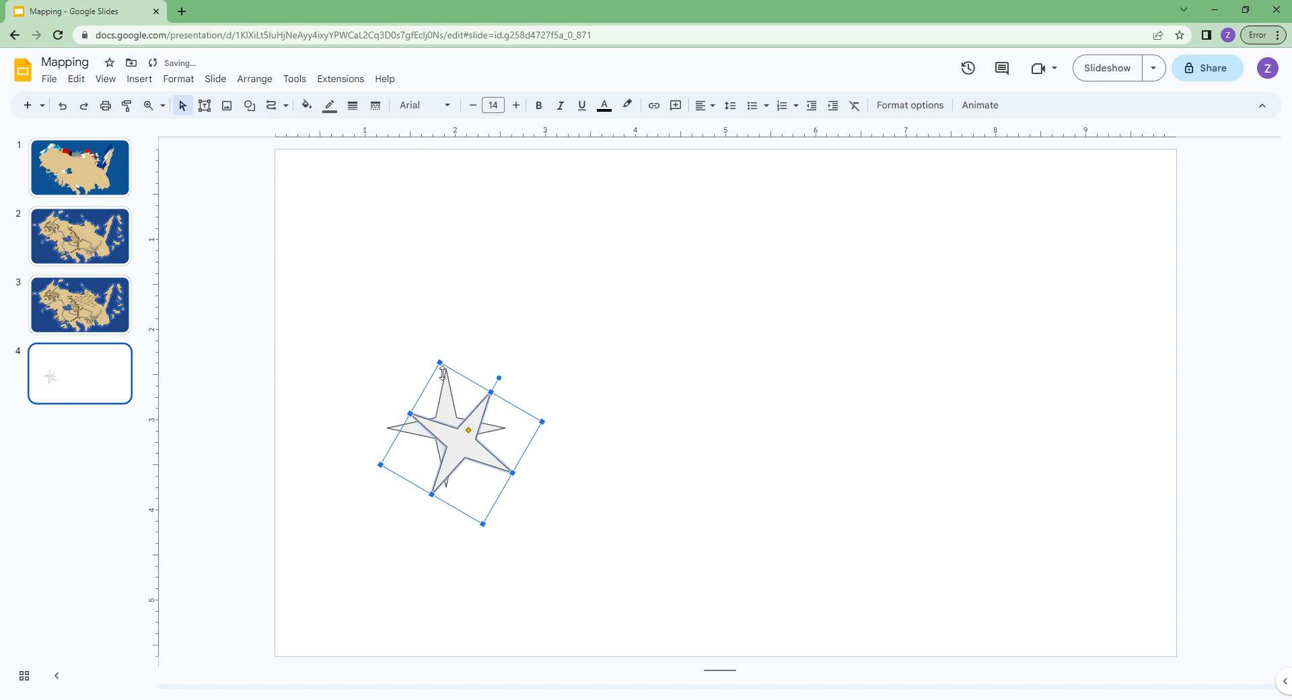
key("alt+Right")
left_click_drag(465, 363, 435, 429)
left_click(376, 334)
left_click(483, 463)
right_click(454, 423)
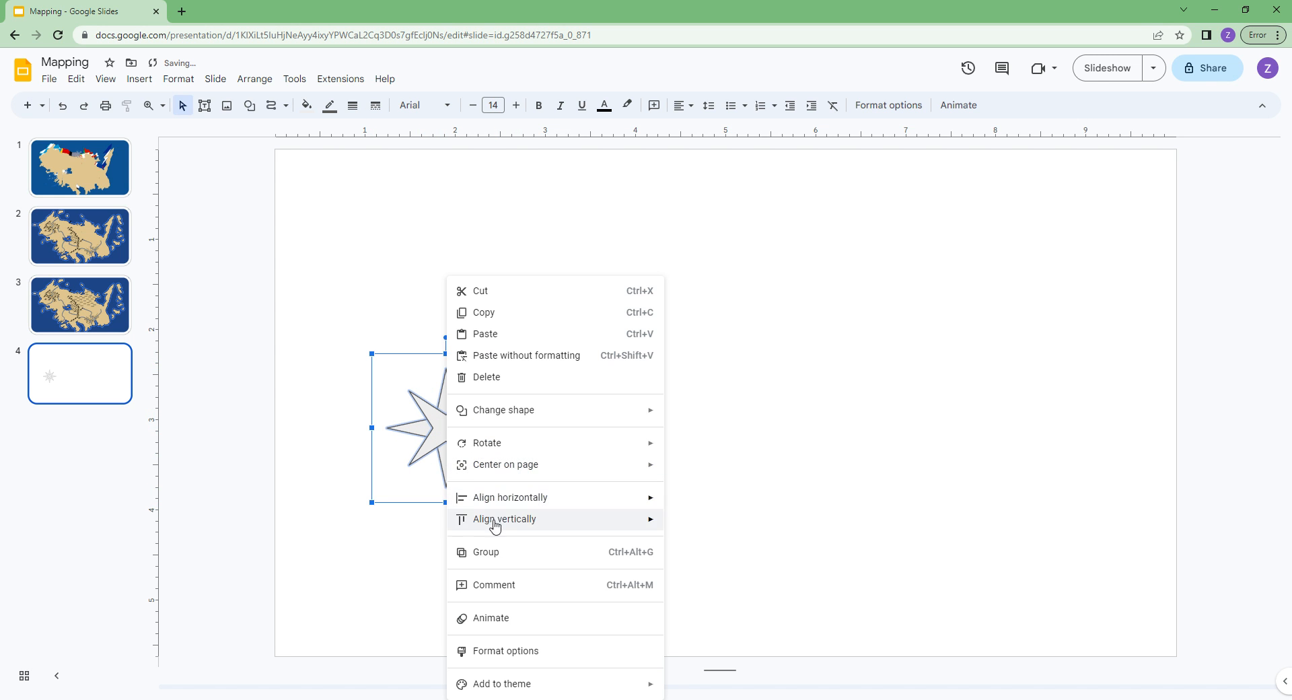
left_click(346, 426)
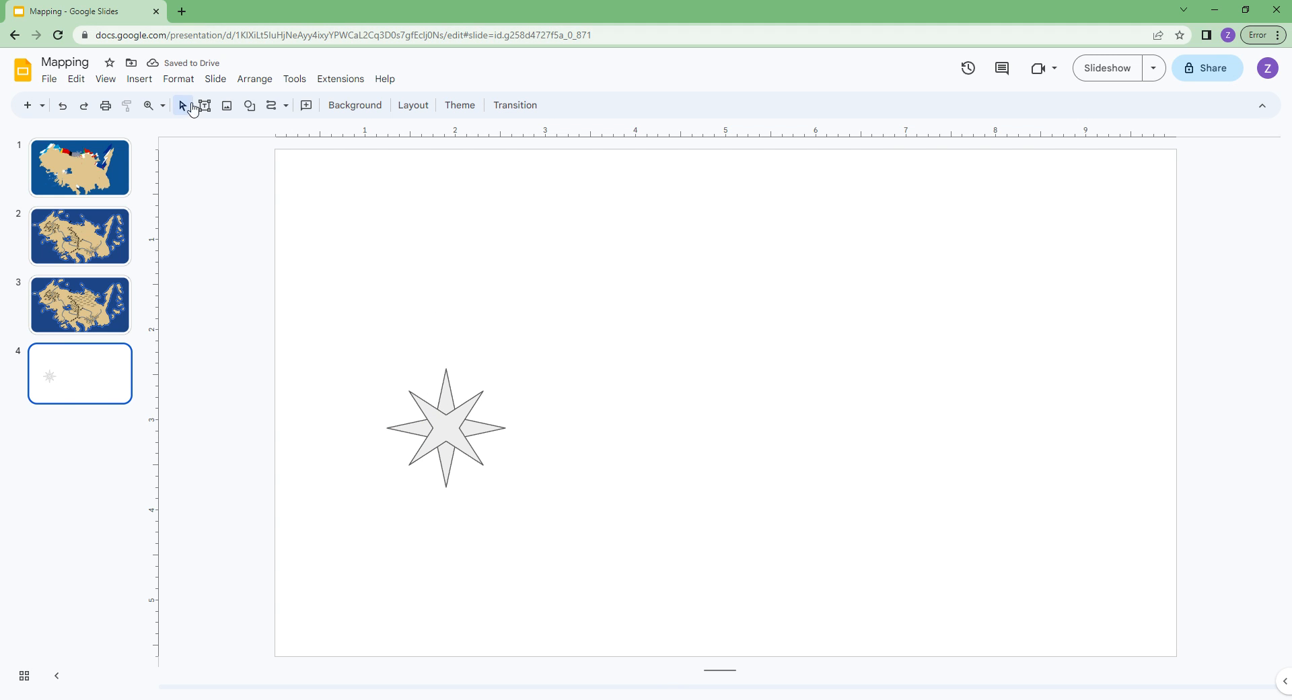
Trace the outline of the diagonal four-point star with a closed eight-corner polyline
left_click(148, 105)
left_click_drag(365, 276, 558, 532)
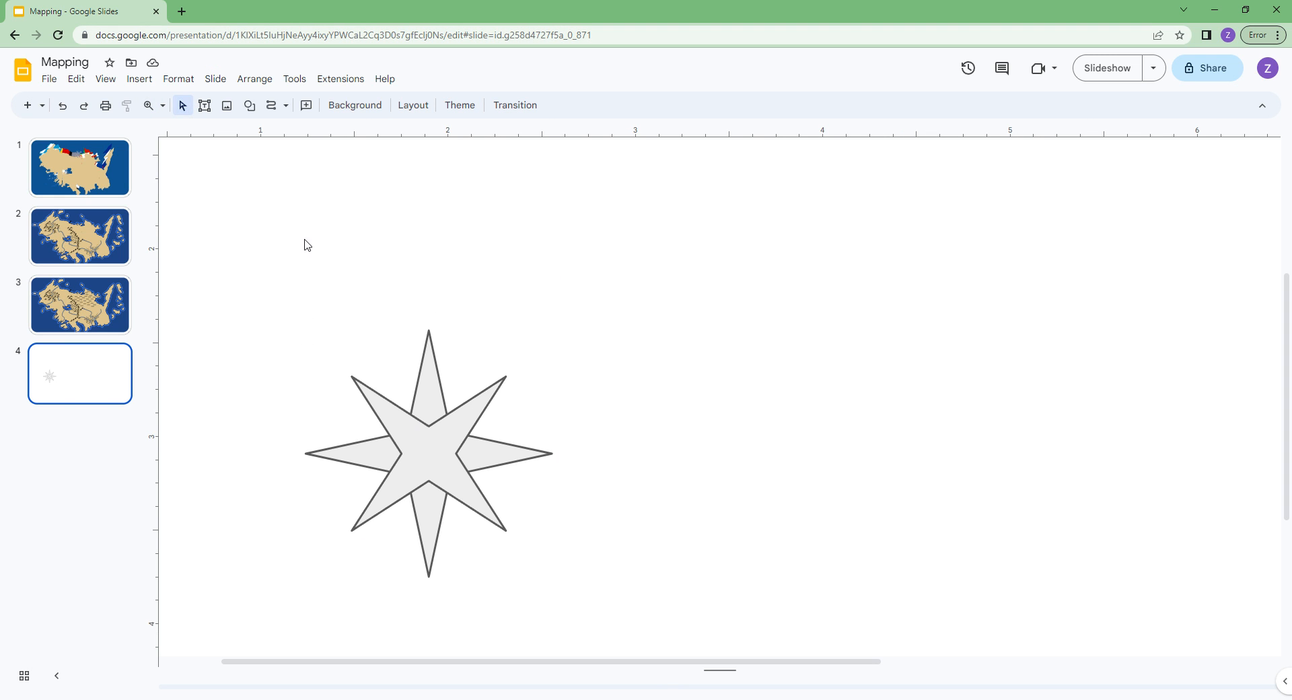
left_click_drag(306, 245, 649, 519)
left_click(469, 222)
left_click(463, 413)
left_click(430, 378)
left_click(429, 443)
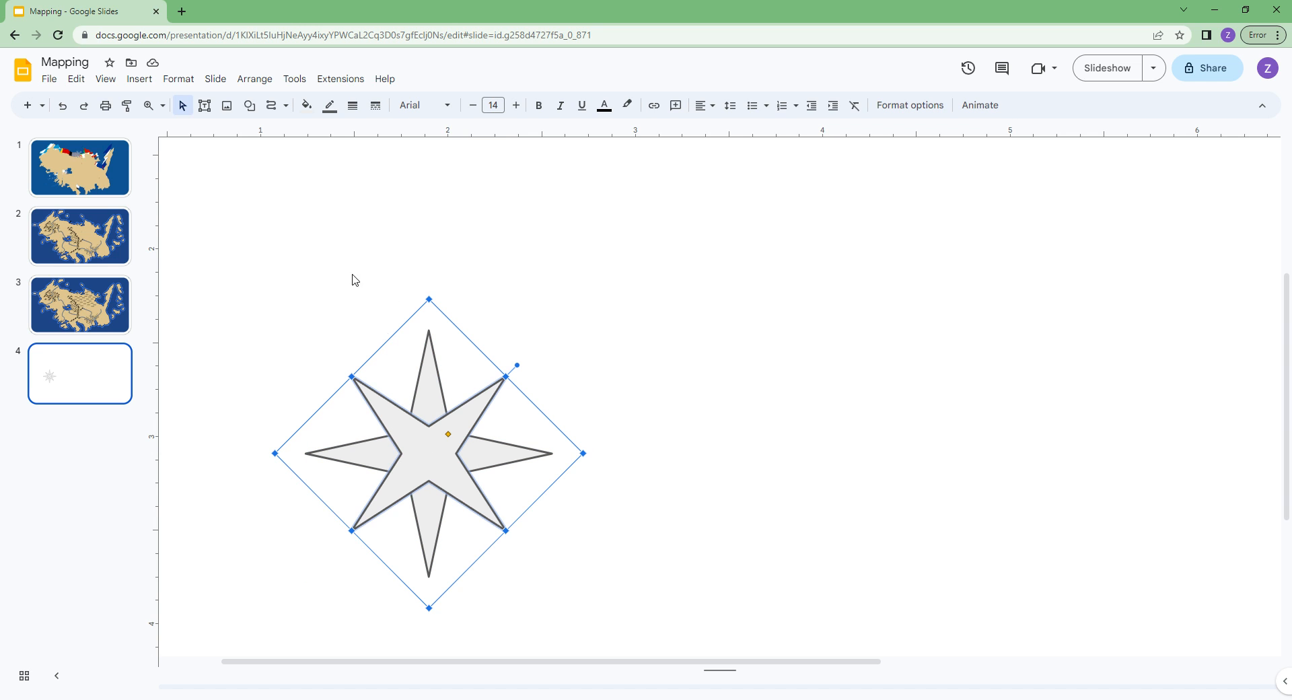
right_click(291, 134)
left_click(285, 105)
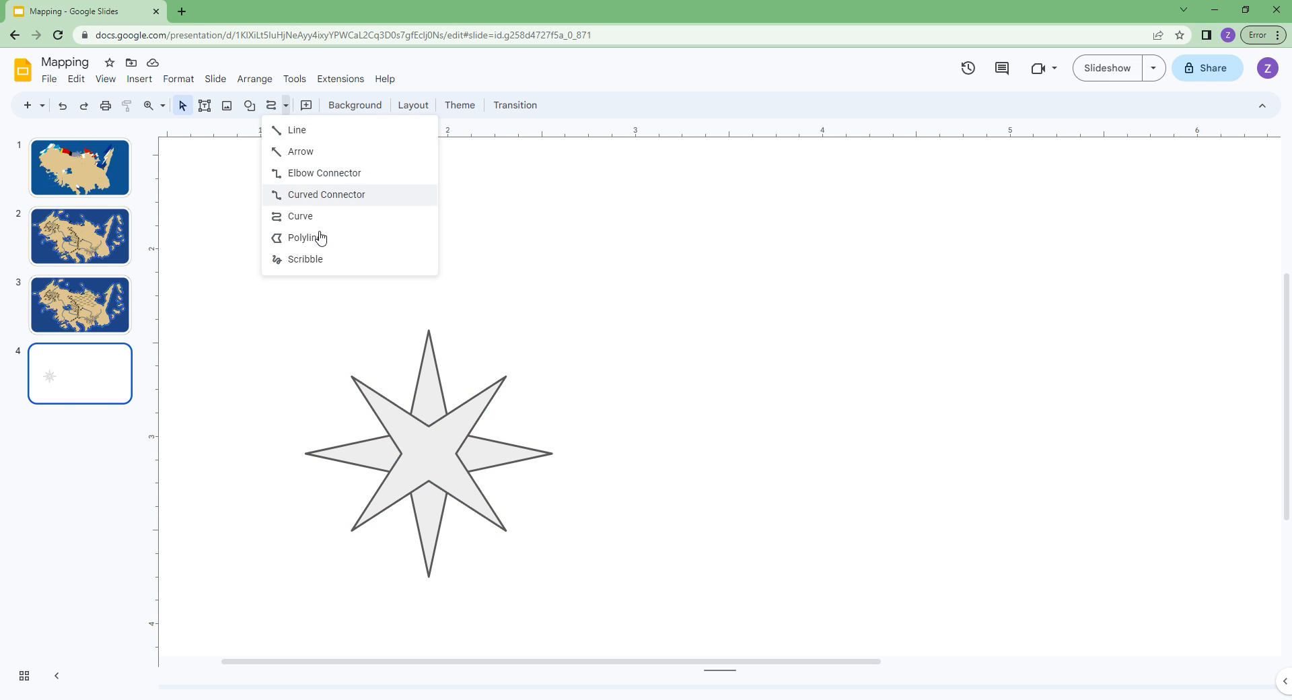
left_click(306, 238)
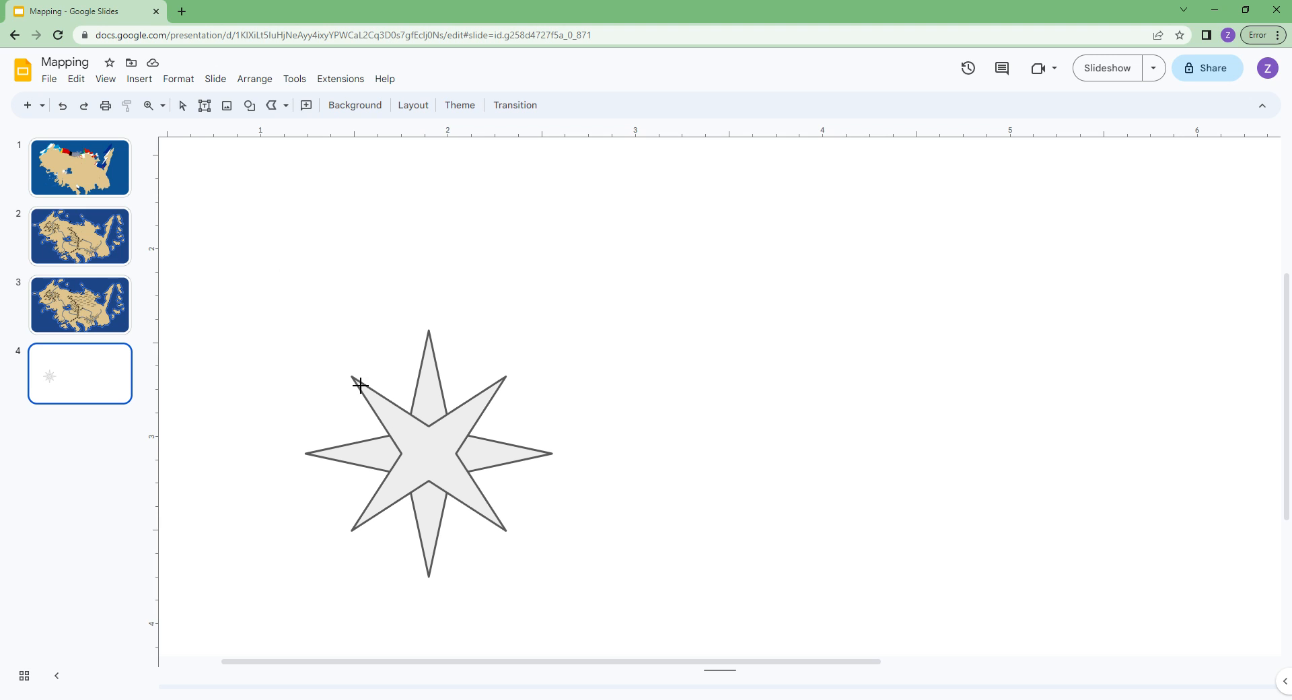
left_click(360, 385)
left_click(429, 426)
left_click(506, 377)
left_click(457, 453)
left_click(506, 530)
left_click(430, 484)
left_click(353, 529)
left_click(398, 453)
left_click(351, 377)
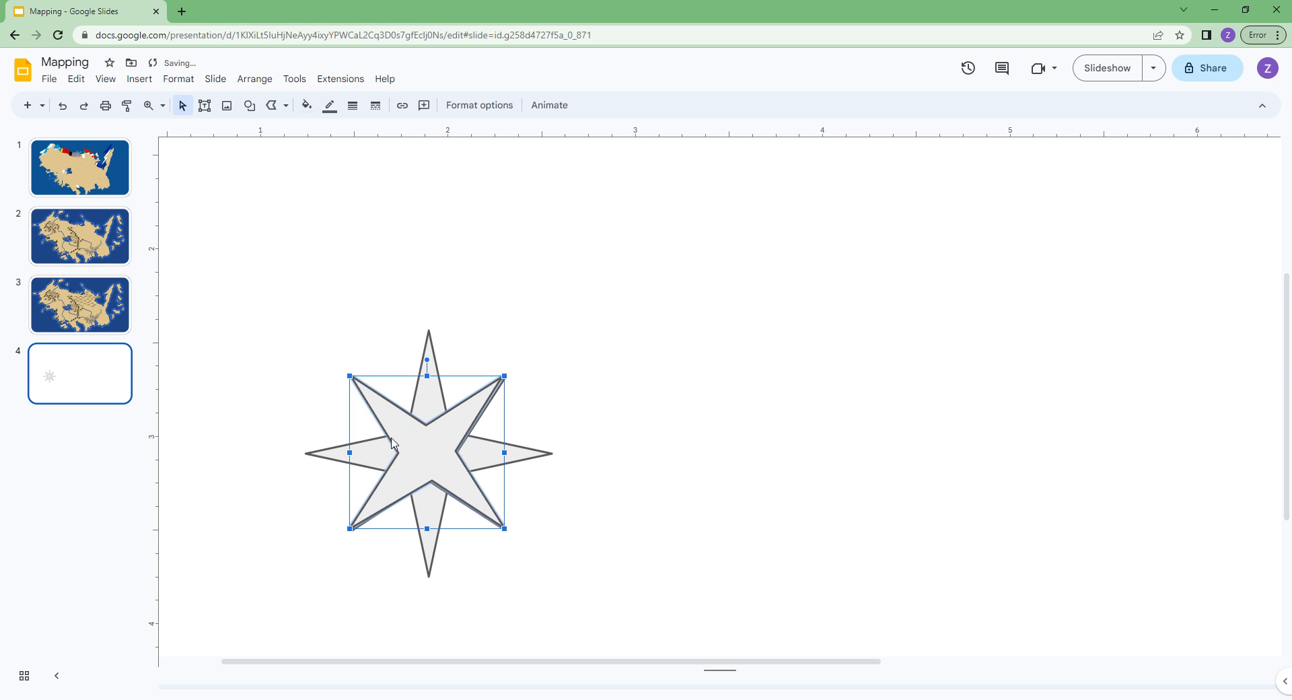
Replace the rotated star with its polyline tracing and group the tracing with the upright star
key("Escape")
left_click(396, 437)
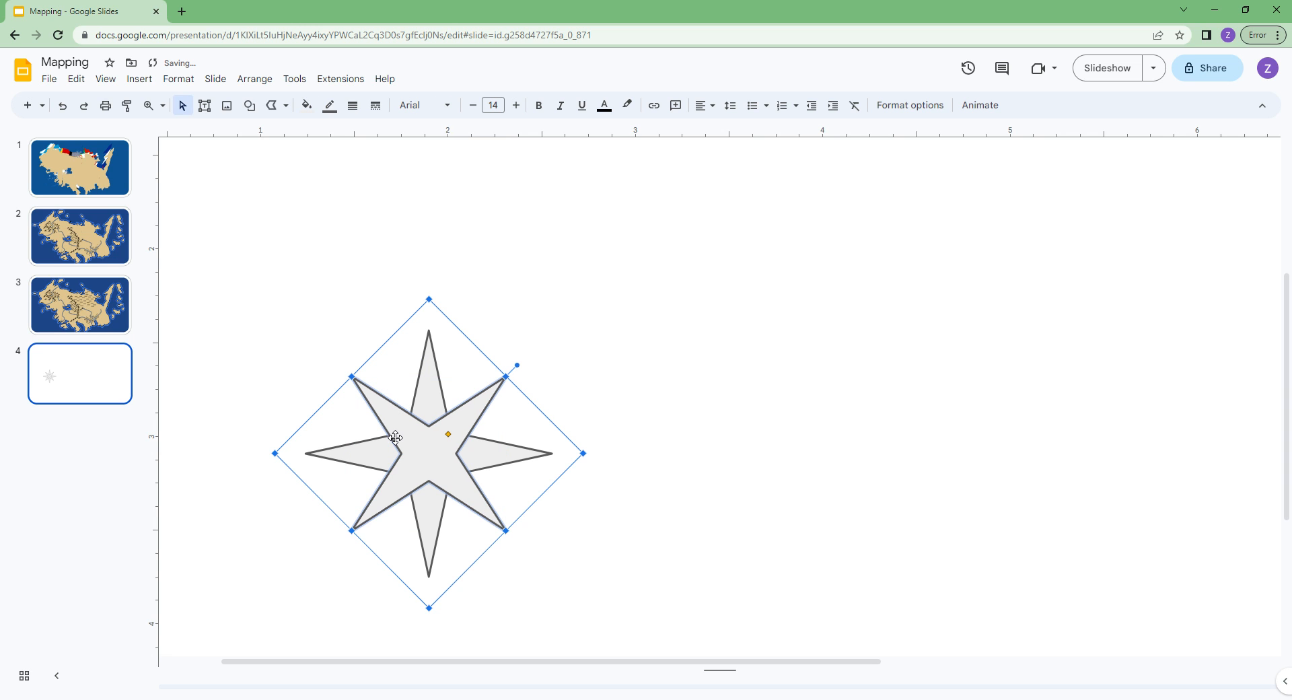
key("Delete")
key("ctrl+v")
left_click_drag(307, 298, 539, 510)
right_click(453, 437)
left_click(464, 551)
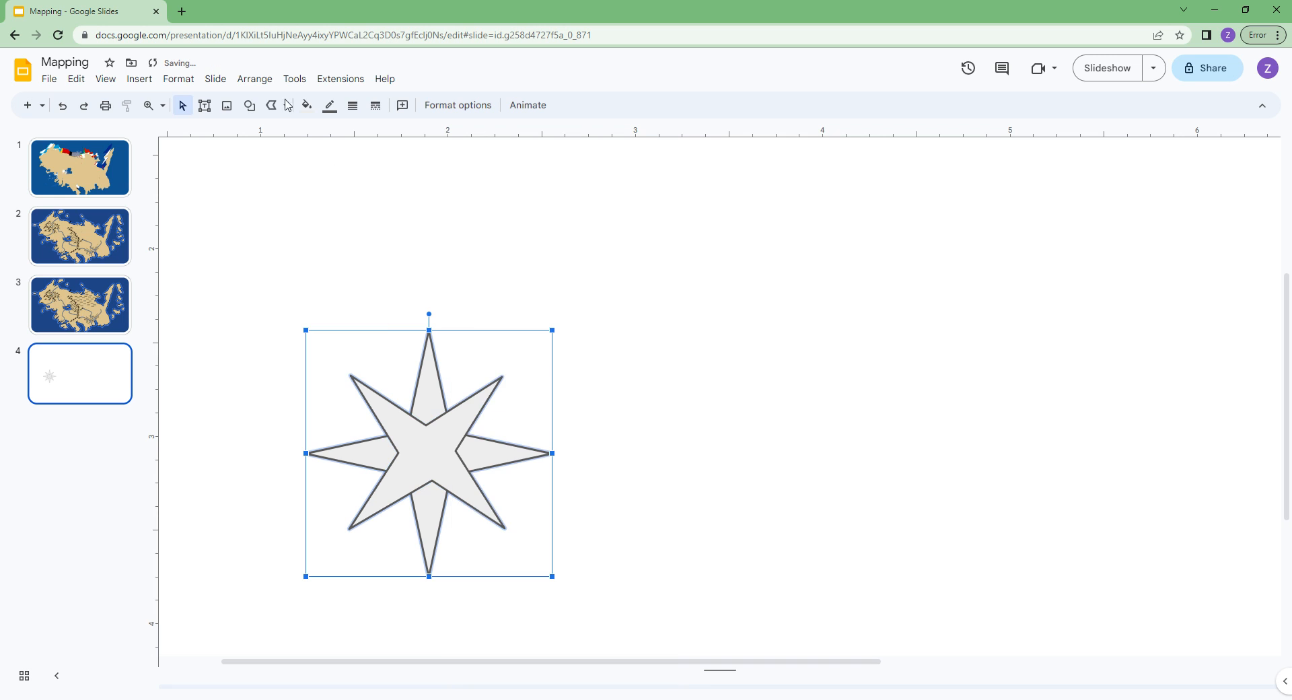
Fill the grouped eight-point star with black and make its outline transparent
left_click(307, 105)
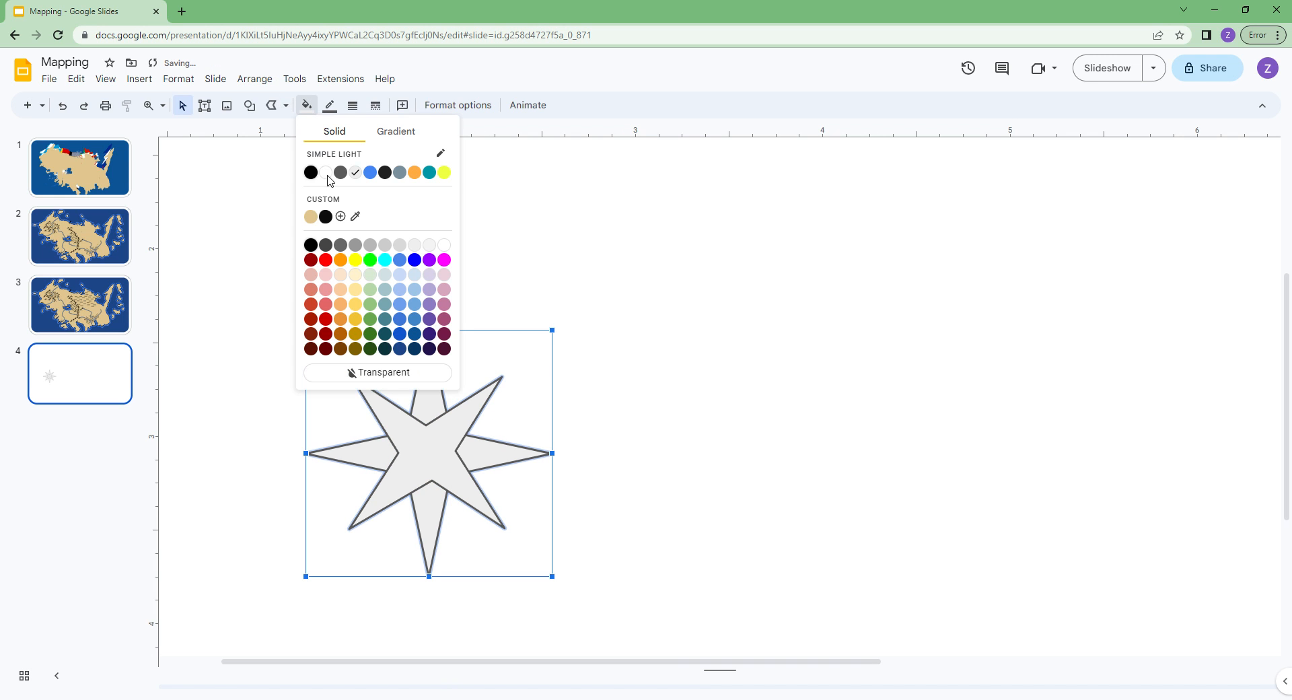
left_click(309, 246)
left_click(330, 105)
left_click(369, 348)
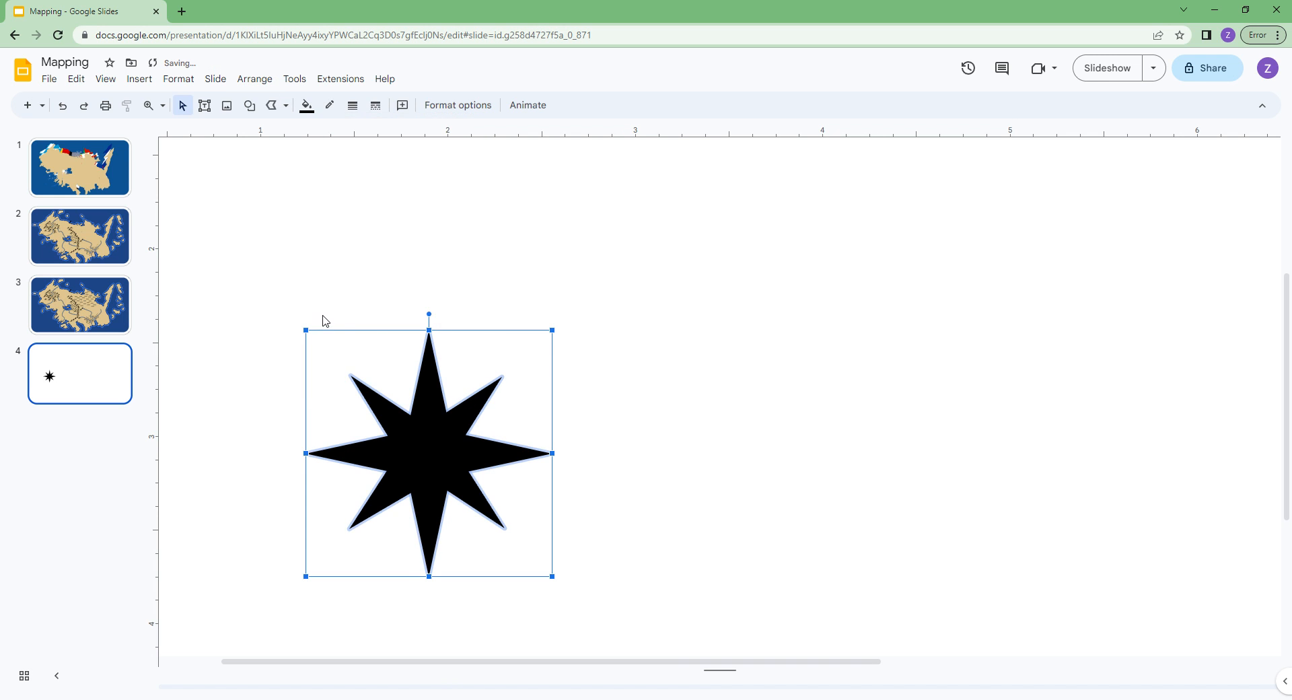
left_click(322, 320)
Insert a square and size it to about 1 inch, centered over the black star
left_click(249, 105)
mouse_move(283, 129)
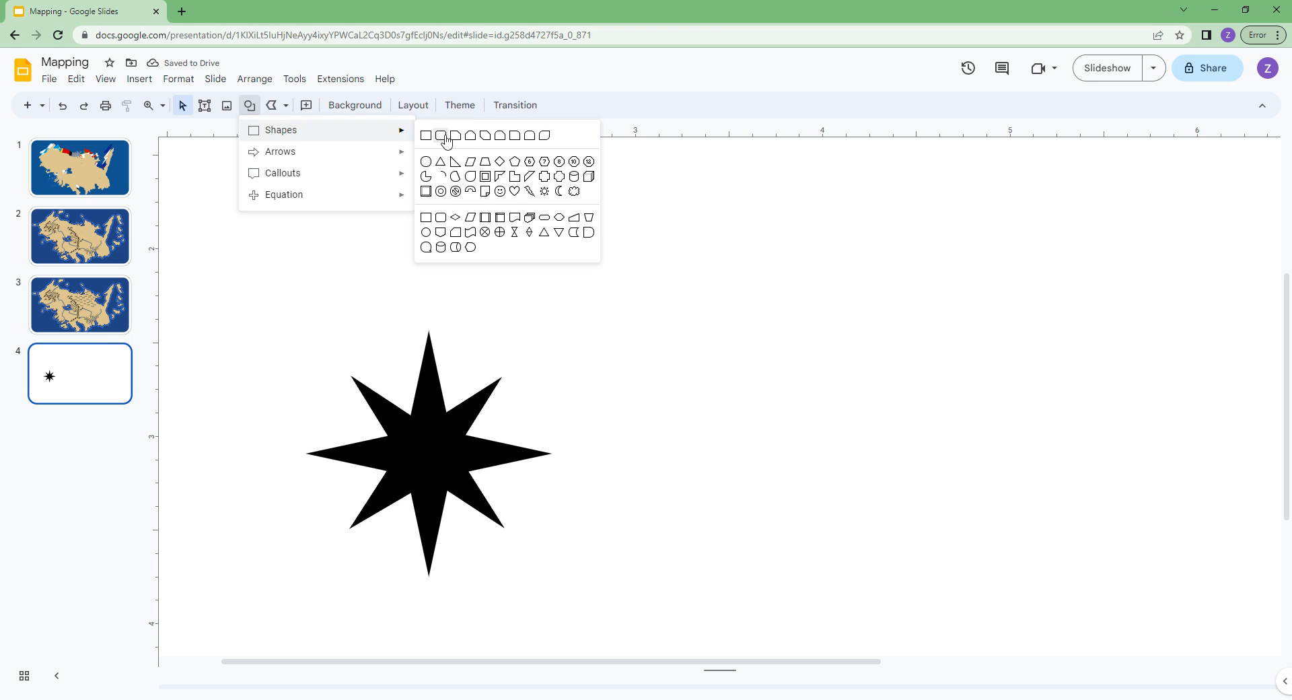
left_click(428, 137)
mouse_move(418, 250)
left_mouse_down()
mouse_move(484, 315)
mouse_move(360, 536)
mouse_move(361, 560)
left_mouse_up()
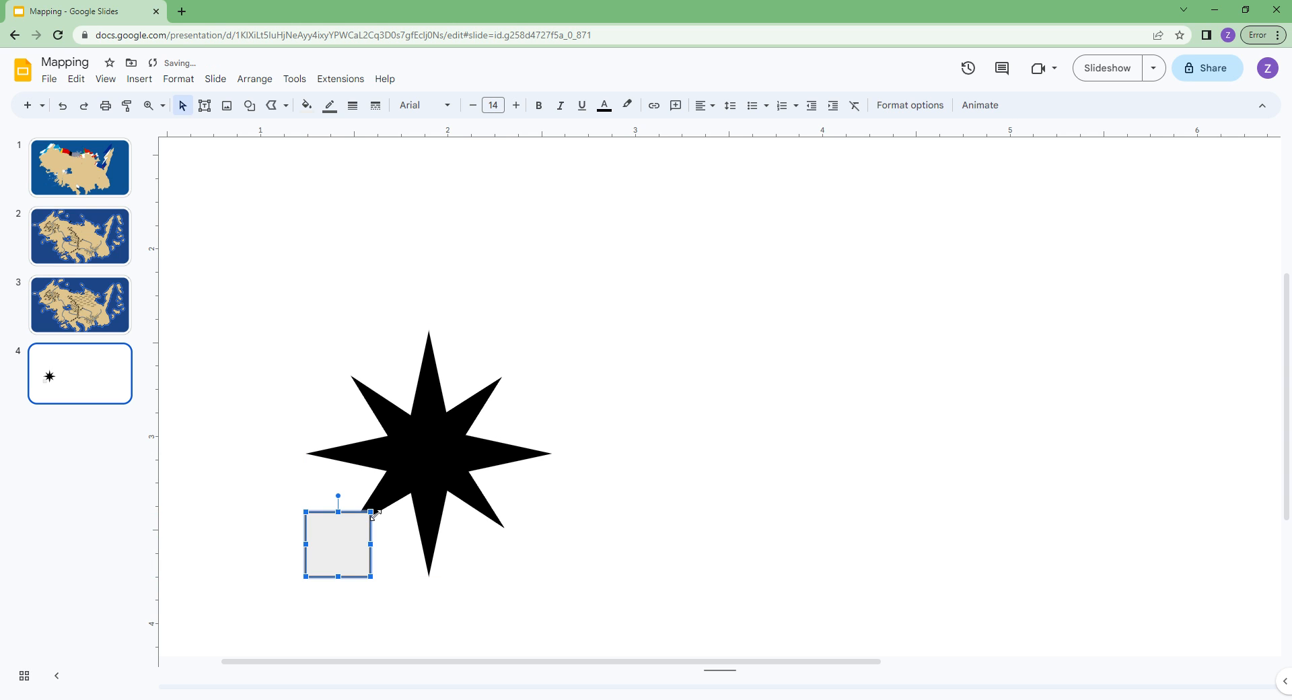
left_click_drag(547, 351, 516, 365)
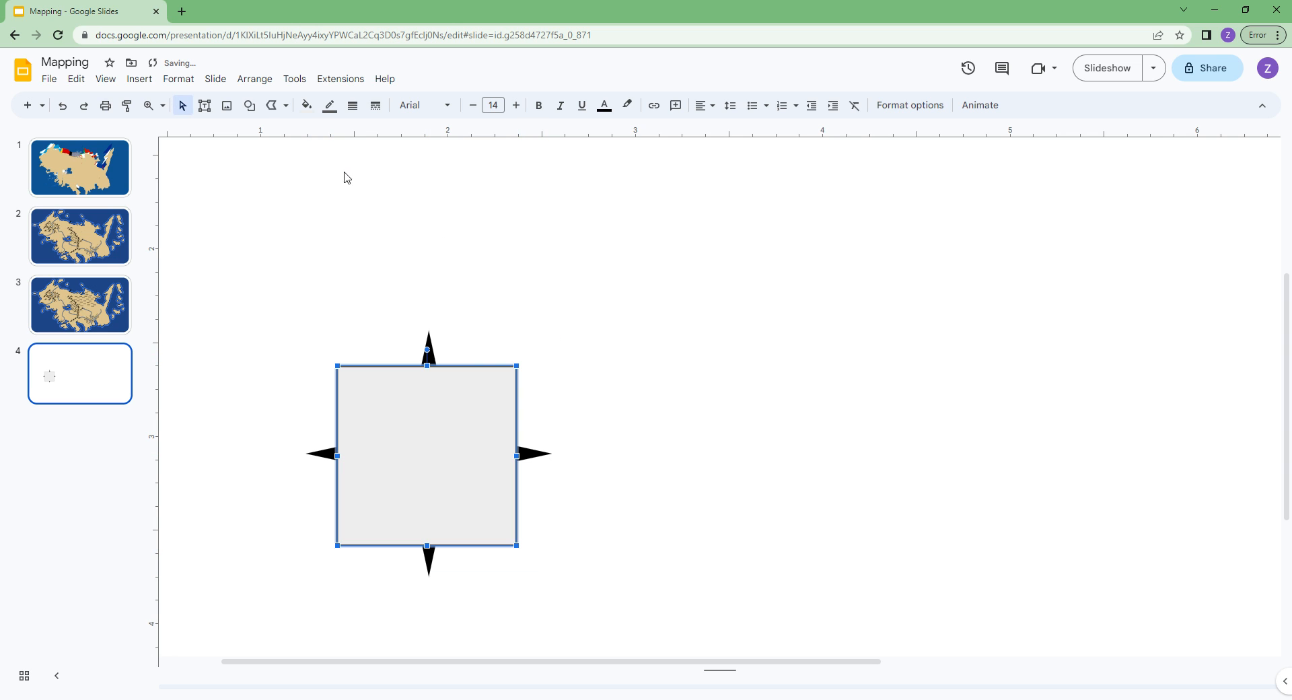
Fill the square with black and make its outline transparent
left_click(306, 105)
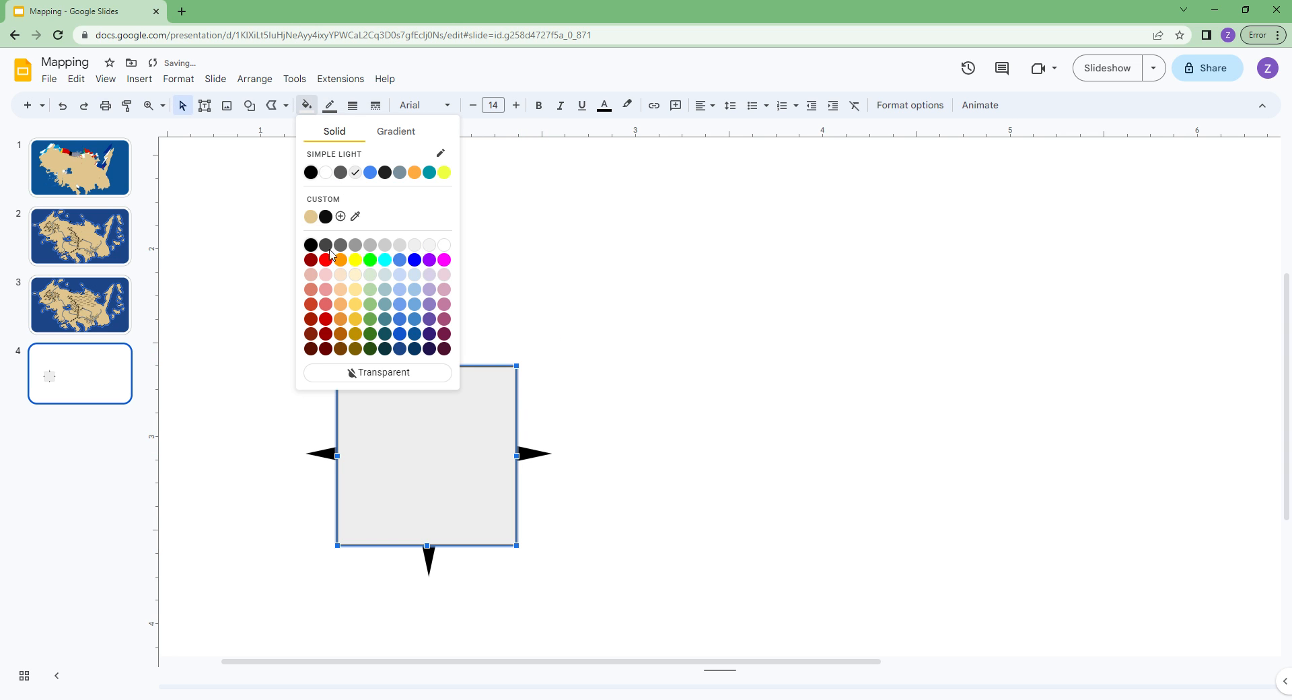
left_click(312, 250)
left_click(306, 106)
left_click(330, 105)
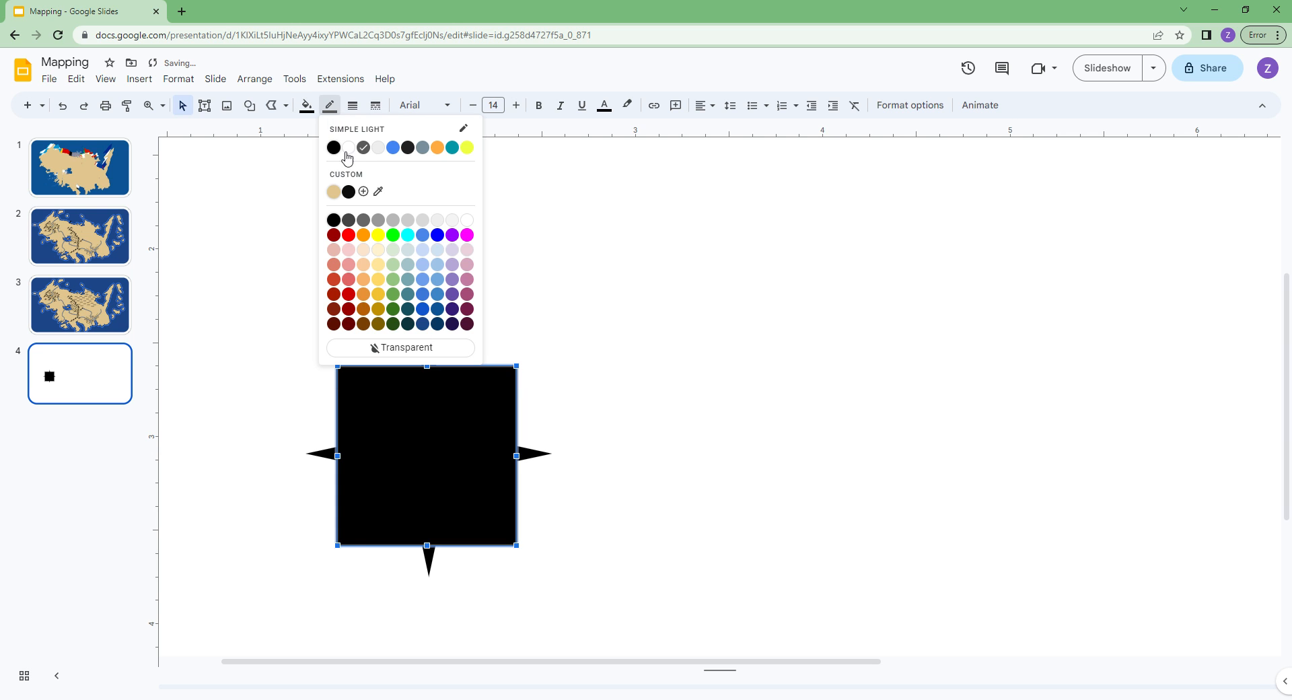
left_click(393, 348)
Cut the black square and star from the fourth slide and open the map on slide 3
left_click_drag(319, 294, 497, 471)
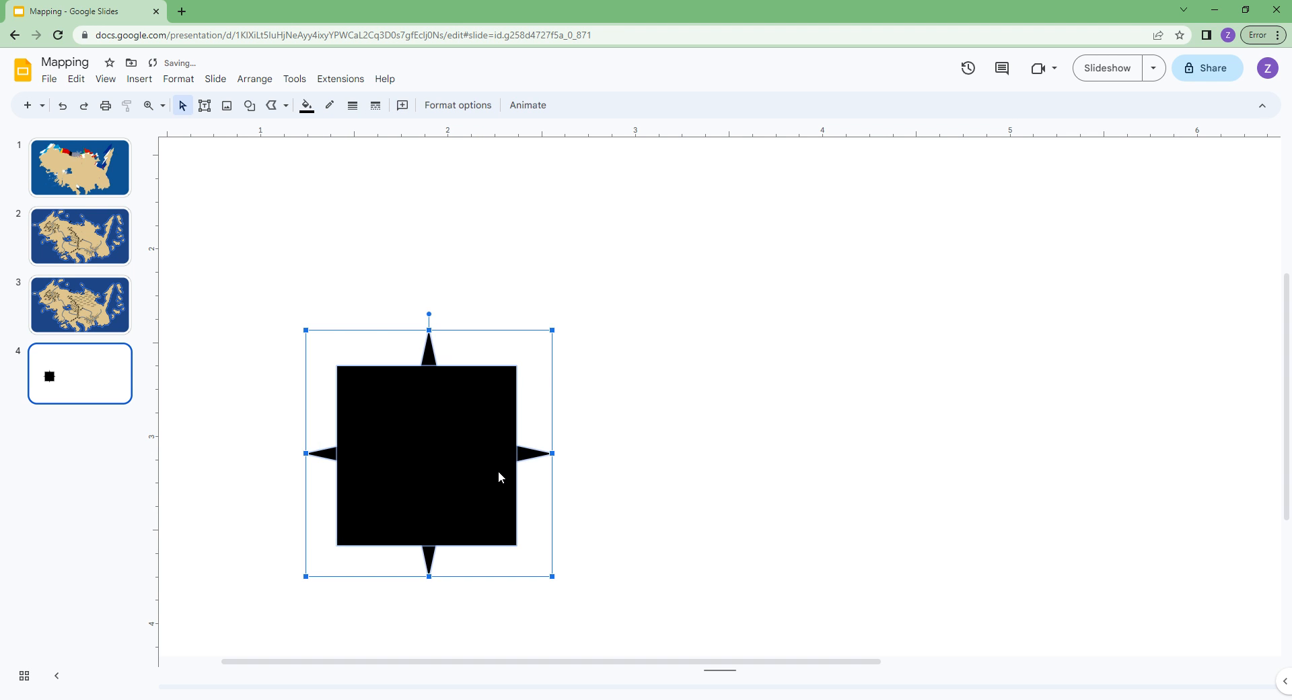
key("Delete")
left_click(82, 306)
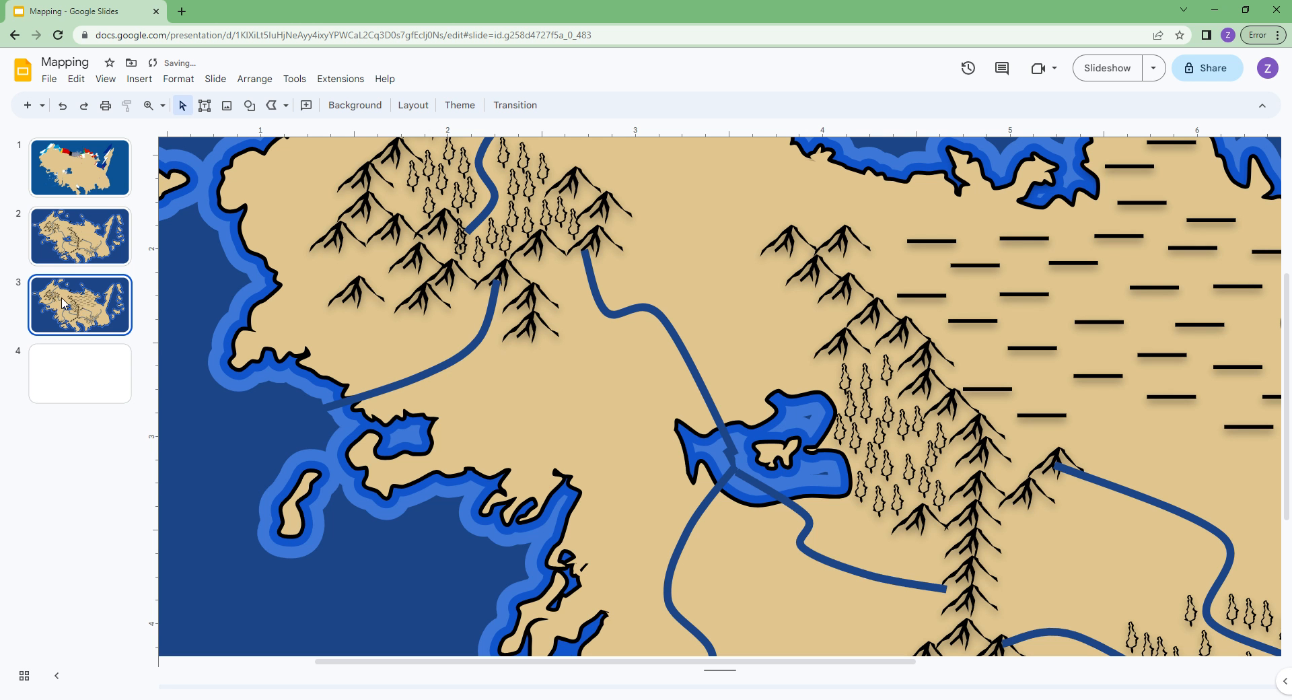
right_click(63, 303)
left_click(114, 452)
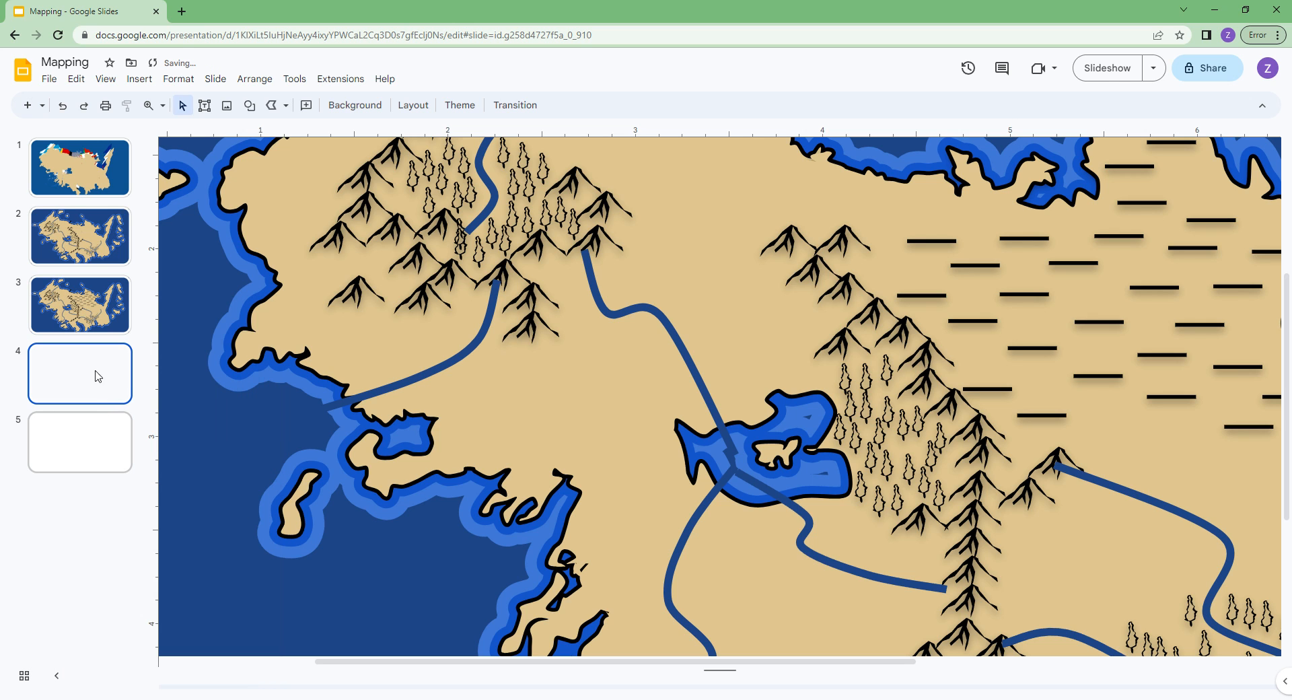
key("Delete")
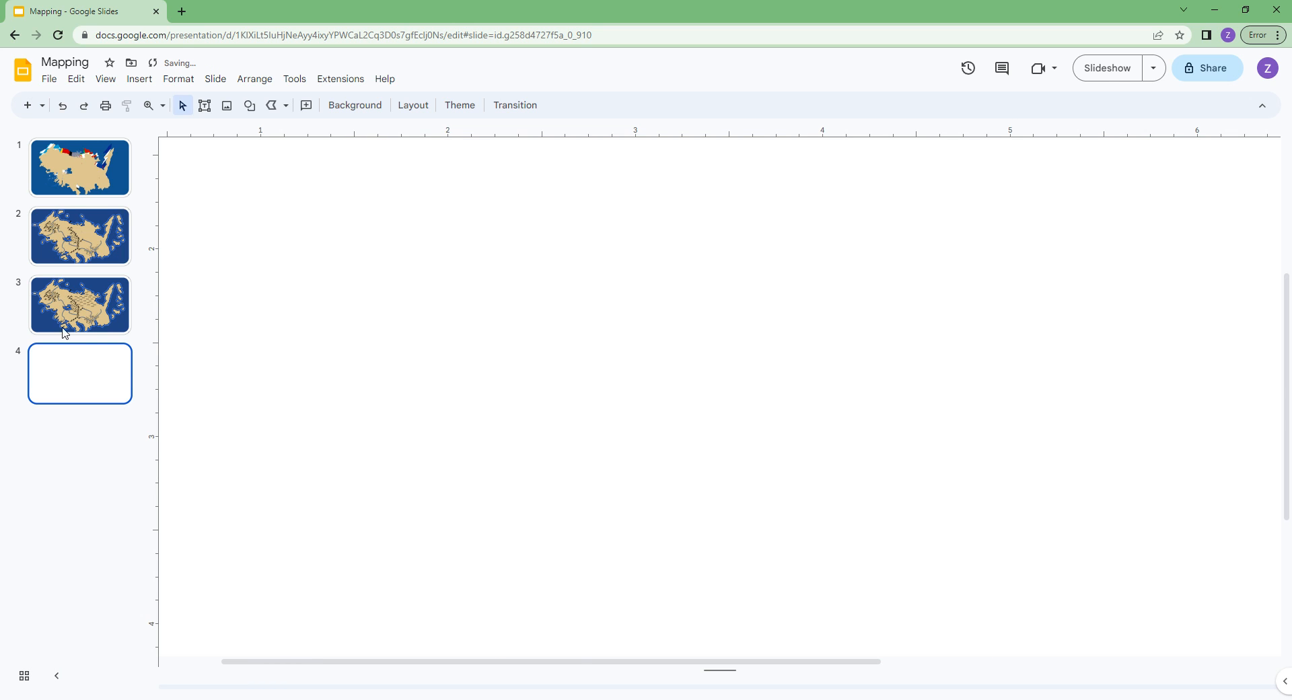
Paste the square and star onto slide 3's map, shrunk to about 0.18 and 0.24 inch, side by side near the southwestern river
left_click(64, 331)
key("ctrl+v")
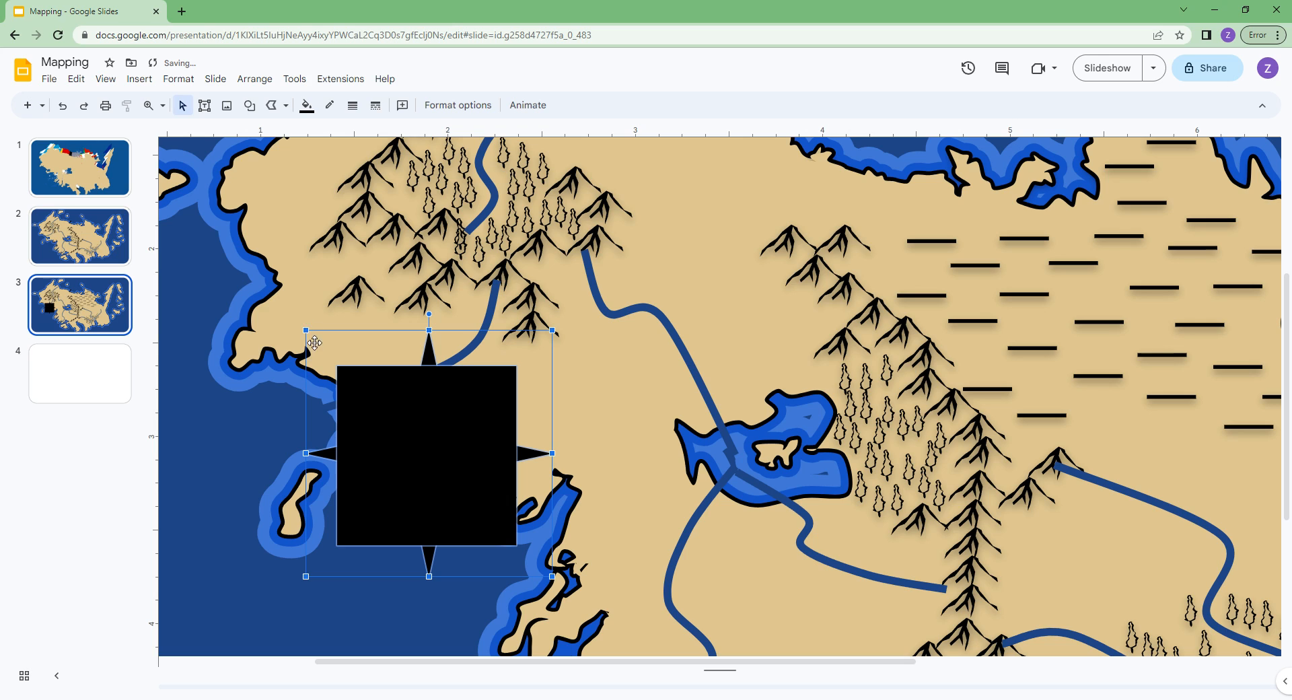
left_click_drag(333, 401, 424, 450)
left_click_drag(385, 388, 381, 365)
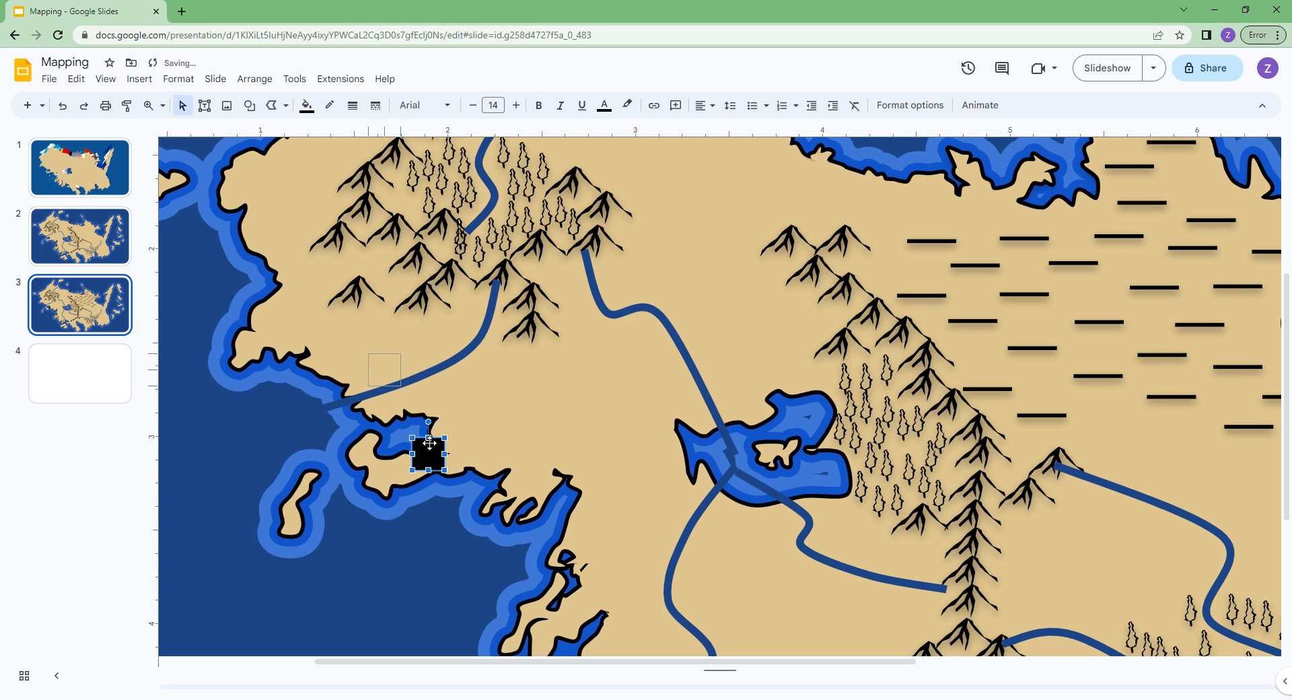
left_click_drag(430, 449, 435, 351)
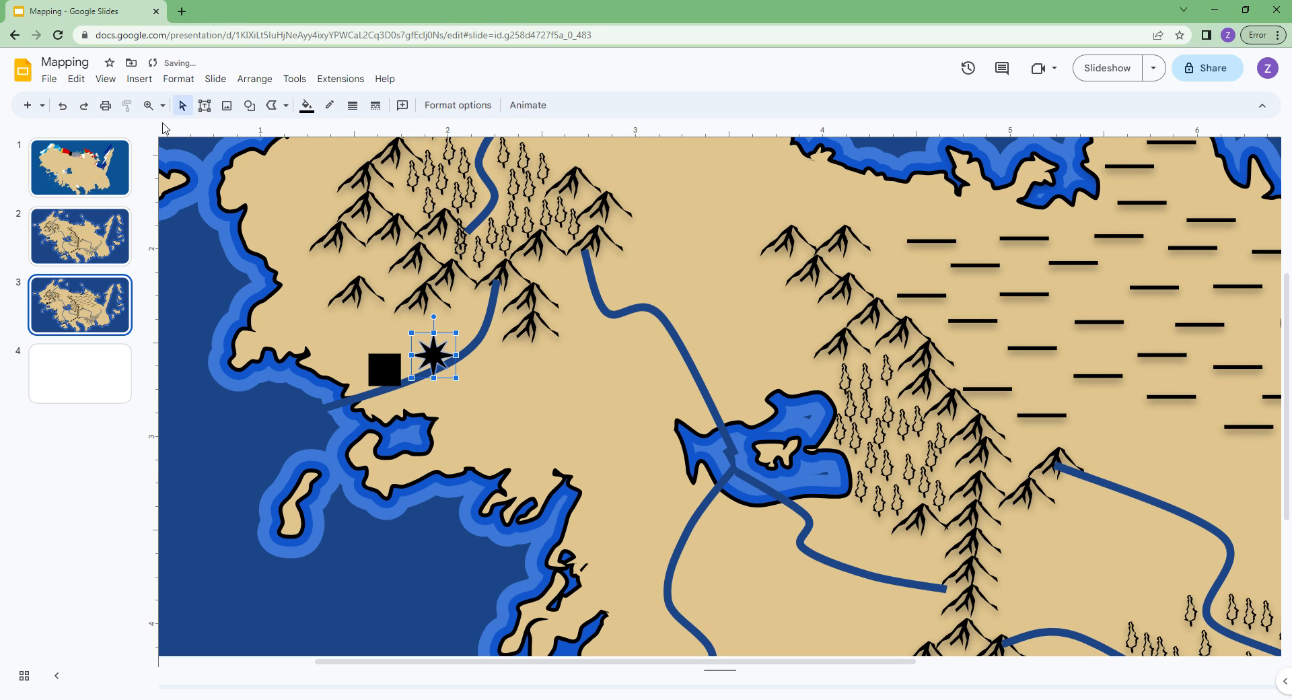
Move the small black square off the land into the sea west of the continent
left_click(162, 105)
left_click(171, 127)
left_click(179, 361)
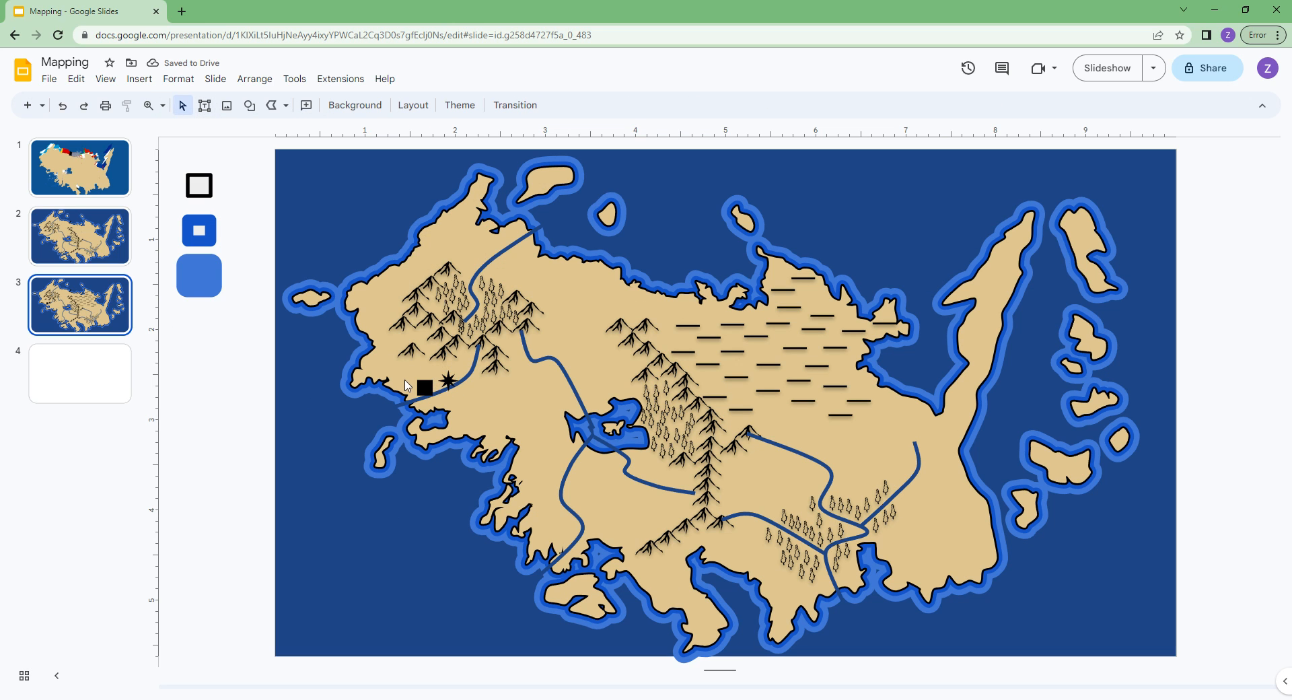
left_click(149, 105)
left_click_drag(237, 177, 480, 499)
left_click_drag(378, 413, 206, 460)
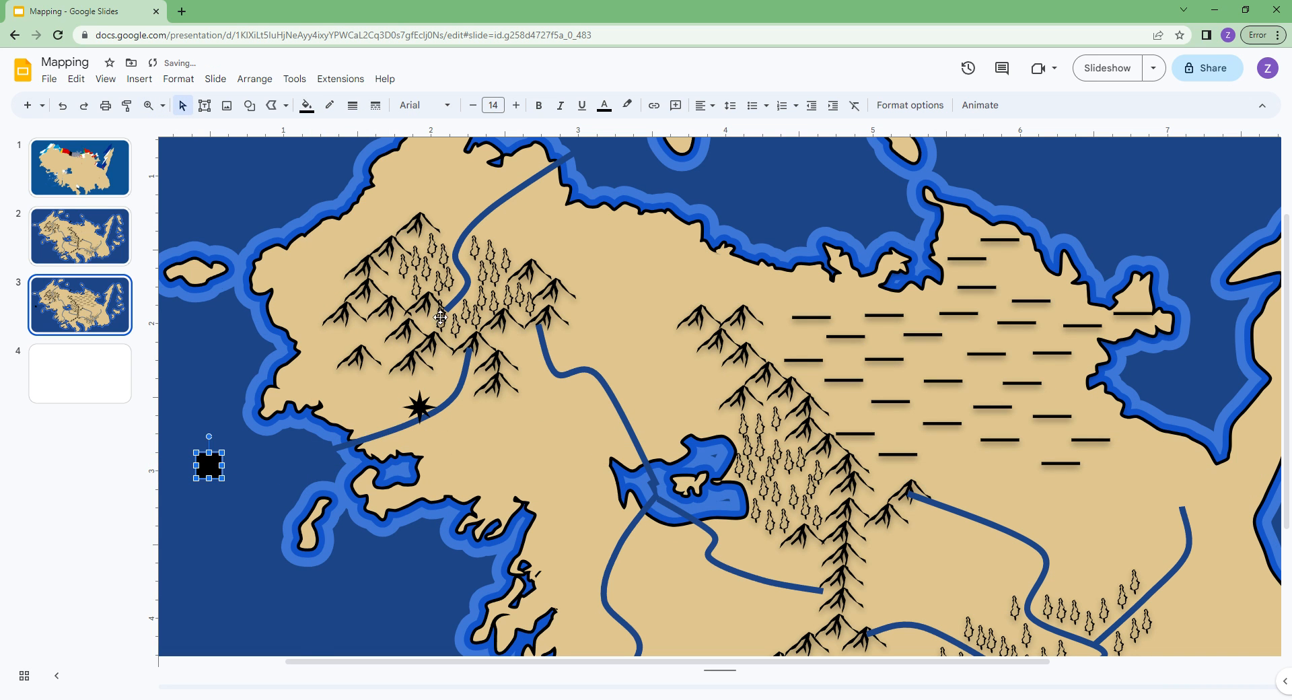
Delete the duplicate tree that overlaps another one in the northwestern forest near the river's end
left_click(148, 105)
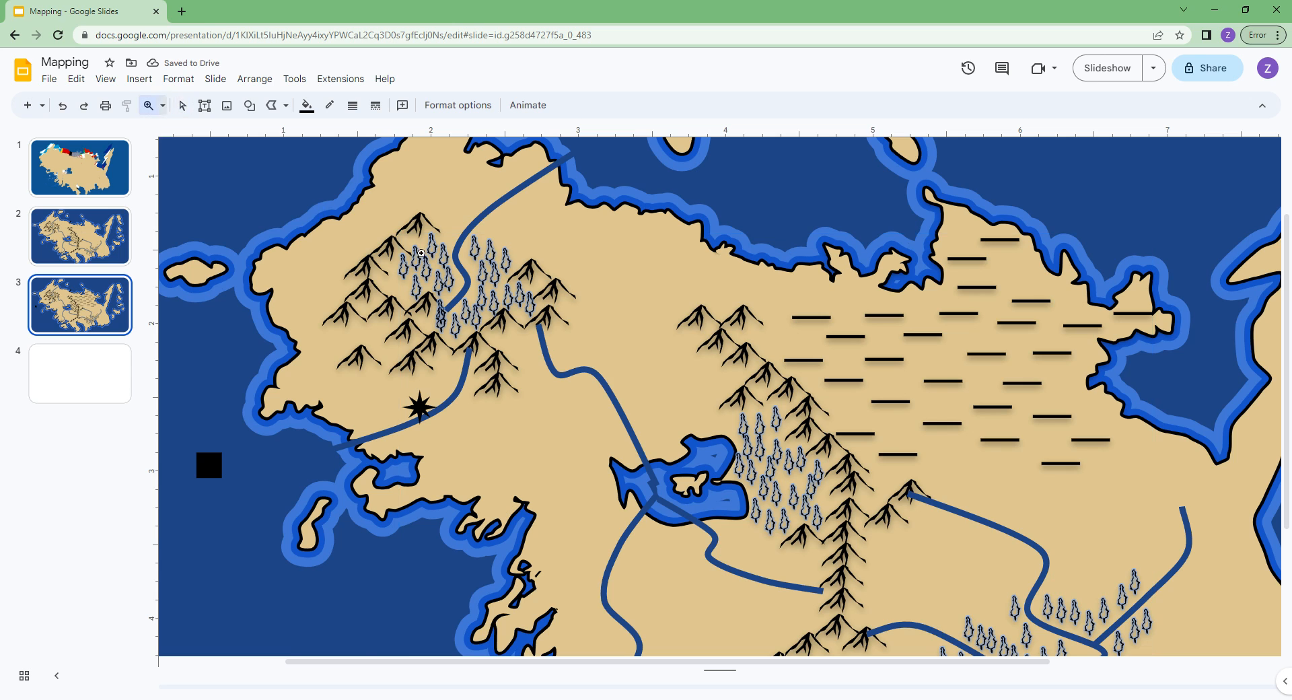
left_click(519, 329)
left_click_drag(306, 404, 293, 374)
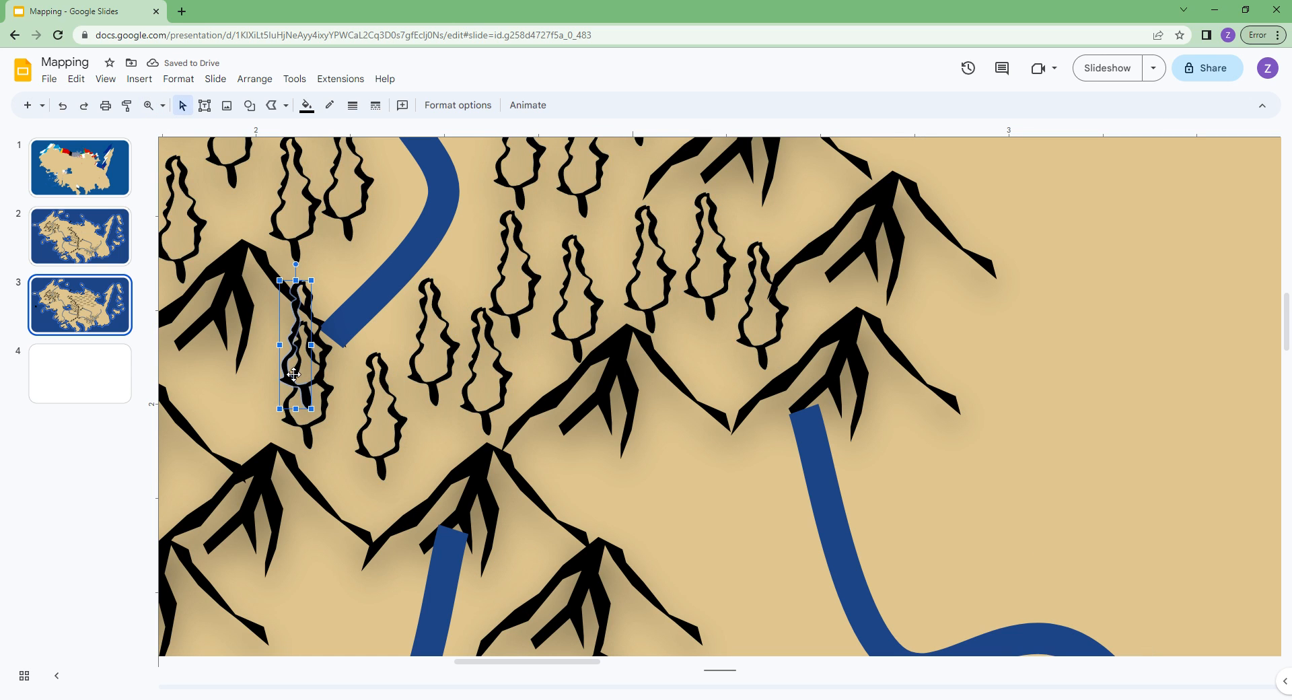
left_click(319, 318, "shift")
key("Delete")
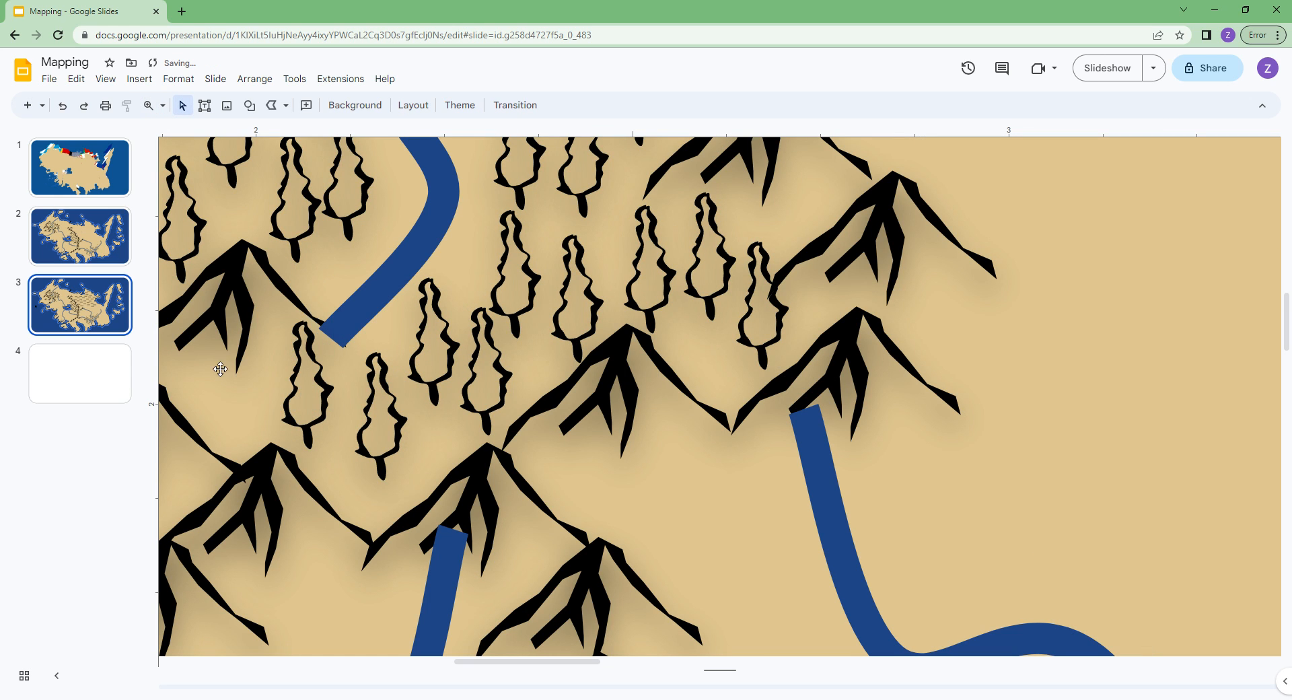
Move the black star off the southwestern river into the sea west of the continent
scroll(220, 368, "down", 5)
scroll(291, 418, "left", 10)
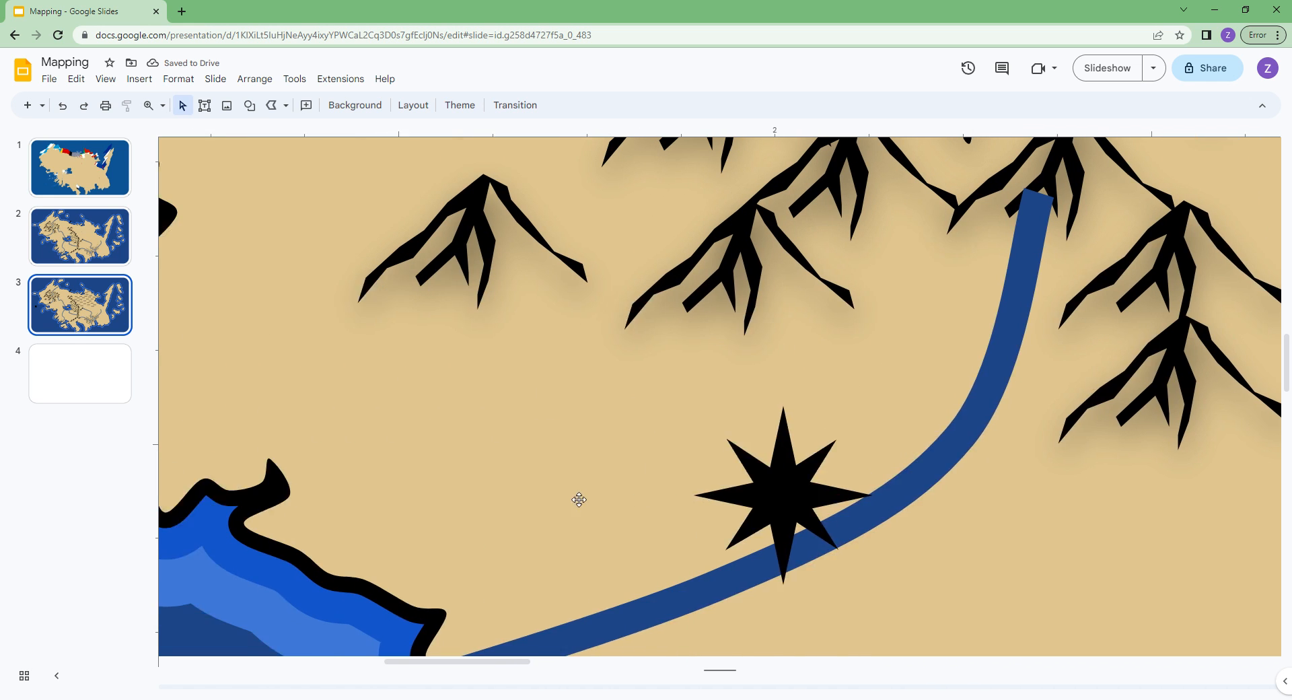
left_click_drag(870, 510, 189, 425)
left_click(162, 104)
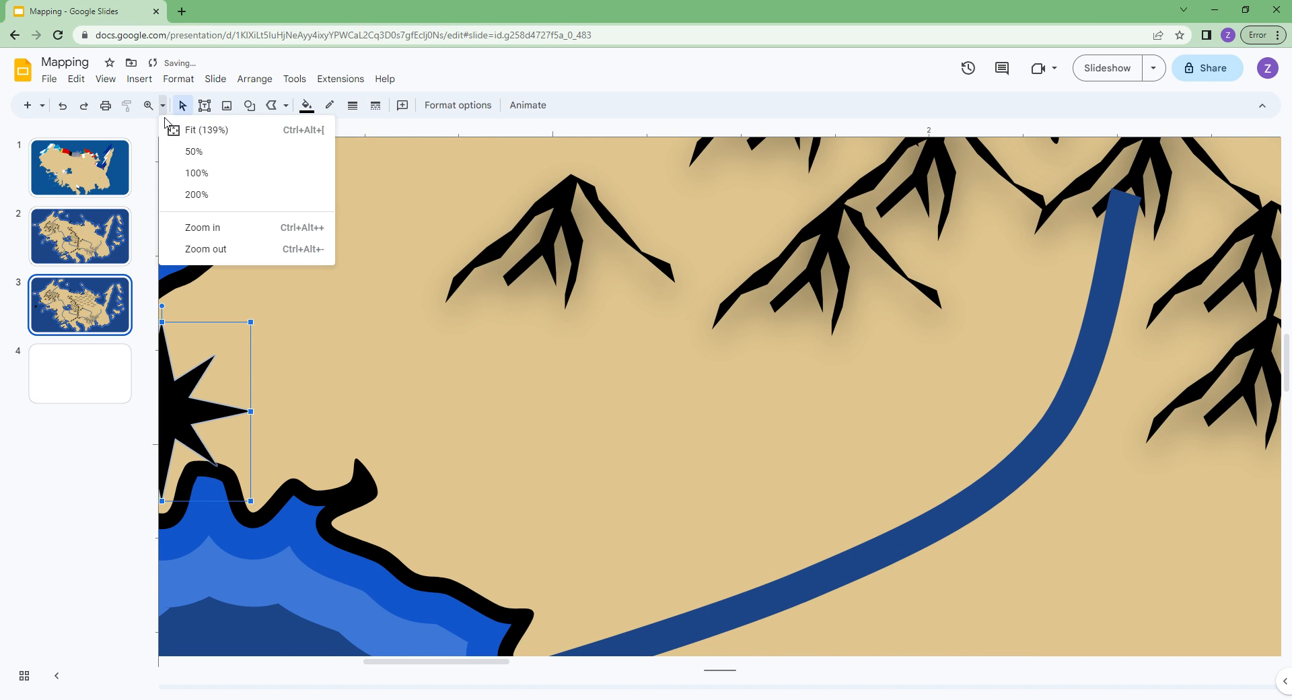
left_click(195, 130)
Spread copies of the small black square over the western coast, around the inland lake and beside the central mountains
left_click_drag(363, 370, 687, 506)
left_click(321, 418)
key("ctrl+d")
key("ctrl+d")
key("ctrl+d")
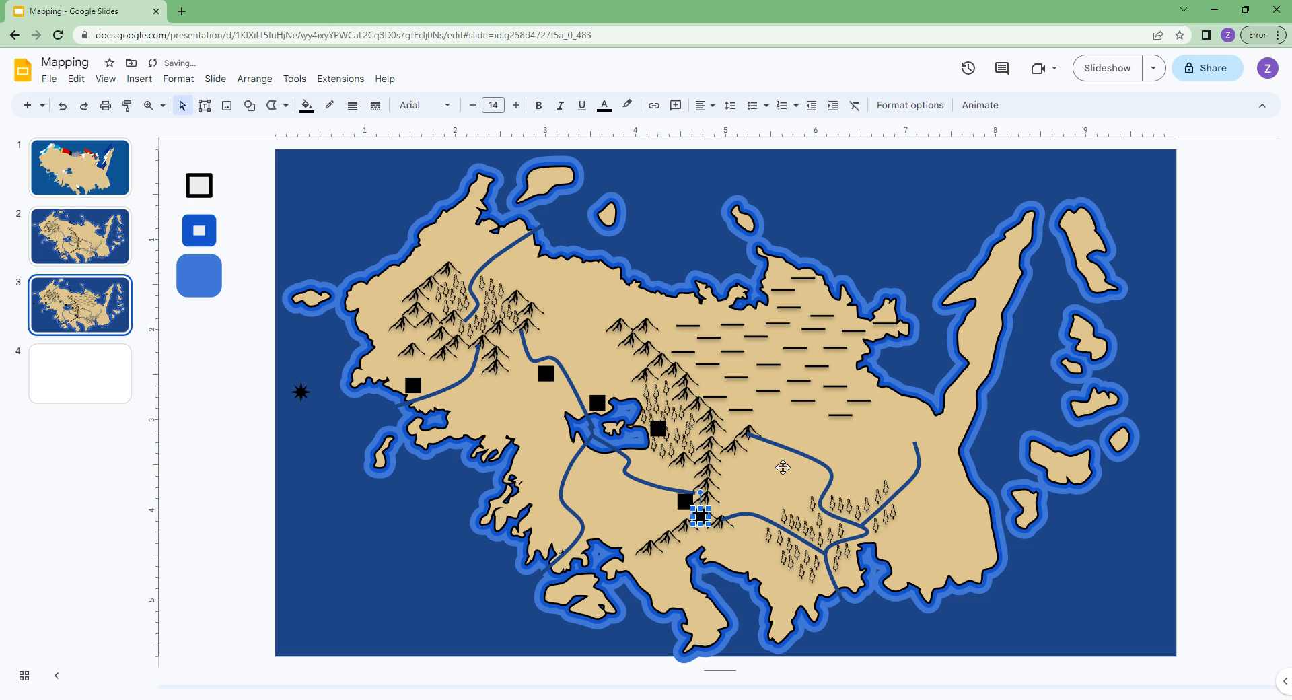
Place square copies on the southeastern coast, the northeastern peninsula and two of the eastern islands
left_click_drag(974, 527, 987, 540)
key("ctrl+d")
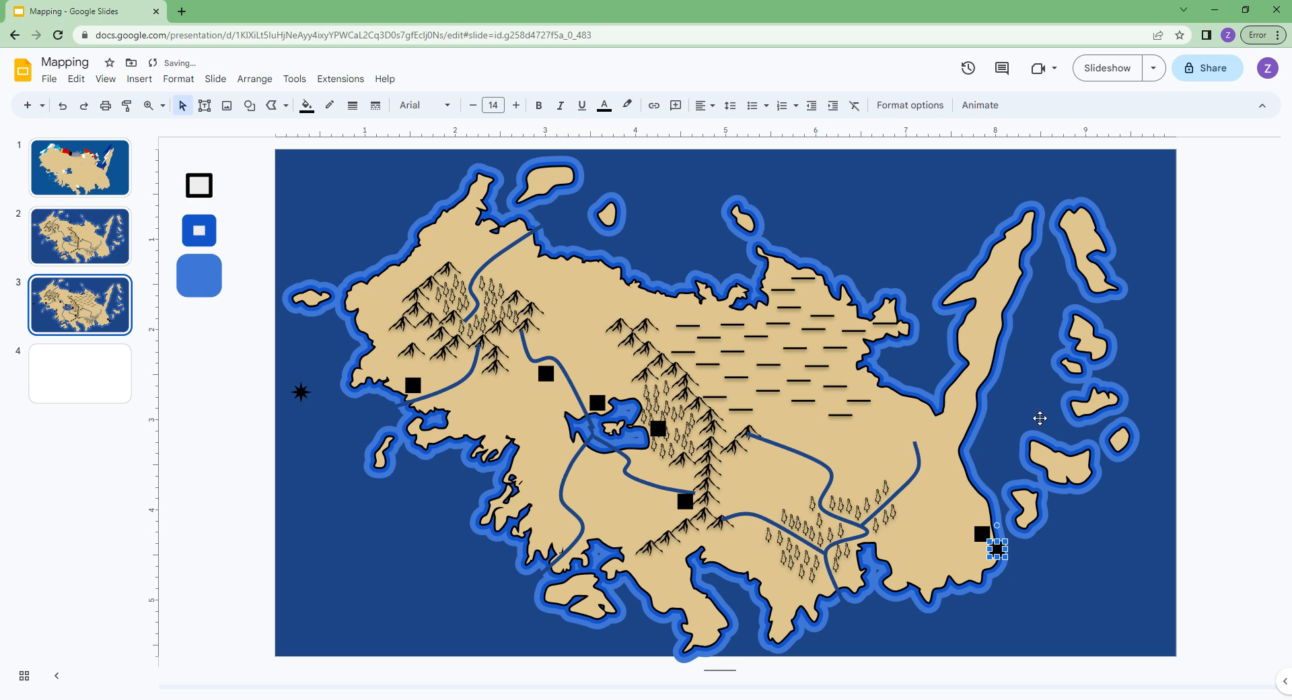
left_click_drag(1039, 417, 1091, 355)
key("ctrl+d")
key("ctrl+d")
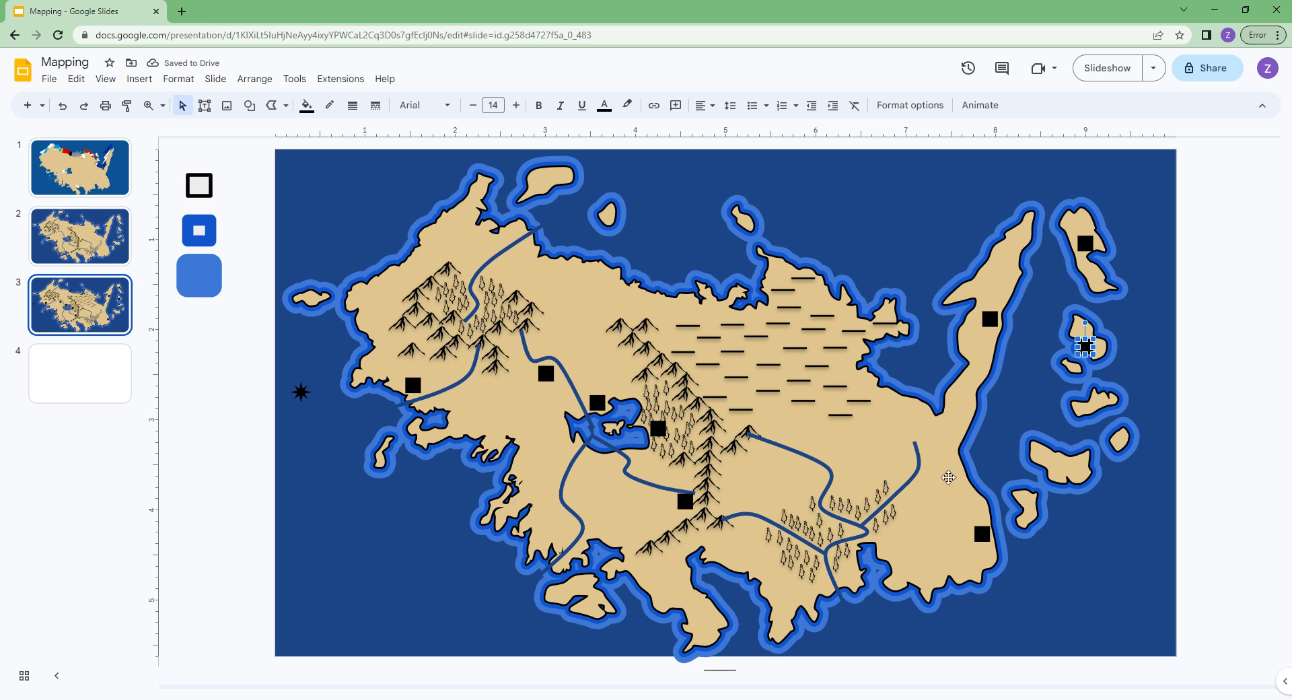
Add square copies in the southeastern forest, on the southern peninsula, in the far northwest and in the northwestern forest
left_click(983, 535)
key("ctrl+d")
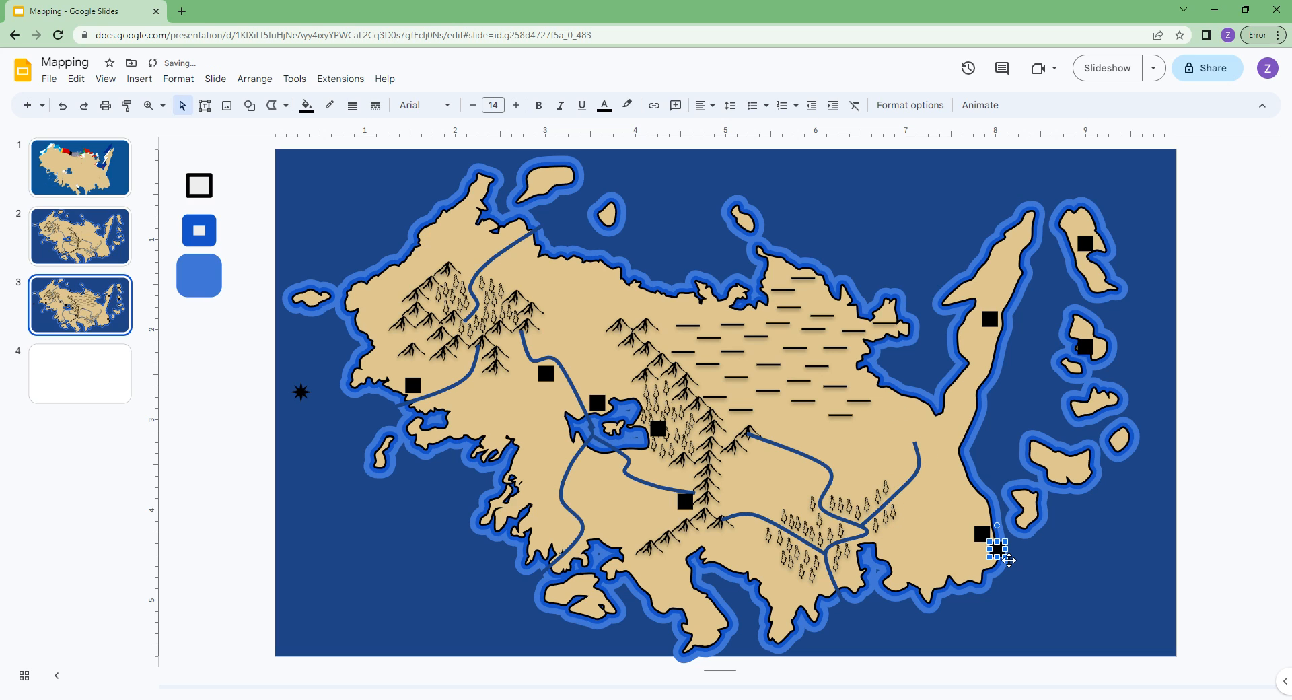
left_click_drag(1004, 559, 847, 538)
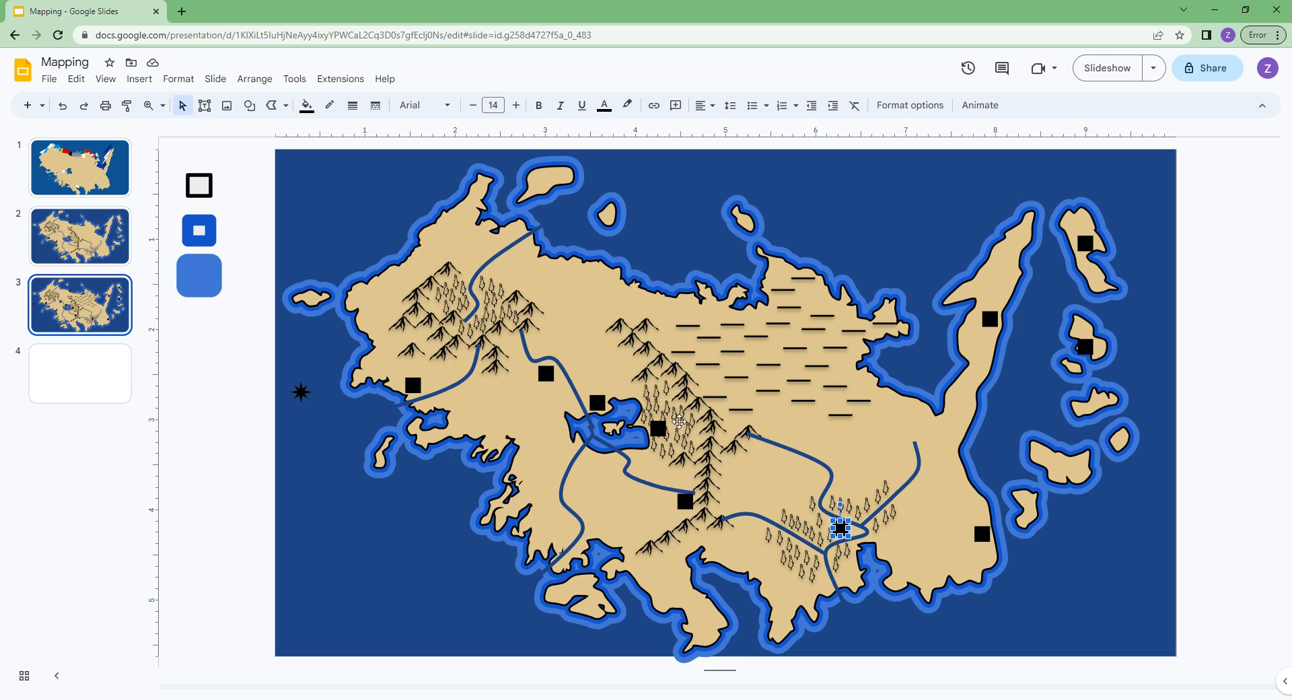
left_click(685, 501)
key("ctrl+d")
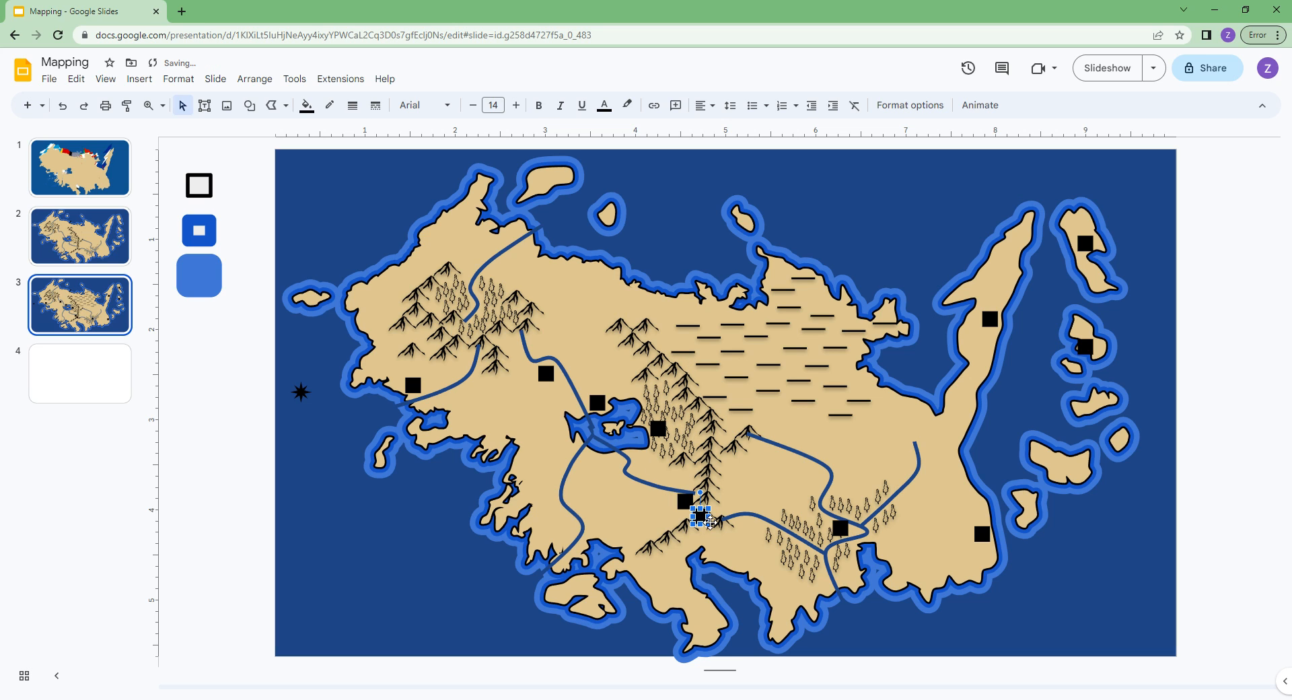
left_click_drag(709, 520, 466, 298)
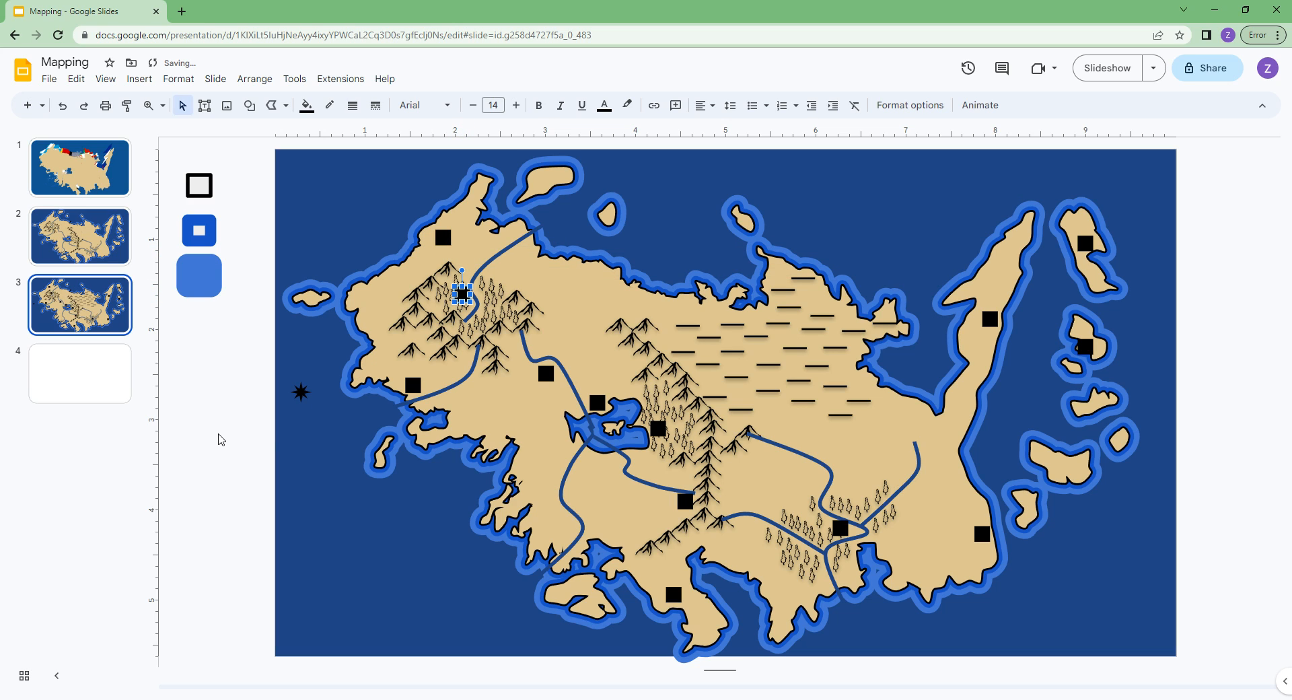
Place two more square copies, one on the north coast and one on the southwest coast below the lake's level
left_click_drag(550, 375, 533, 461)
key("ctrl+d")
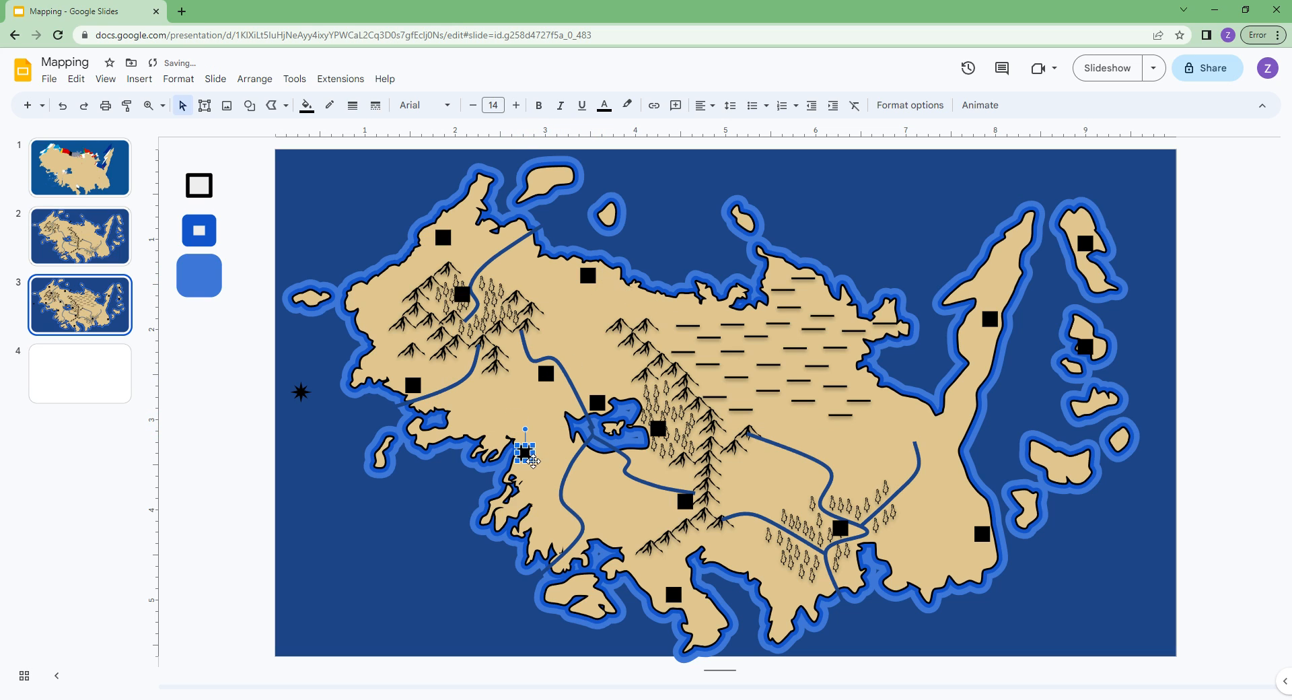
left_click(267, 439)
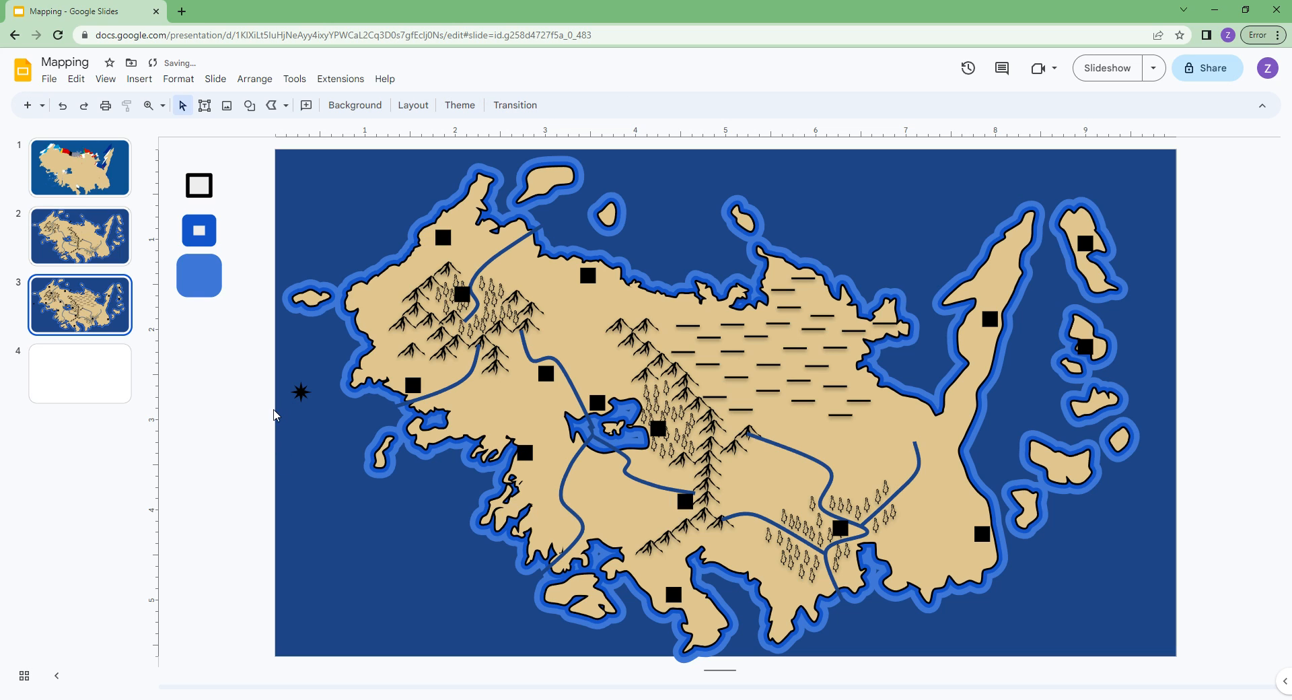
Duplicate the southwest coast square and place two copies inland in the east, one beside each eastern river
left_click(532, 454)
key("ctrl+d")
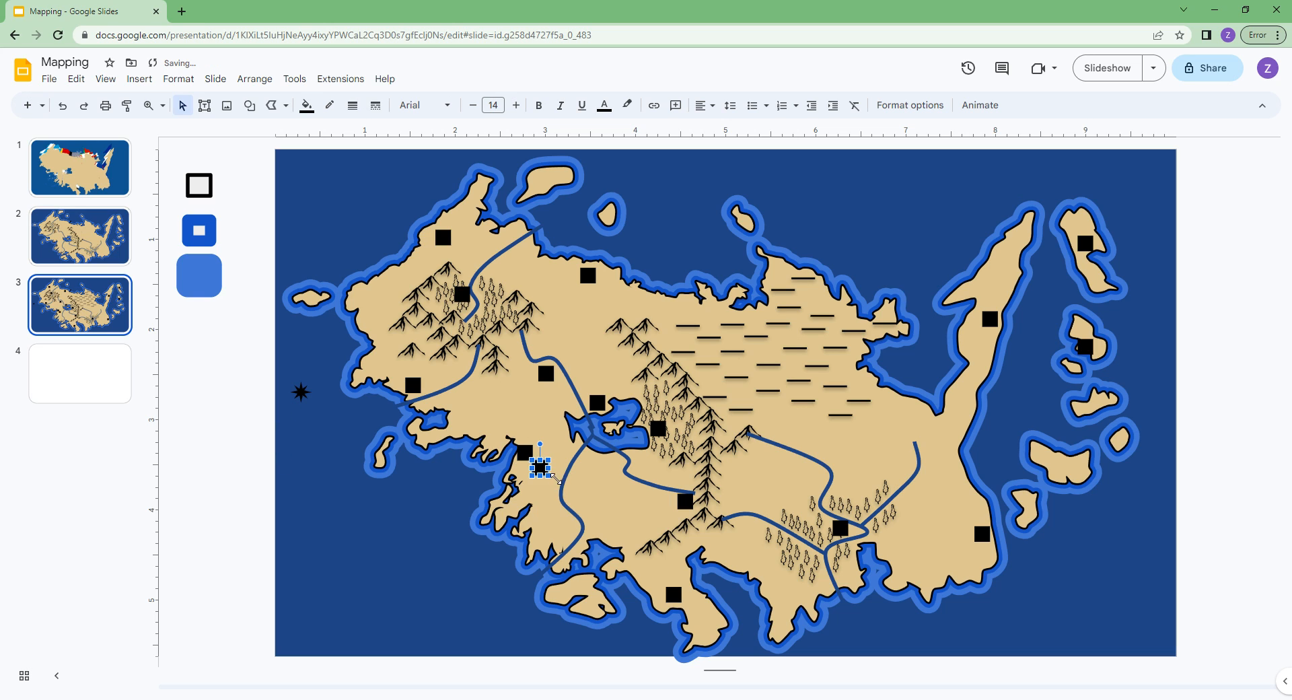
left_click_drag(548, 478, 908, 453)
key("ctrl+d")
left_click(1133, 594)
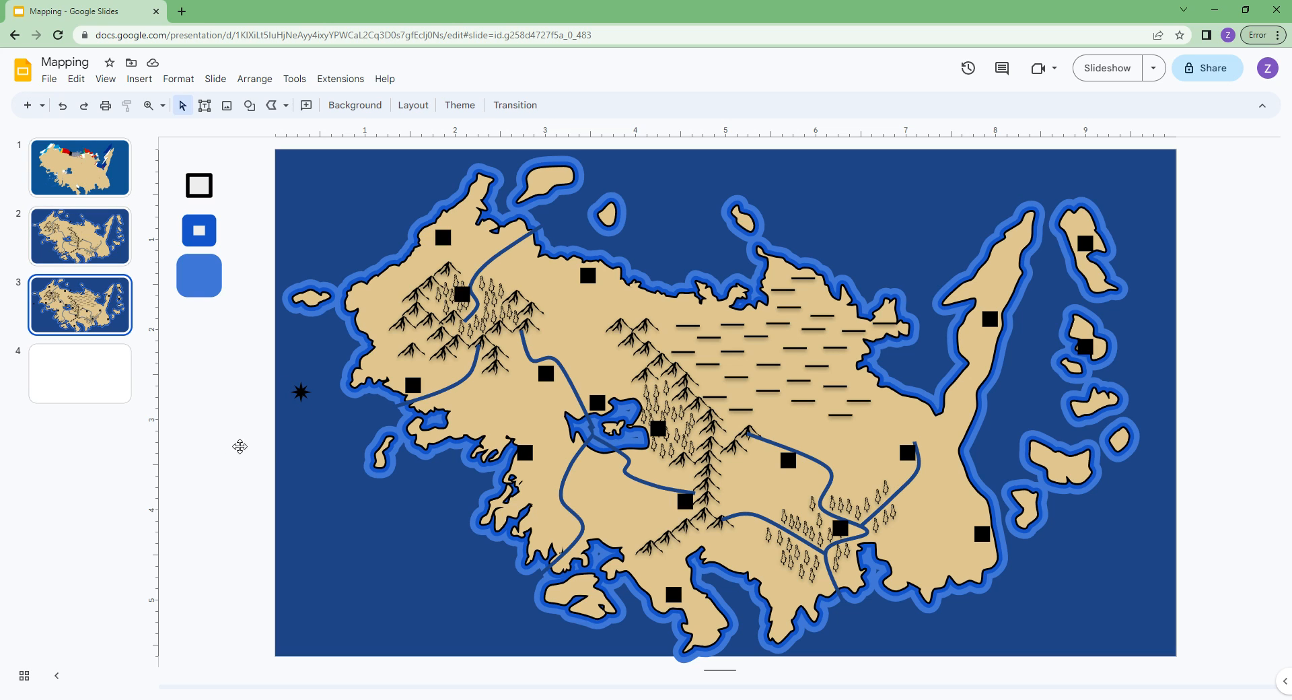
Replace the square in the northwestern forest with the black star and keep a star copy off the southeast coast
left_click(469, 304)
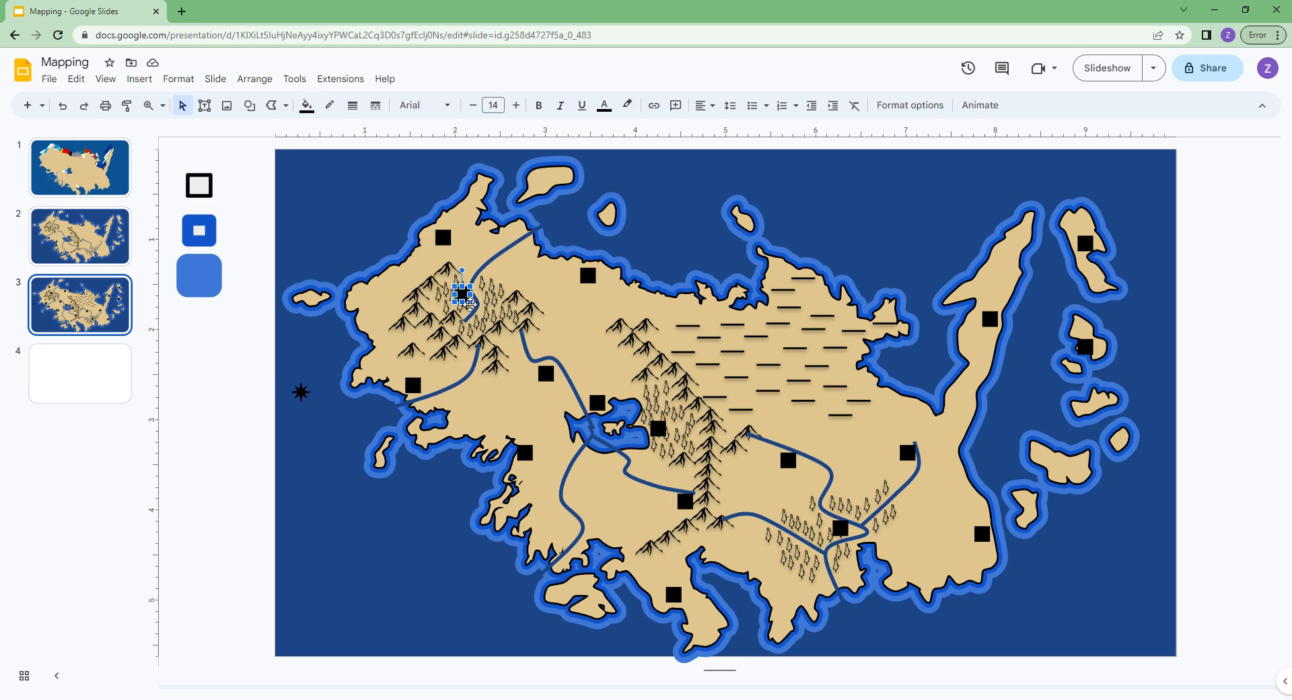
key("Delete")
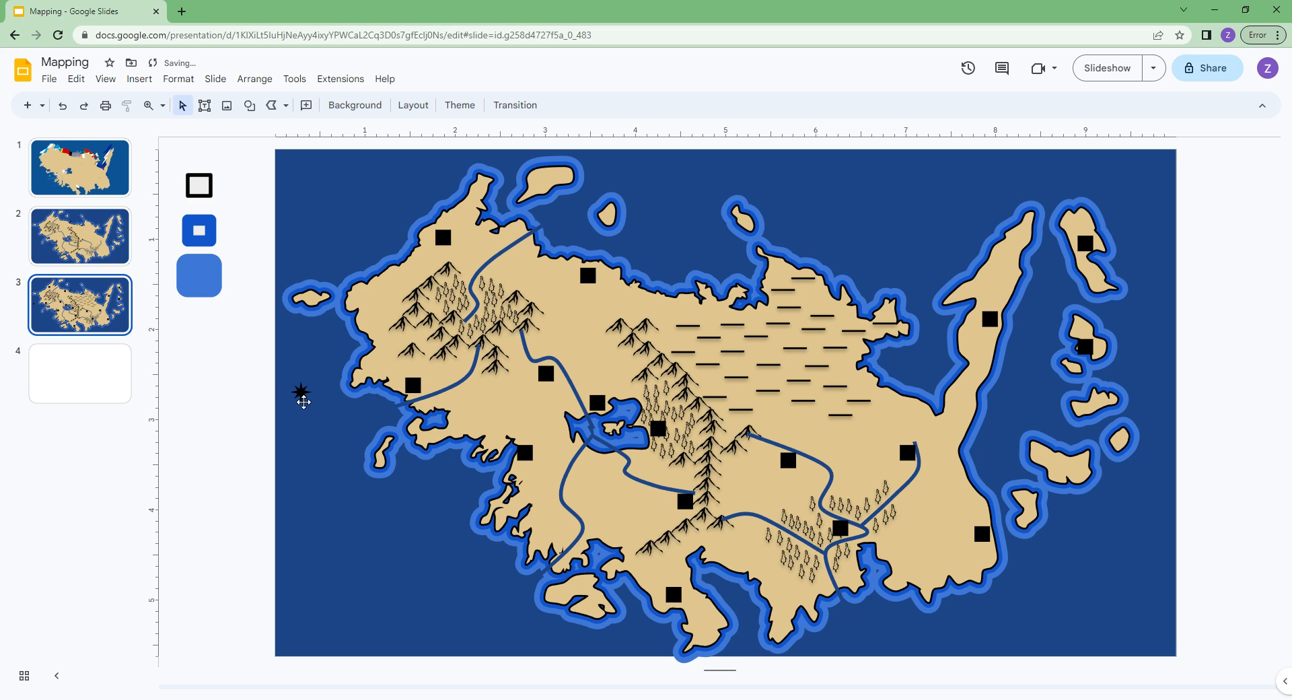
left_click_drag(303, 402, 980, 604)
key("ctrl+d")
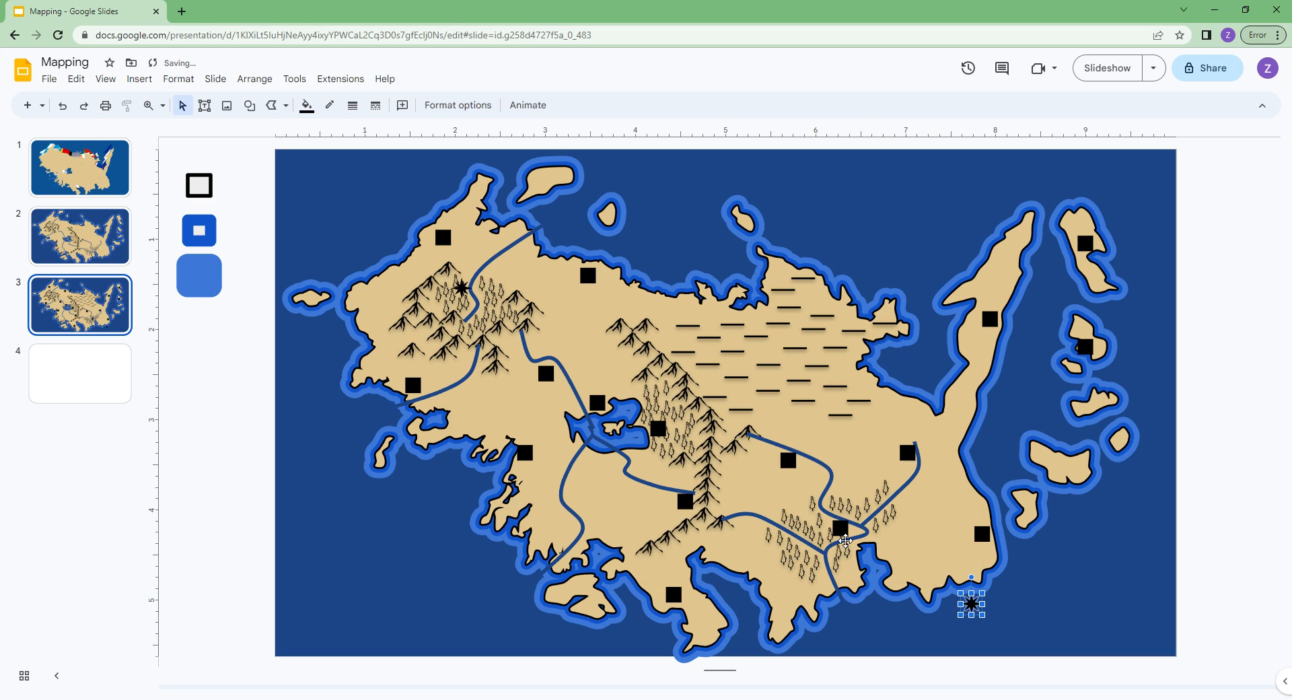
Replace the southeastern forest square with a star and add a square at the northern end of the central mountains
left_click(840, 532)
key("Delete")
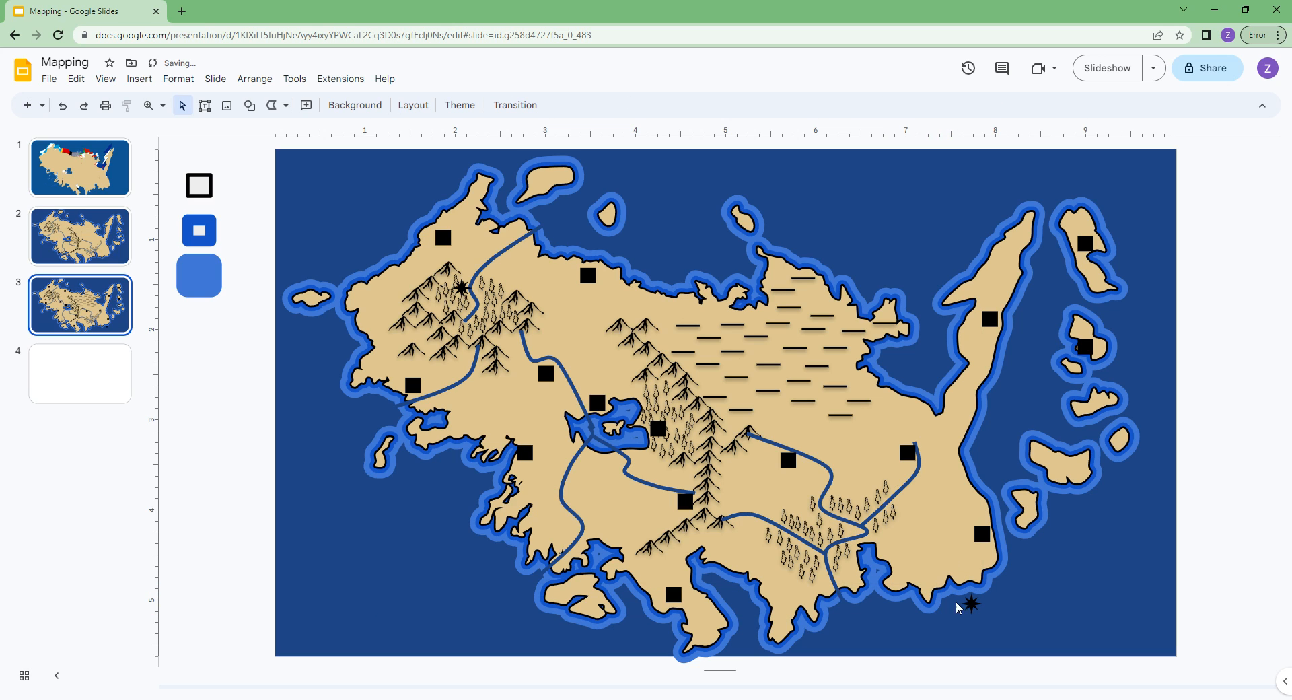
left_click_drag(981, 613, 625, 353)
key("ctrl+d")
Replace the square at the river's end beside the southern central mountains with a star and duplicate it toward the lake
left_click(696, 517)
left_click(683, 503)
left_click_drag(691, 475, 593, 391)
key("ctrl+d")
Delete the square on the inland lake's northwest shore and move the spare star into its place
left_click(597, 402)
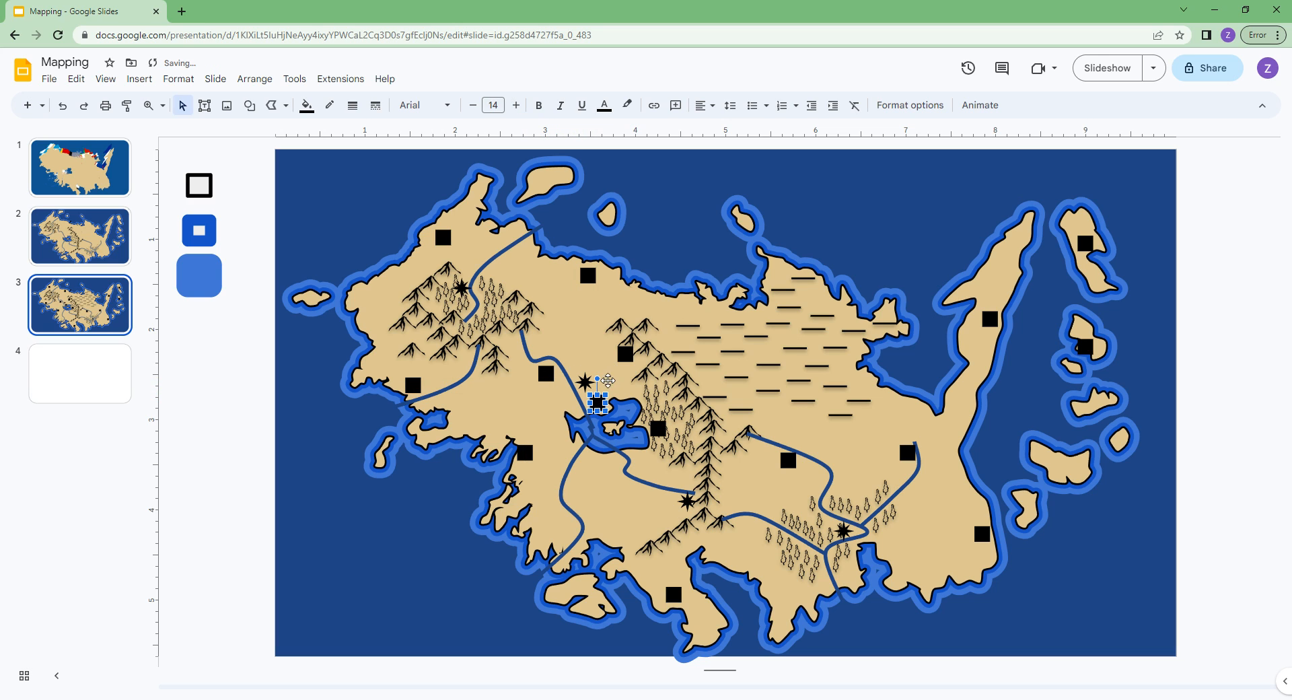
key("Delete")
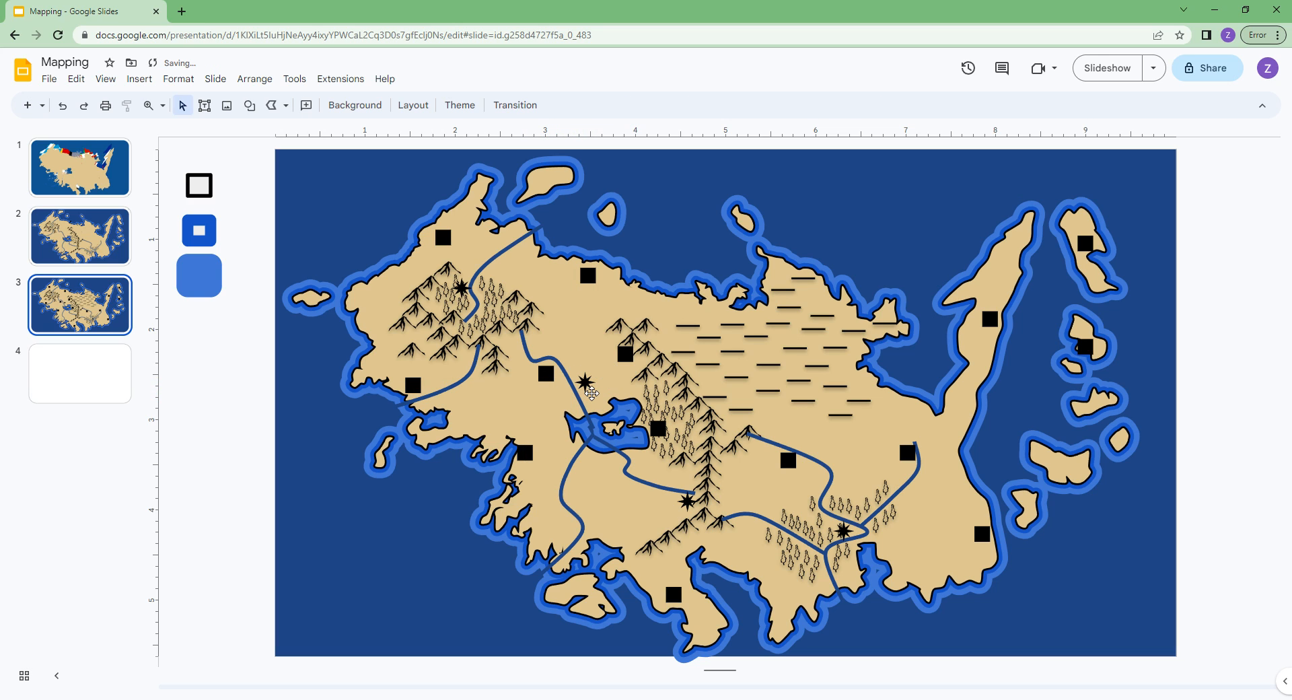
left_click_drag(591, 394, 602, 414)
left_click(352, 514)
left_click(73, 250)
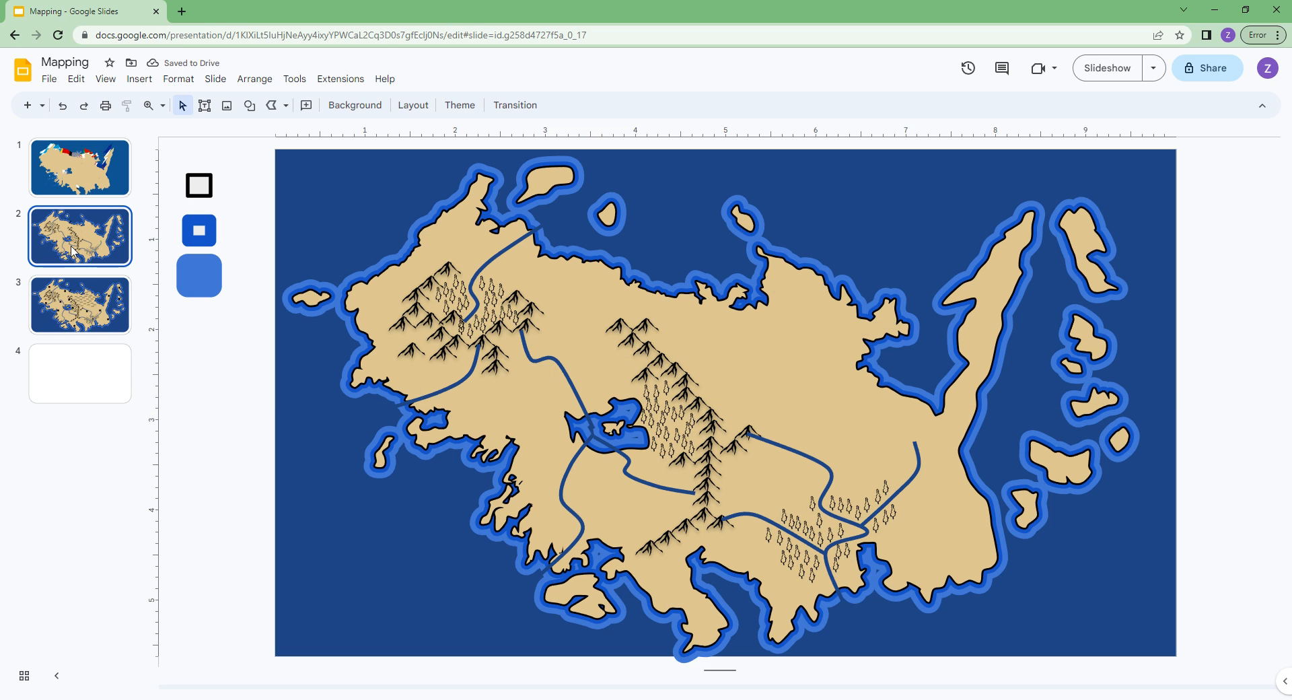
left_click(80, 192)
left_click(81, 288)
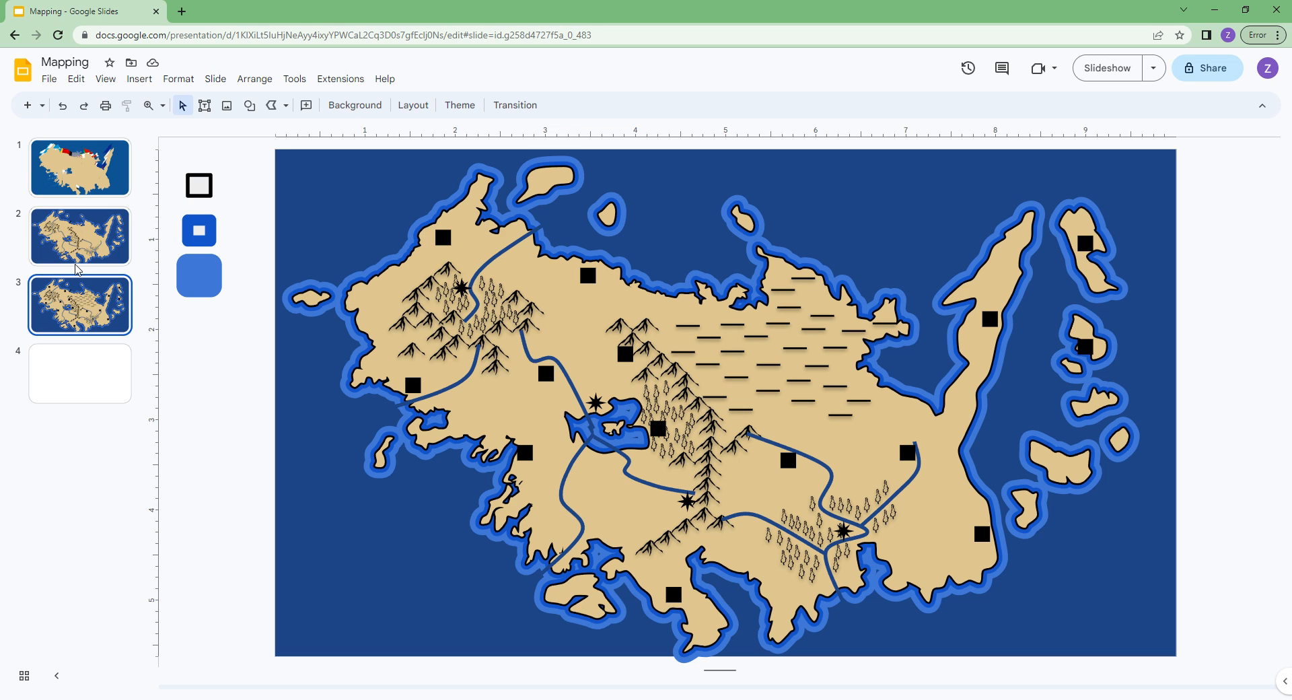
Copy the lake star to the northeastern island and replace the square there with it
left_click(605, 416)
left_click_drag(619, 423, 1141, 199)
left_click(1090, 247)
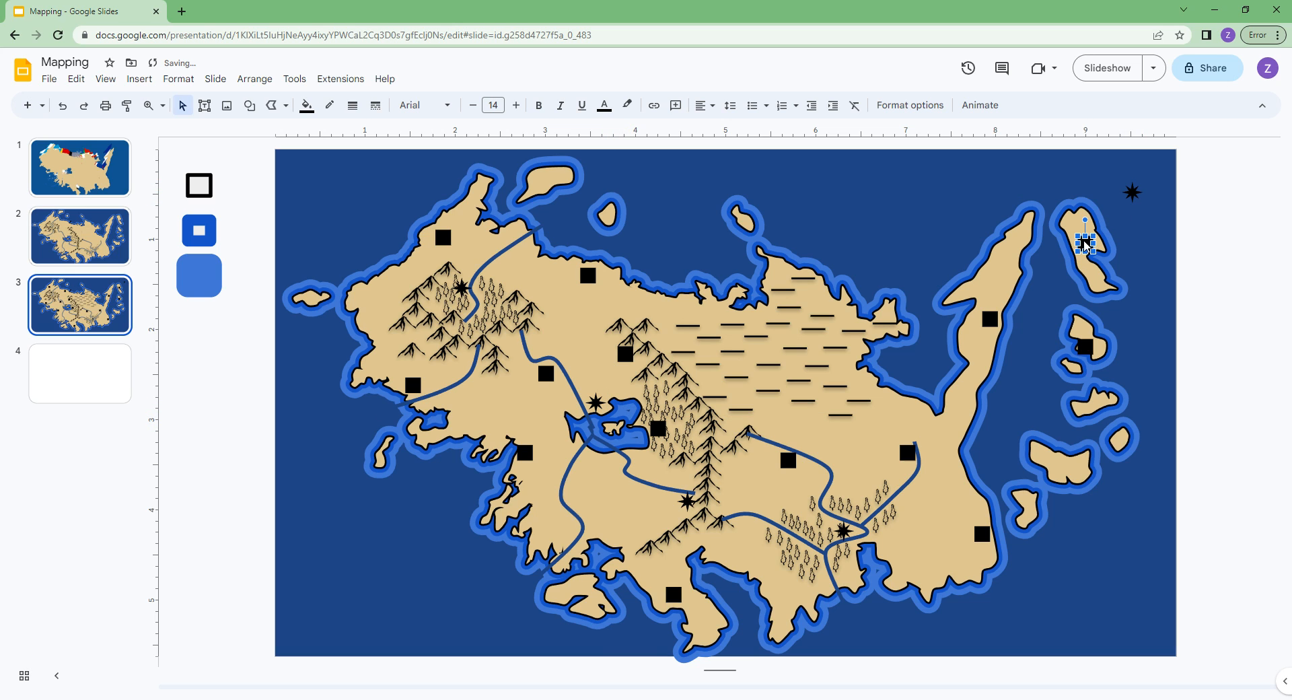
key("Delete")
left_click_drag(1122, 199, 1085, 240)
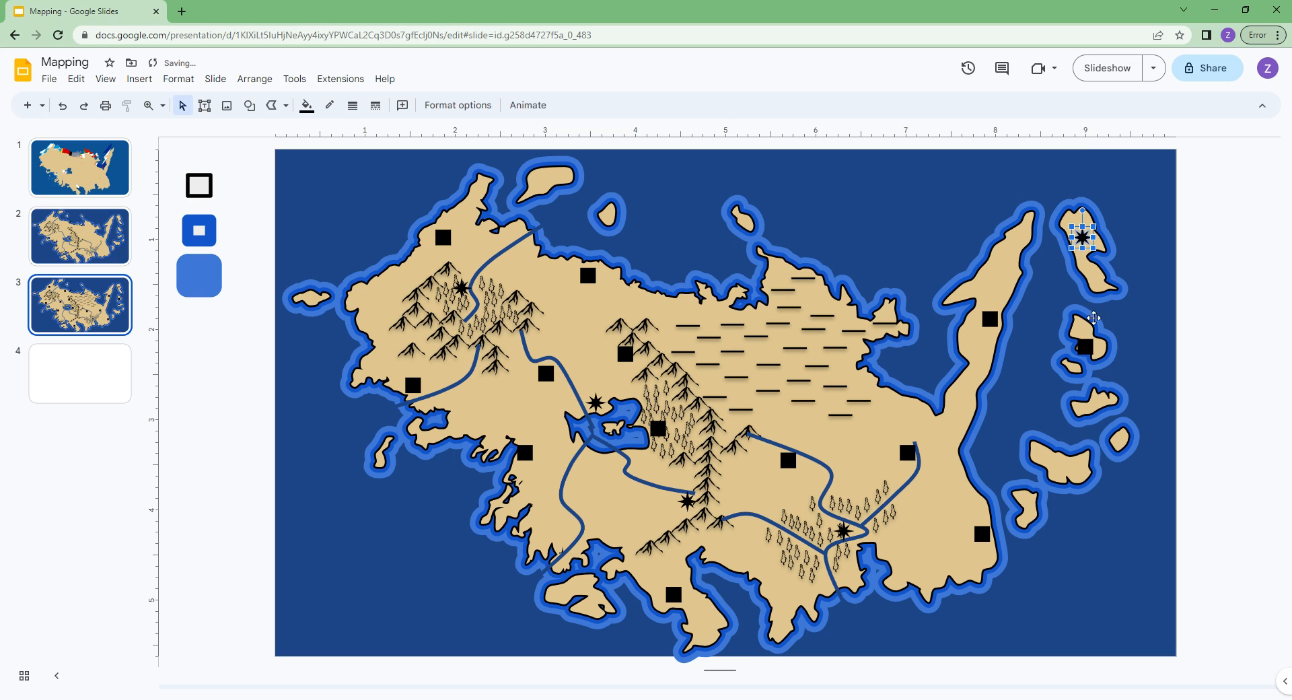
left_click(1150, 202)
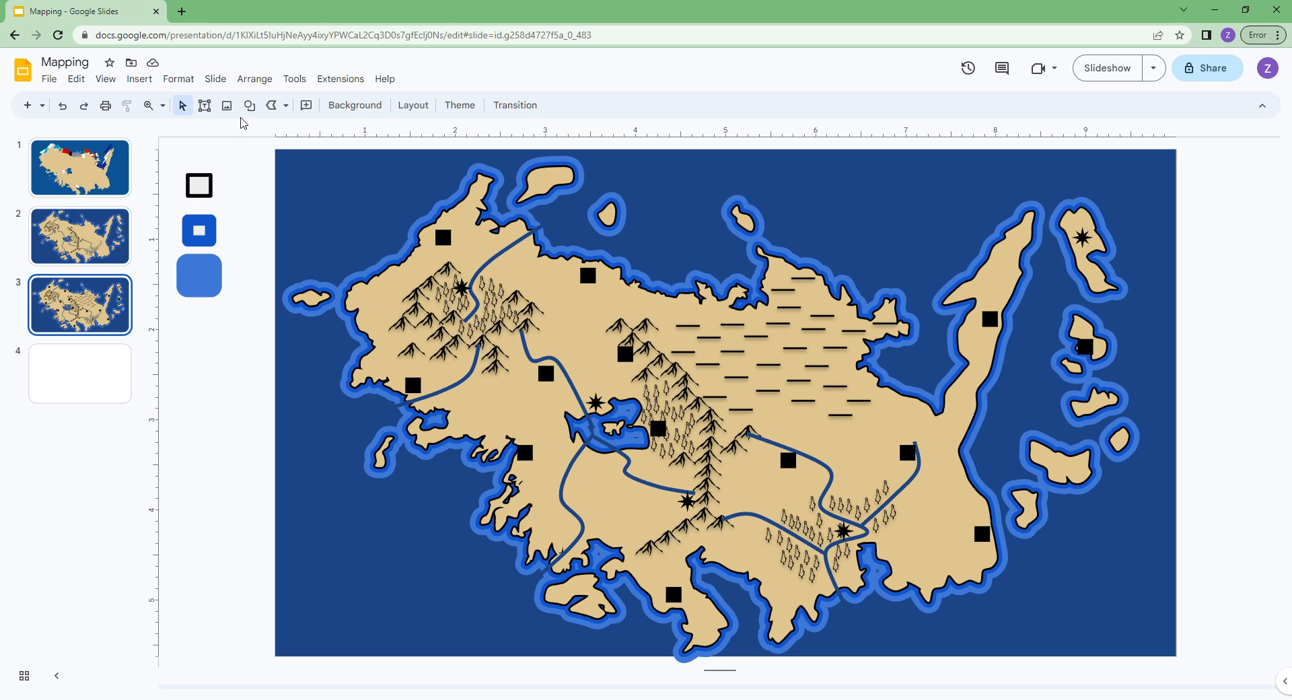
Draw a winding Curve line from the north coast past the northwestern mountains down to the southwest coast
left_click(285, 105)
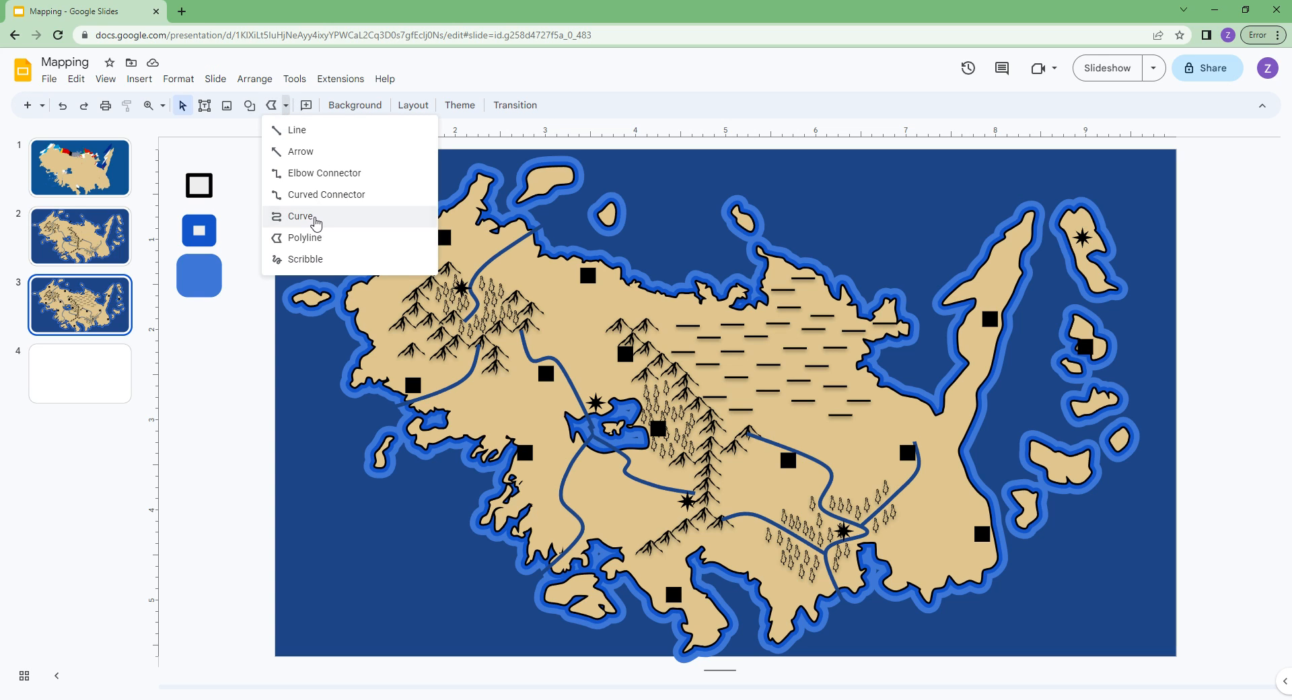
left_click(300, 216)
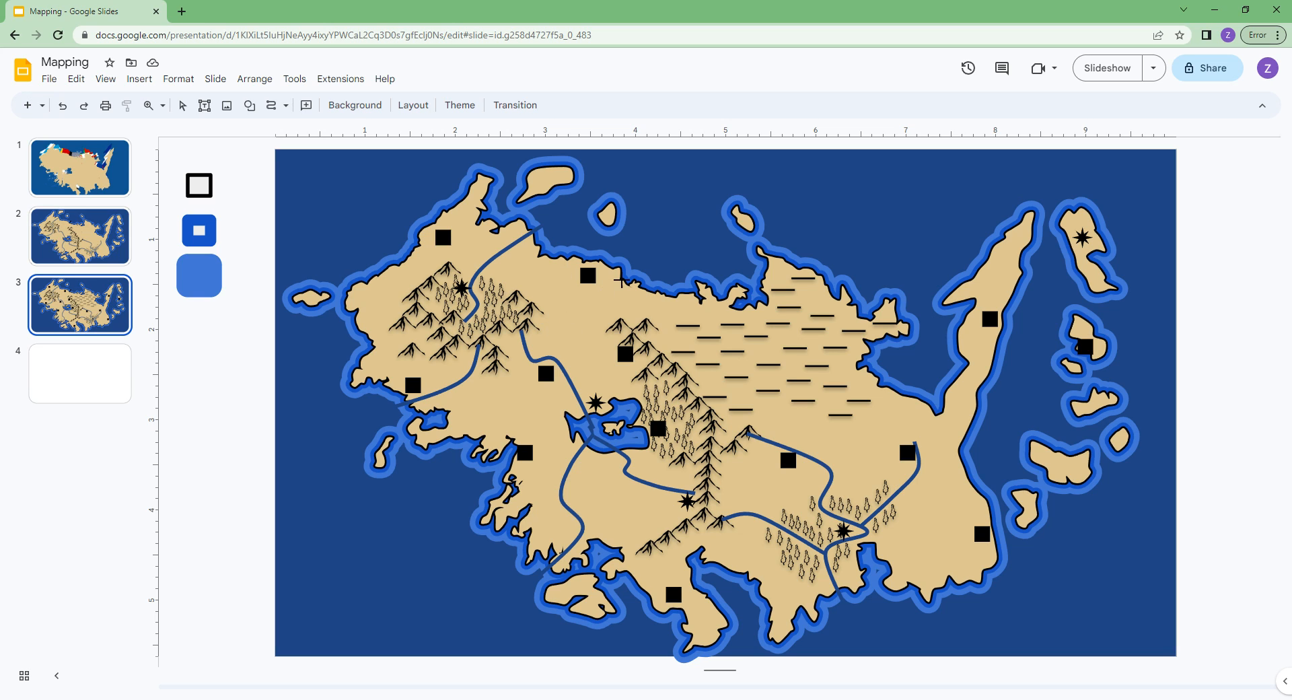
left_click(623, 279)
left_click(607, 314)
left_click(578, 297)
left_click(554, 307)
left_click(578, 312)
left_click(580, 328)
double_click(509, 442)
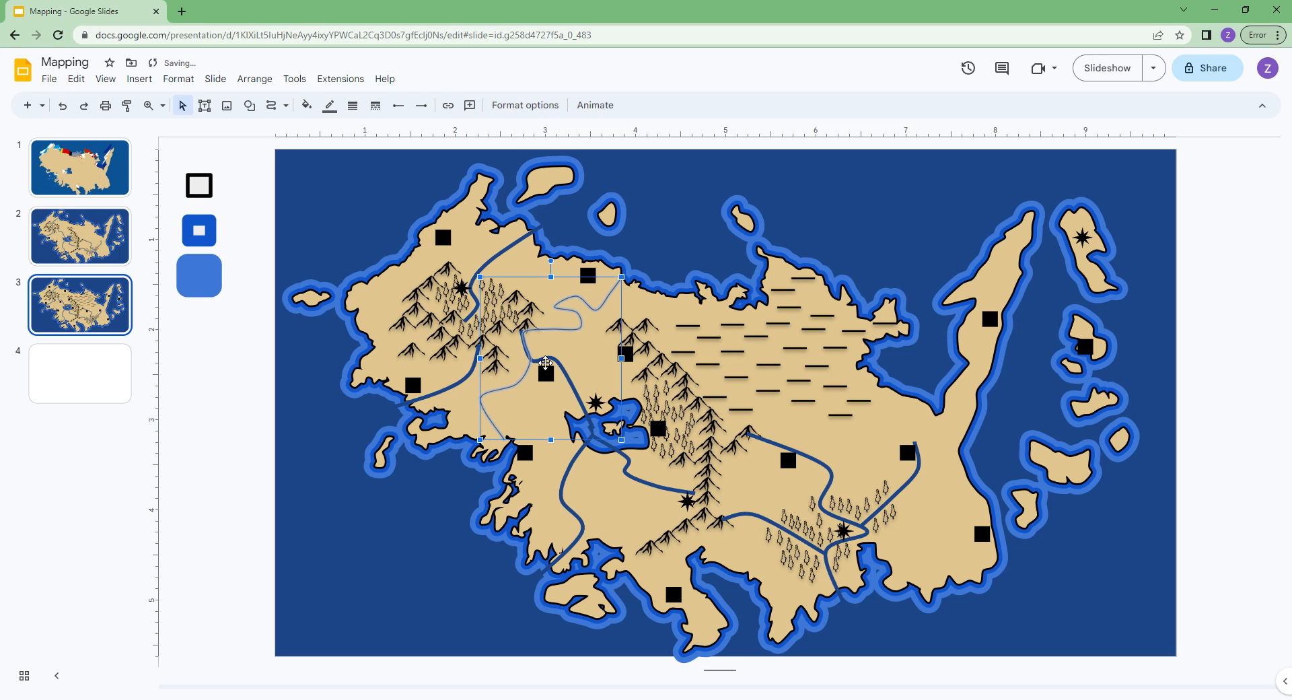
Set the new curve's line weight to 4px and its colour to black
left_click(351, 105)
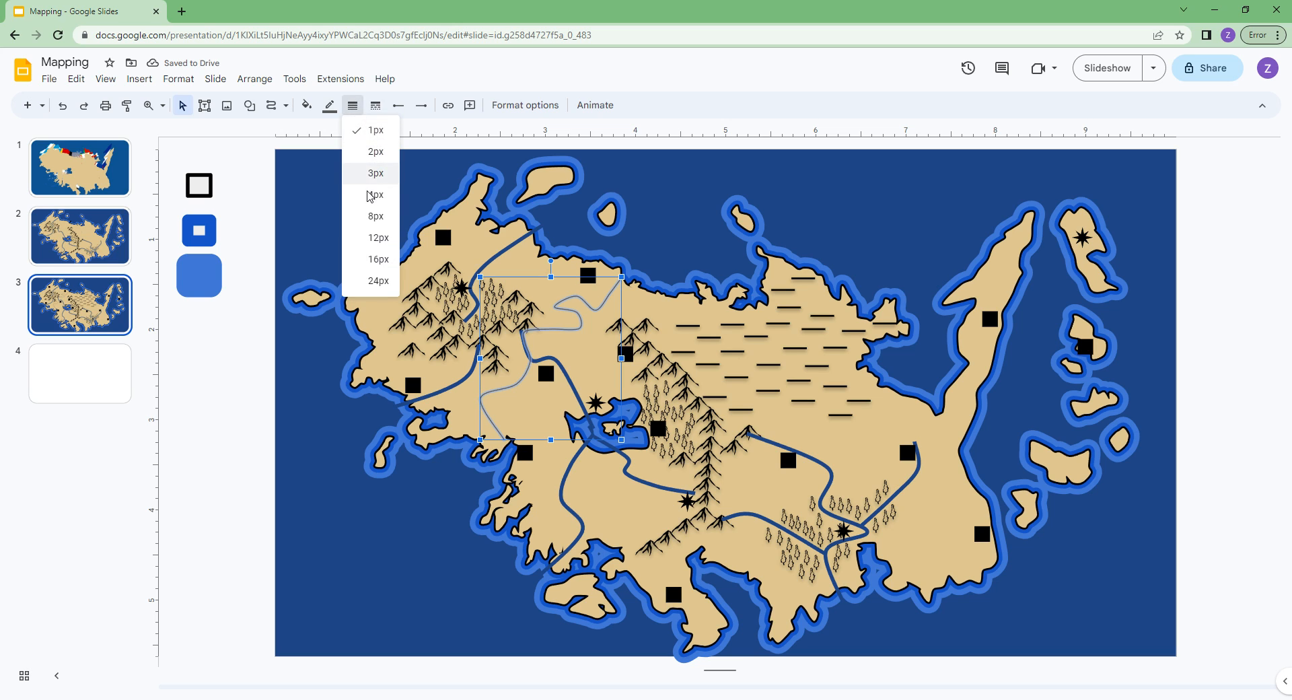
left_click(364, 192)
left_click(330, 106)
left_click(336, 222)
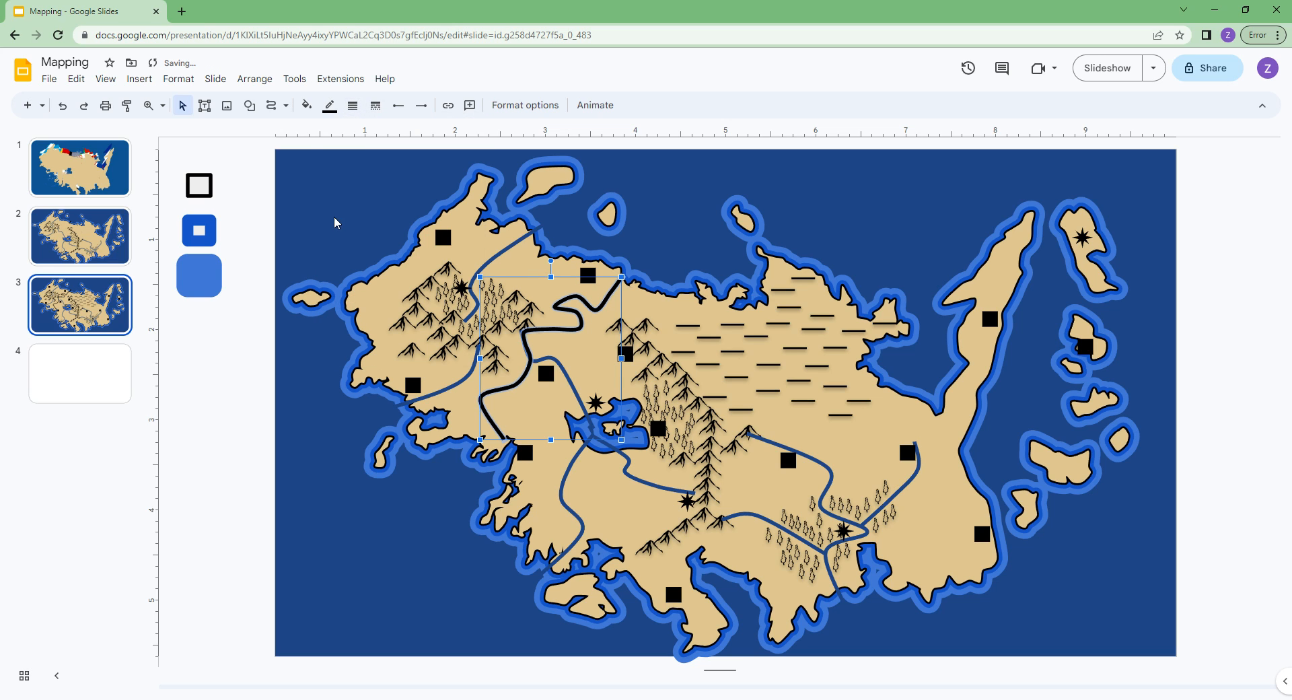
left_click(544, 359)
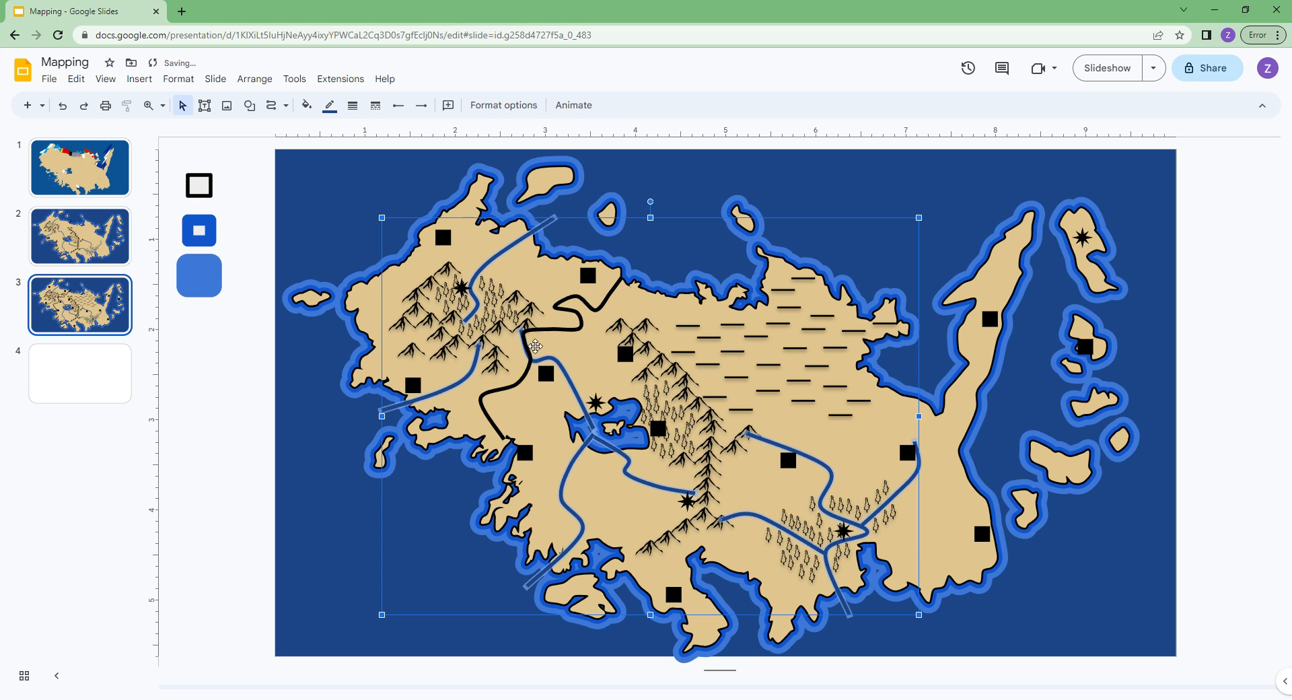
left_click(297, 184)
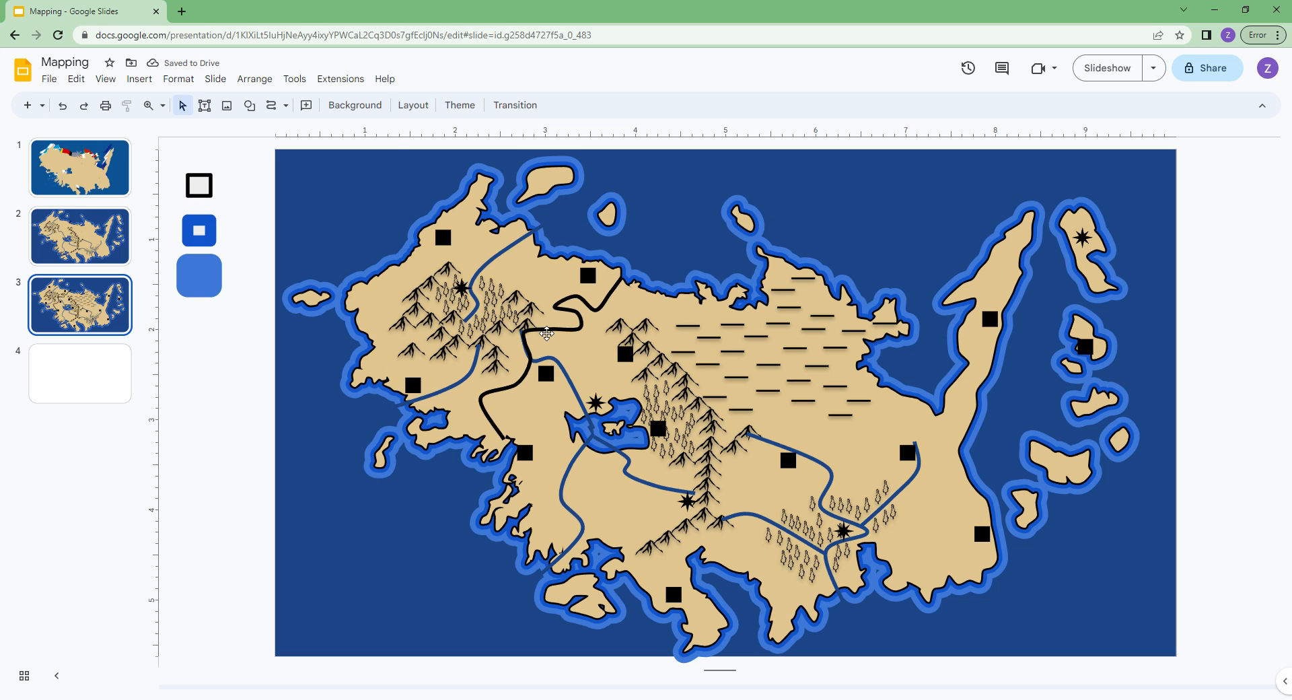
left_click(271, 105)
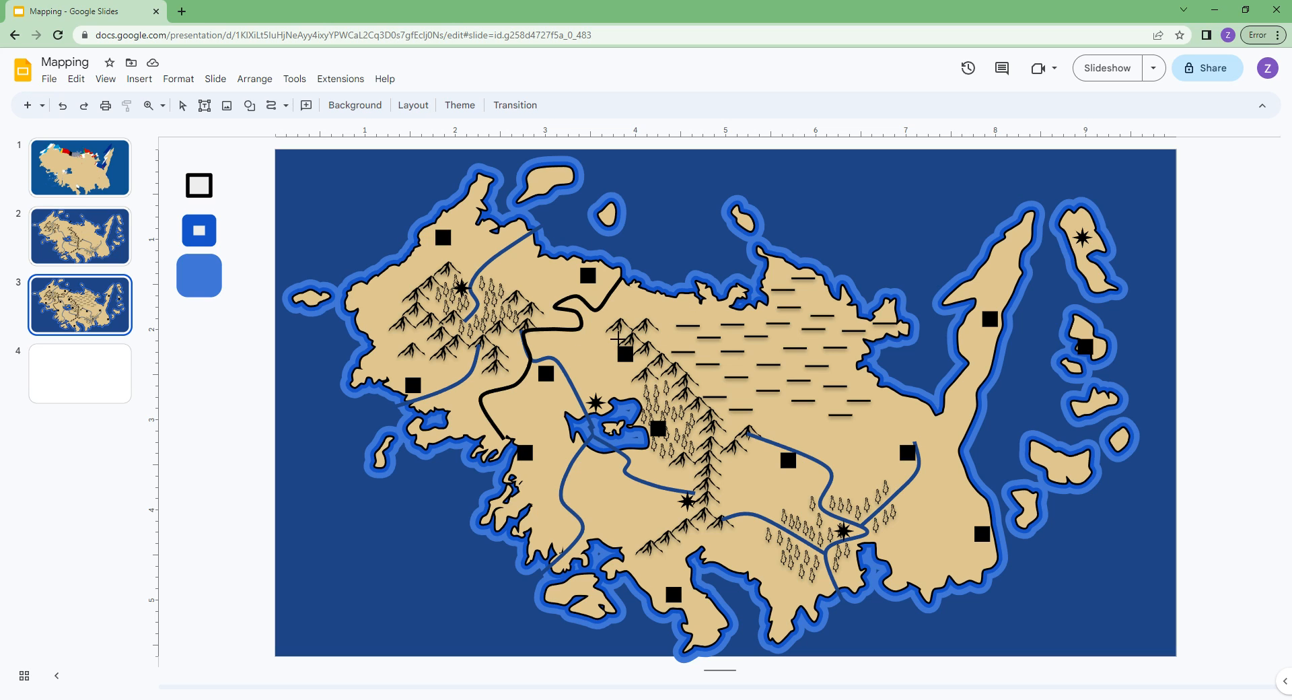
mouse_move(580, 330)
left_mouse_down()
mouse_move(603, 342)
mouse_move(608, 380)
mouse_move(647, 407)
left_mouse_up()
left_click_drag(658, 477, 677, 474)
key("Escape")
key("Delete")
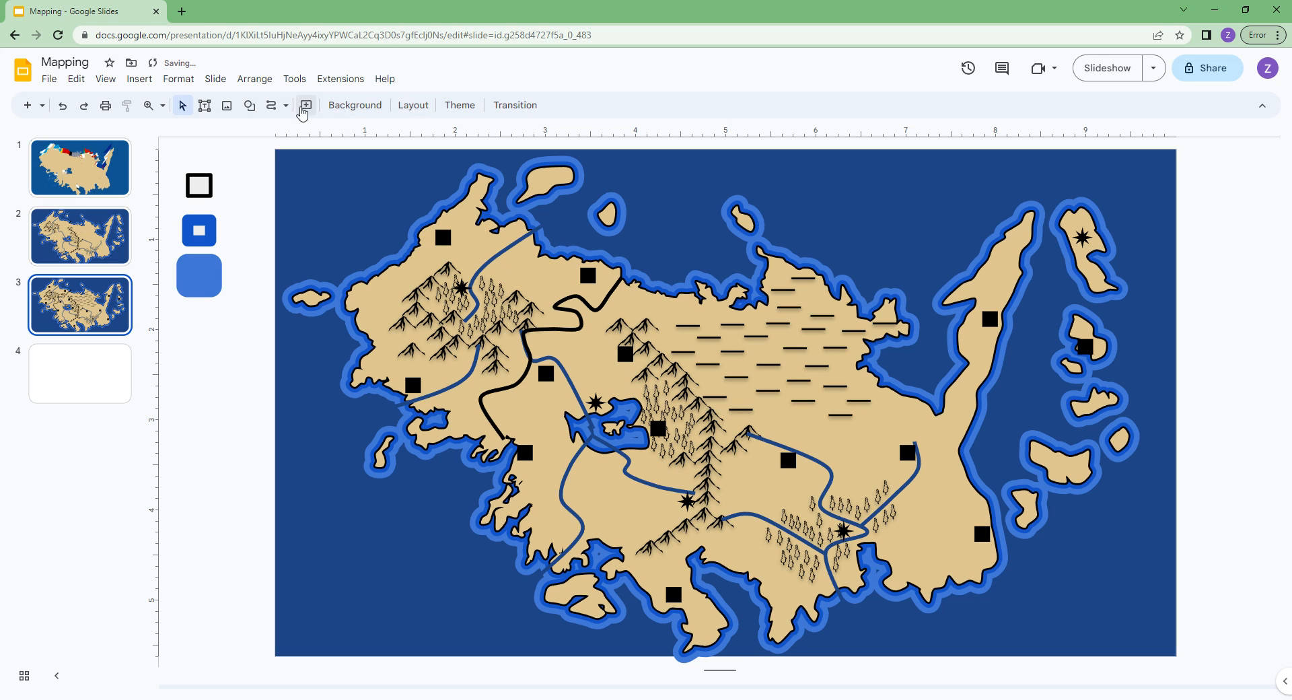
Draw one Curve from the western border to the inland lake and another from the river below the lake south to the mountains
left_click(276, 107)
left_click(584, 331)
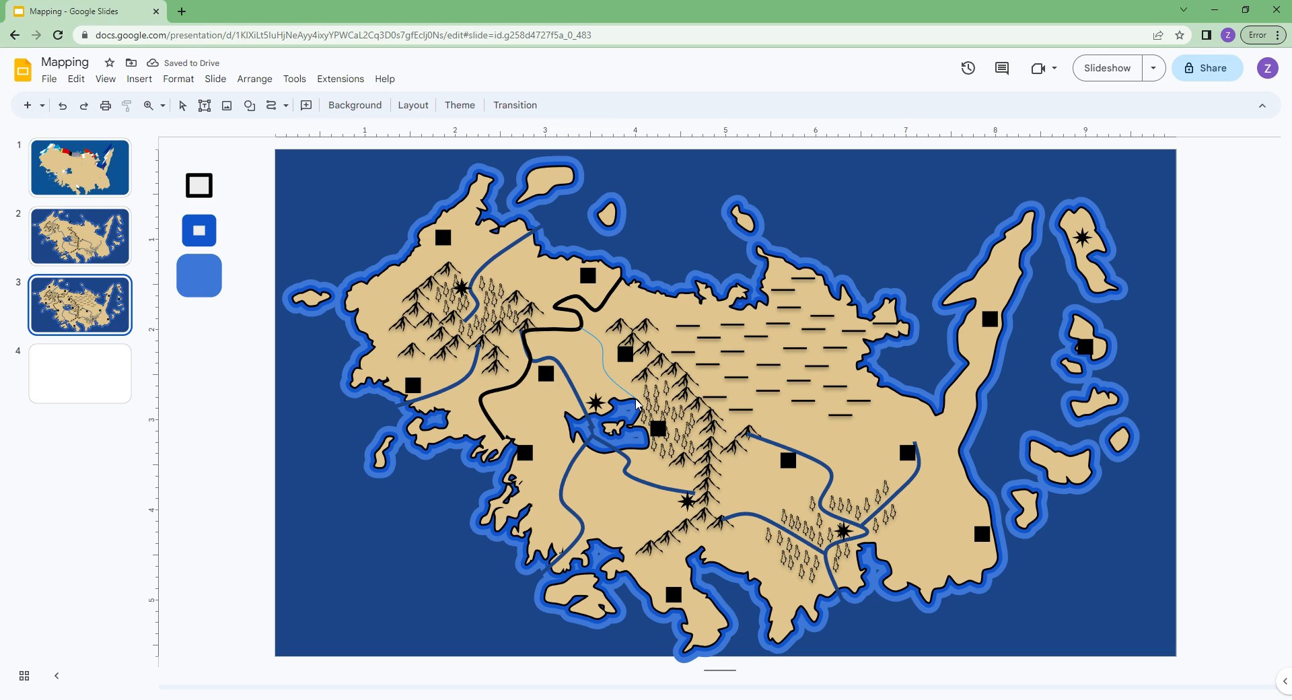
double_click(636, 402)
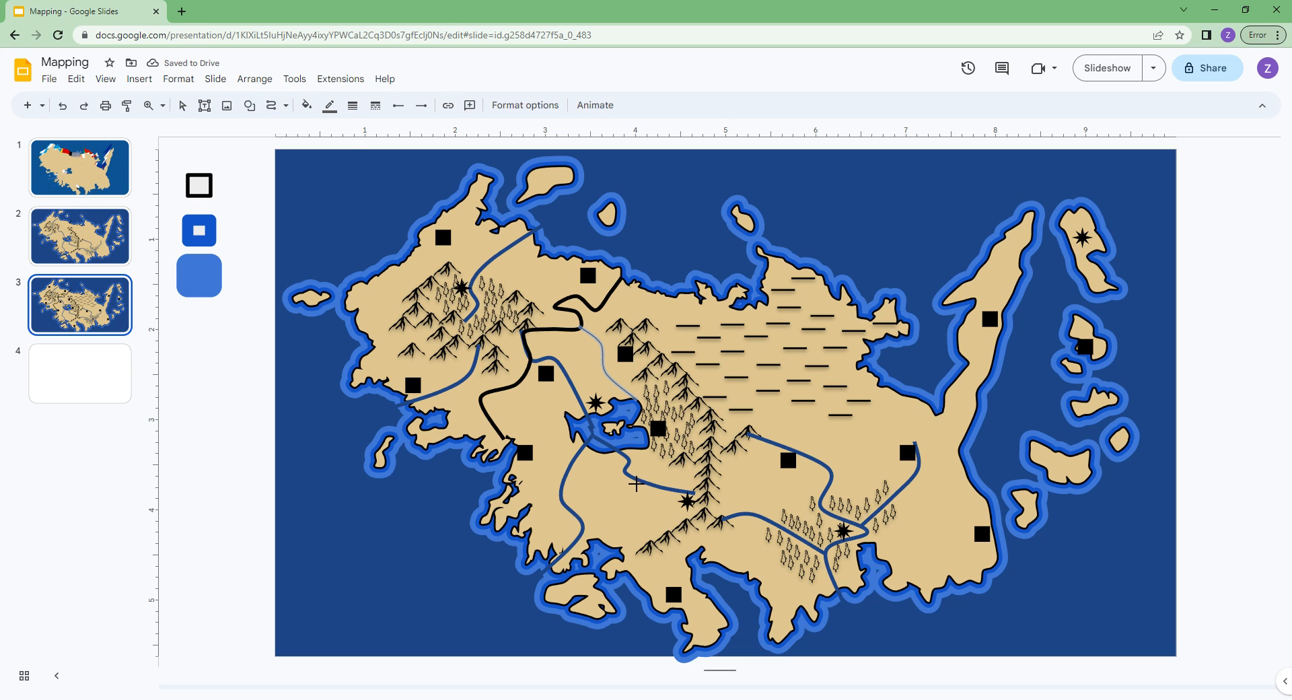
left_click(625, 475)
double_click(636, 553)
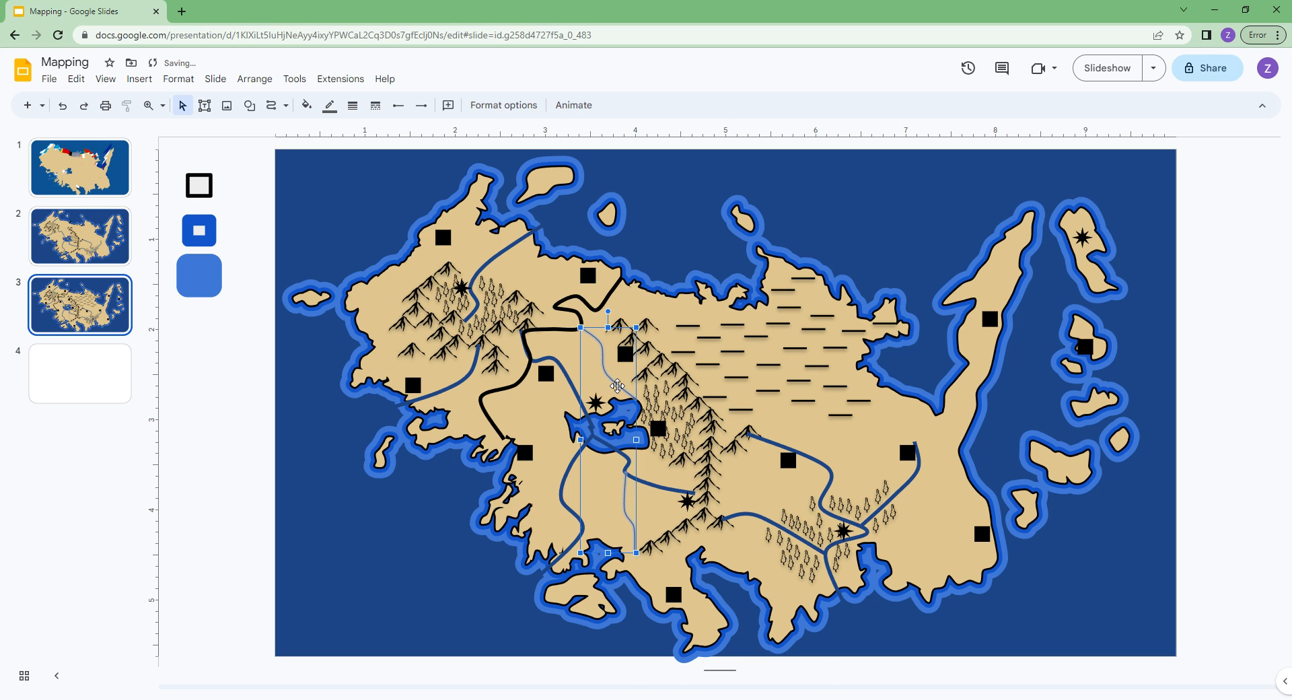
Select both new curves and set their line colour to black and their weight to 4px
right_click(617, 385)
left_click(651, 554)
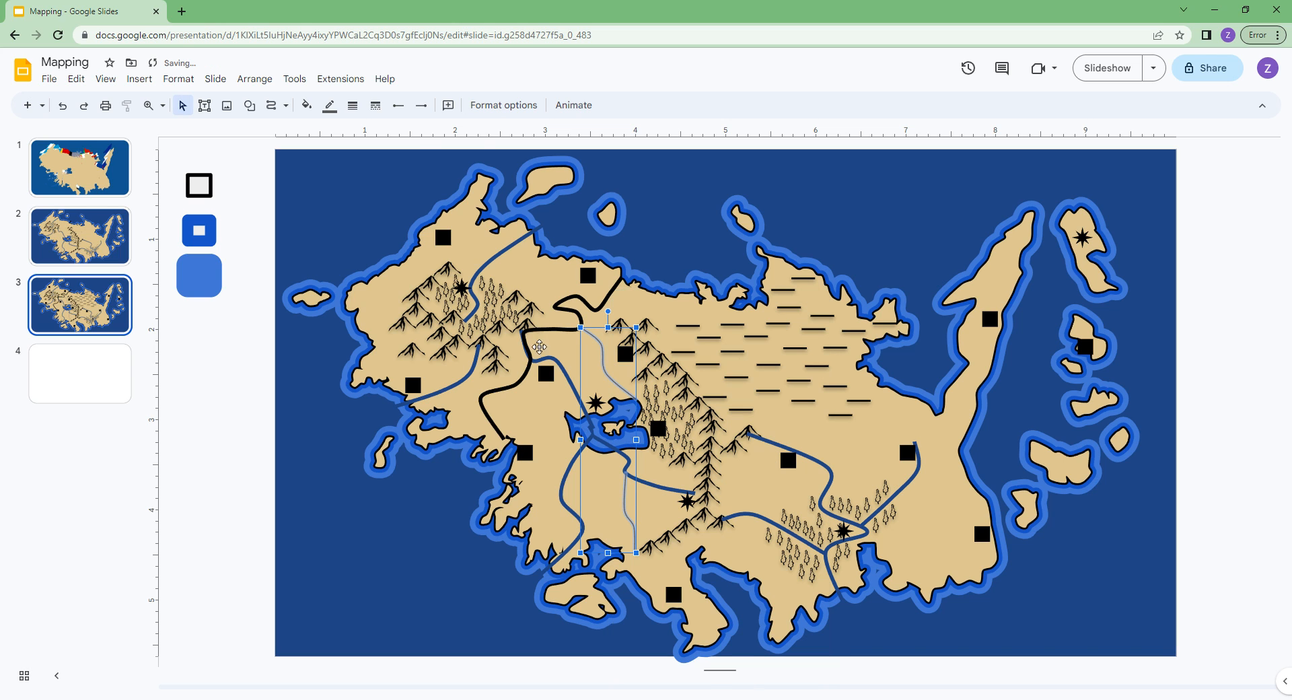
left_click(330, 105)
left_click(331, 219)
left_click(358, 106)
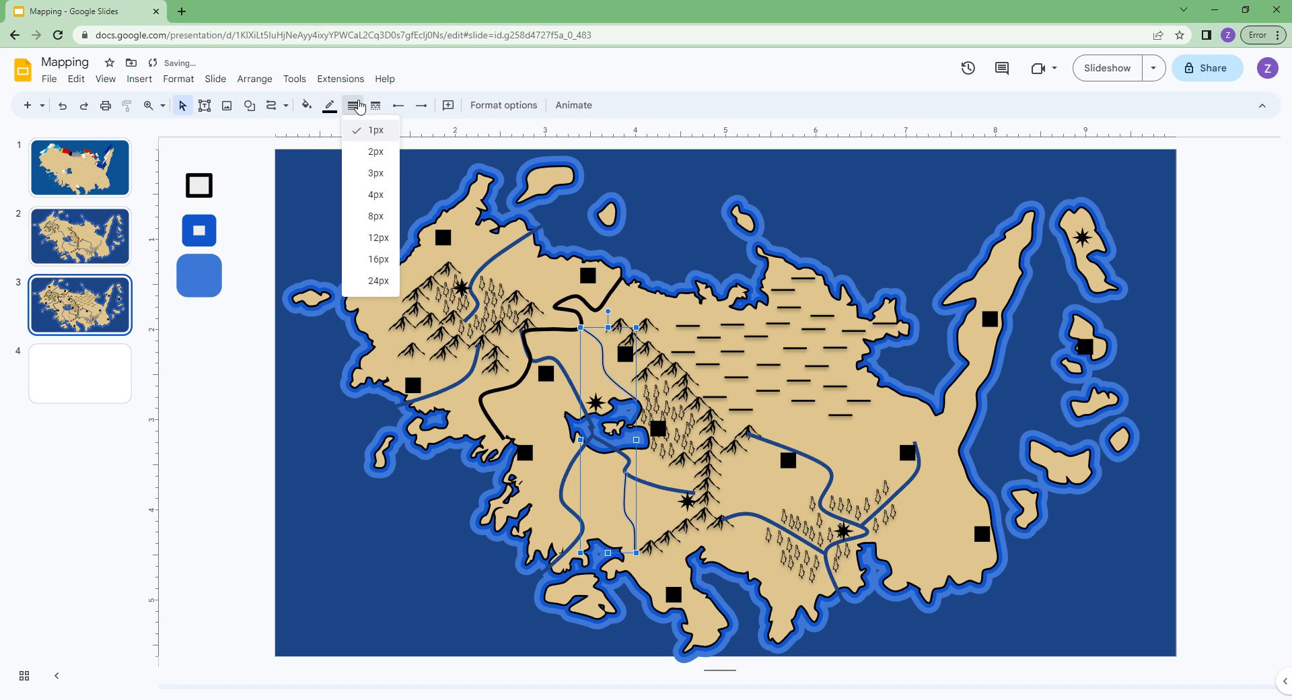
left_click(375, 194)
Try a 3px line weight on the two curves and restore 4px
left_click(352, 105)
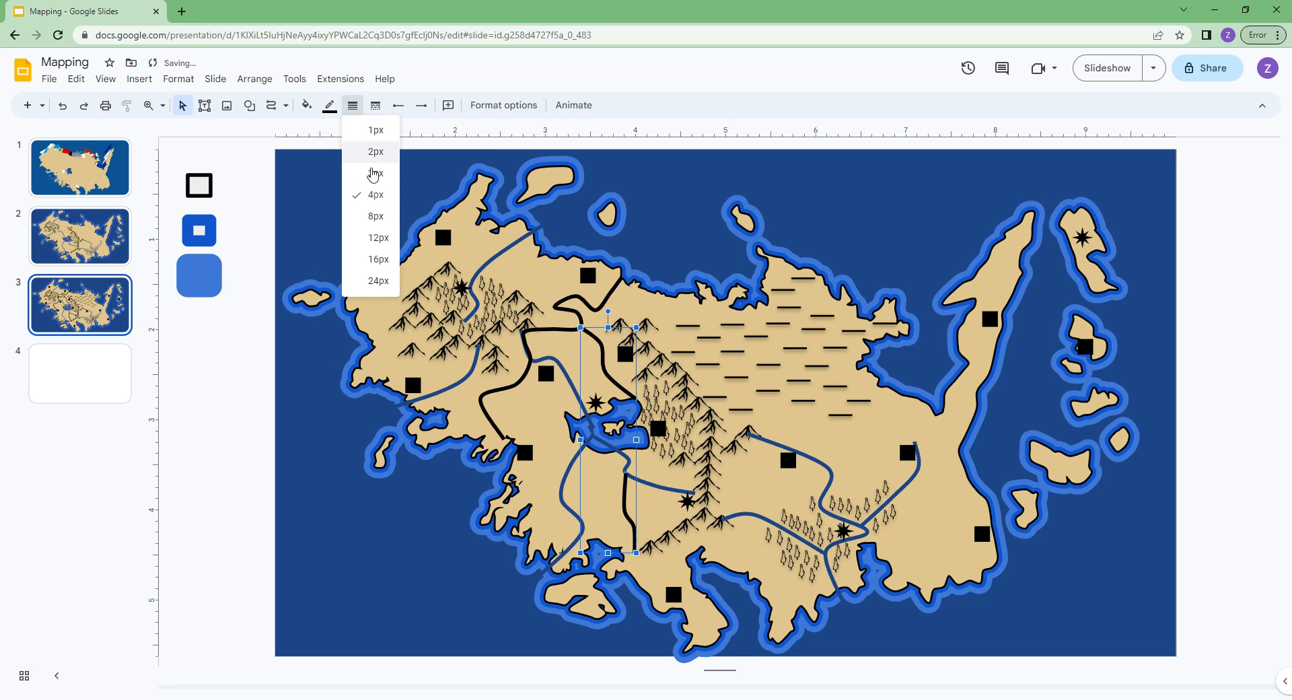
left_click(373, 173)
left_click(353, 105)
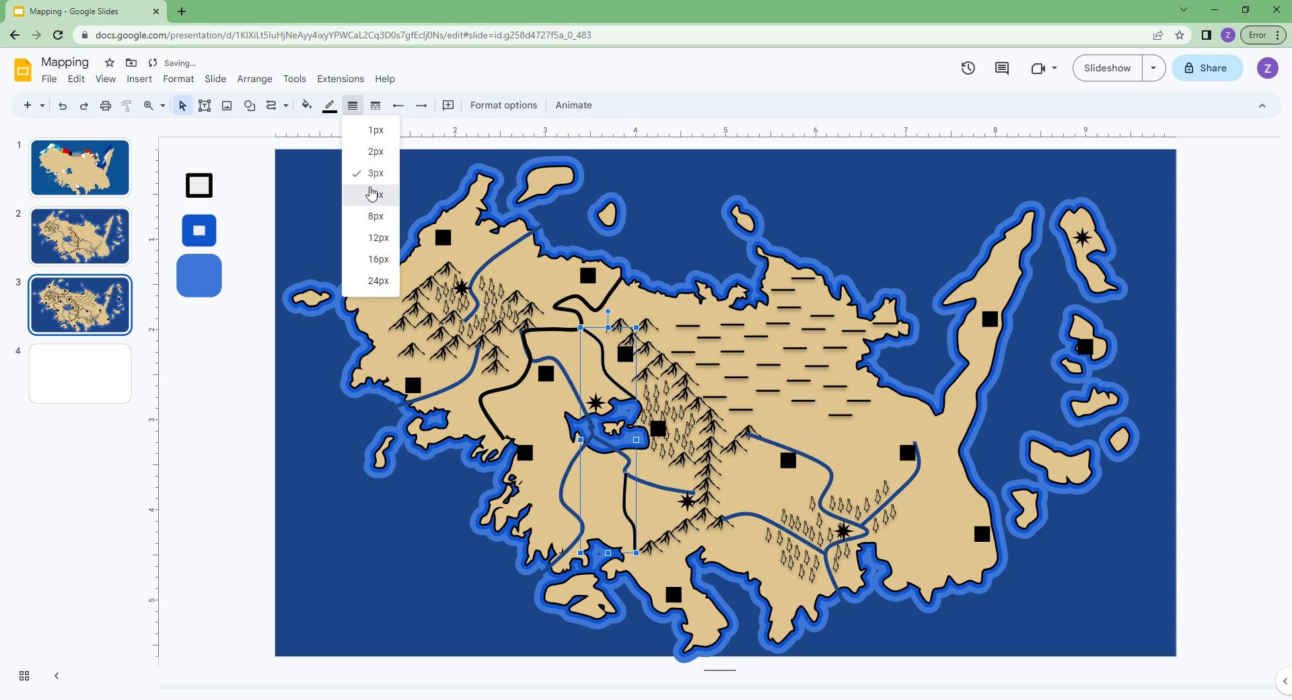
left_click(372, 194)
left_click(329, 161)
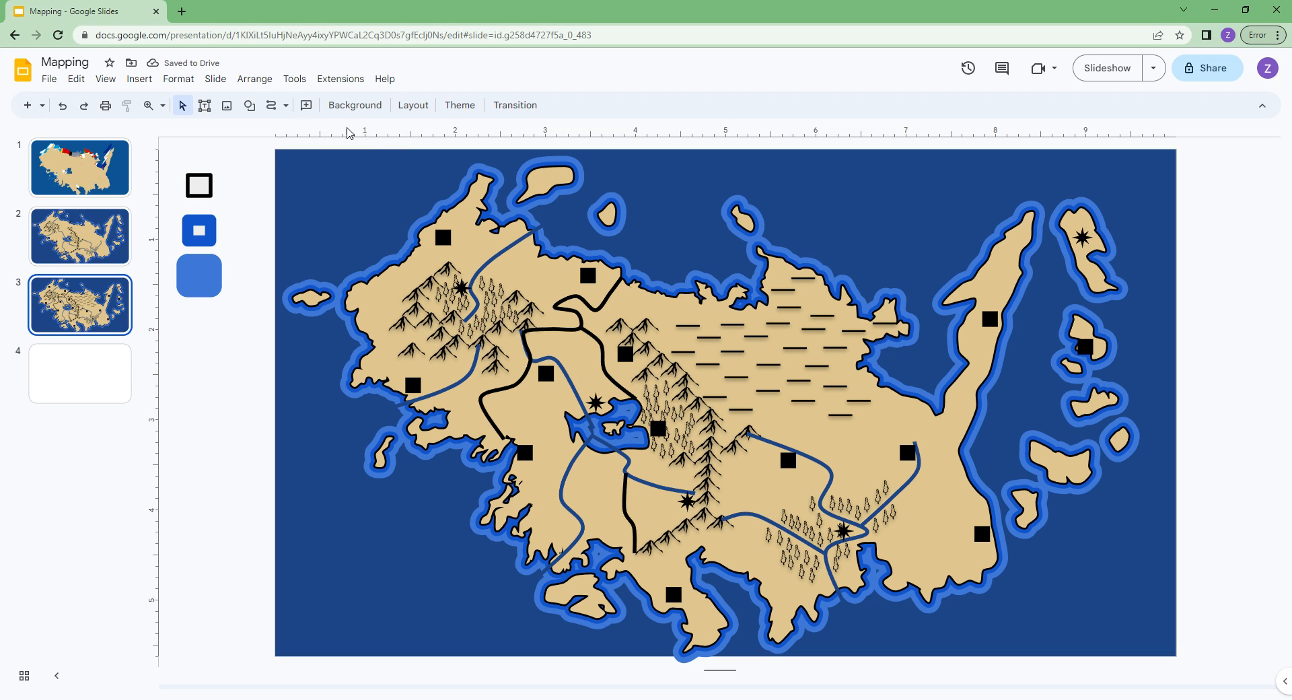
Copy the lake star to the tip of the southern peninsula and move the peninsula's square northwest
left_click(270, 105)
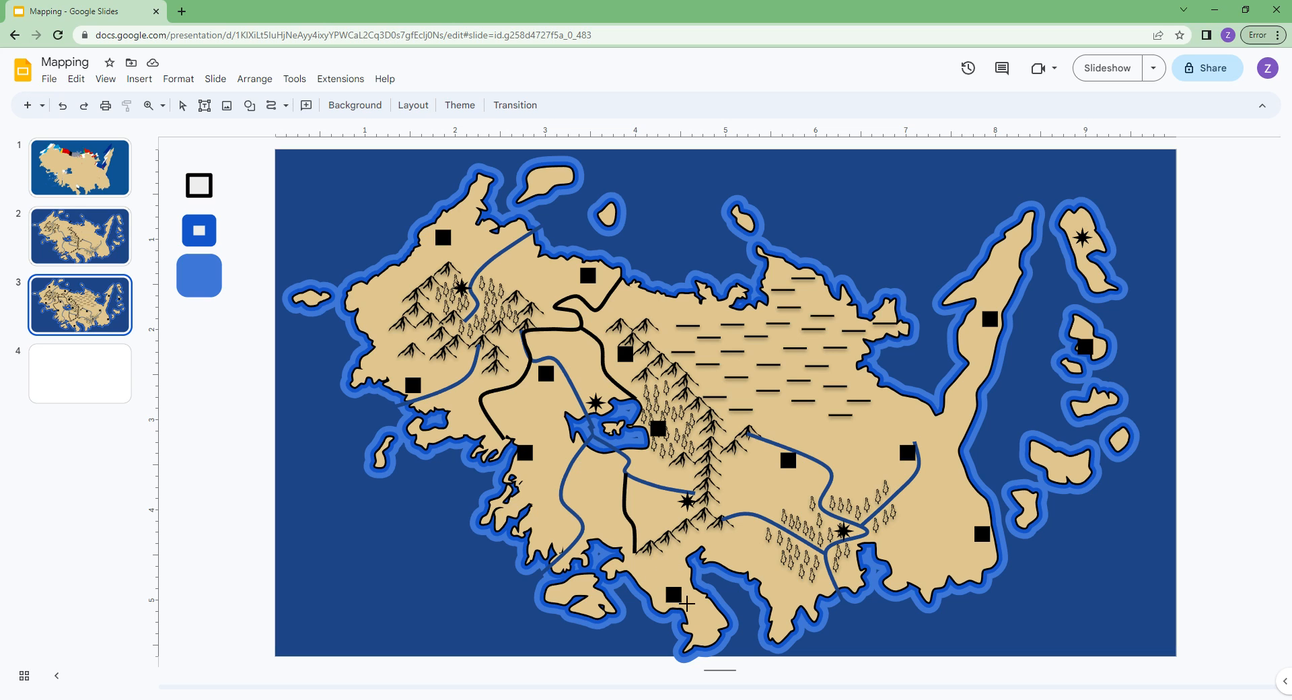
left_click(181, 105)
left_click(600, 407)
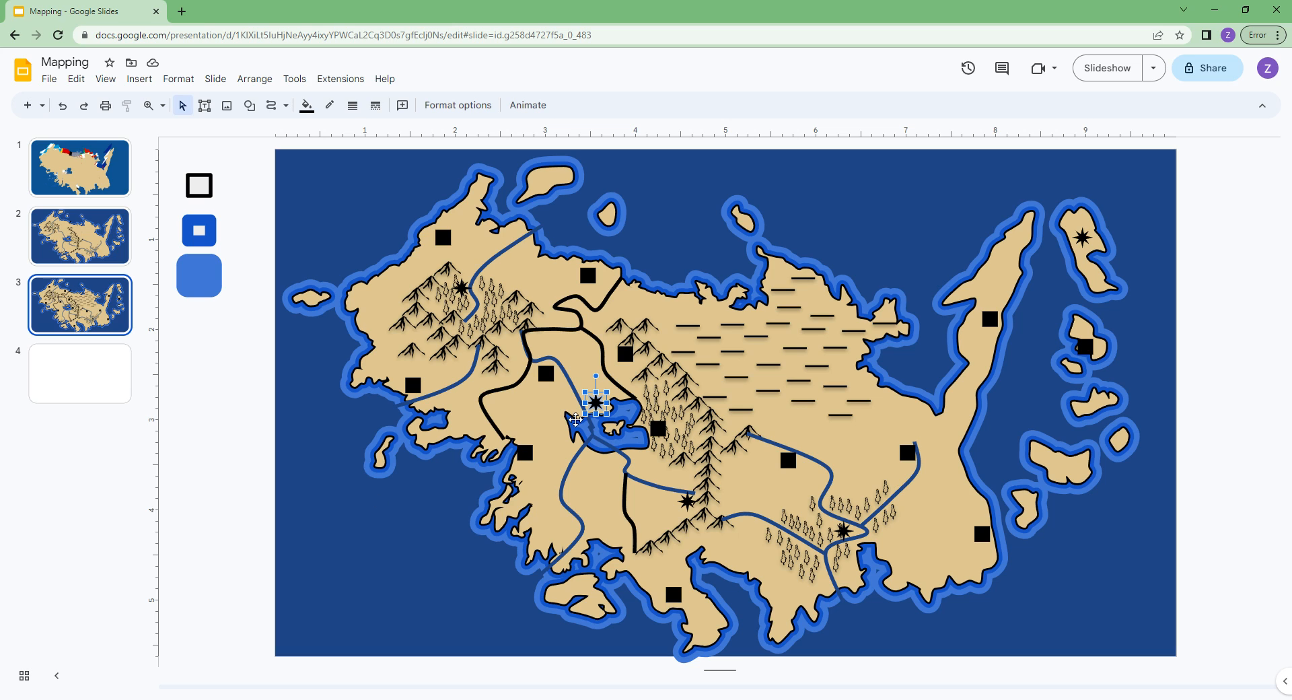
key("ctrl+v")
left_click_drag(612, 419, 655, 586)
left_click_drag(678, 564, 703, 630)
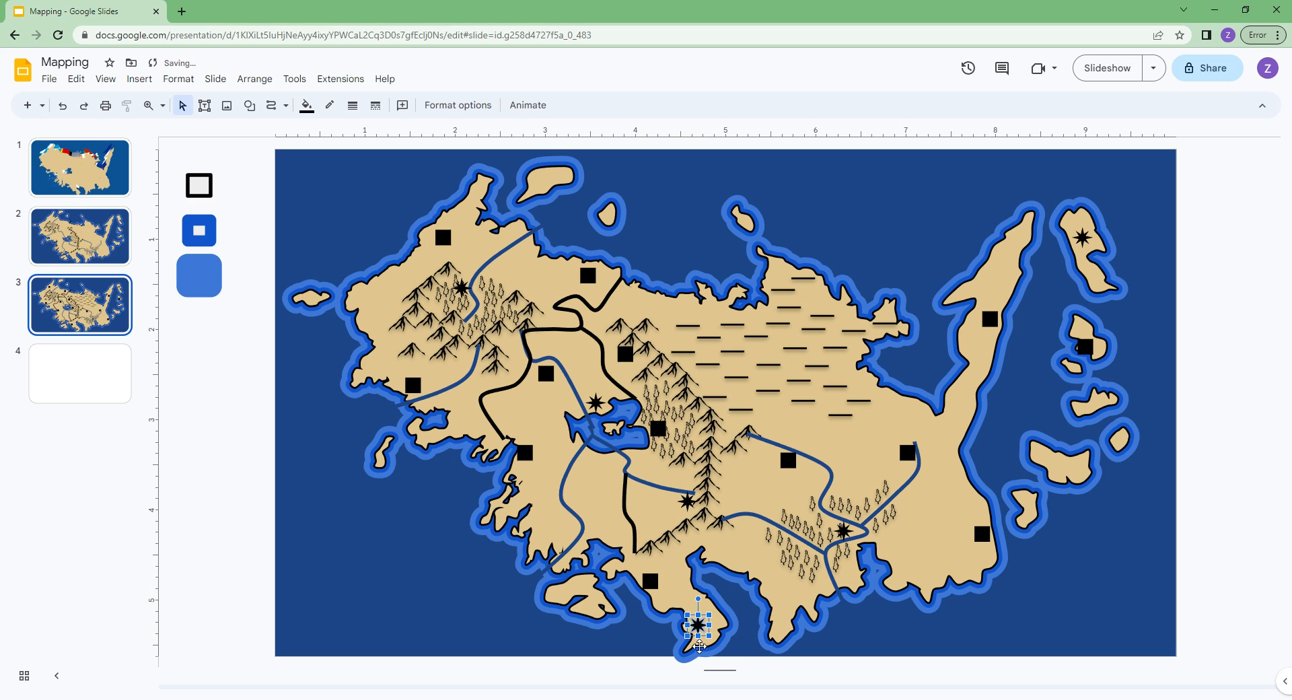
Draw a short Curve border from the southern inlet north towards the mountains, coloured black with a 4px weight
left_click(271, 105)
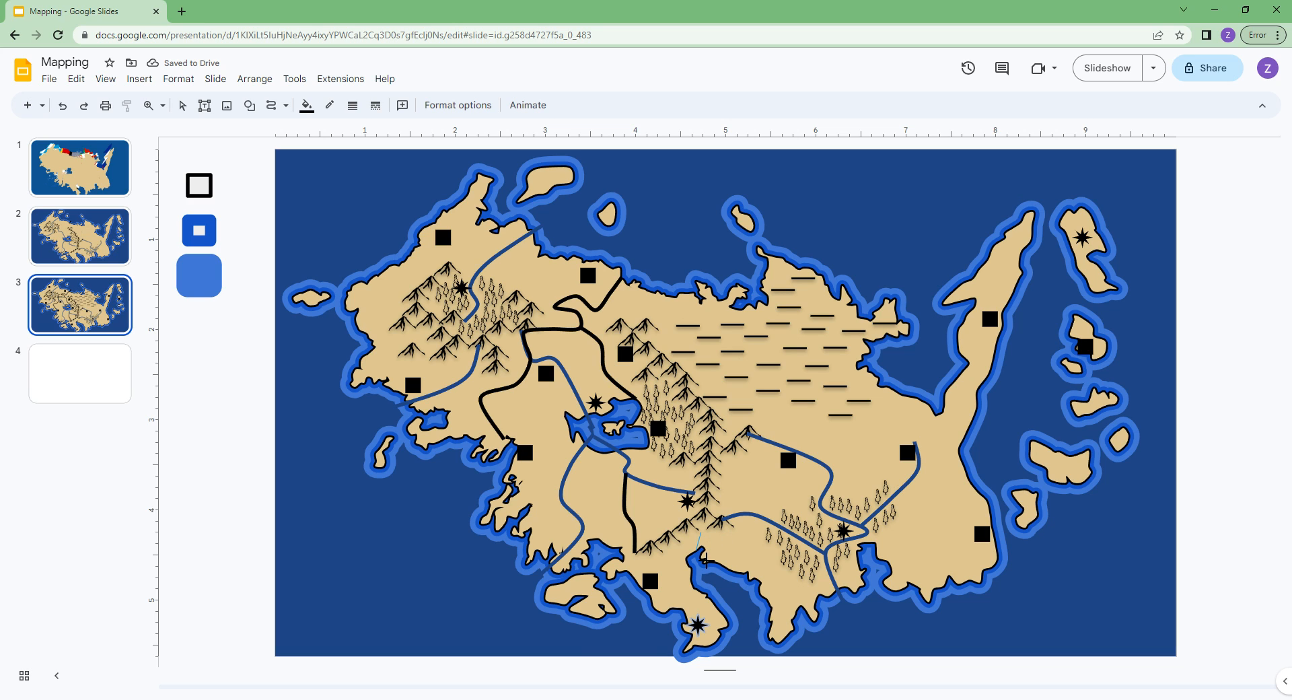
left_click_drag(705, 559, 698, 517)
left_click(329, 105)
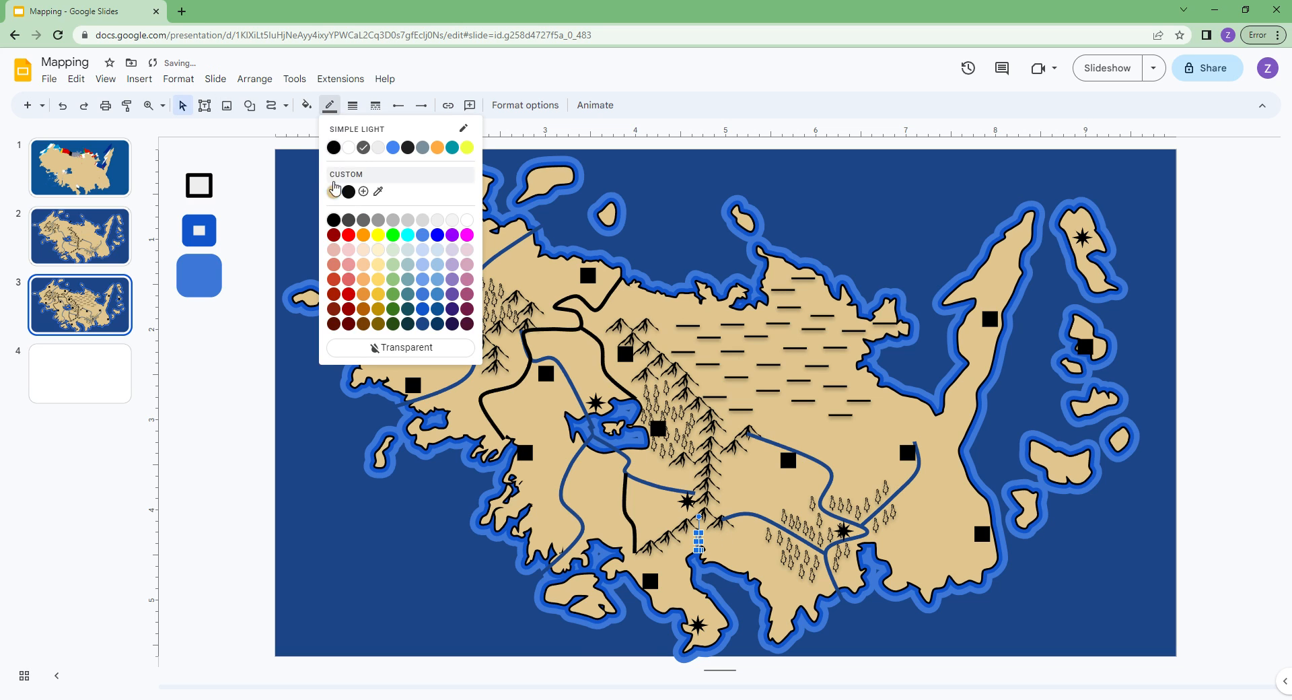
left_click(334, 221)
left_click(353, 106)
left_click(361, 196)
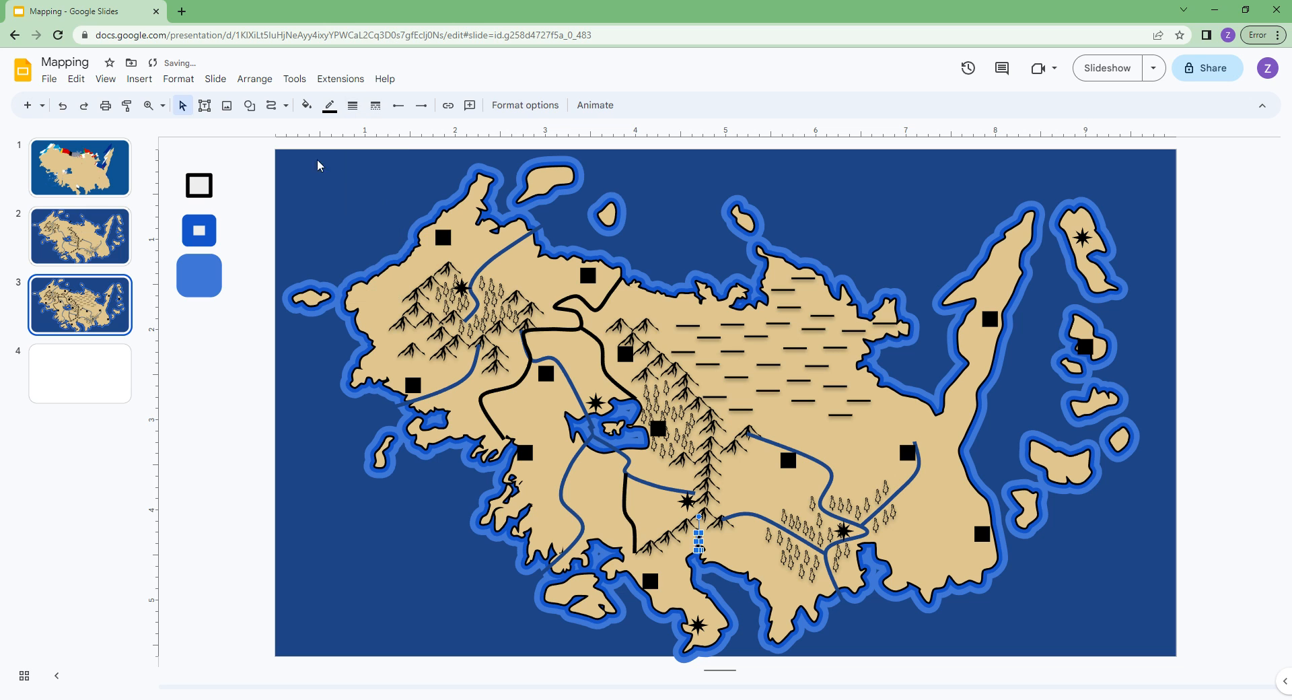
key("Escape")
Extend the short southern border's upper end point to meet the mountain range
left_click(149, 105)
left_click(696, 414)
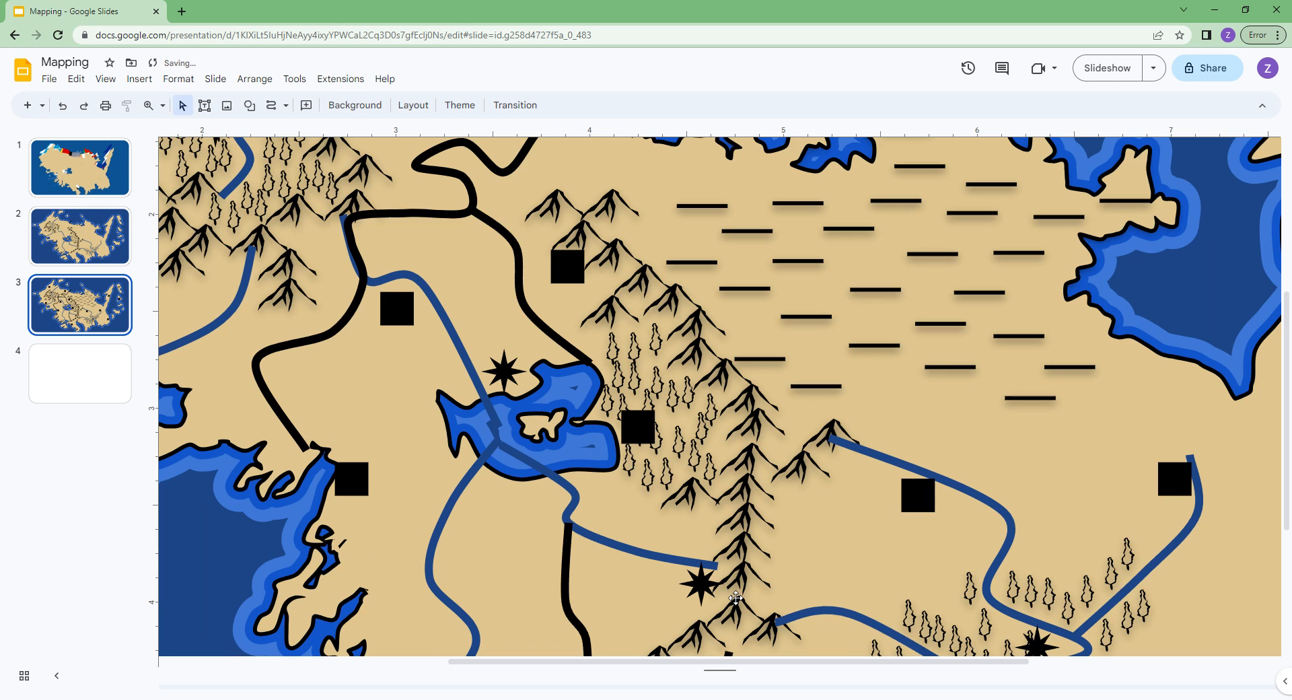
scroll(735, 598, "down", 4)
left_click(730, 398)
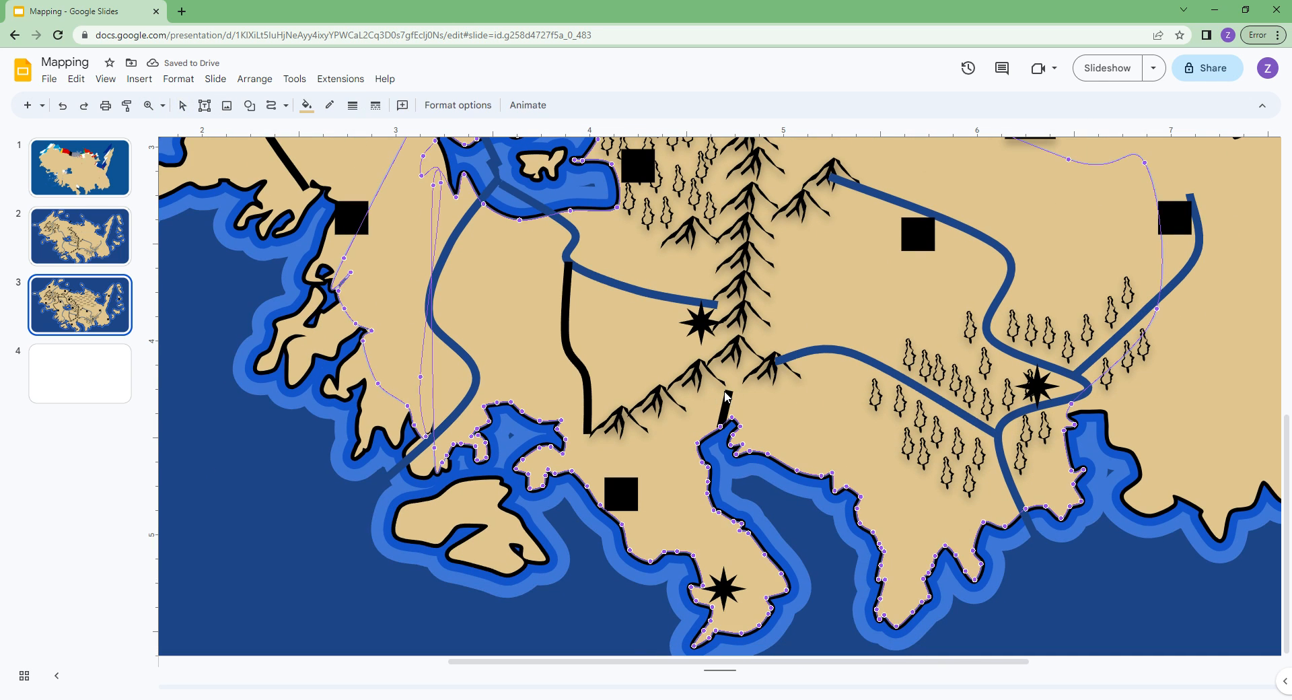
left_click(728, 405)
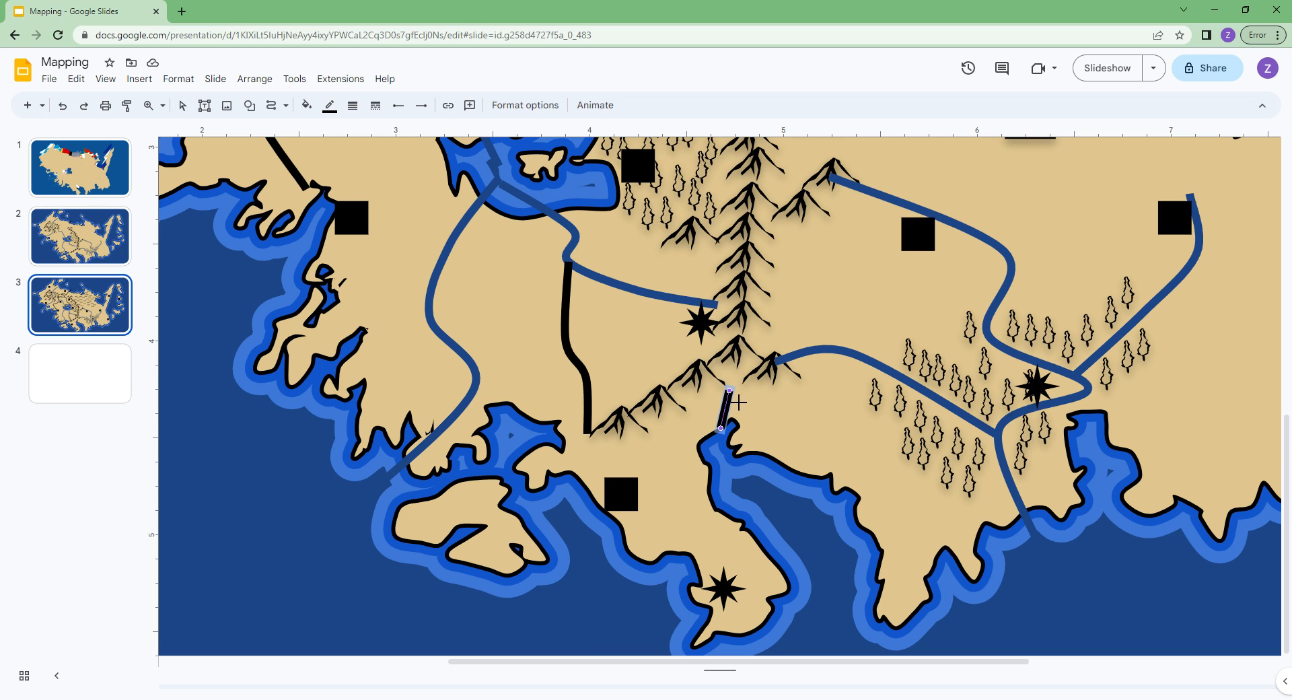
left_click_drag(728, 390, 737, 350)
left_click(829, 587)
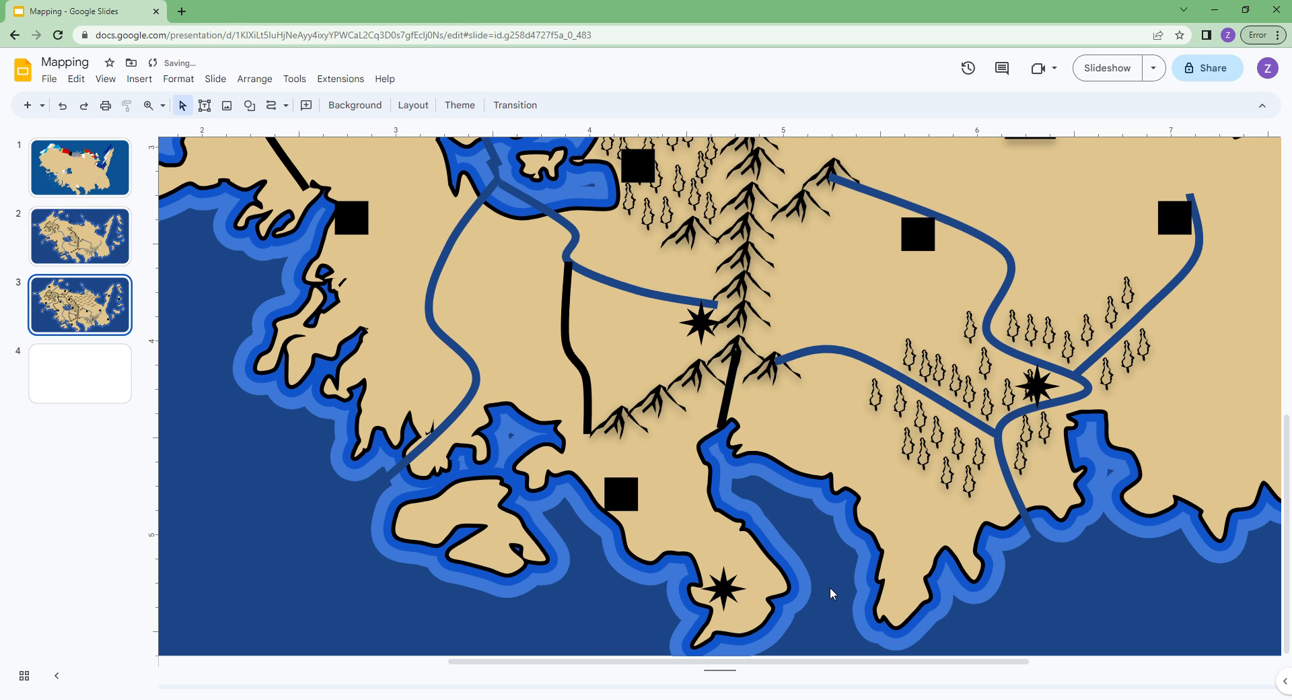
Draw a Curve border across the narrow neck at the base of the northeastern peninsula
scroll(781, 479, "down", 3)
scroll(241, 190, "up", 3)
left_click(162, 105)
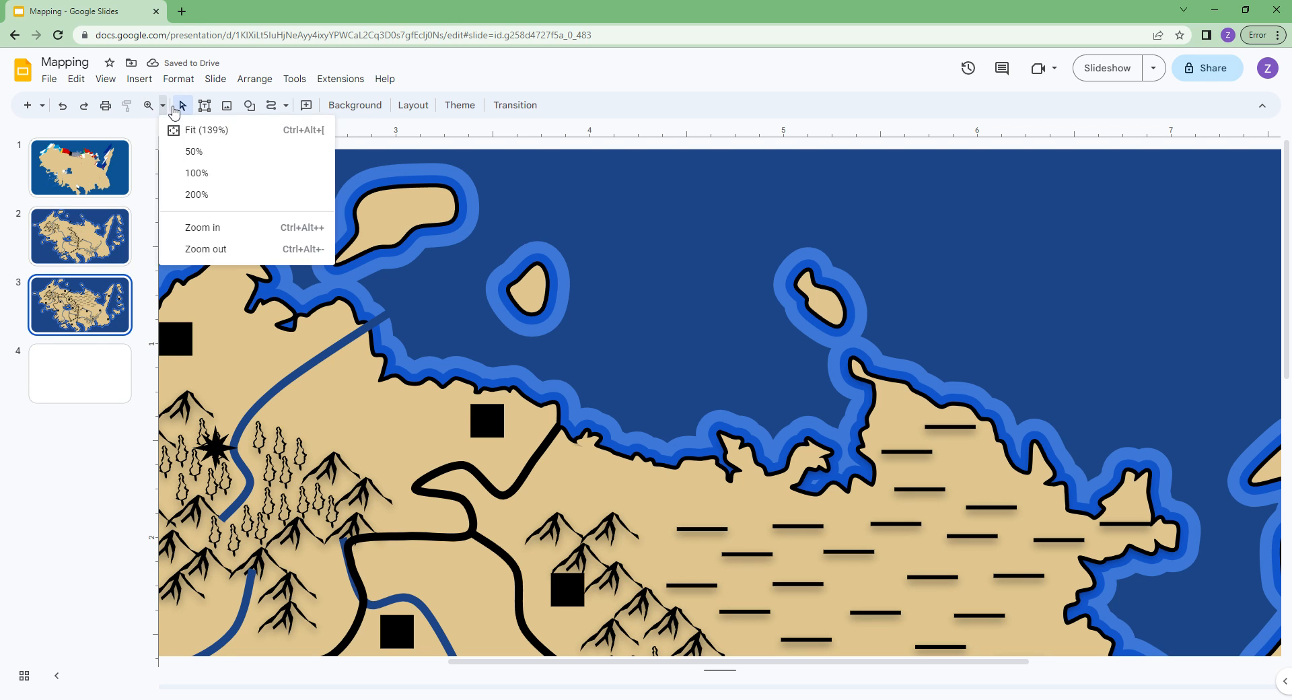
left_click(195, 126)
left_click(1051, 657)
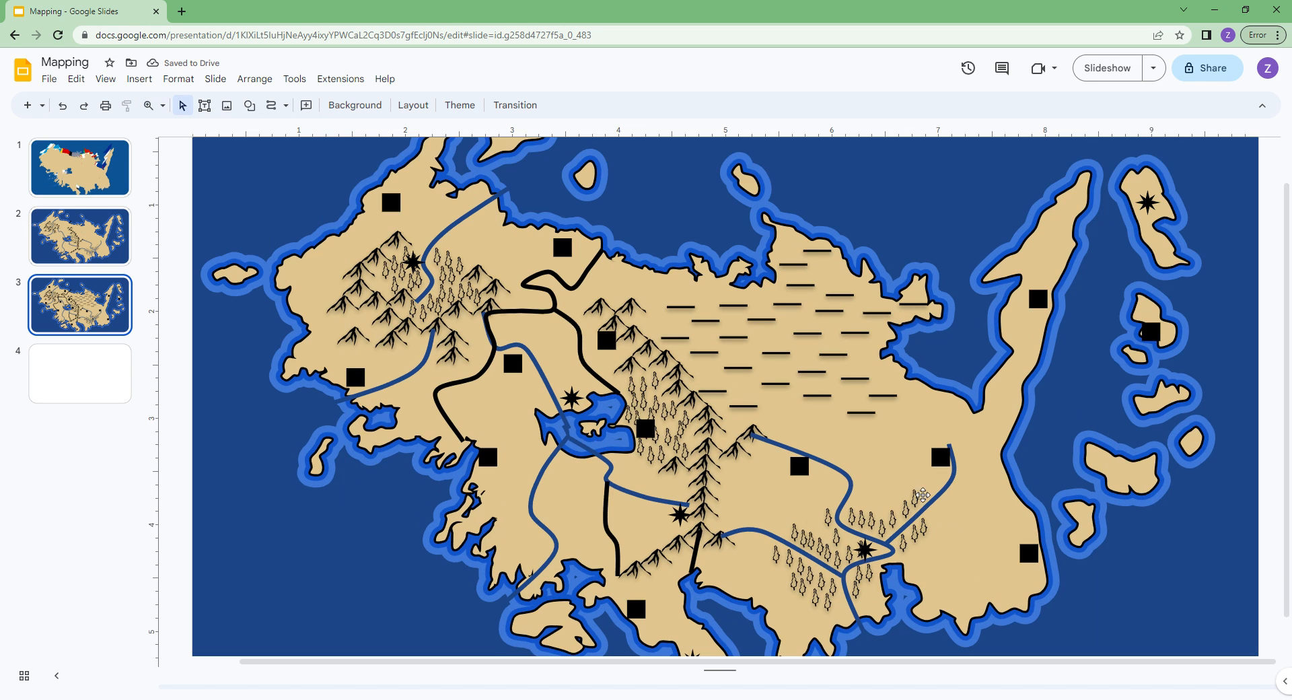
scroll(936, 325, "up", 2)
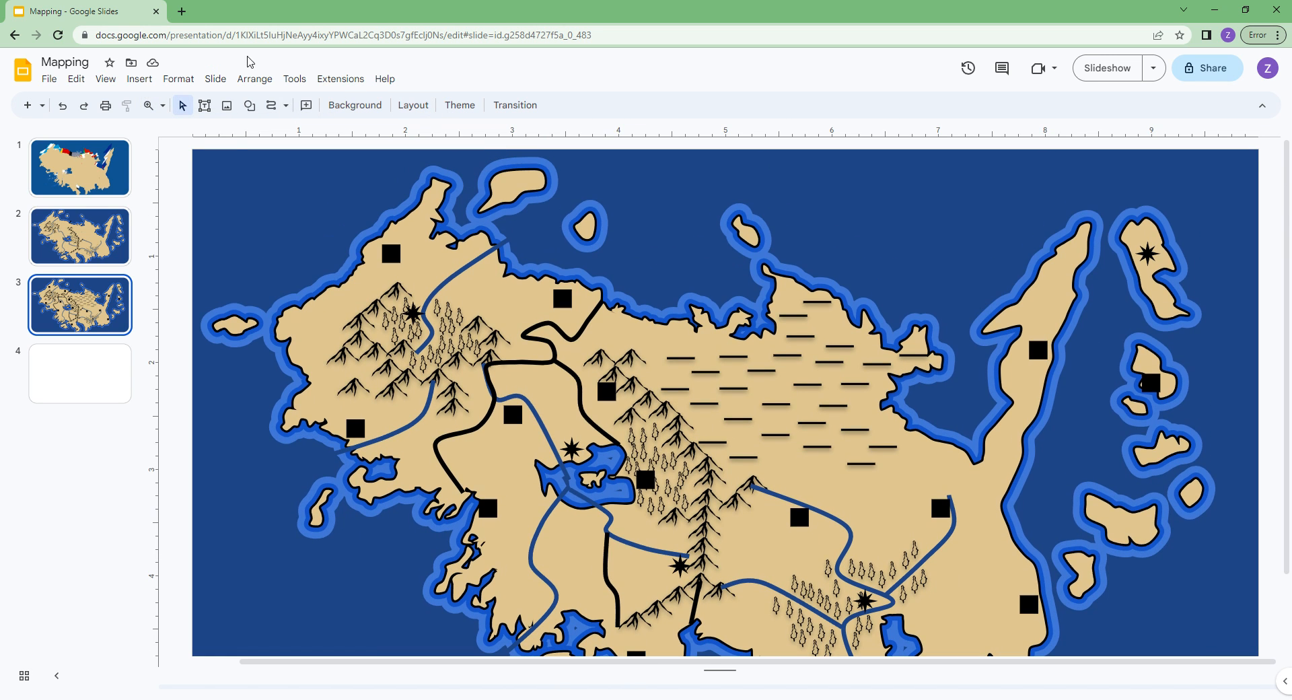
left_click(271, 105)
mouse_move(969, 464)
left_mouse_down()
mouse_move(966, 499)
mouse_move(1012, 528)
left_mouse_up()
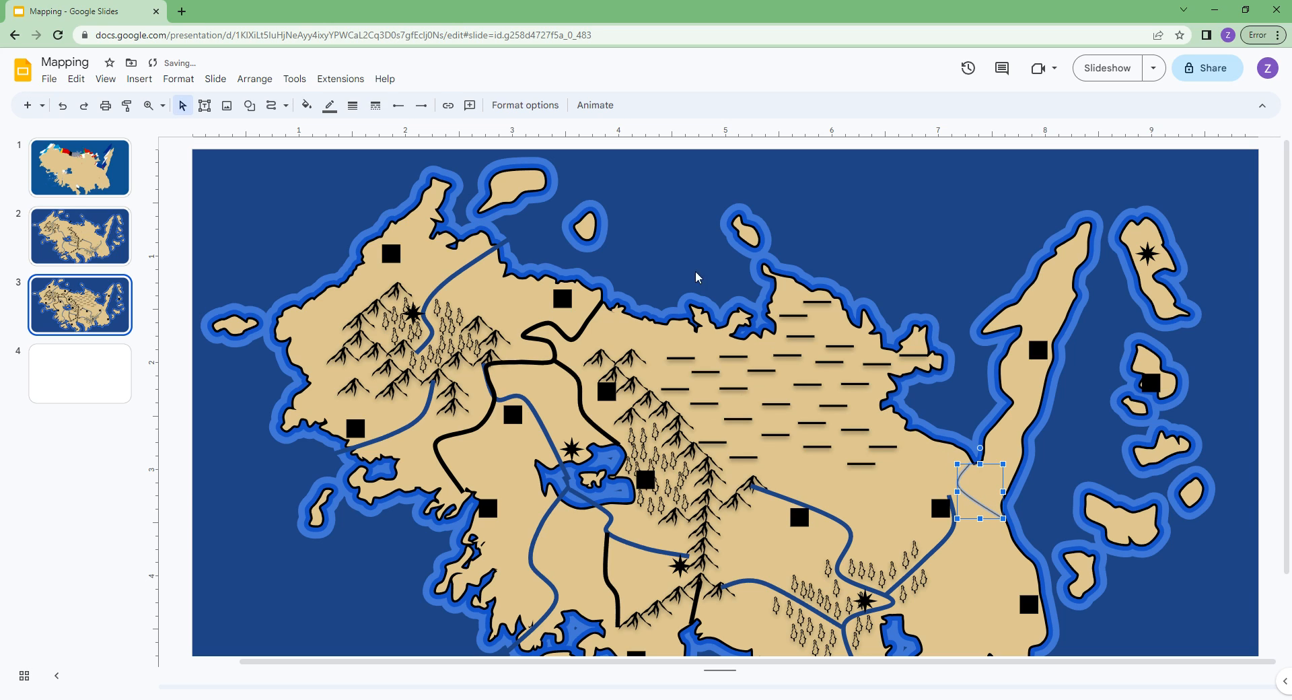
Set the peninsula neck border's line weight to 4px and its colour to black
left_click(352, 105)
left_click(372, 194)
left_click(329, 106)
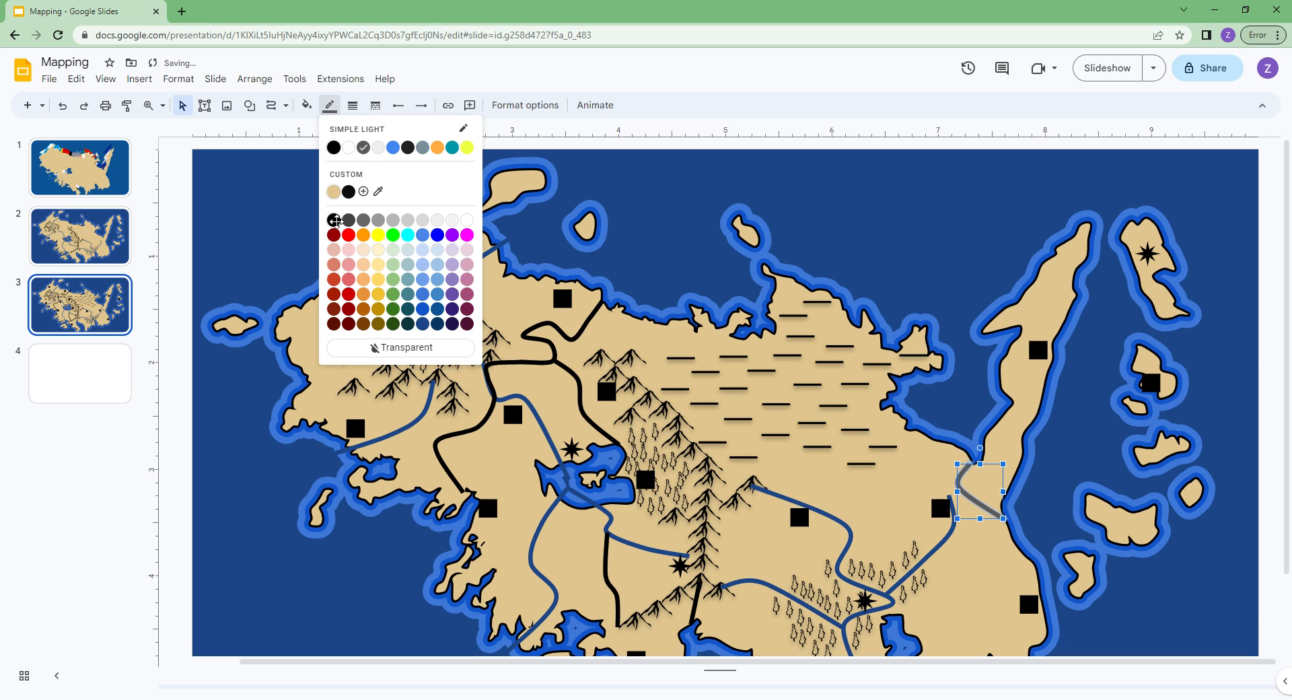
left_click(333, 220)
left_click(251, 163)
left_click(272, 105)
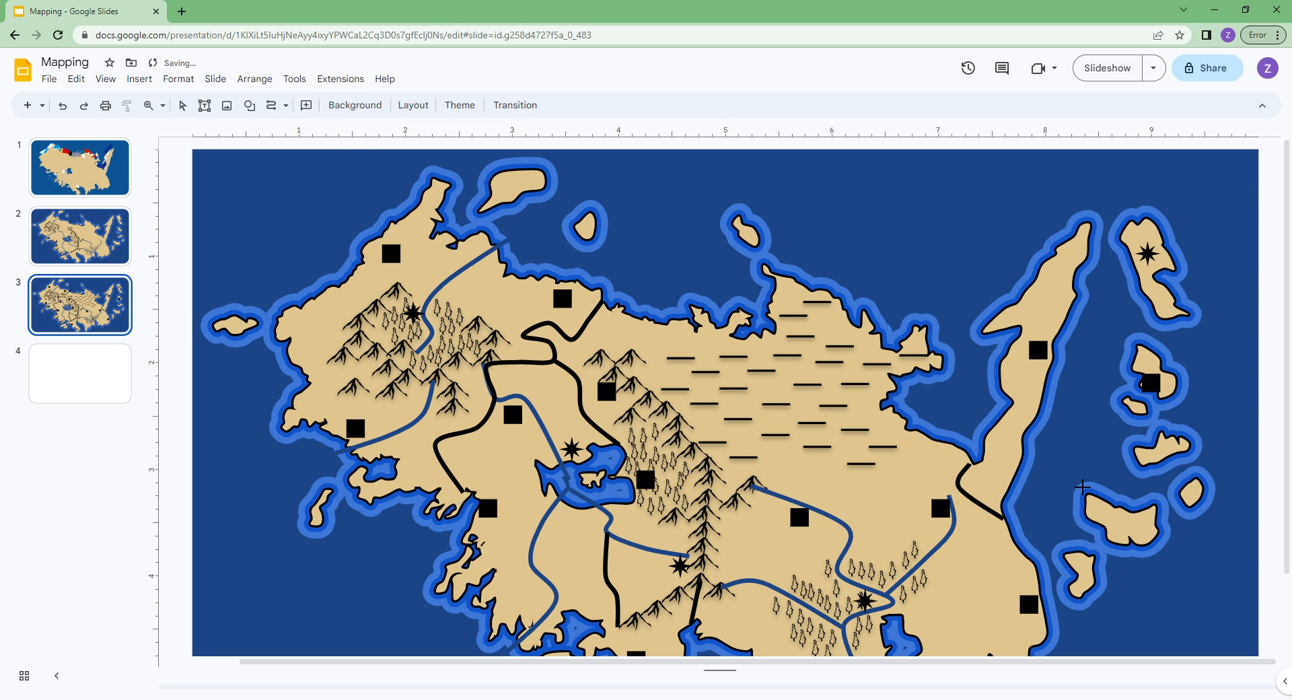
scroll(1079, 501, "down", 3)
scroll(1102, 466, "up", 3)
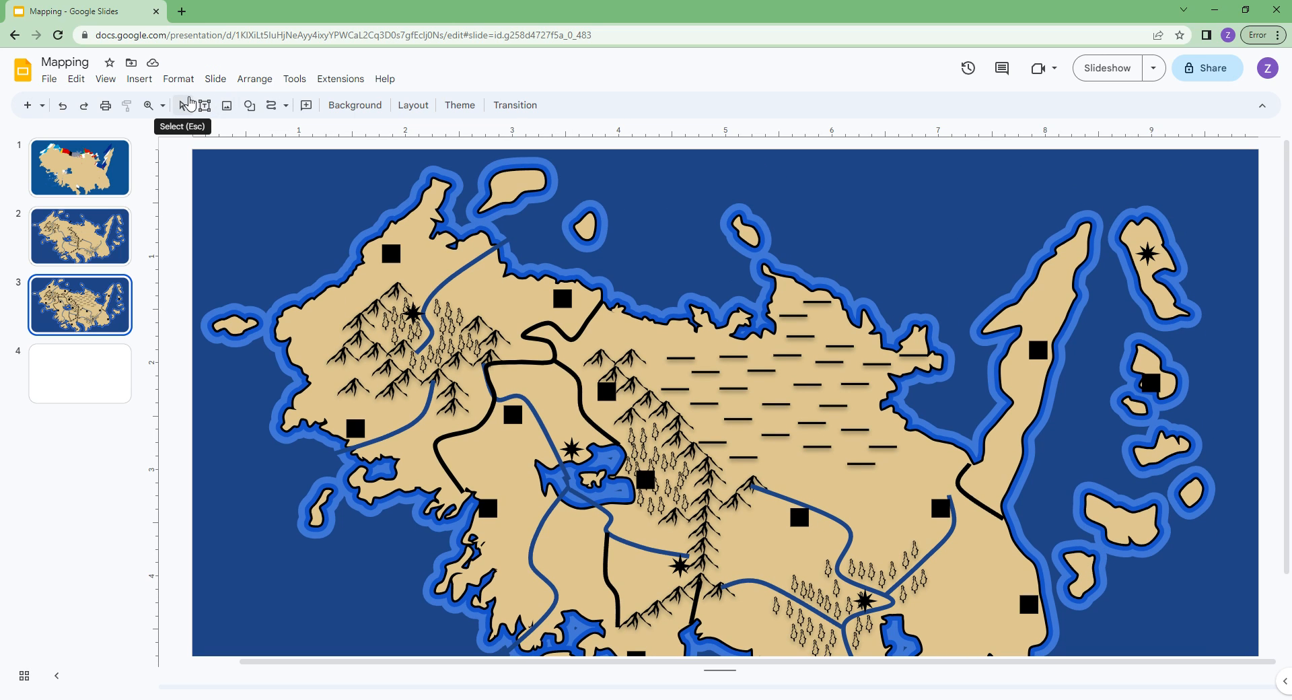
left_click(182, 105)
Draw a U-shaped Curve through the sea around the eastern islands and reshape its western side by moving its end points
scroll(1152, 313, "down", 2)
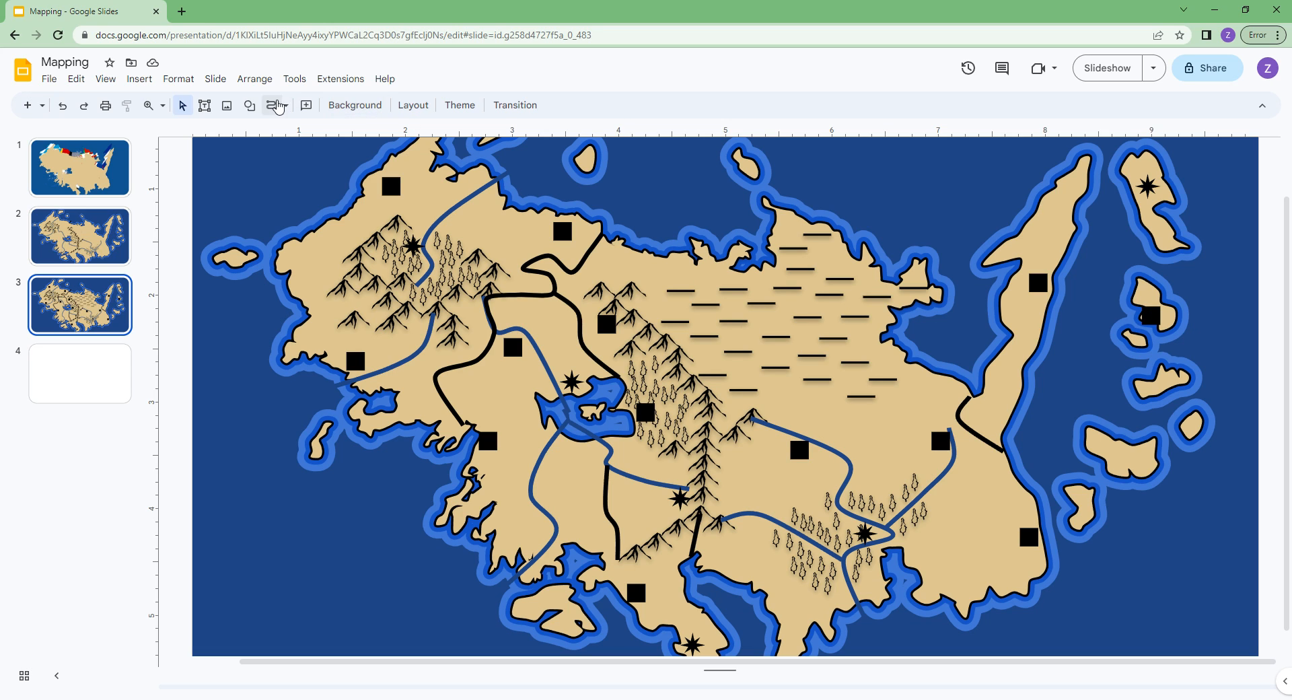
left_click(271, 105)
mouse_move(1054, 496)
left_mouse_down()
mouse_move(1070, 567)
mouse_move(1105, 570)
mouse_move(1179, 536)
mouse_move(1241, 413)
mouse_move(1246, 466)
mouse_move(1228, 225)
mouse_move(1236, 268)
left_mouse_up()
double_click(1038, 463)
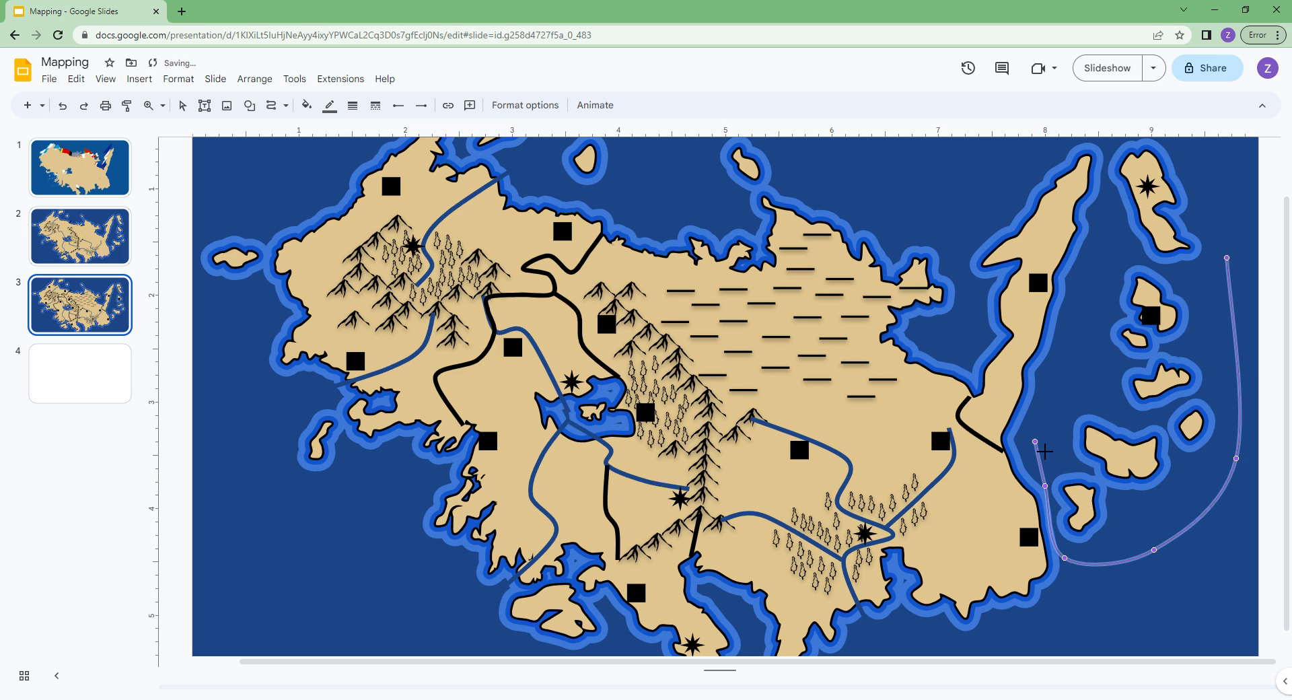
mouse_move(1036, 442)
left_mouse_down()
mouse_move(1055, 357)
mouse_move(1088, 308)
left_mouse_up()
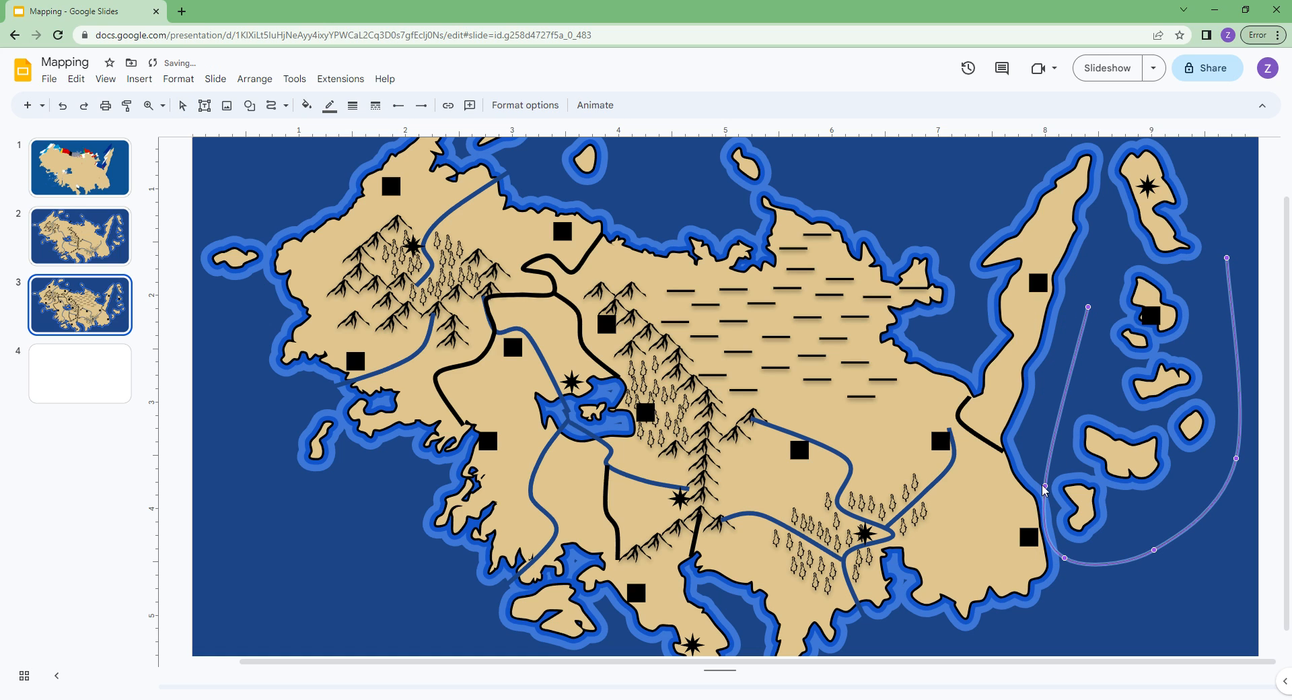
left_click_drag(1046, 485, 1047, 462)
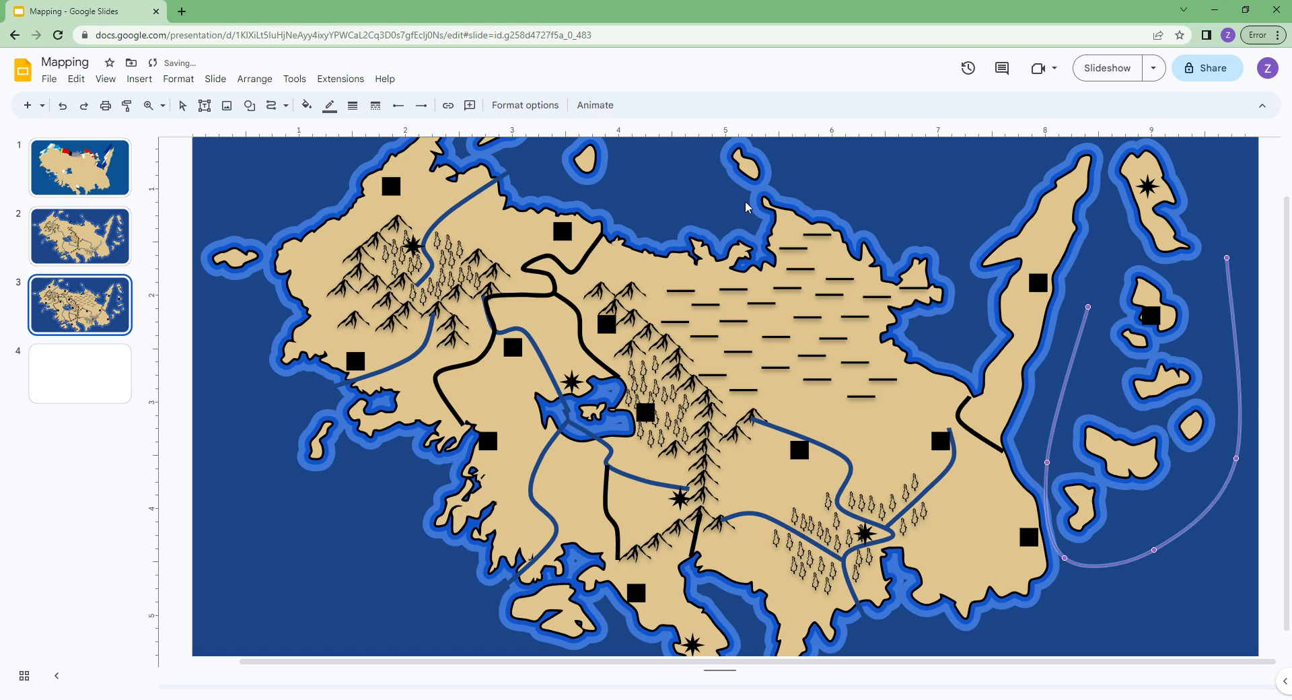
Style the curve around the eastern islands as a dotted black line with a 3px weight
left_click(352, 105)
left_click(375, 105)
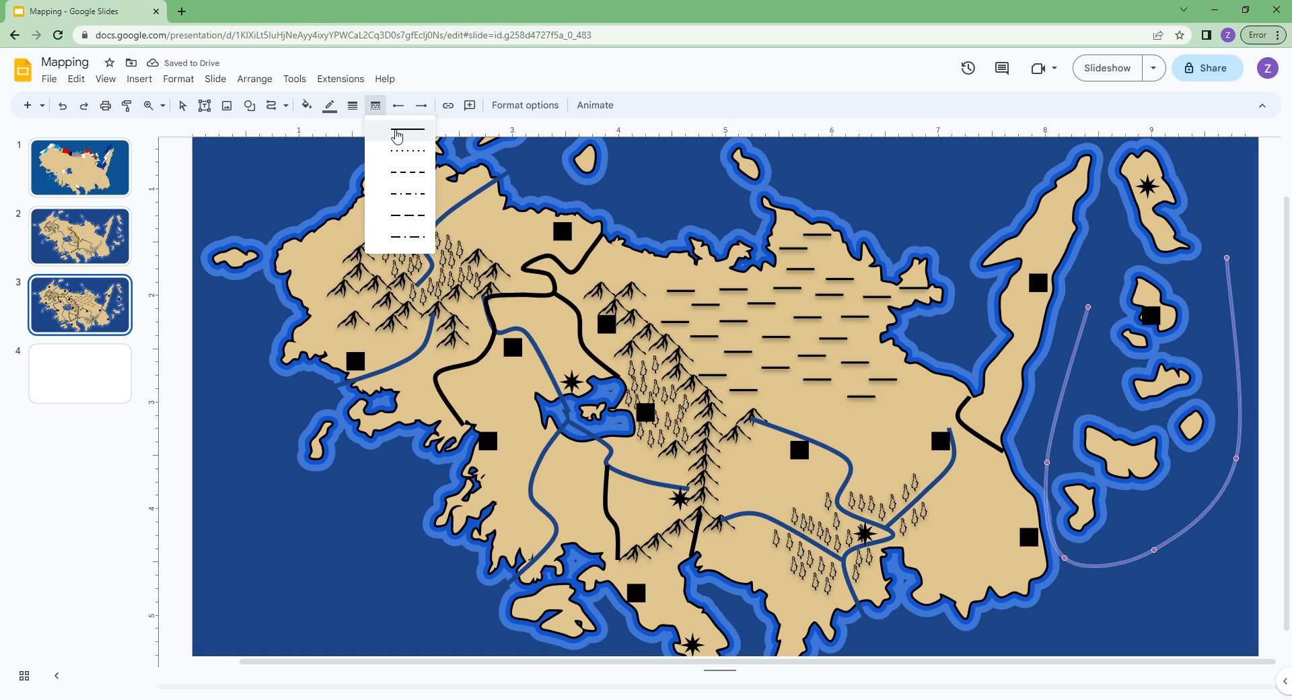
left_click(351, 104)
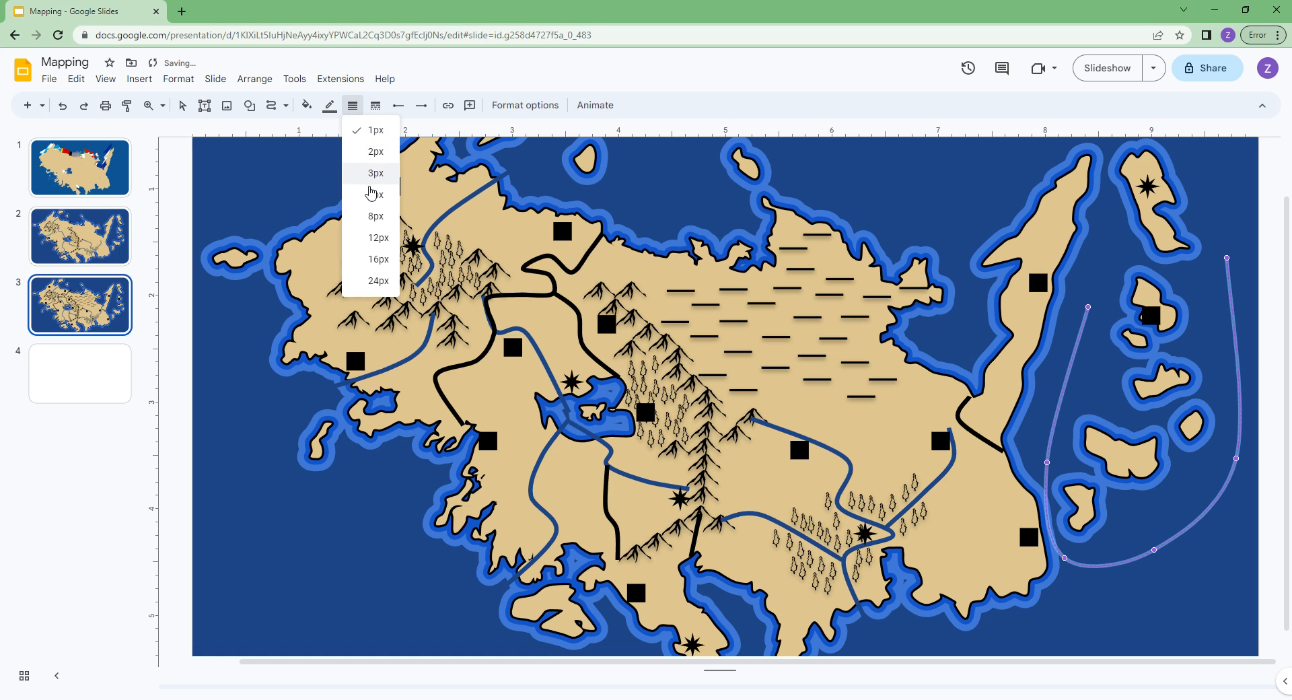
left_click(371, 194)
left_click(352, 105)
left_click(370, 173)
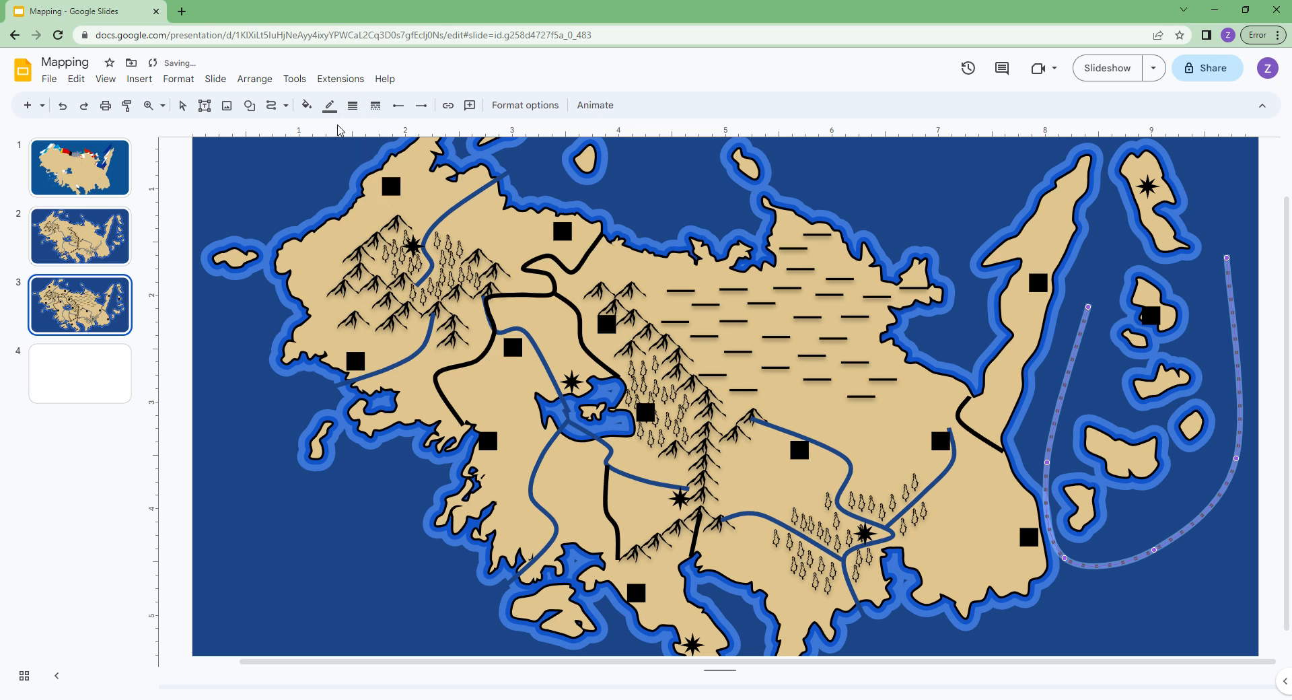
left_click(329, 105)
left_click(338, 222)
key("Escape")
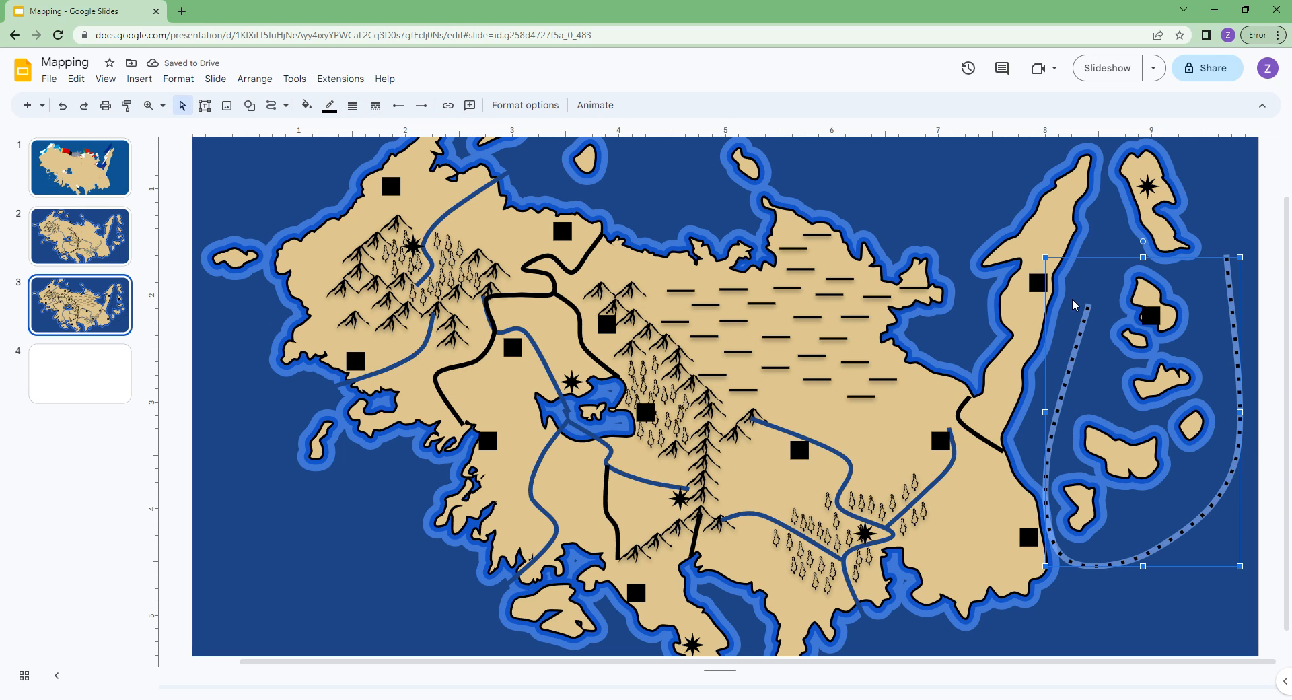
Group all the black border lines on the continent together with the dotted sea border around the eastern islands
key("Escape")
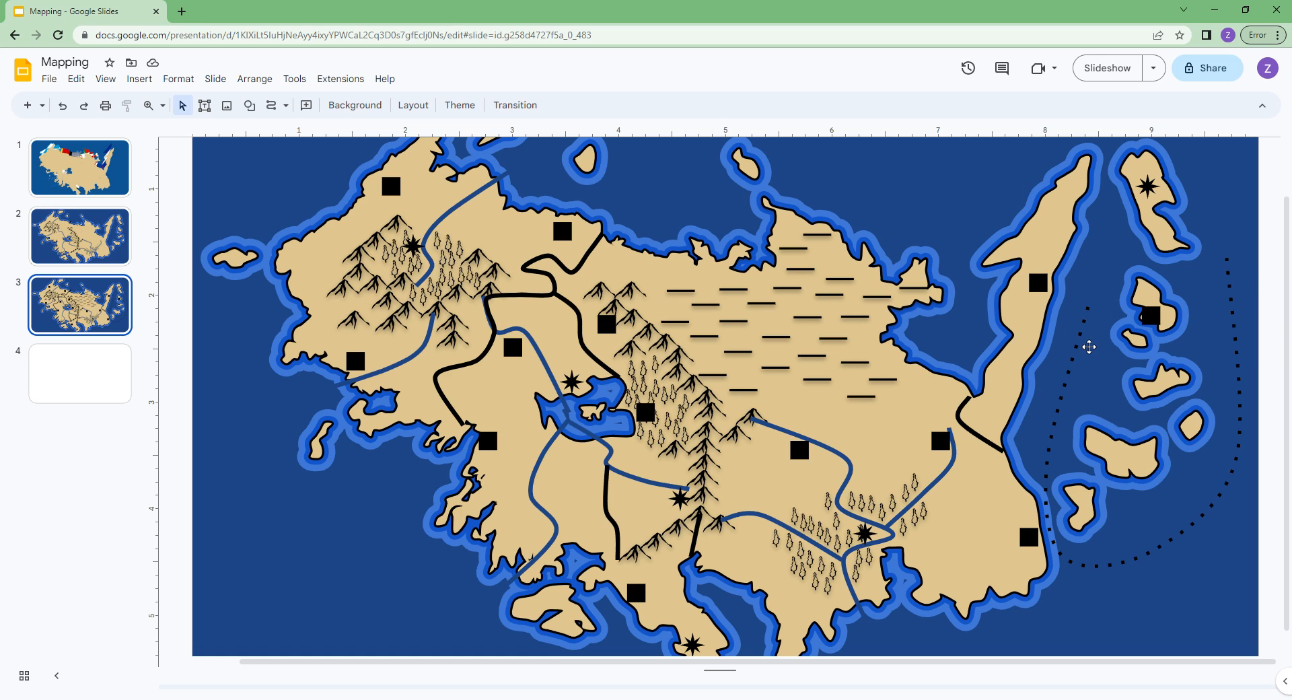
left_click(1089, 346)
left_click(968, 419, "shift")
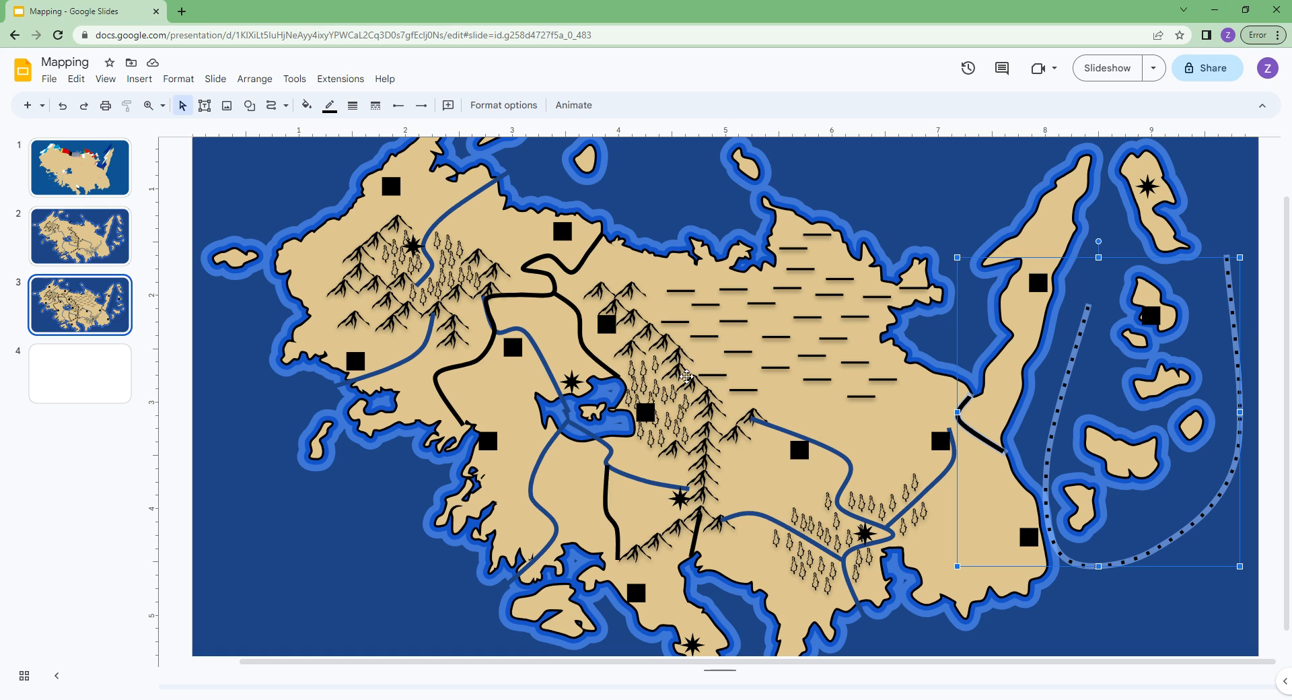
left_click(556, 268)
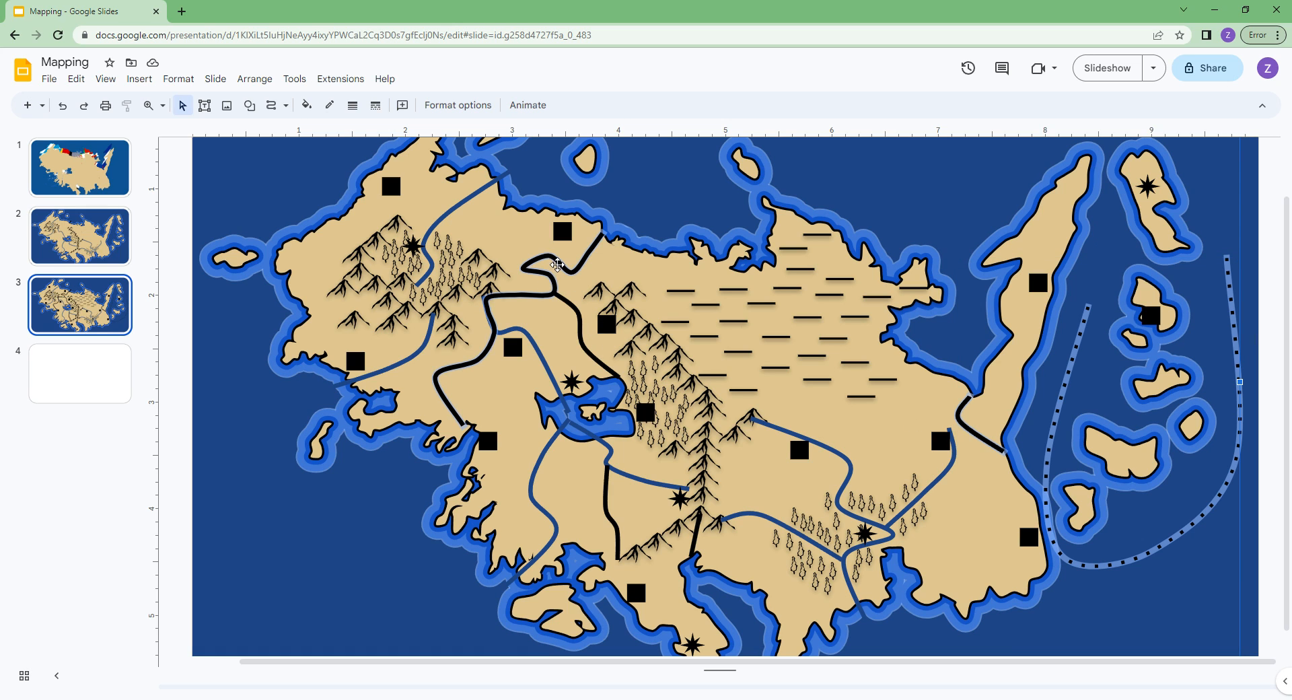
left_click(568, 312)
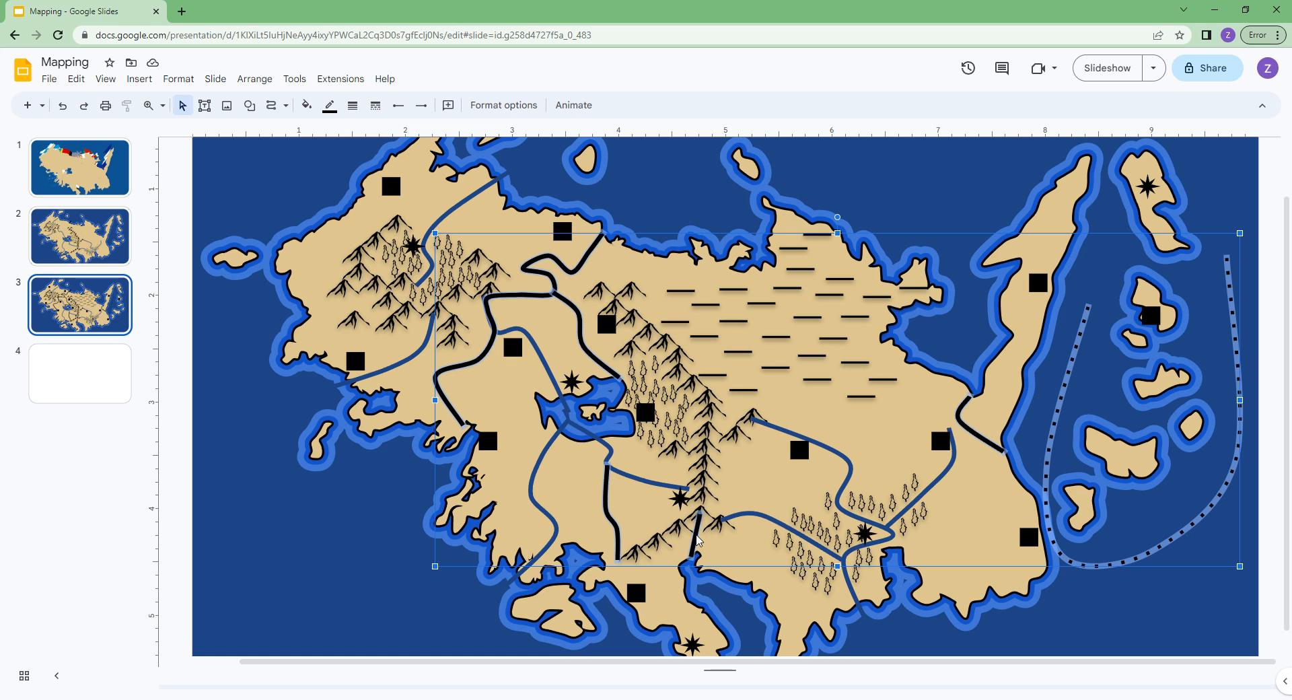
right_click(697, 538)
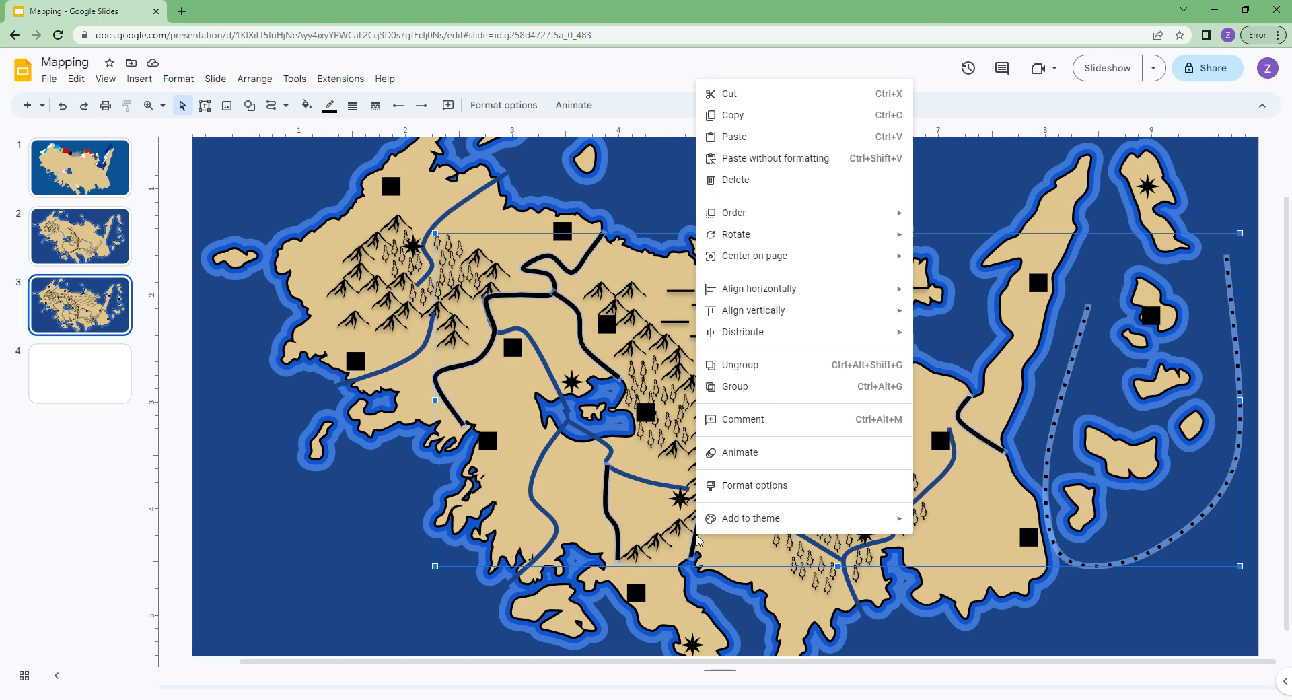
left_click(752, 397)
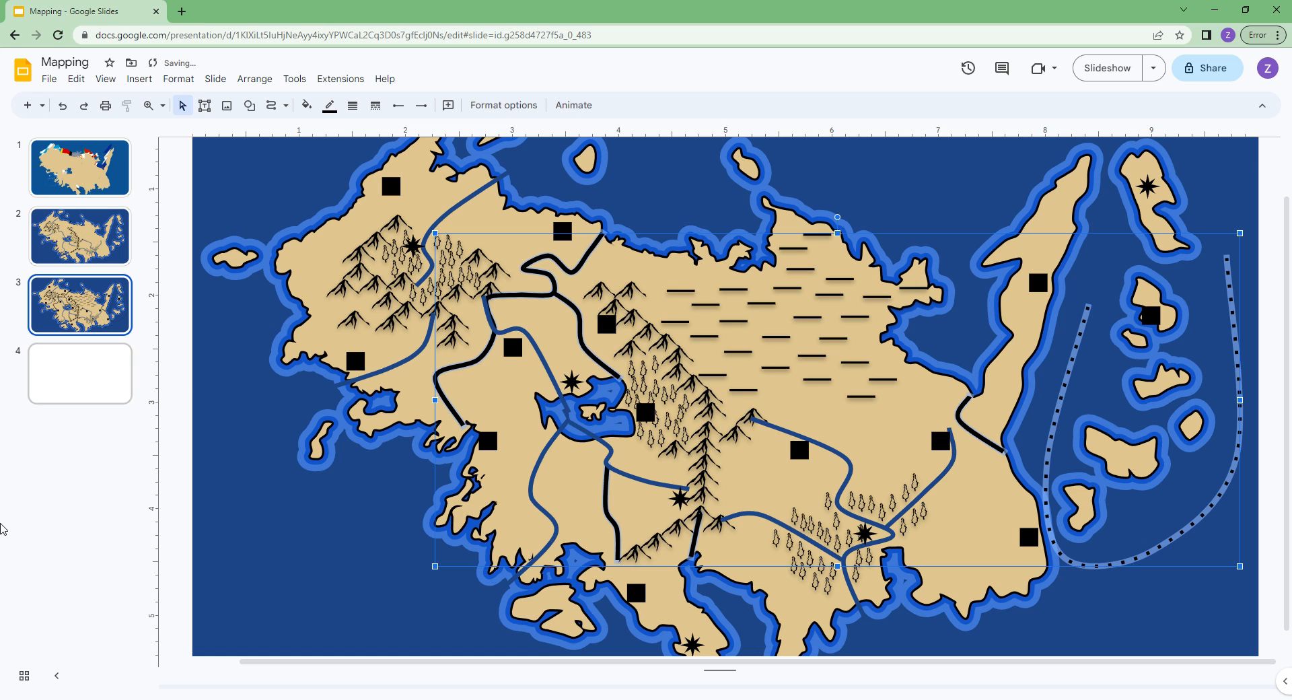
left_click(177, 452)
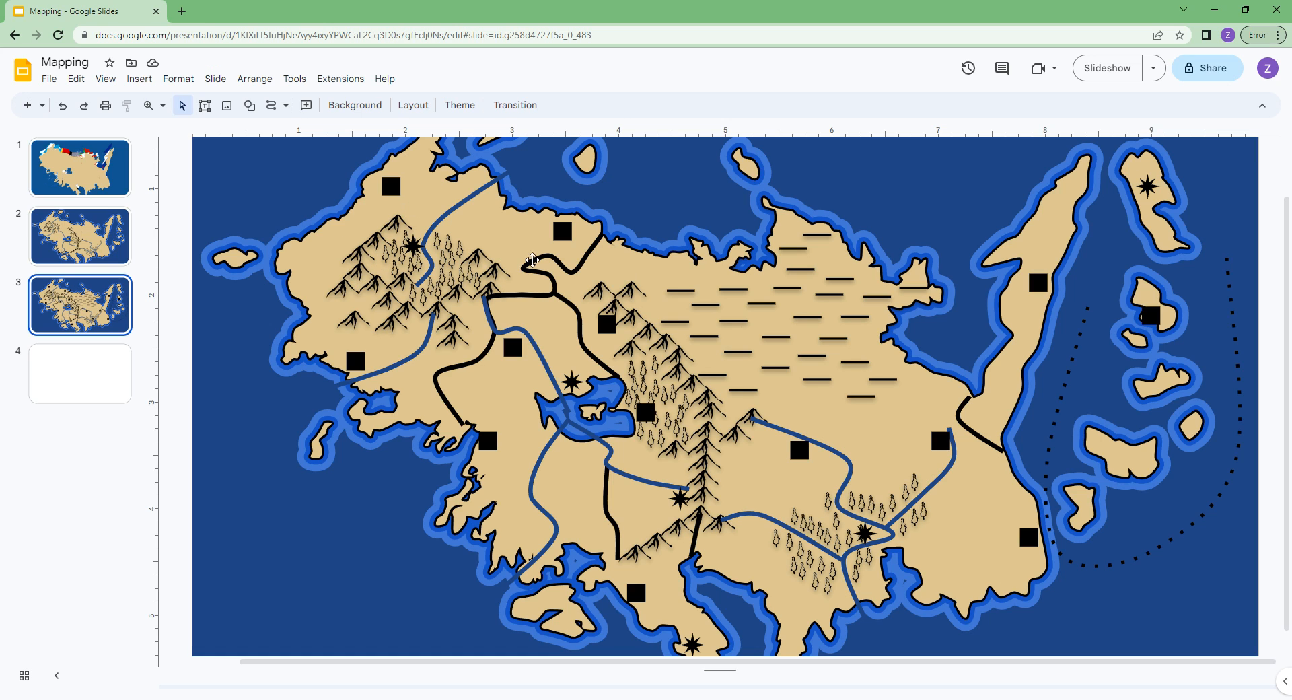
Select the black square and star settlement markers across the continent and eastern islands and group them
left_click(396, 192)
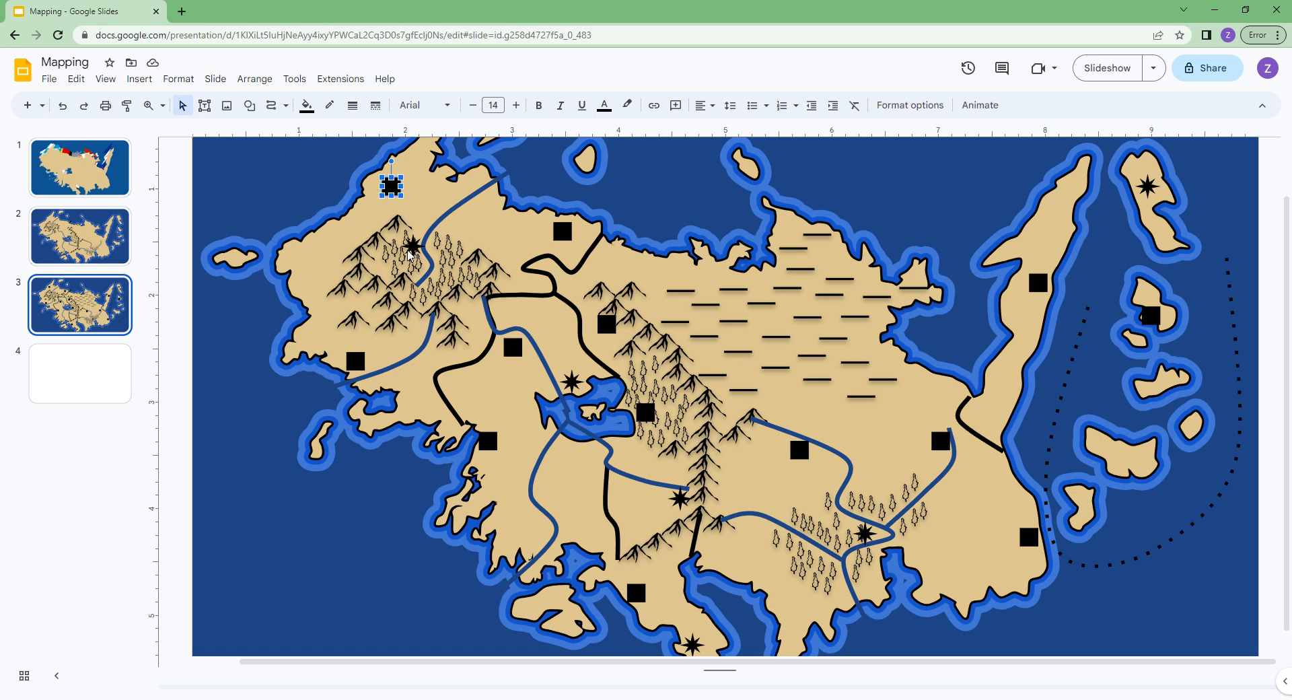
left_click(359, 361, "shift")
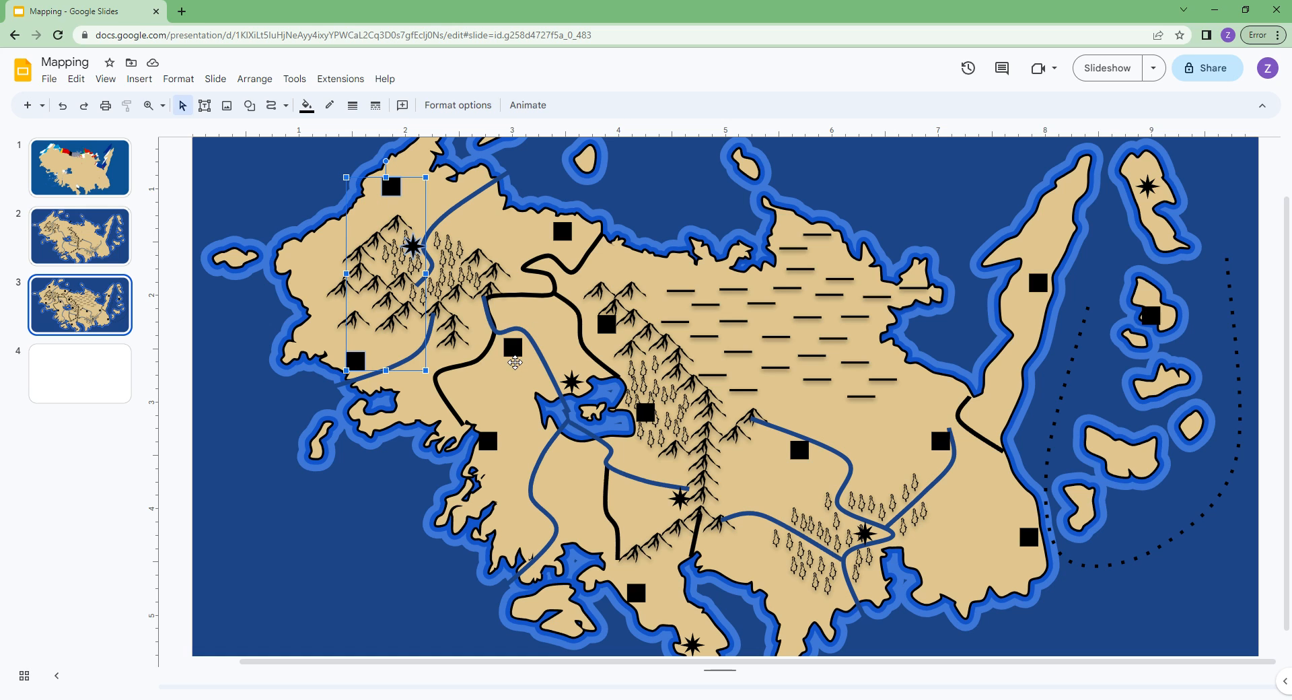
left_click(514, 356, "shift")
left_click(489, 442, "shift")
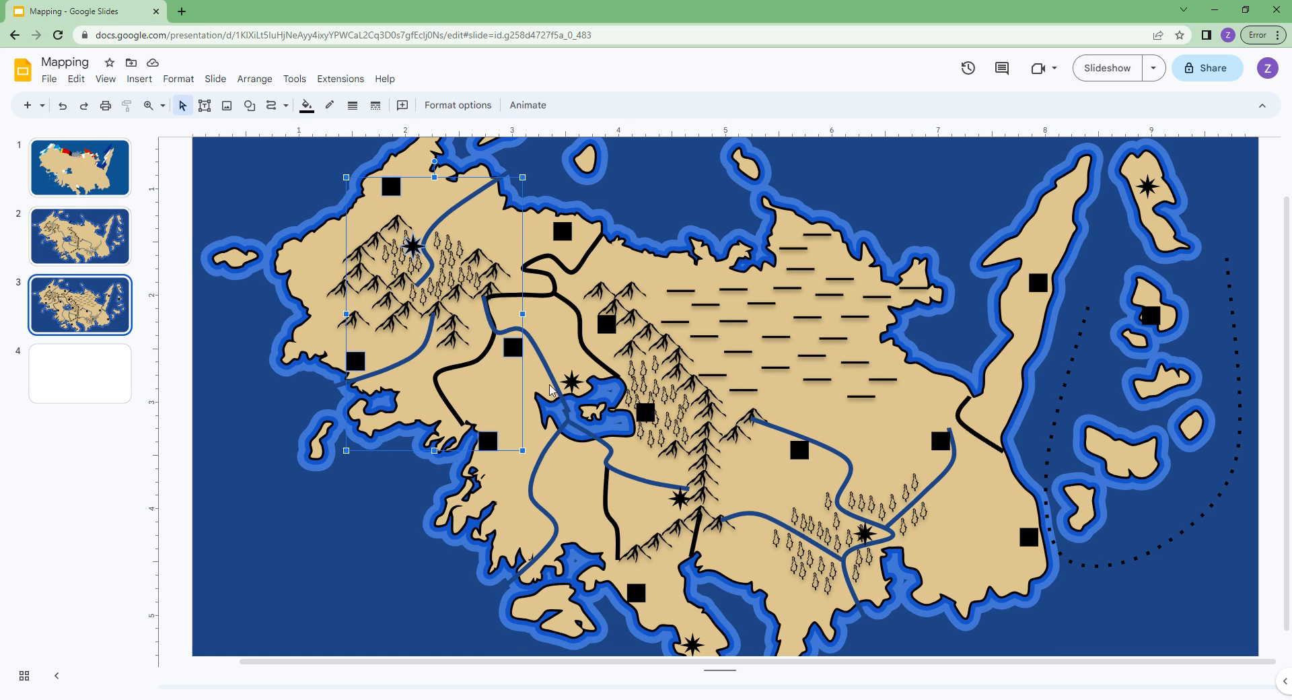
left_click(570, 383, "shift")
left_click(604, 331, "shift")
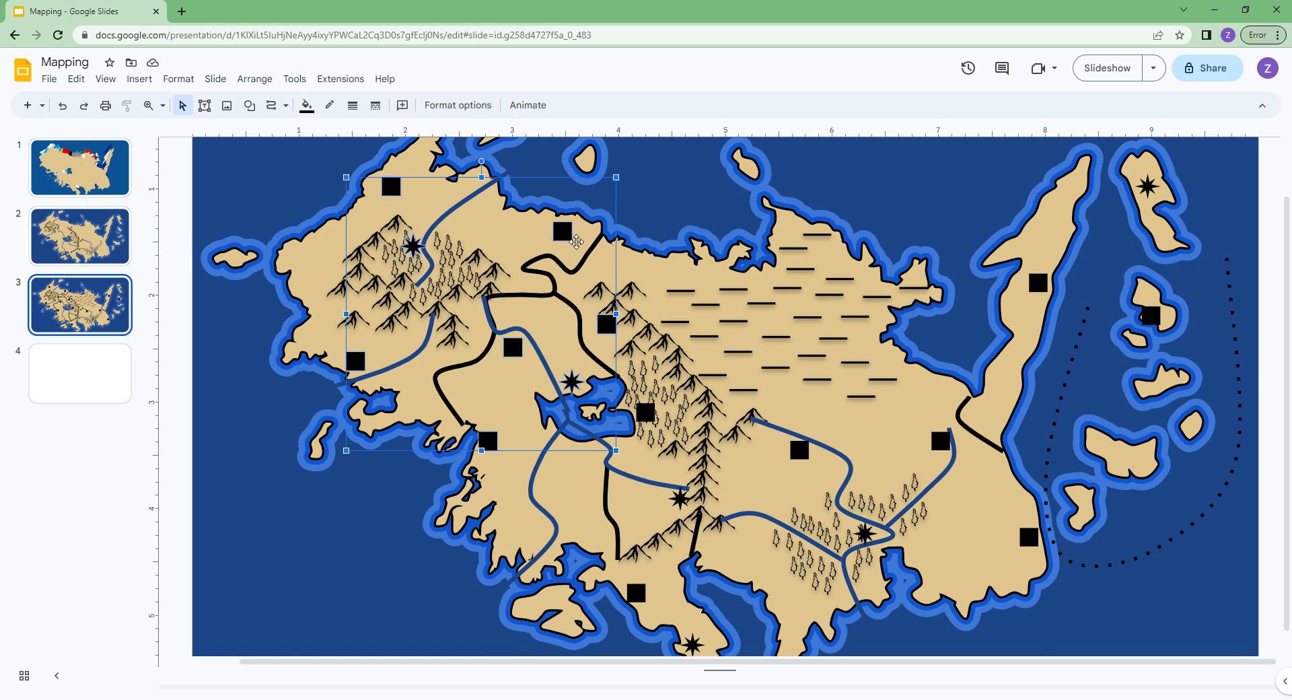
left_click(662, 417, "shift")
left_click(681, 499, "shift")
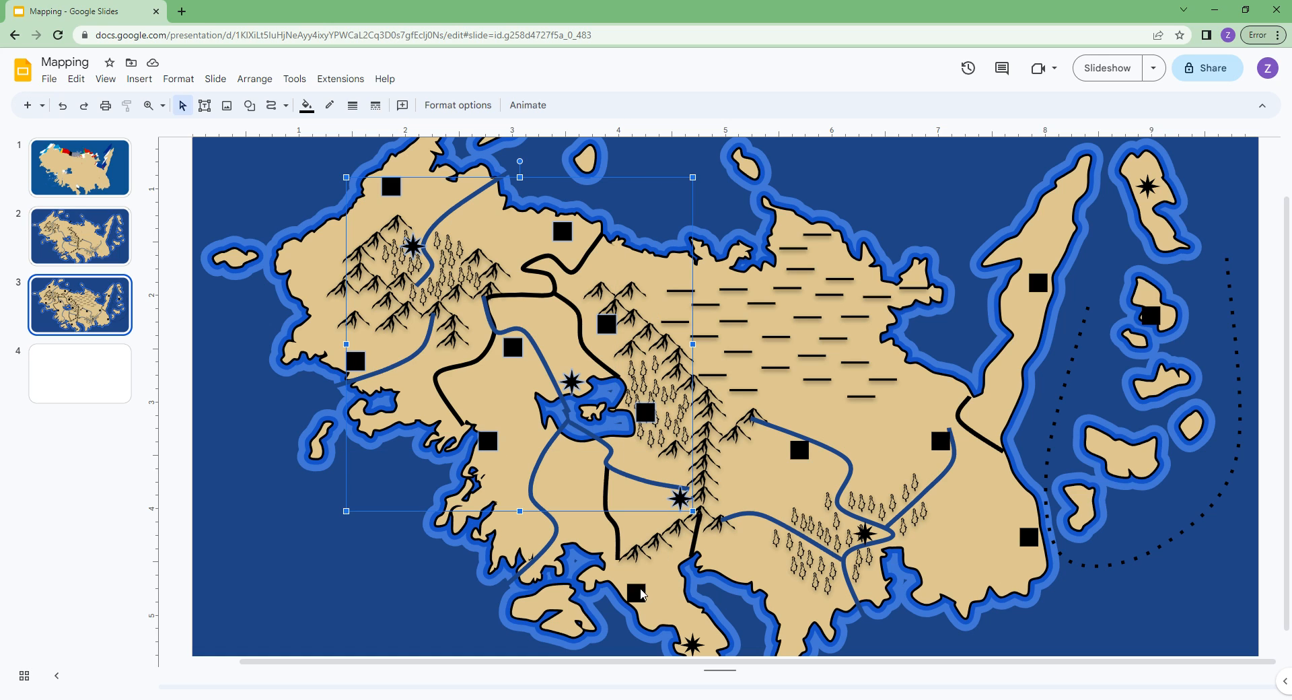
left_click(643, 594, "shift")
left_click(693, 646, "shift")
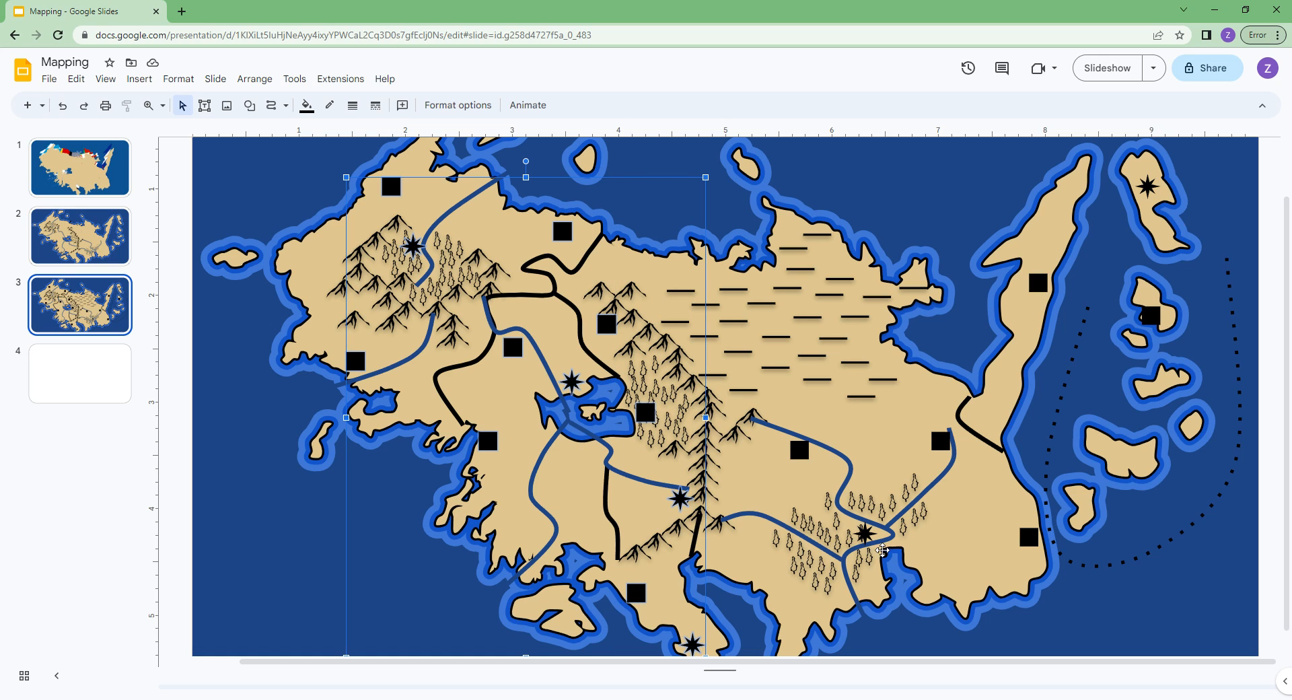
left_click(866, 536, "shift")
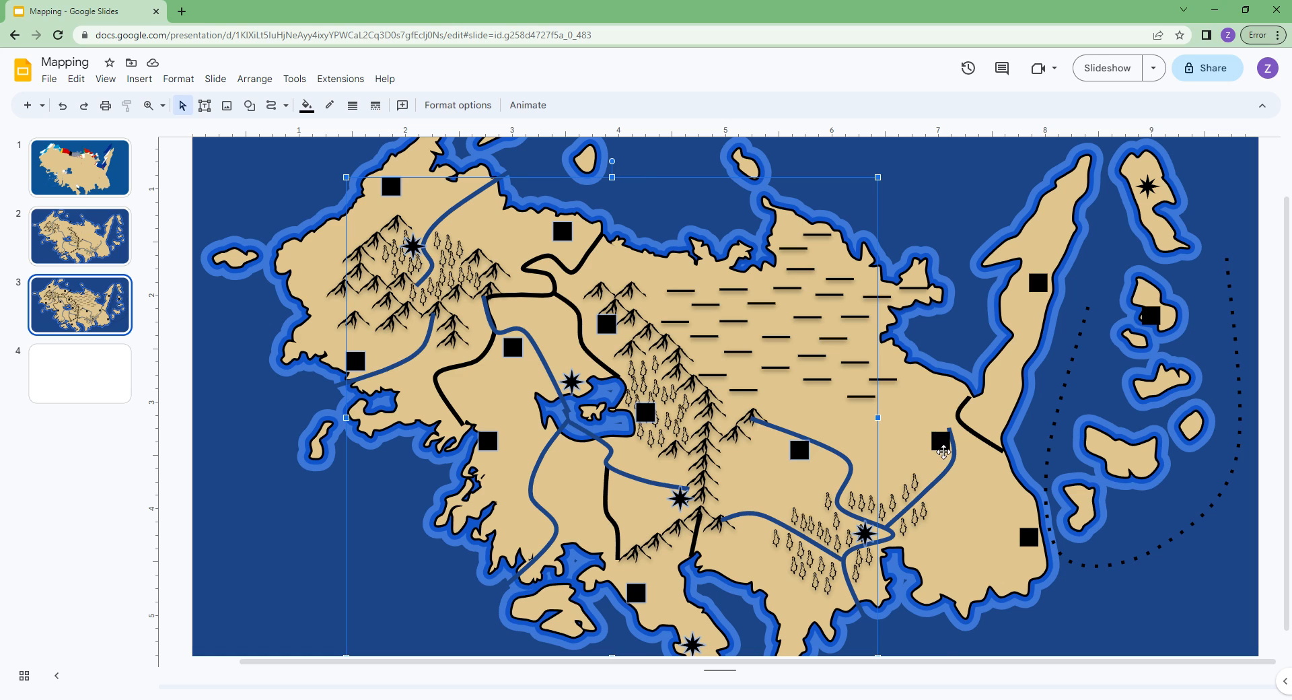
left_click(940, 444, "shift")
left_click(1029, 538, "shift")
left_click(1037, 284, "shift")
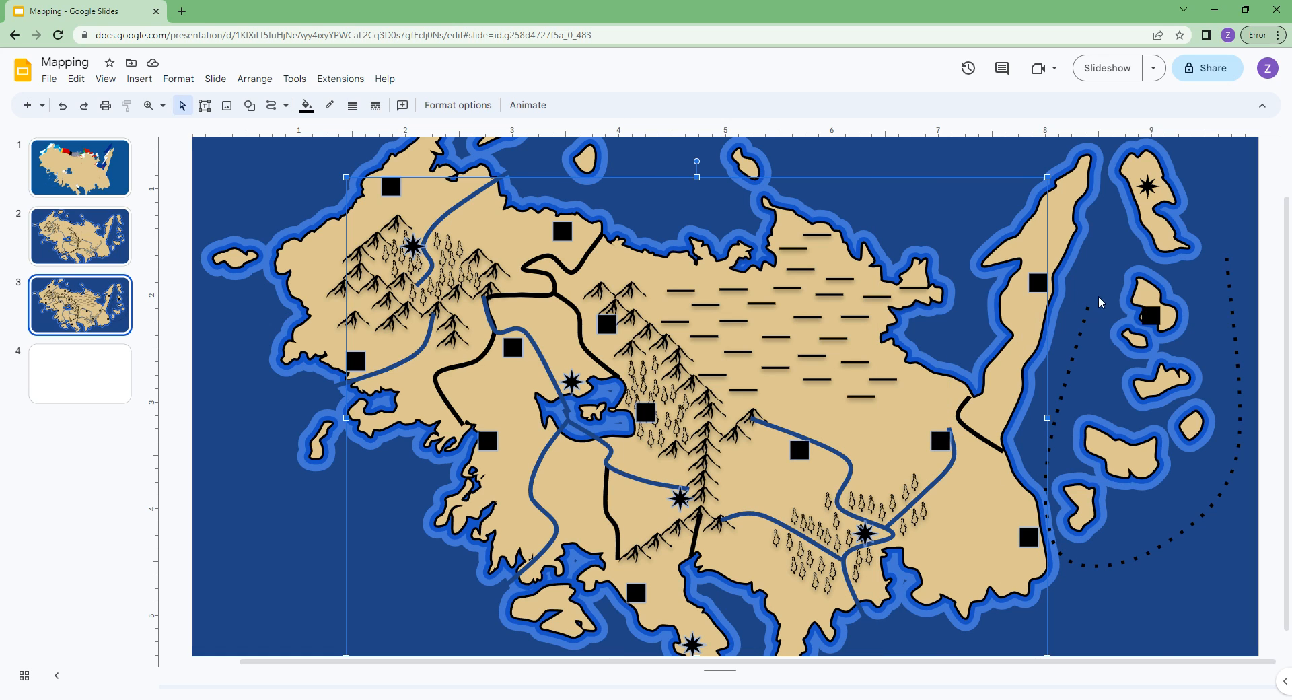
left_click(1149, 315, "shift")
left_click(1147, 187, "shift")
right_click(1149, 189)
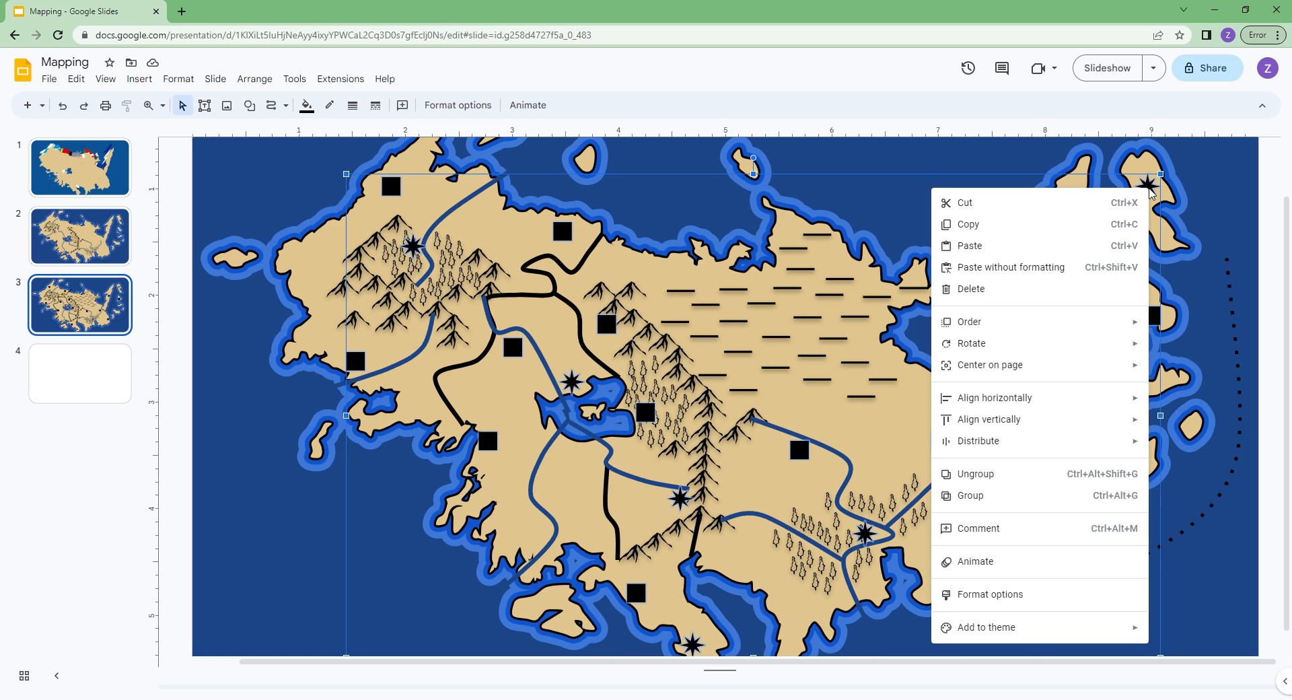
left_click(977, 495)
left_click(1236, 214)
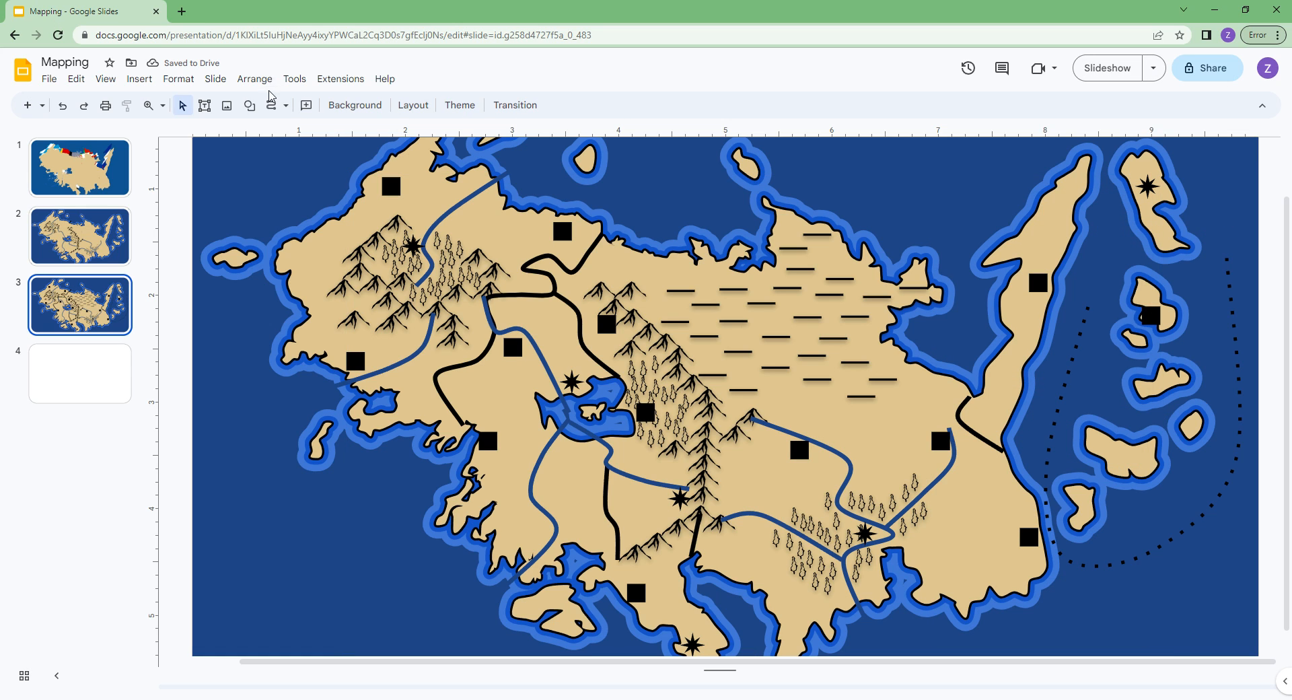
Insert word art reading "Durbaldu" on the map
left_click(140, 80)
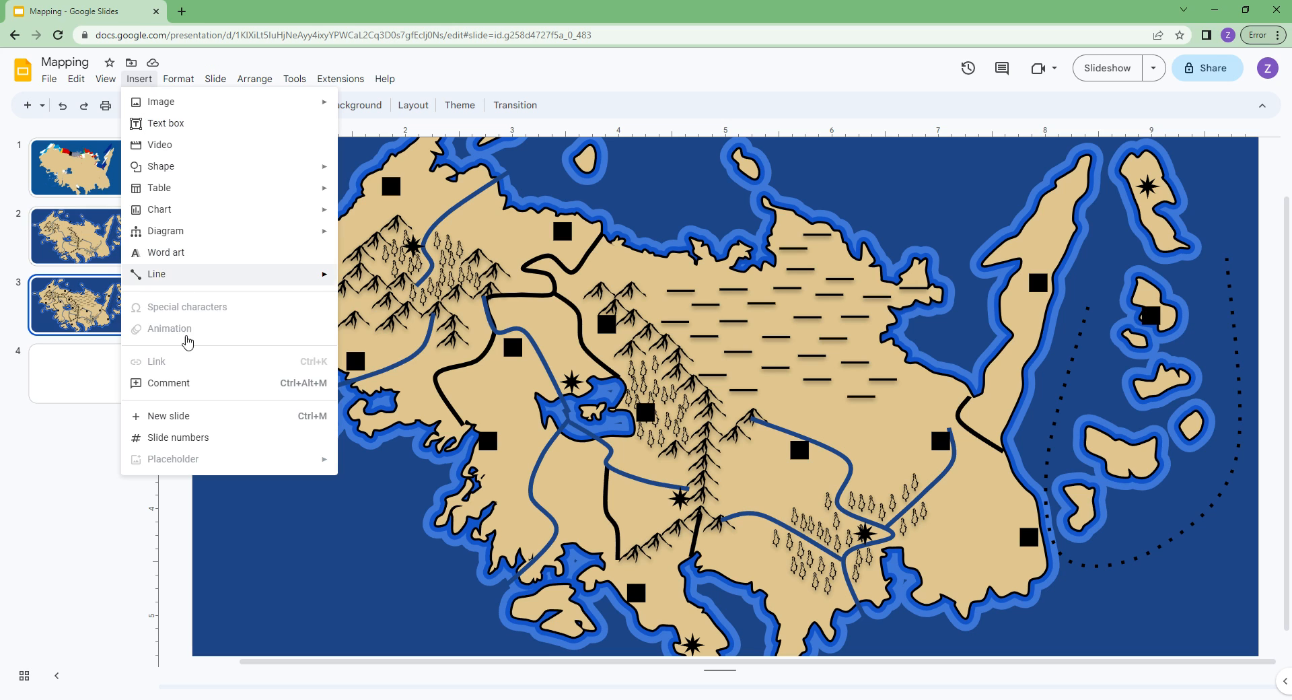
key("ctrl+alt+m")
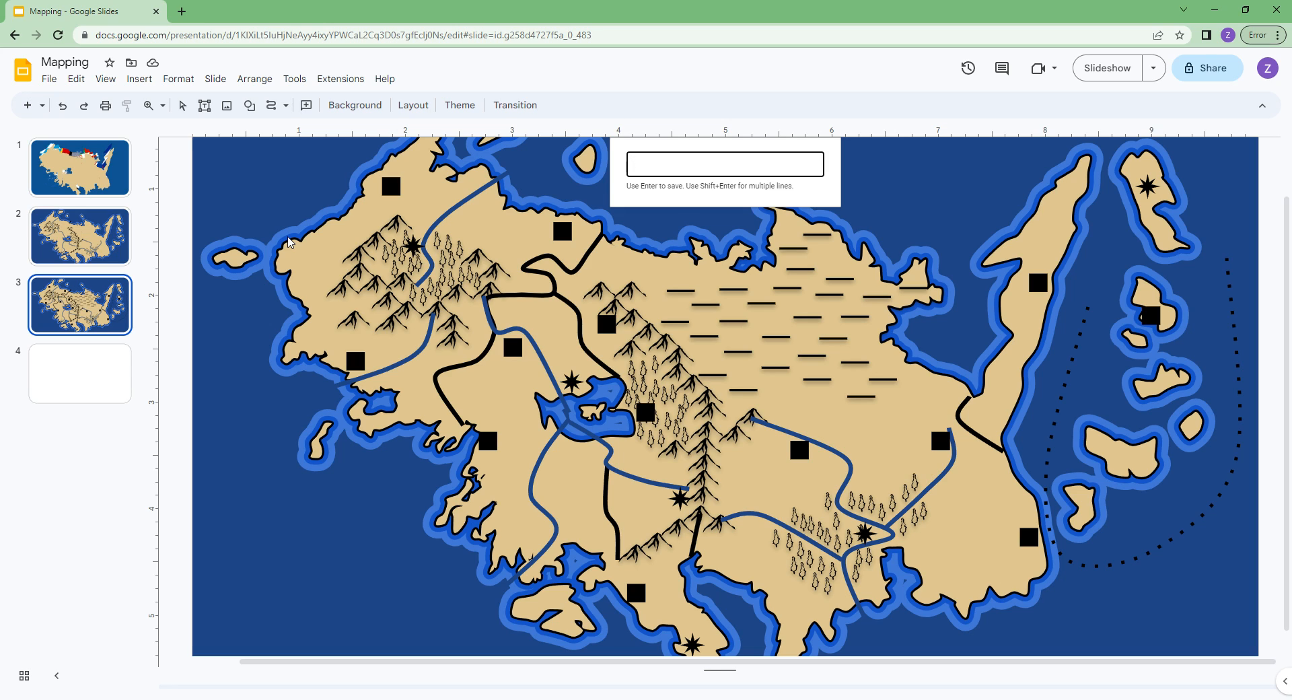
key("shift+Return")
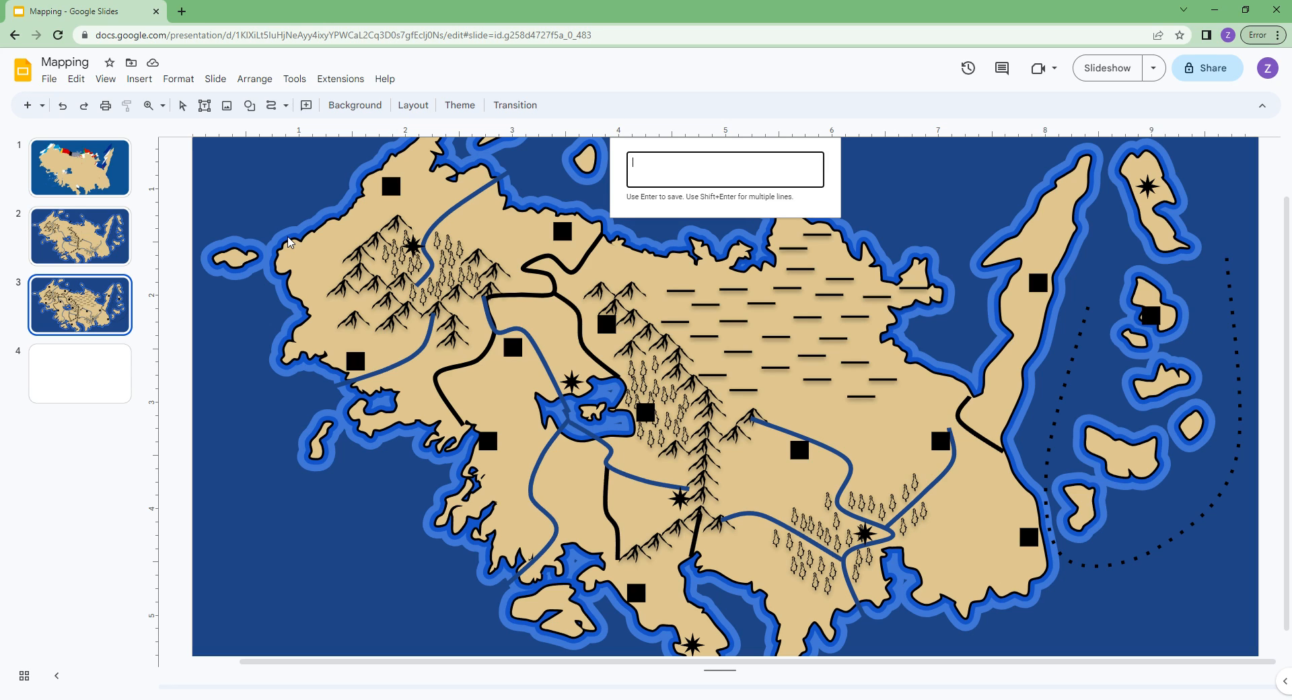
type("T")
key("BackSpace")
type("DUrbaldu")
key("Return")
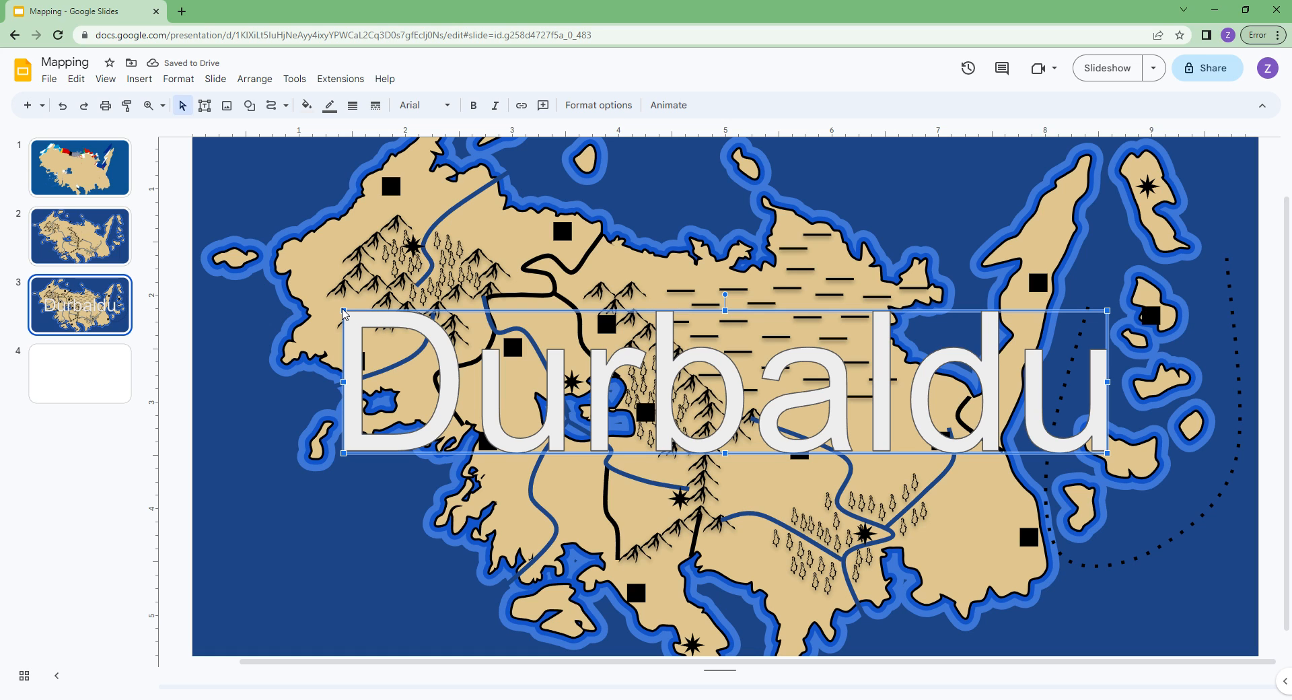
Set the Durbaldu word art in bold Felipa and shrink it to a small label beside the star in the northwestern mountains
left_click(422, 105)
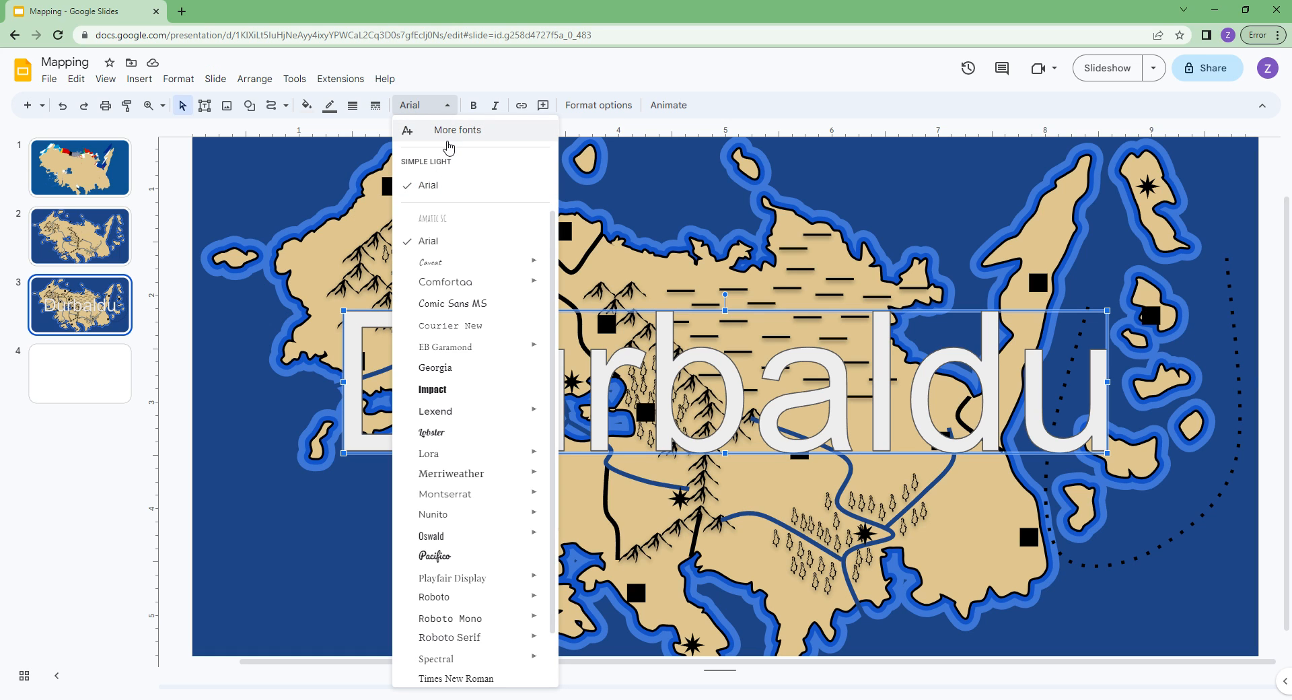
left_click(414, 128)
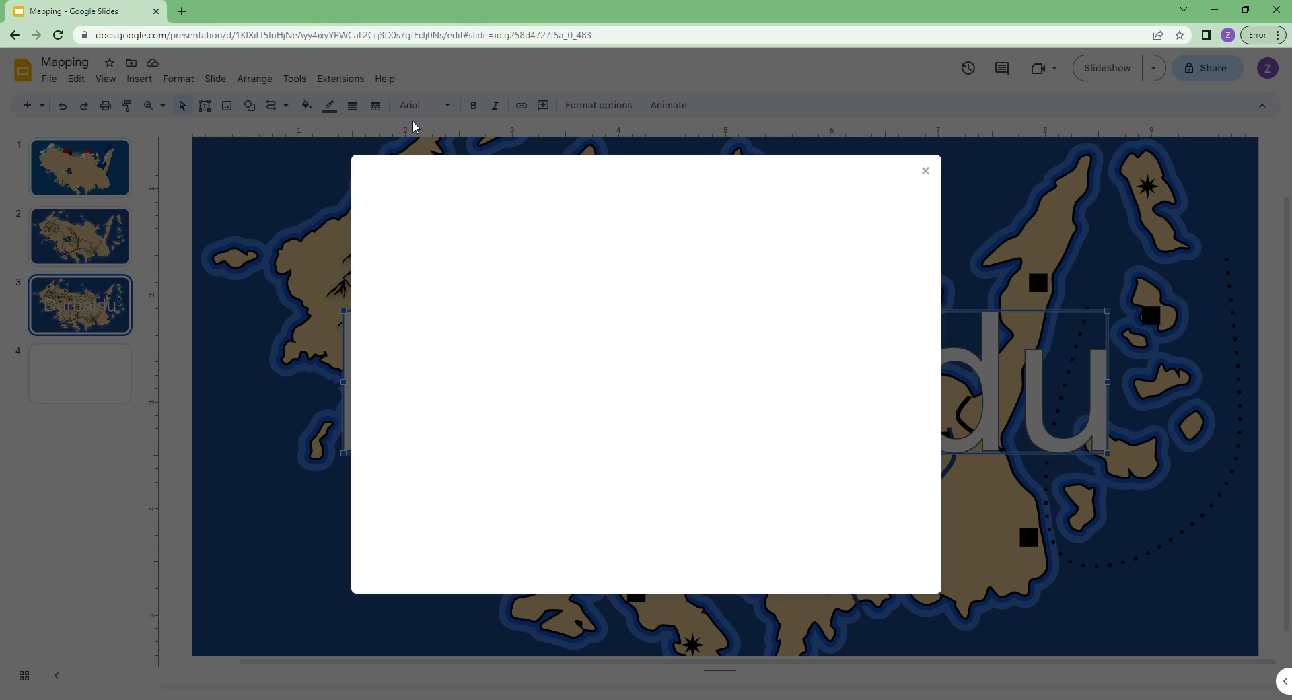
left_click(438, 218)
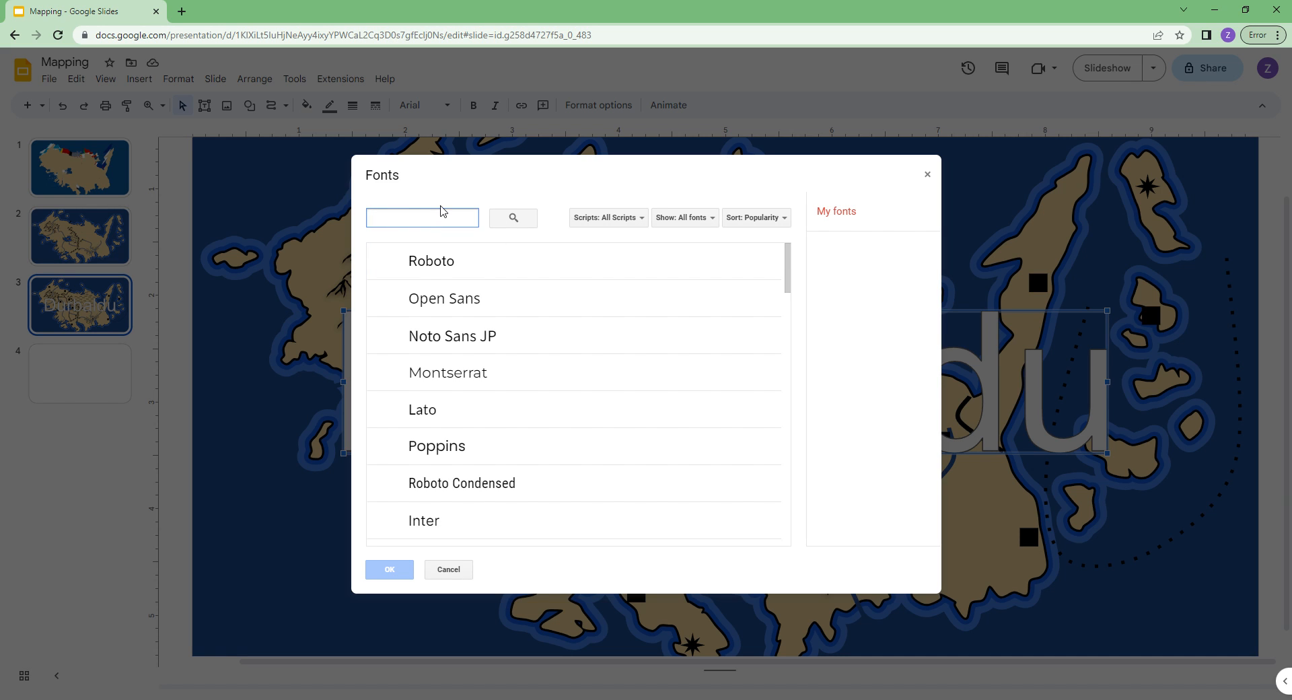
type("felip")
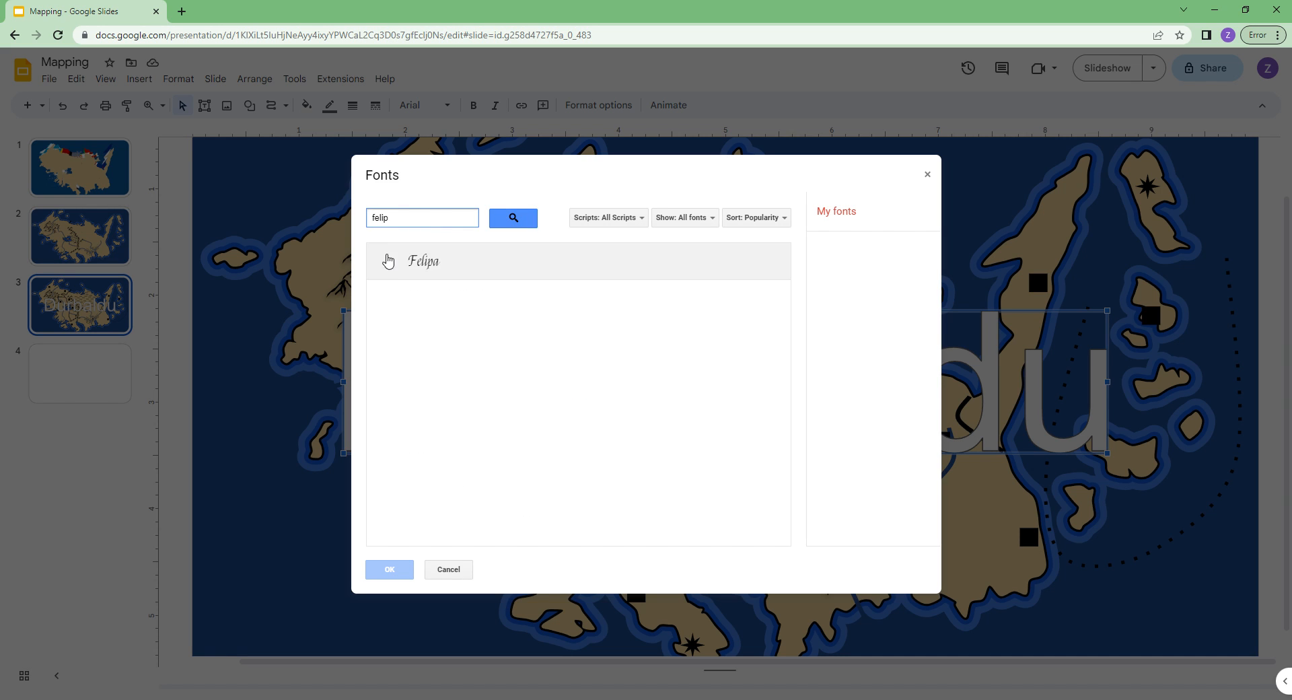
left_click(388, 261)
left_click(390, 569)
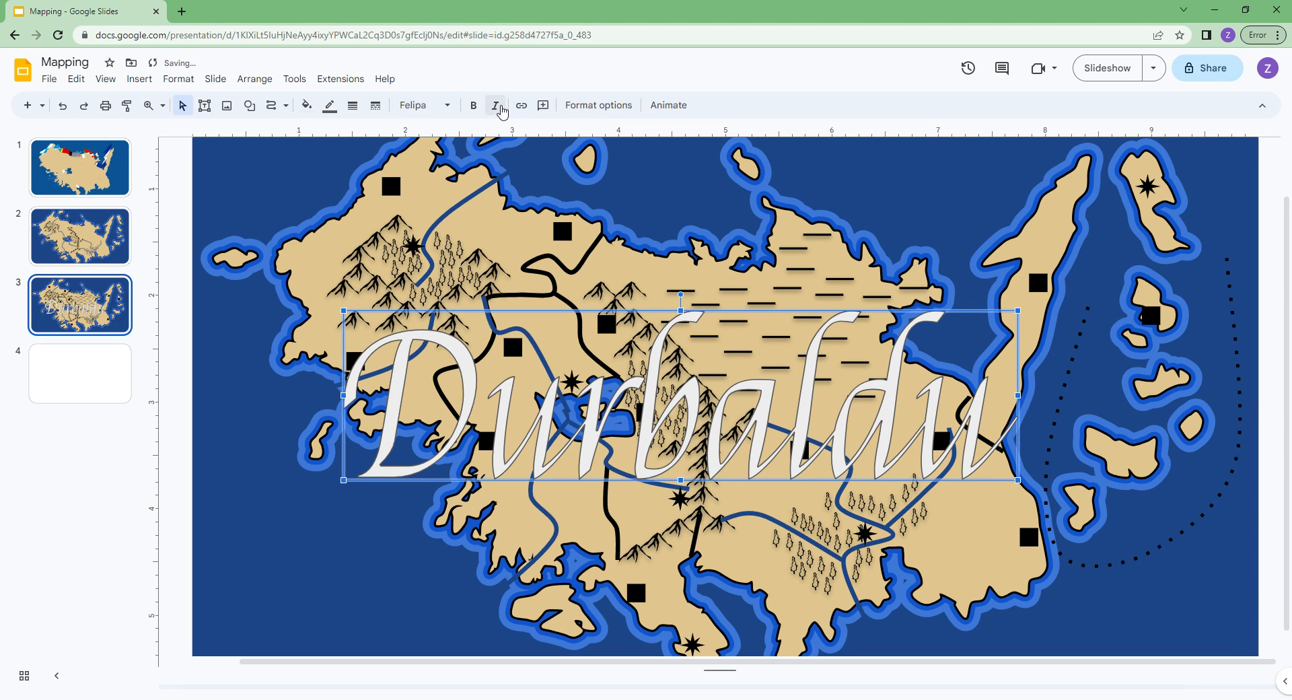
left_click(473, 105)
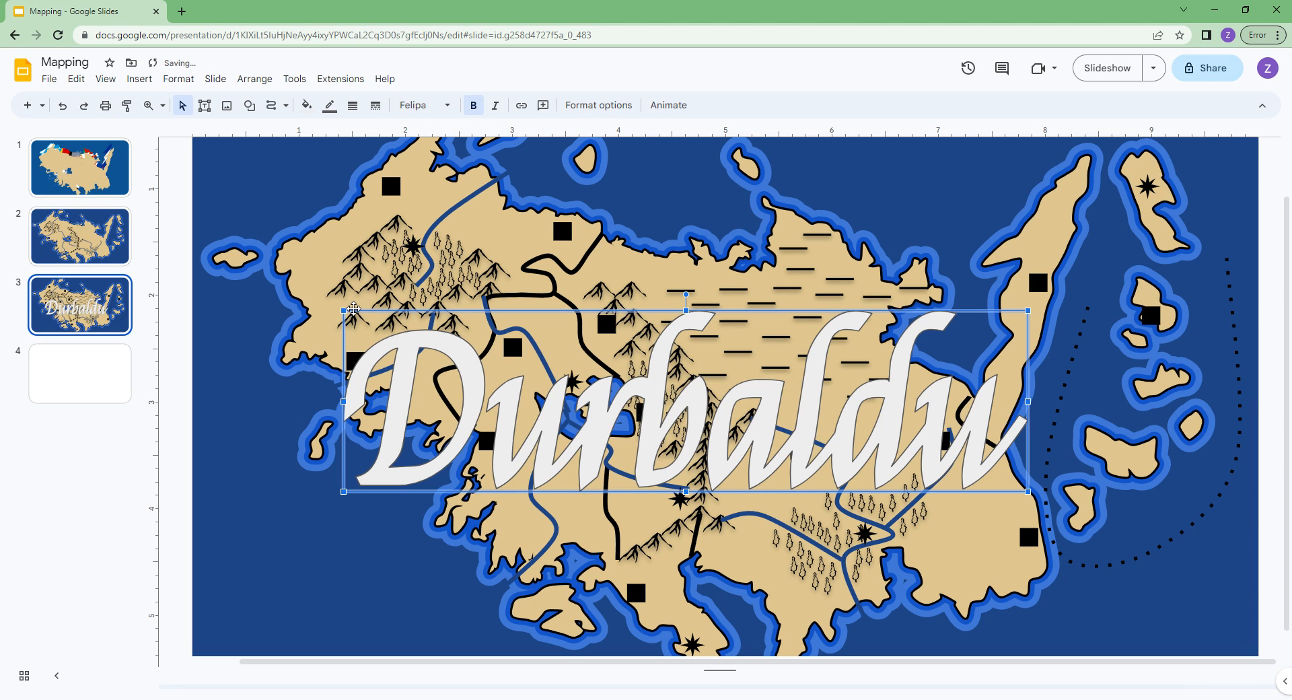
left_click_drag(344, 310, 431, 252)
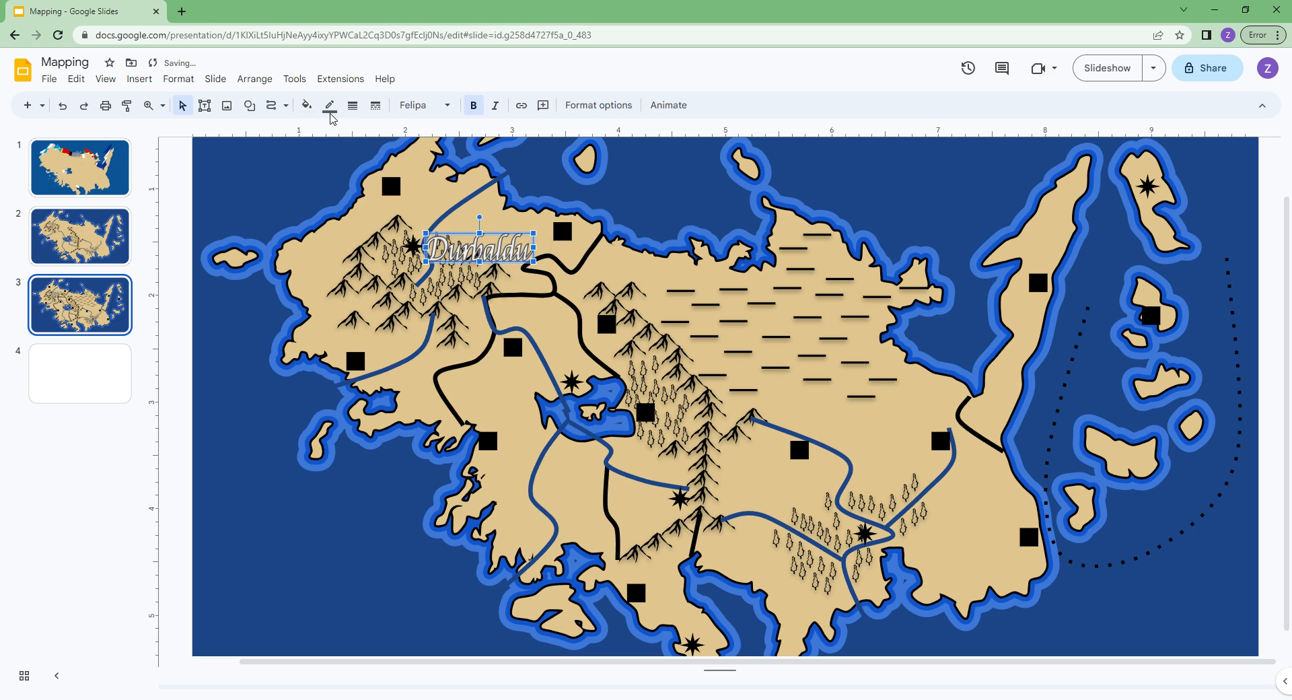
Give the Durbaldu label a white fill and a black outline
left_click(307, 105)
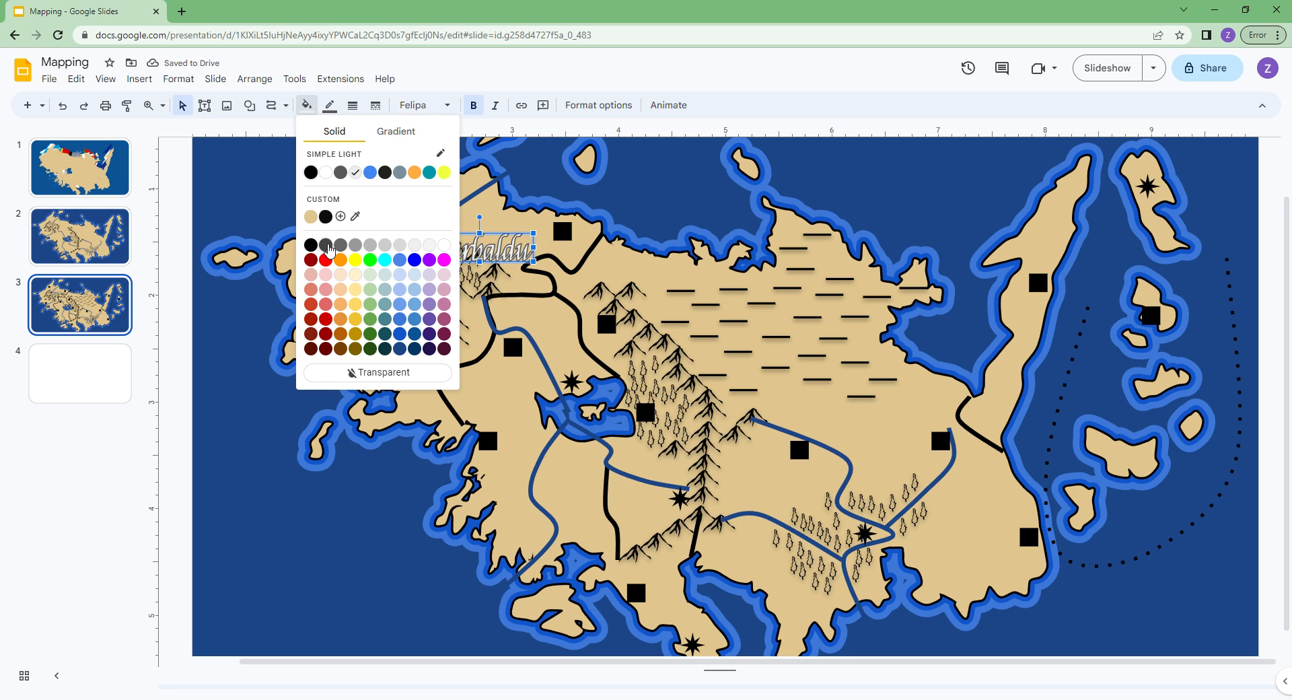
left_click(444, 245)
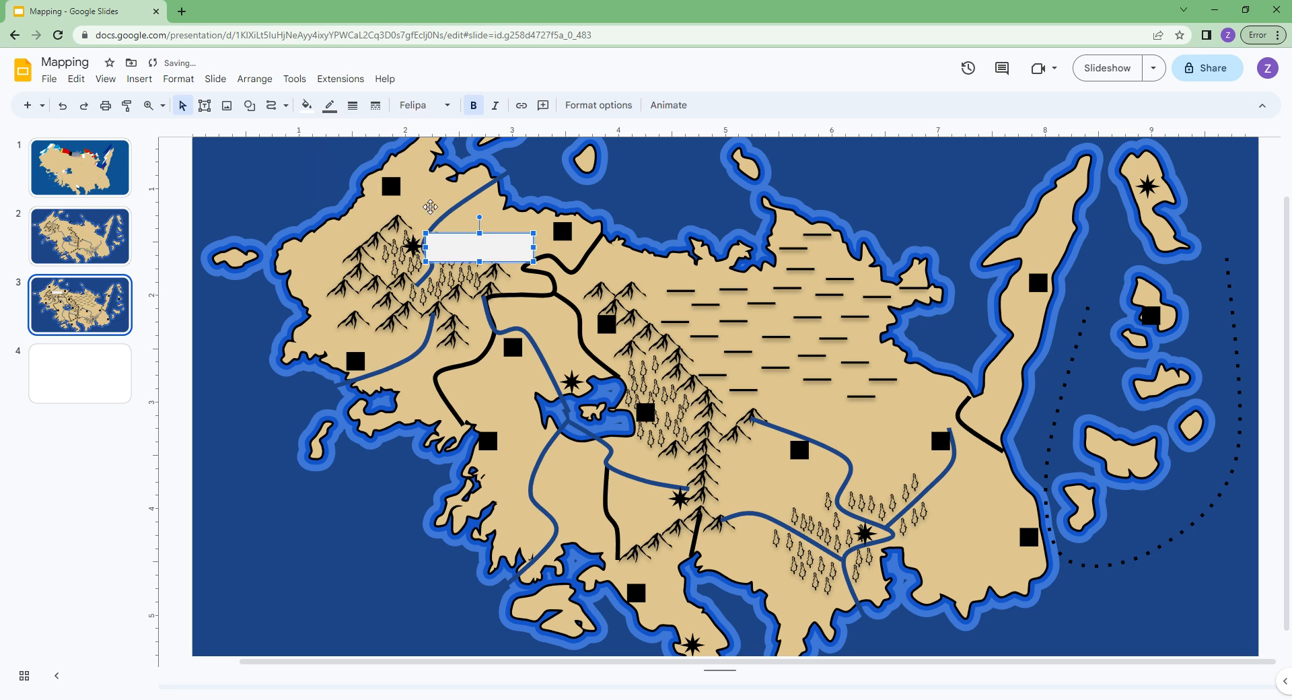
left_click(308, 104)
left_click(345, 180)
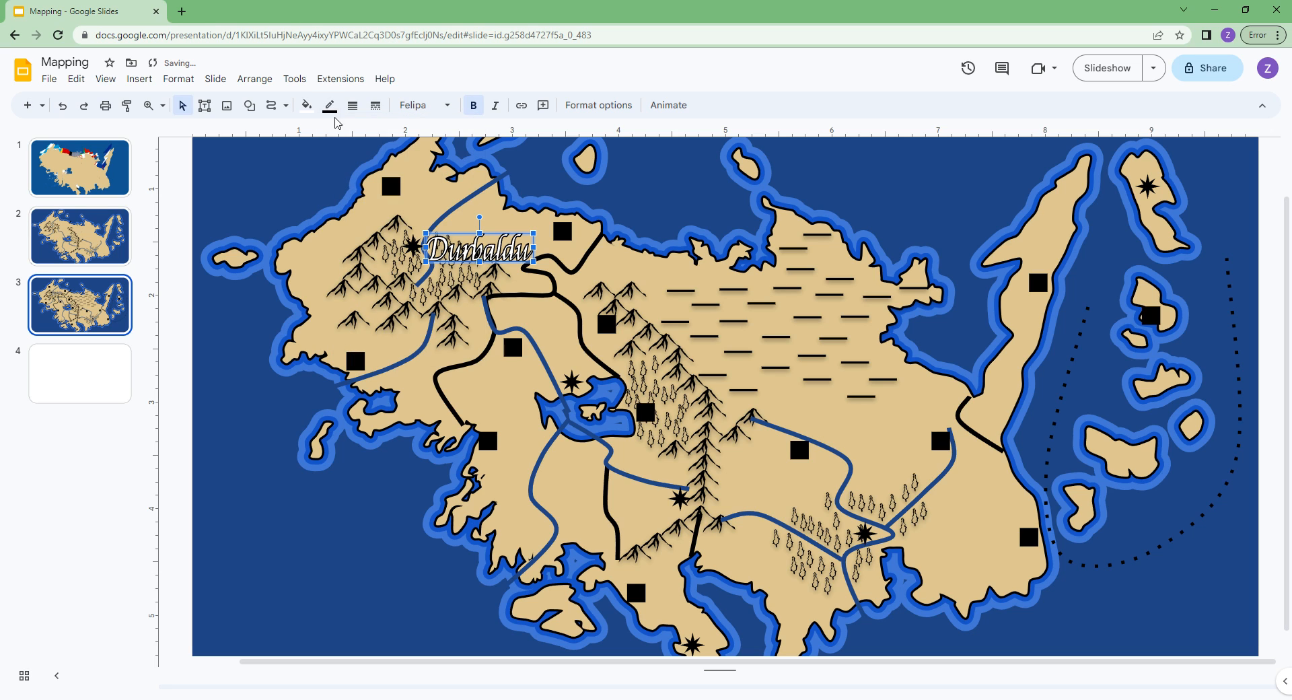
left_click(352, 105)
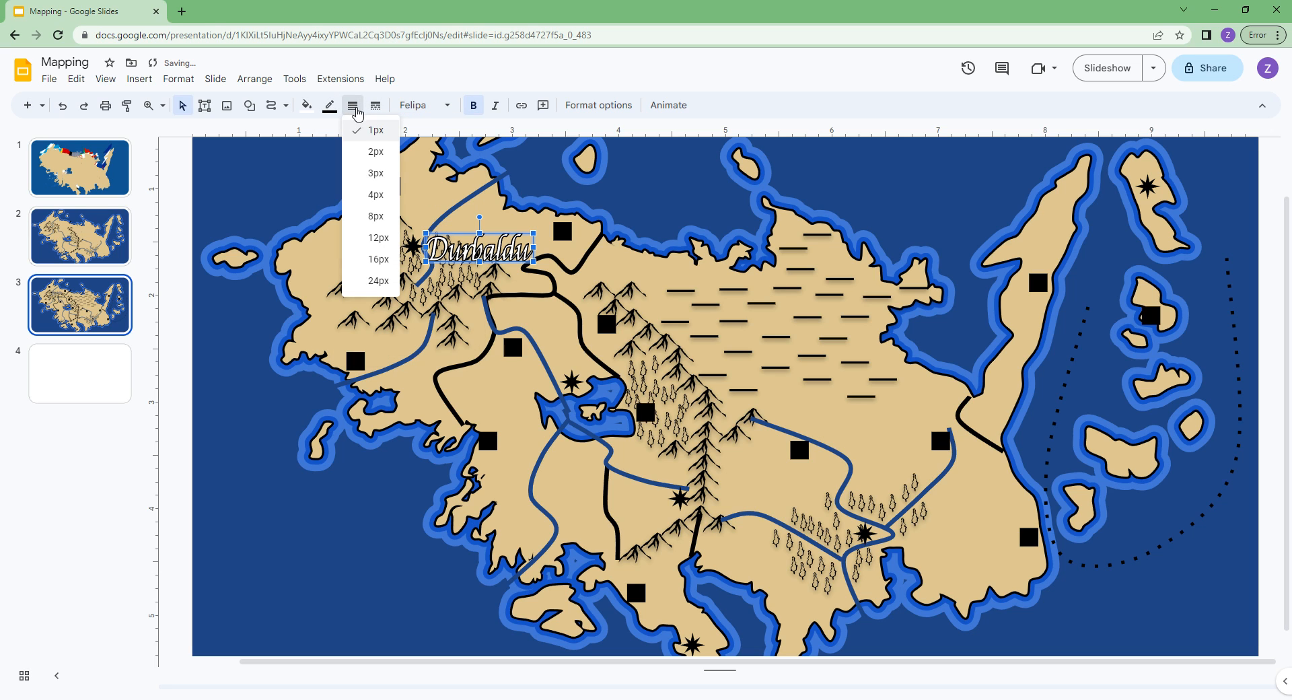
left_click(277, 174)
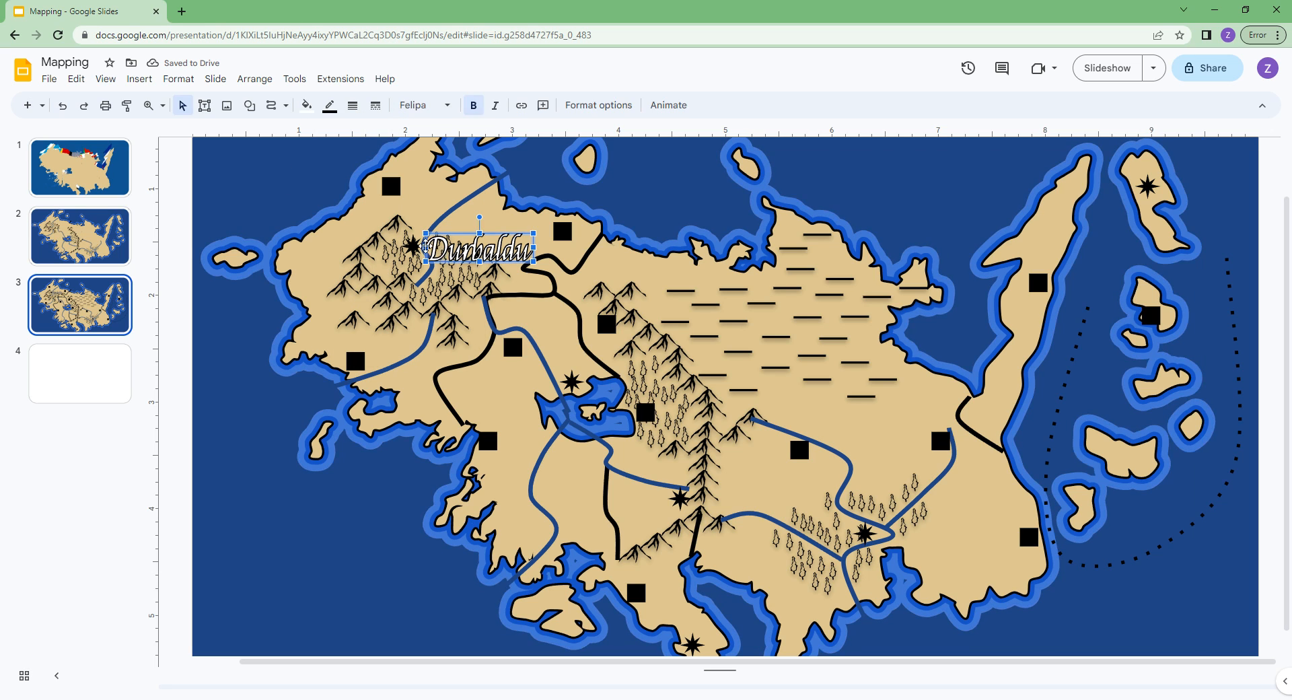
Duplicate the Durbaldu label, place the copy beside the northwestern square marker and change its text to "Kethaby"
key("ctrl+d")
left_click_drag(465, 257, 422, 179)
double_click(425, 200)
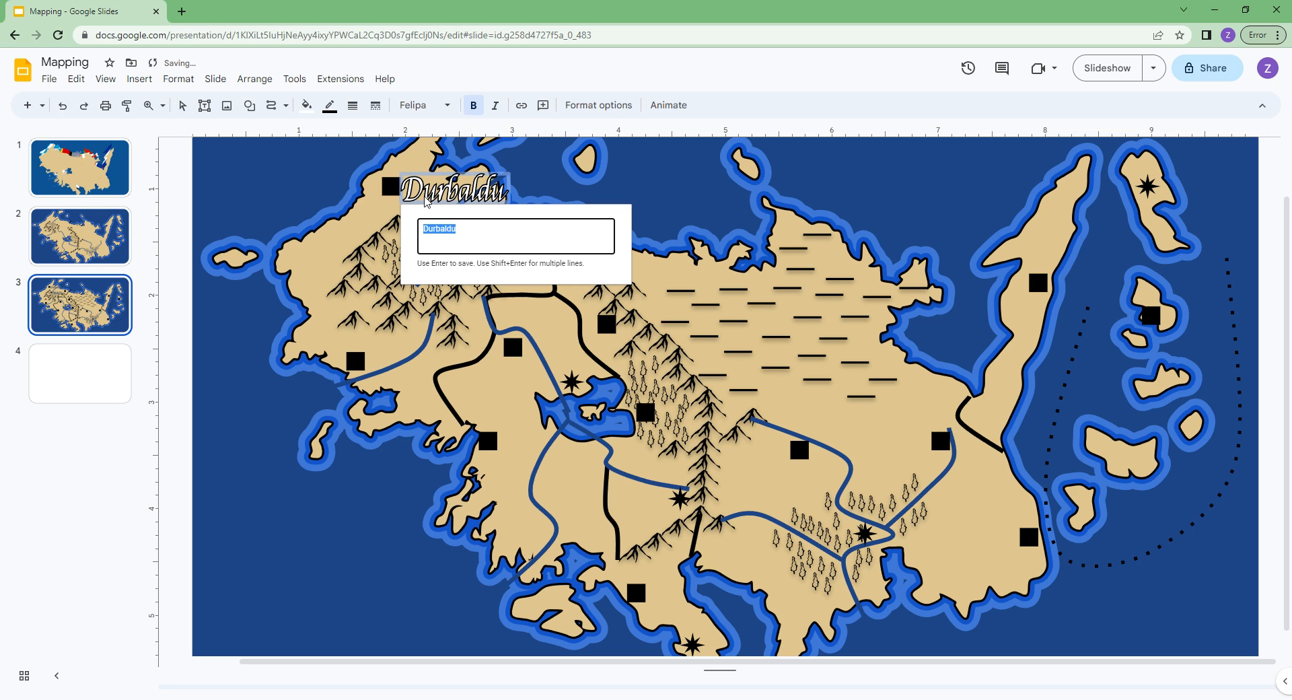
type("Kethaby")
key("Return")
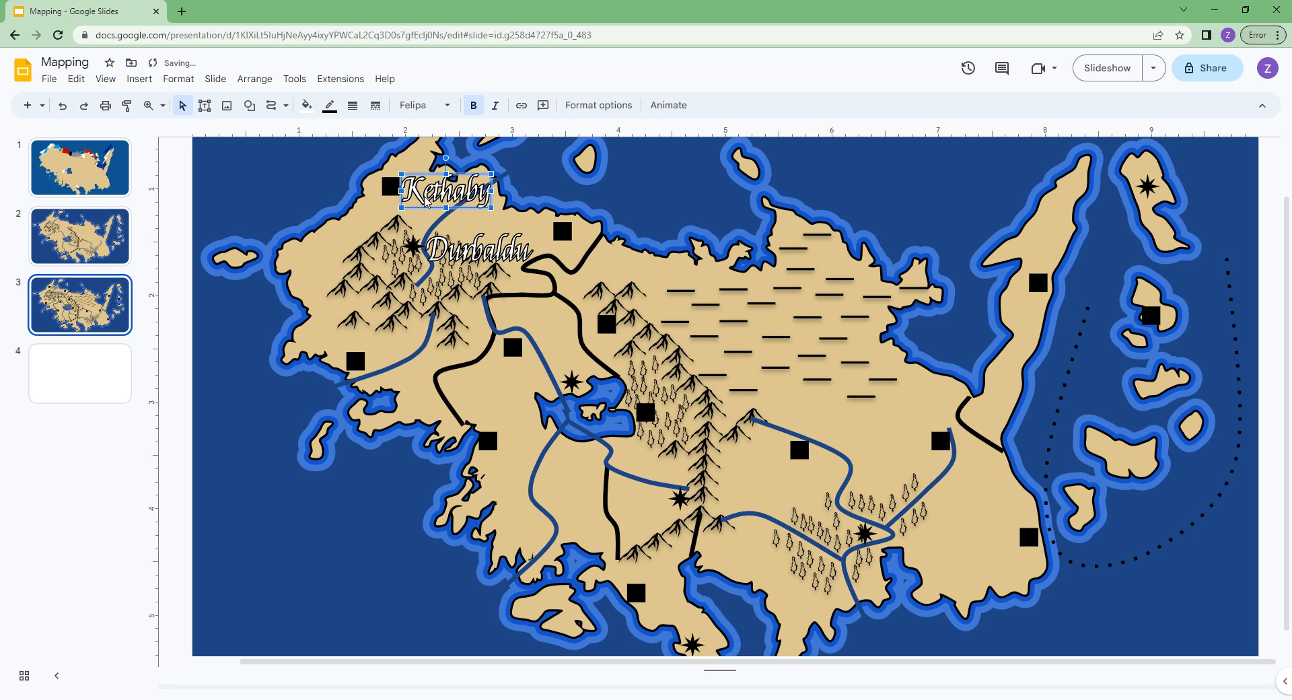
Duplicate the Kethaby label, place the copy beside the square marker on the southwestern coast below the mountains and change its text to "Telgurath"
key("ctrl+d")
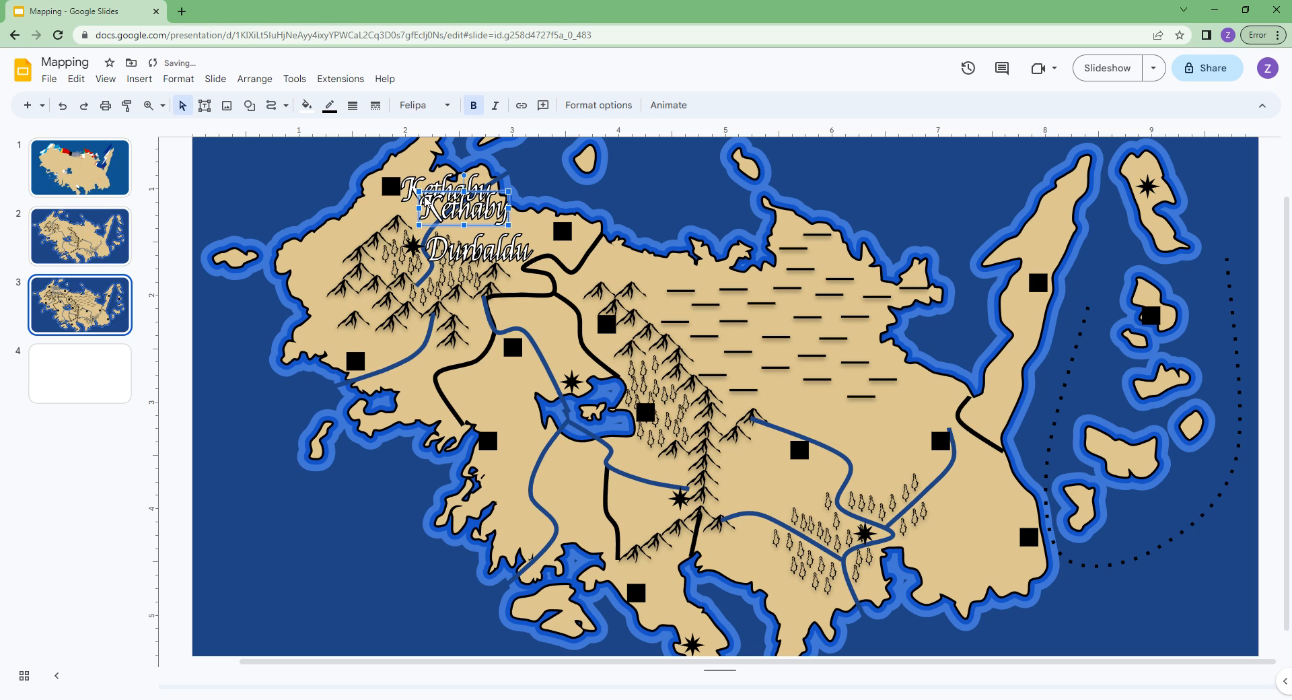
left_click_drag(395, 367, 396, 368)
double_click(393, 367)
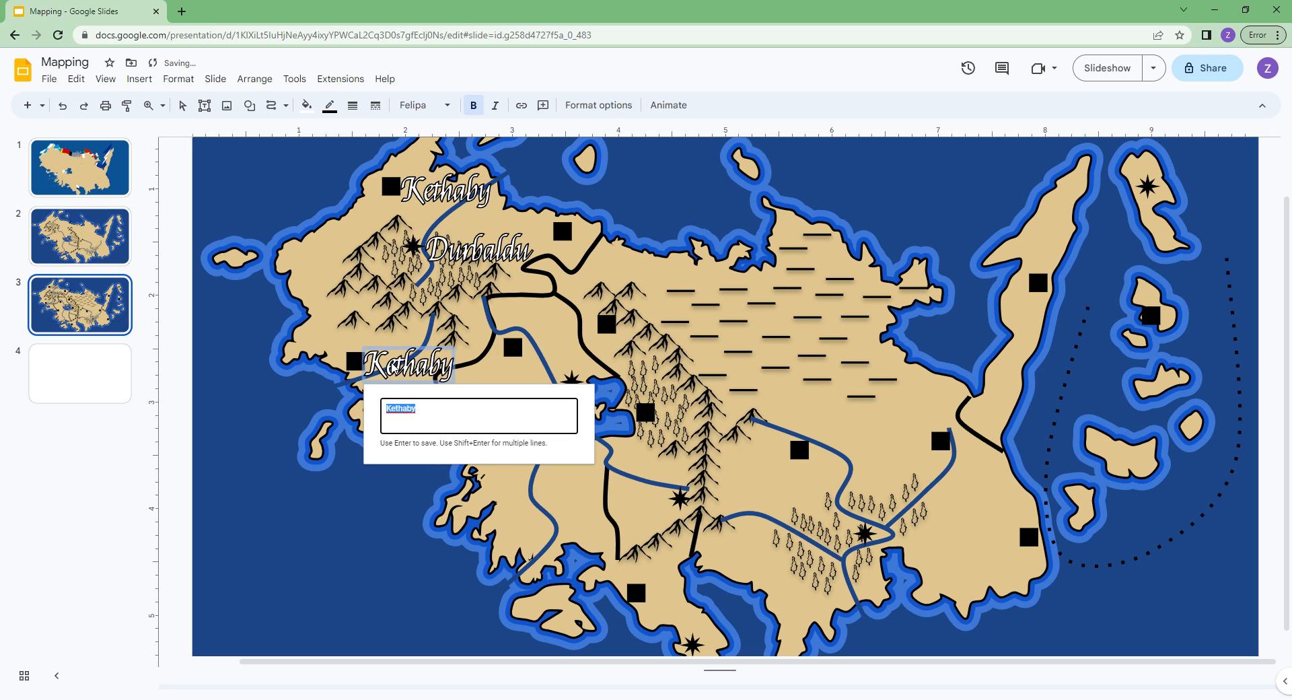
type("Telgurath")
key("Return")
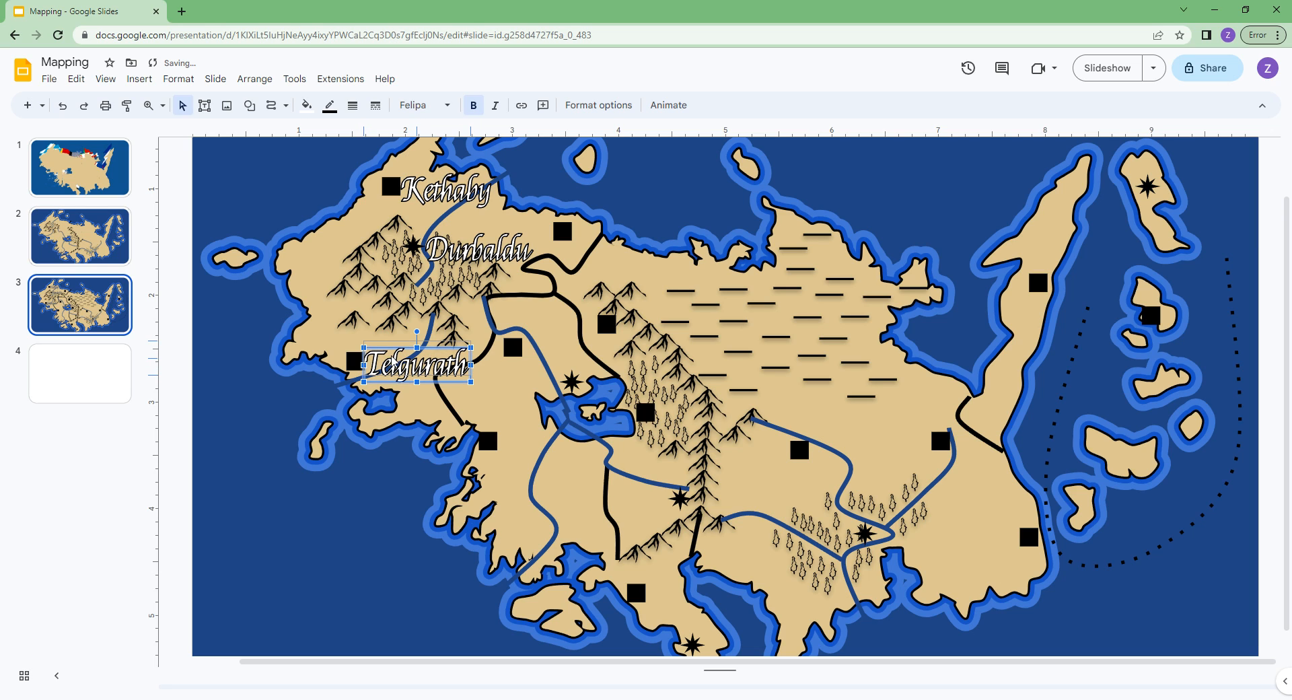
Duplicate the Telgurath label, place the copy beside the square marker on the northern coast and change its text to "Sytelo"
left_click_drag(388, 366, 610, 239)
key("ctrl+d")
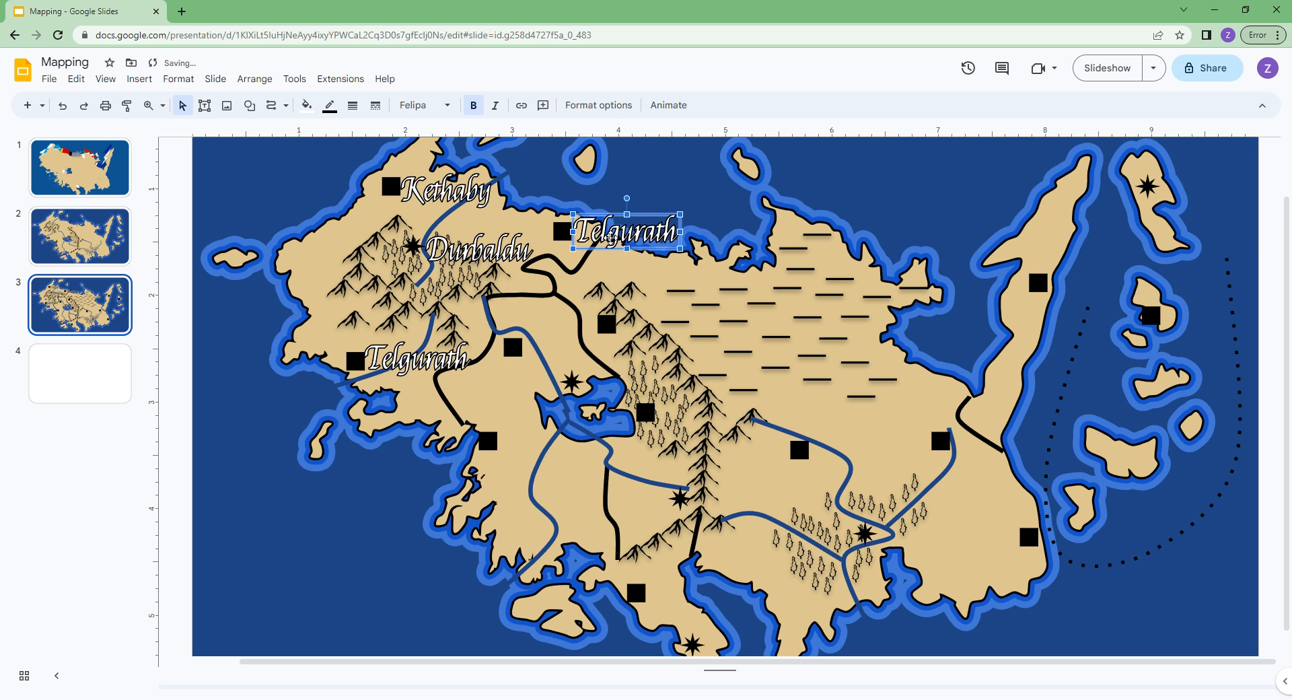
double_click(609, 236)
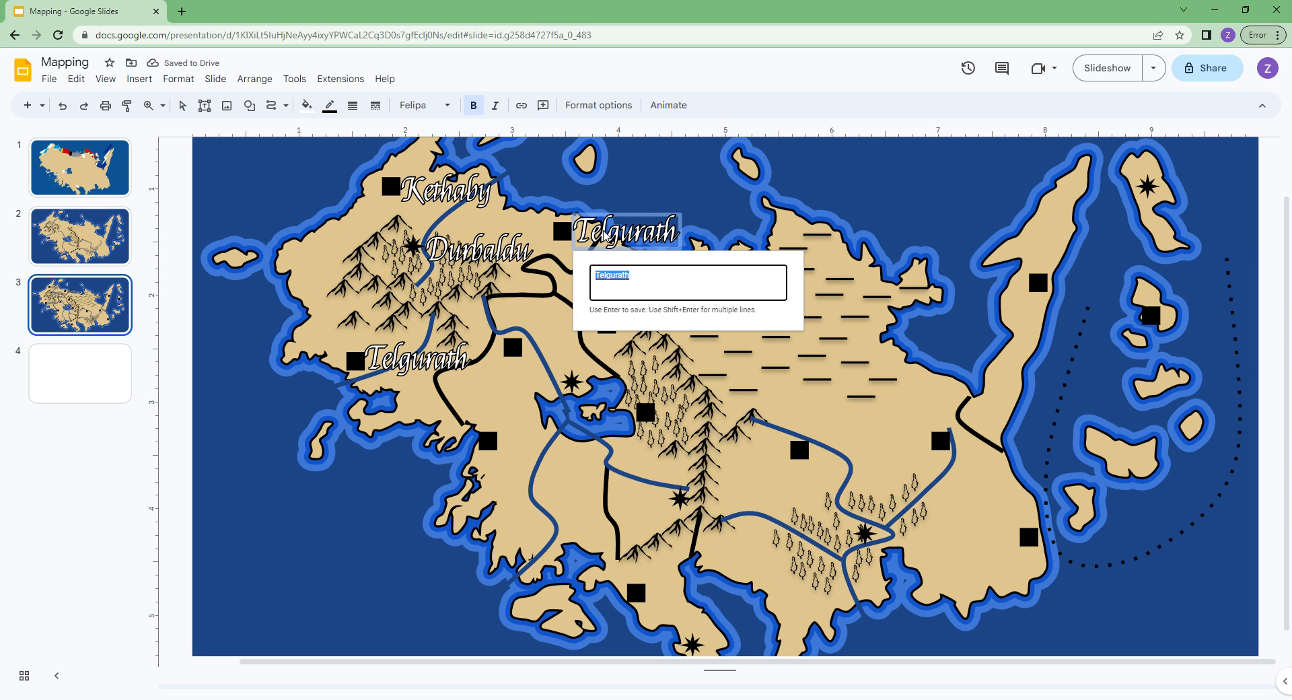
type("S")
type("ytelo")
key("Return")
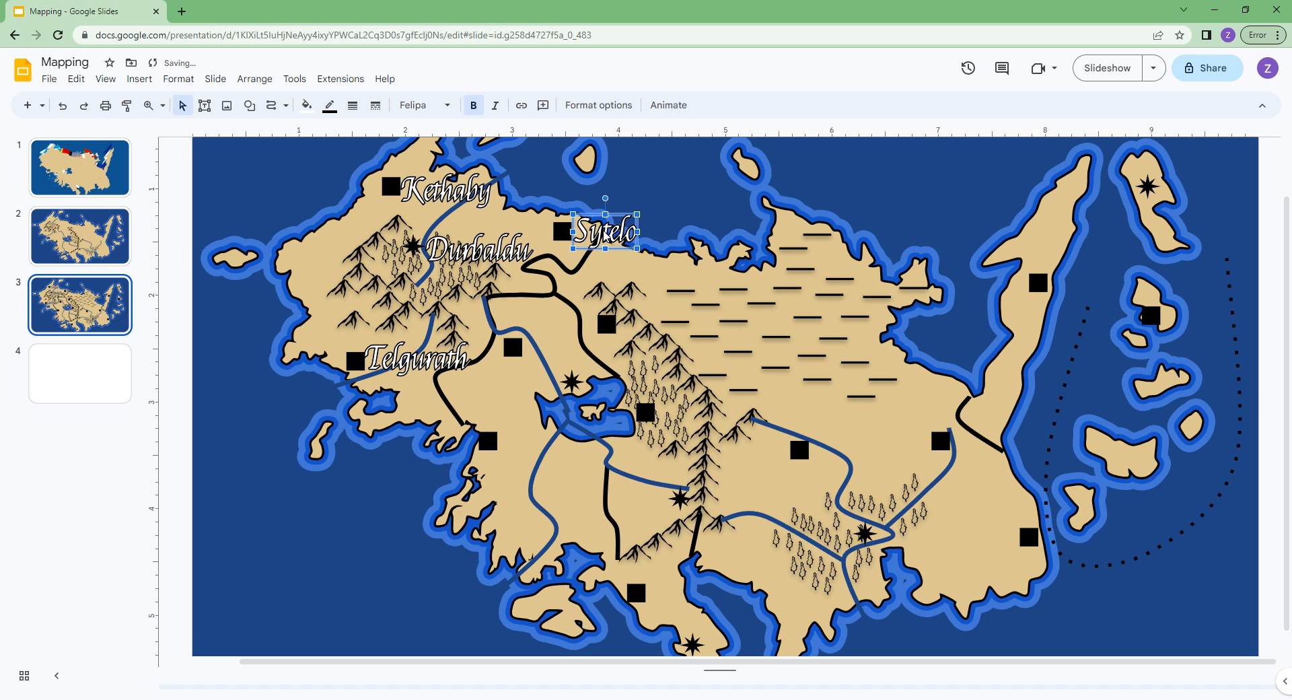
Duplicate the Sytelo label, place the copy beside the star on the northeastern island and change its text to "Mendu"
key("ctrl+d")
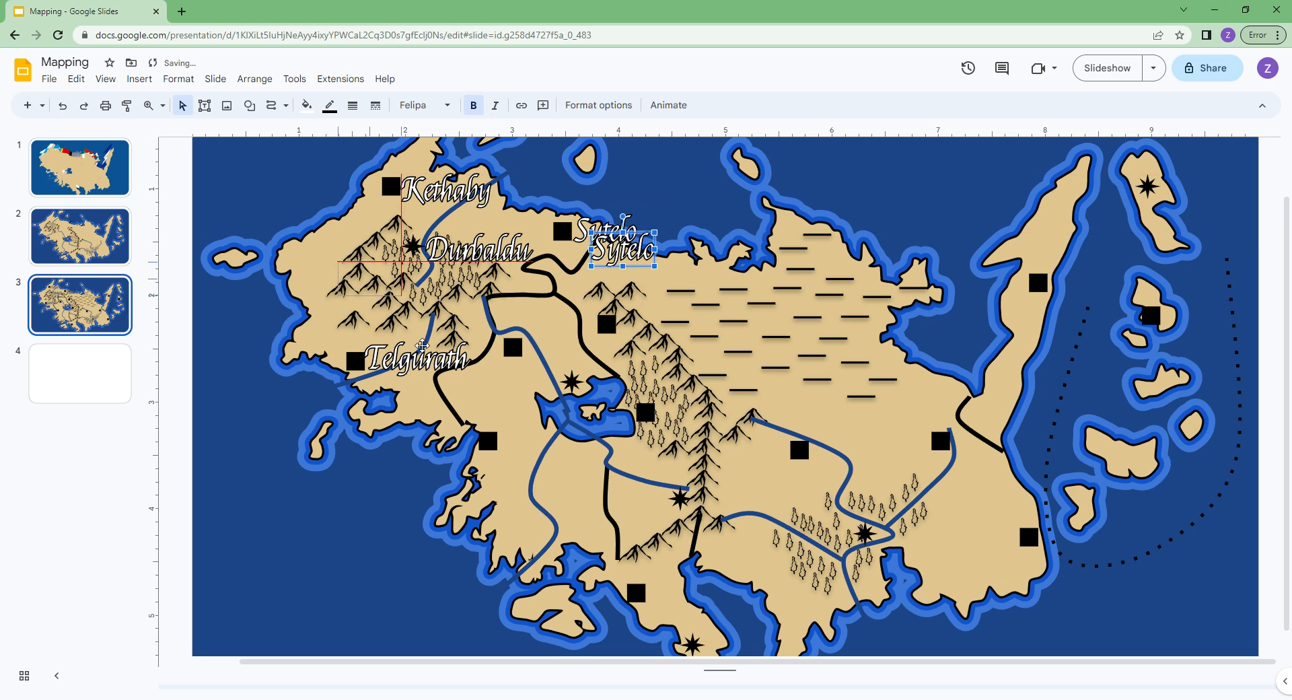
left_click_drag(422, 345, 297, 501)
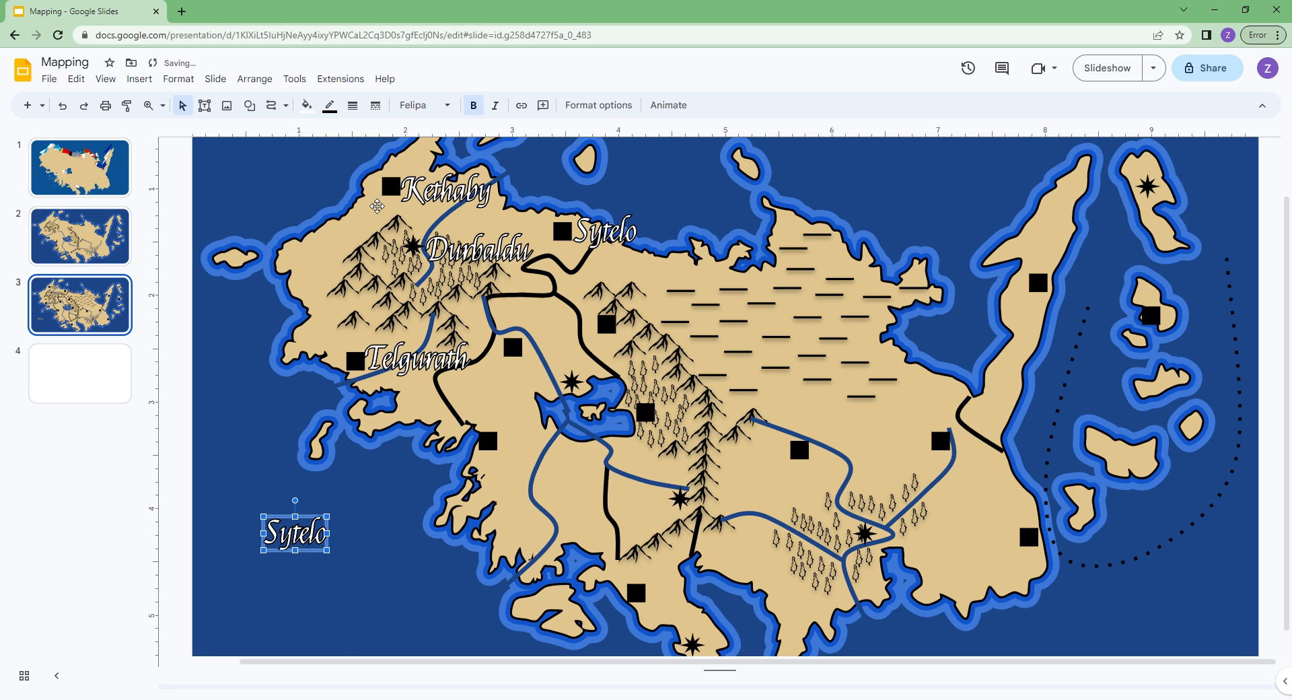
left_click(264, 480)
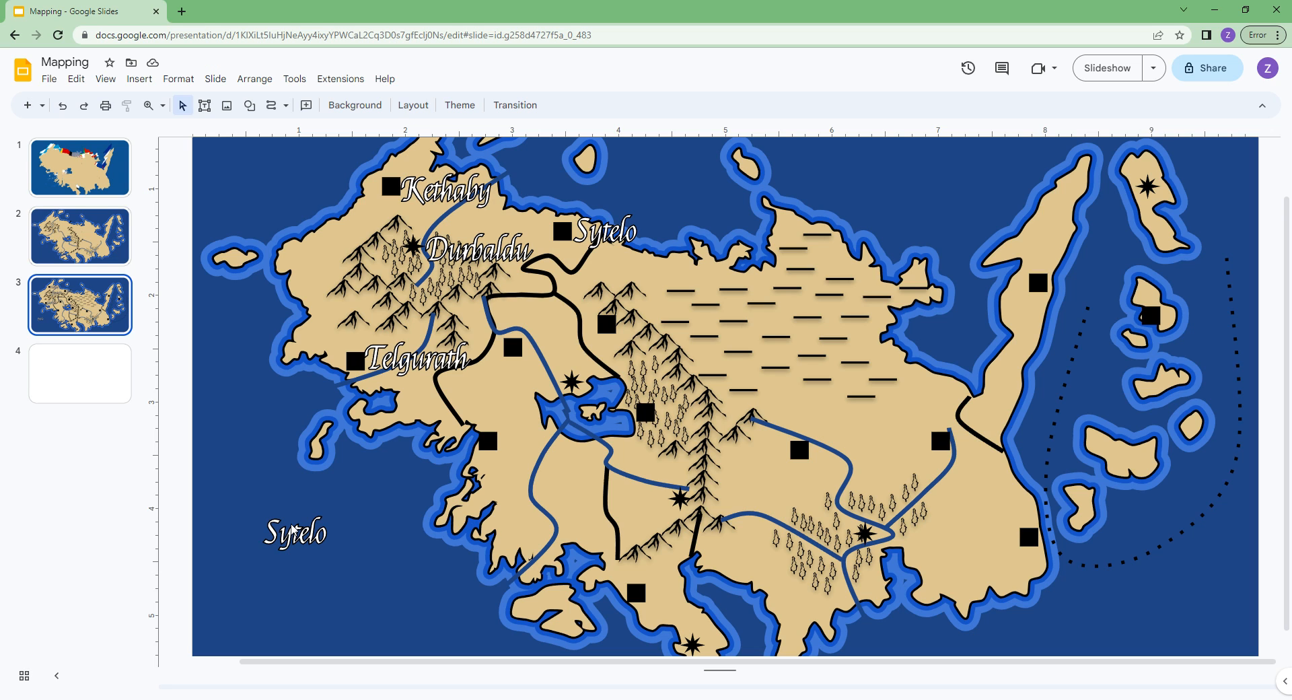
left_click_drag(294, 529, 1188, 180)
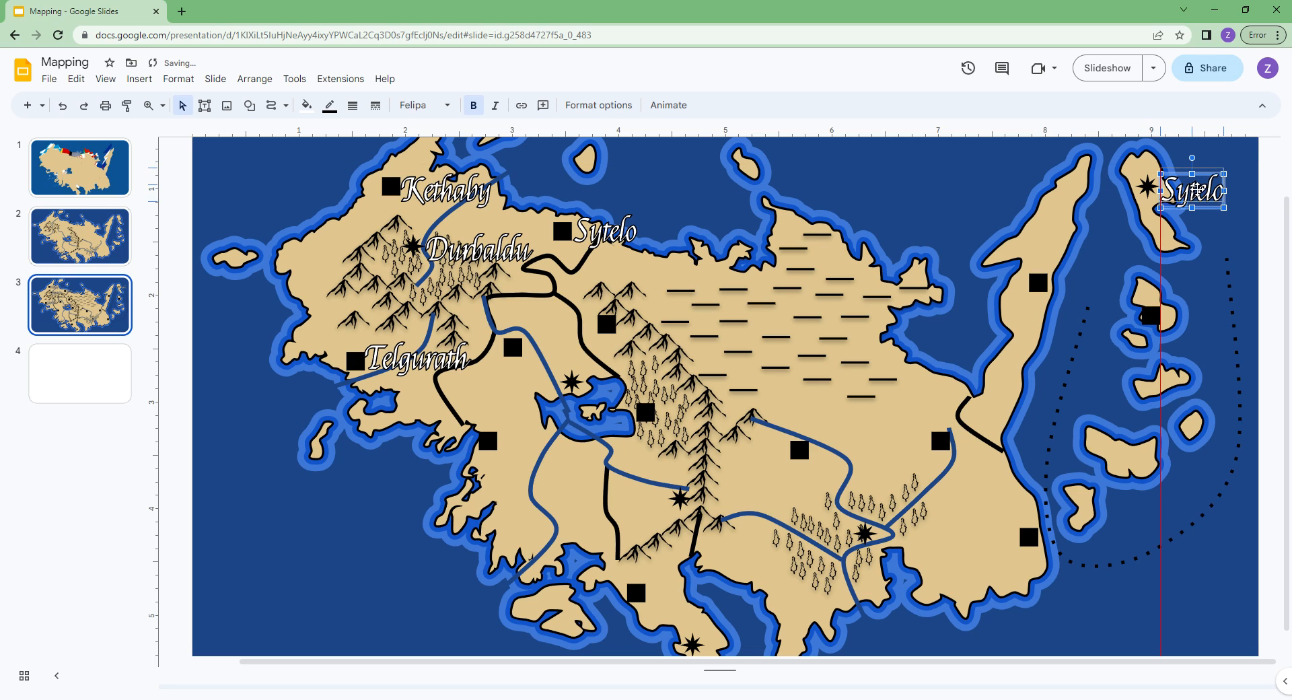
double_click(1196, 188)
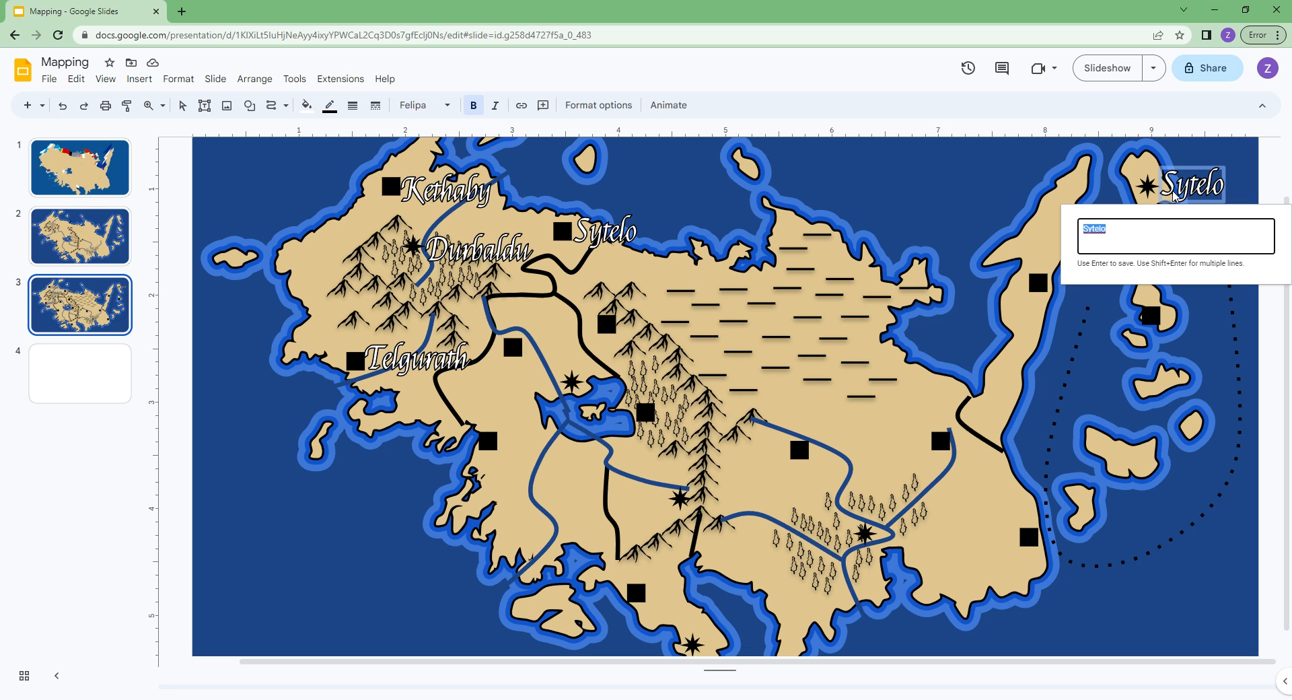
type("R")
key("BackSpace")
type("Mo")
type("endu")
key("Return")
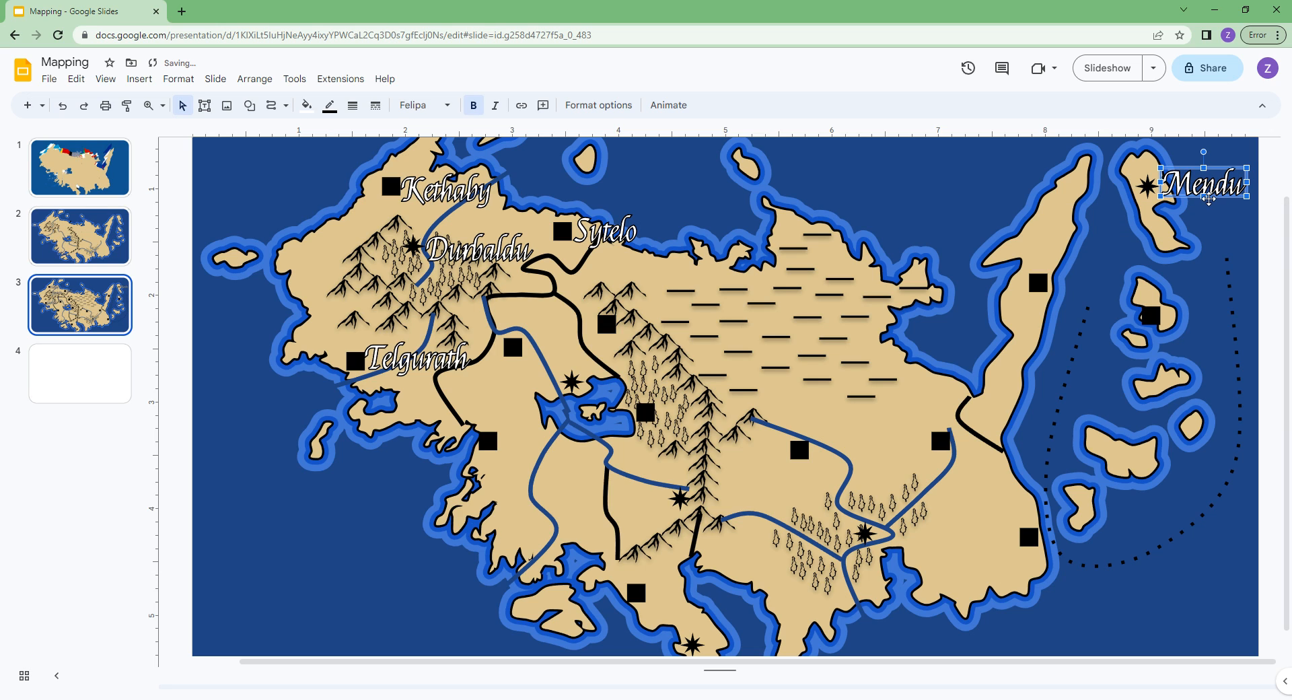
Duplicate the Mendu label, place the copy beside the square marker on the small eastern island and change its text to "Pinsk"
key("ctrl+d")
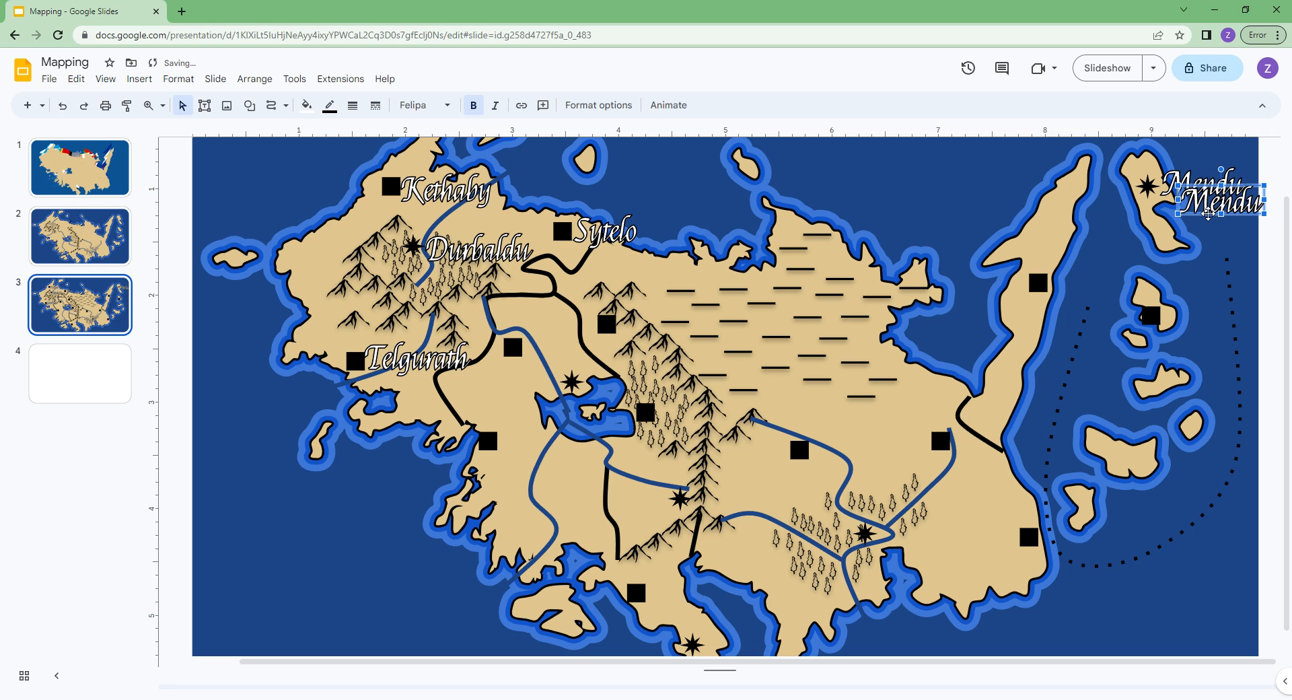
left_click_drag(1210, 212, 1191, 328)
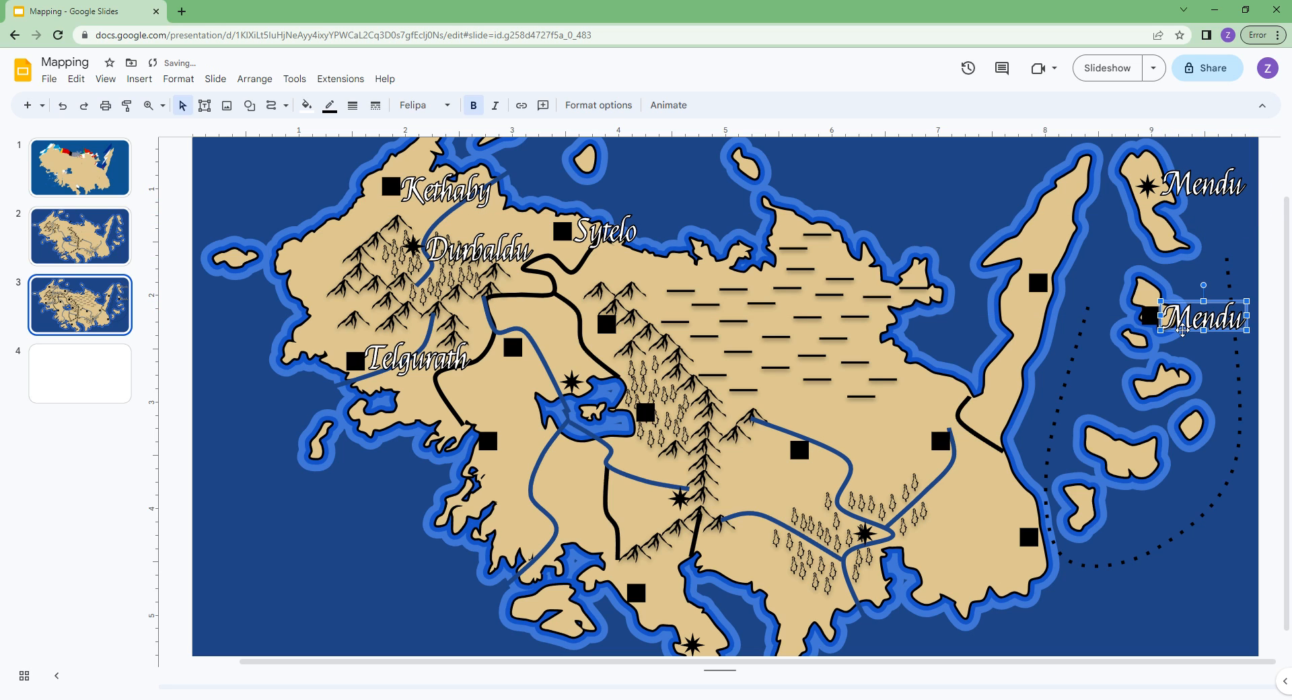
double_click(1183, 328)
key("BackSpace")
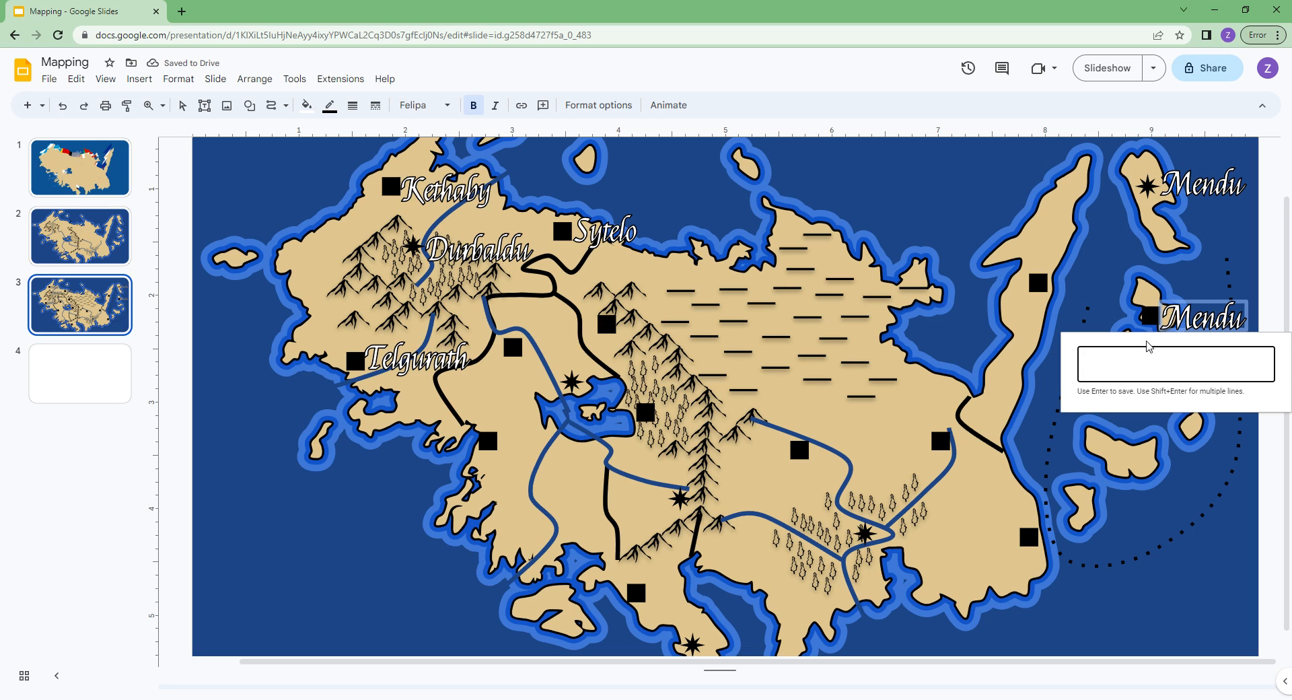
type("Pe")
type("nsk")
key("Return")
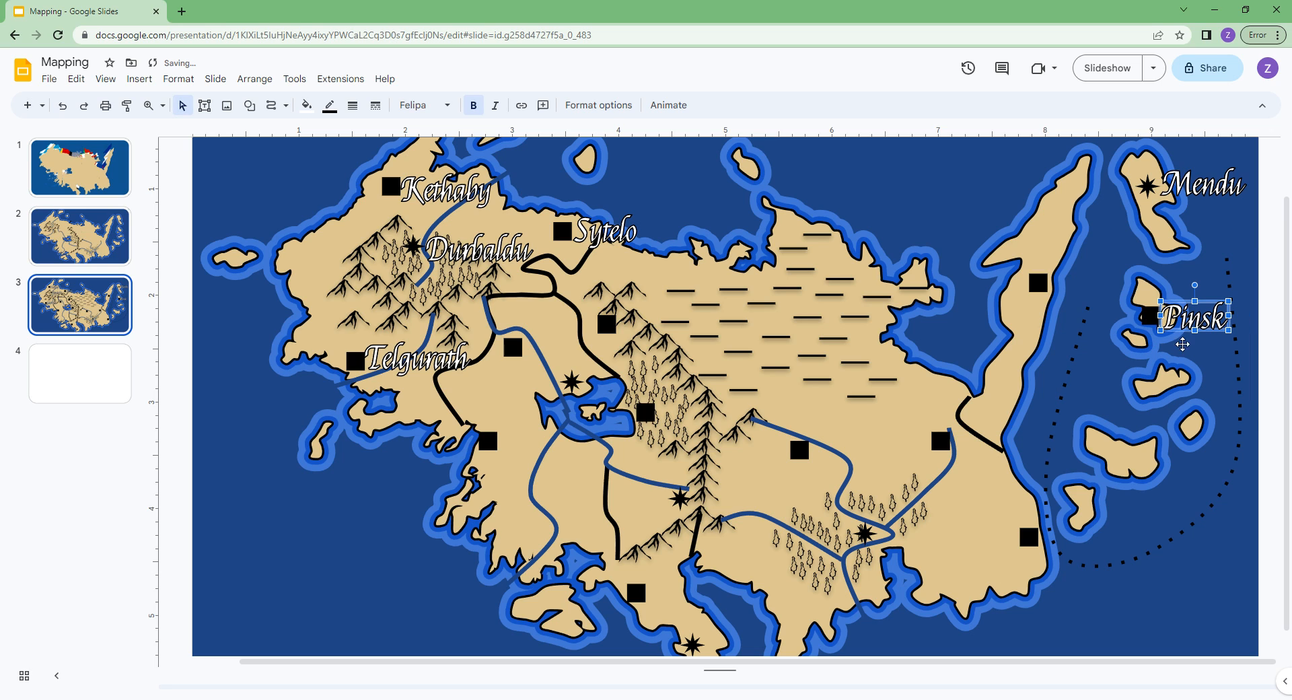
Duplicate the Pinsk label, place the copy beside the square marker on the long northeastern peninsula and change its text to "Budu"
key("ctrl+d")
left_click_drag(1218, 349, 1085, 296)
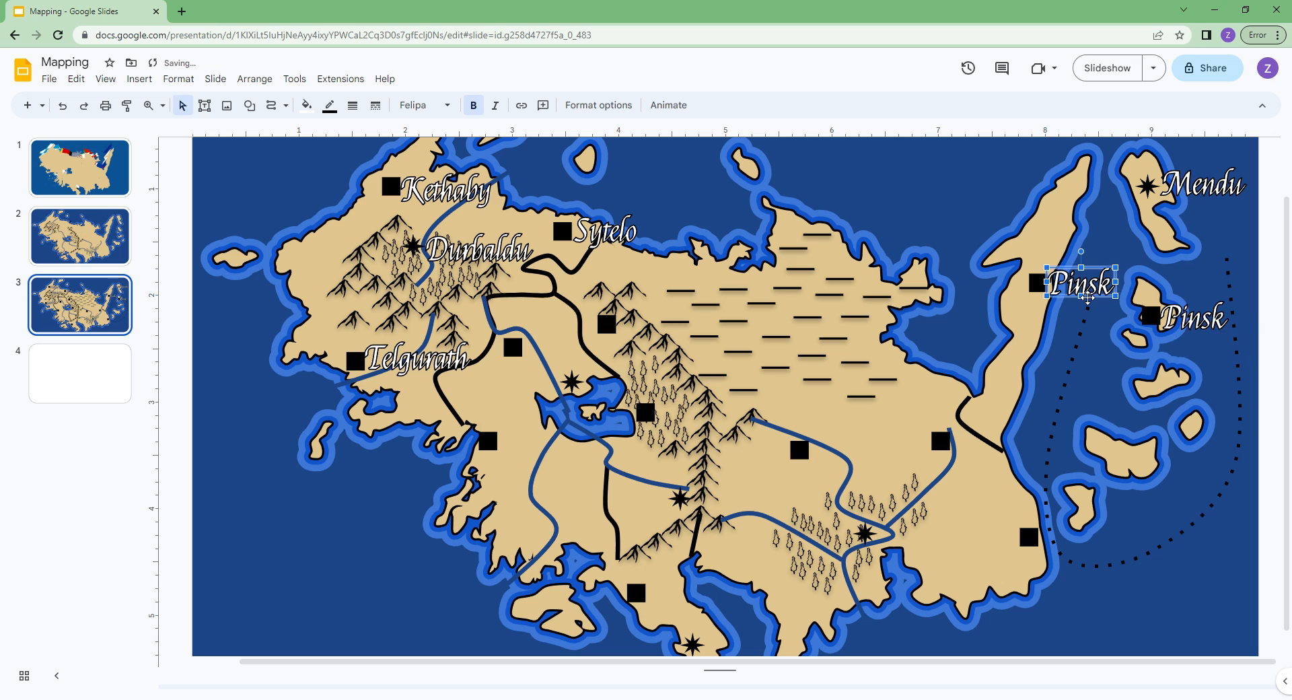
double_click(1082, 294)
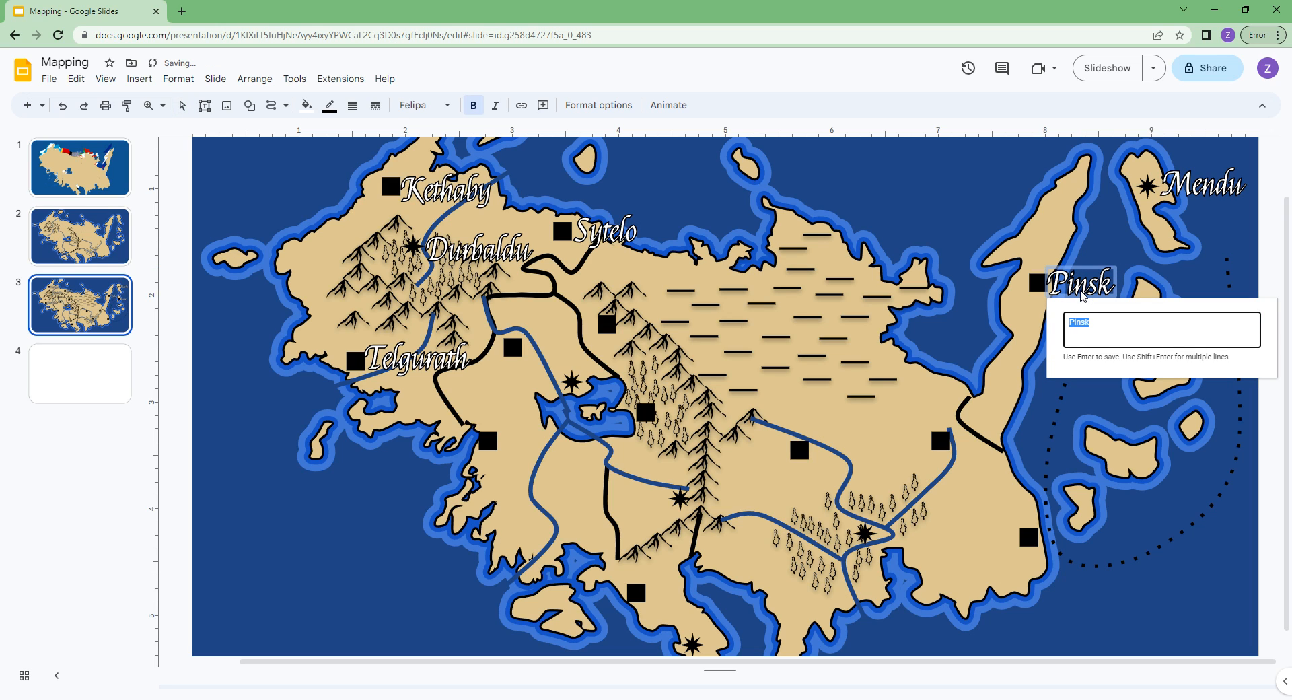
type("Bu")
type("du")
key("Return")
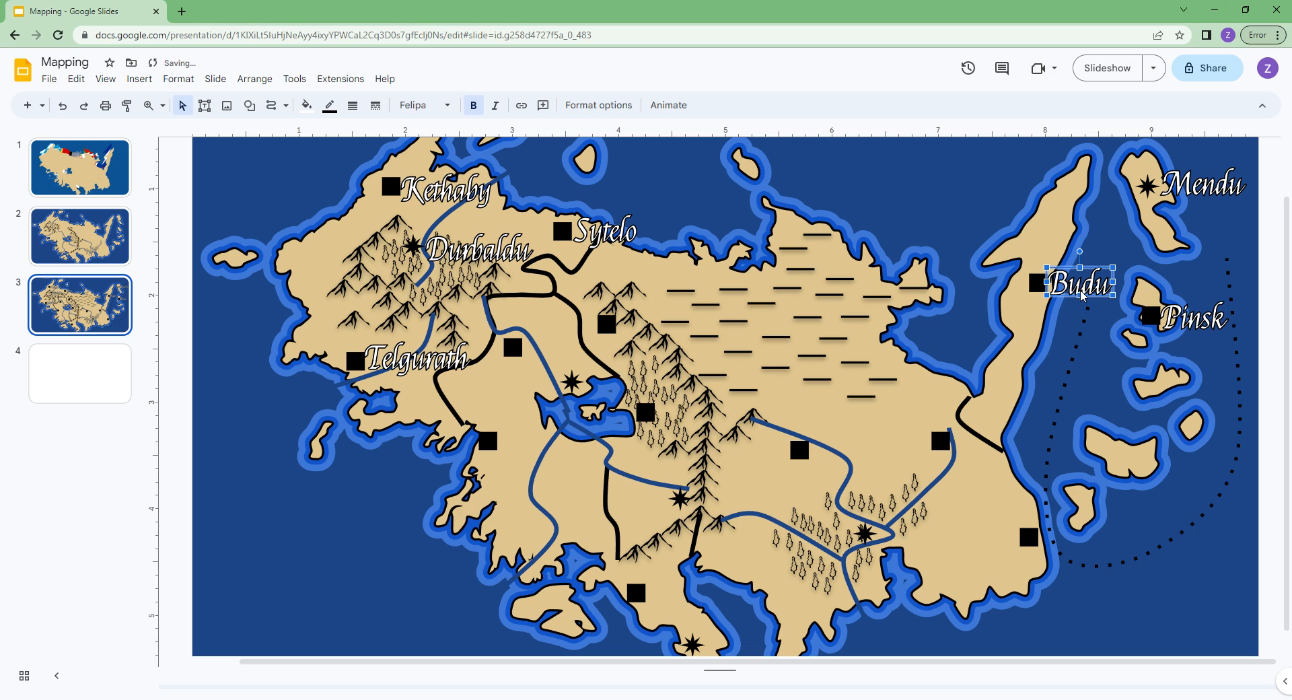
Duplicate the Budu label, enlarge the copy over the northwestern region and give it a medium gray fill
key("ctrl+d")
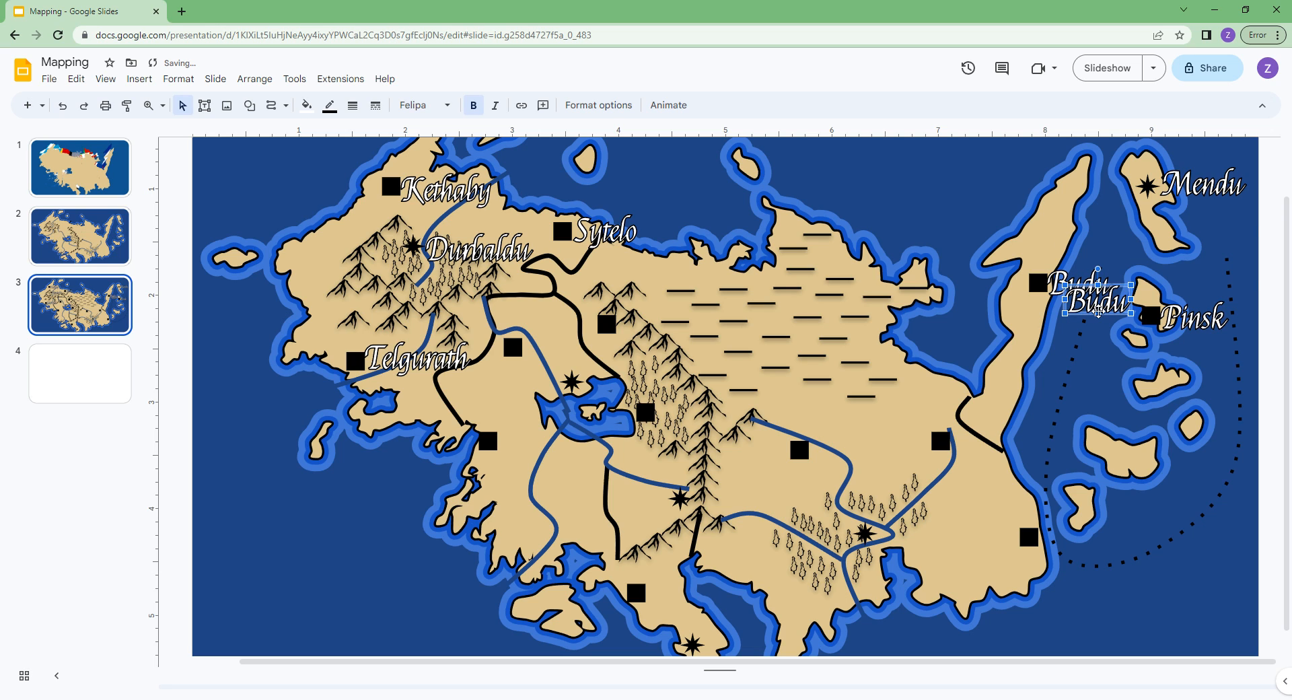
left_click_drag(1098, 311, 422, 315)
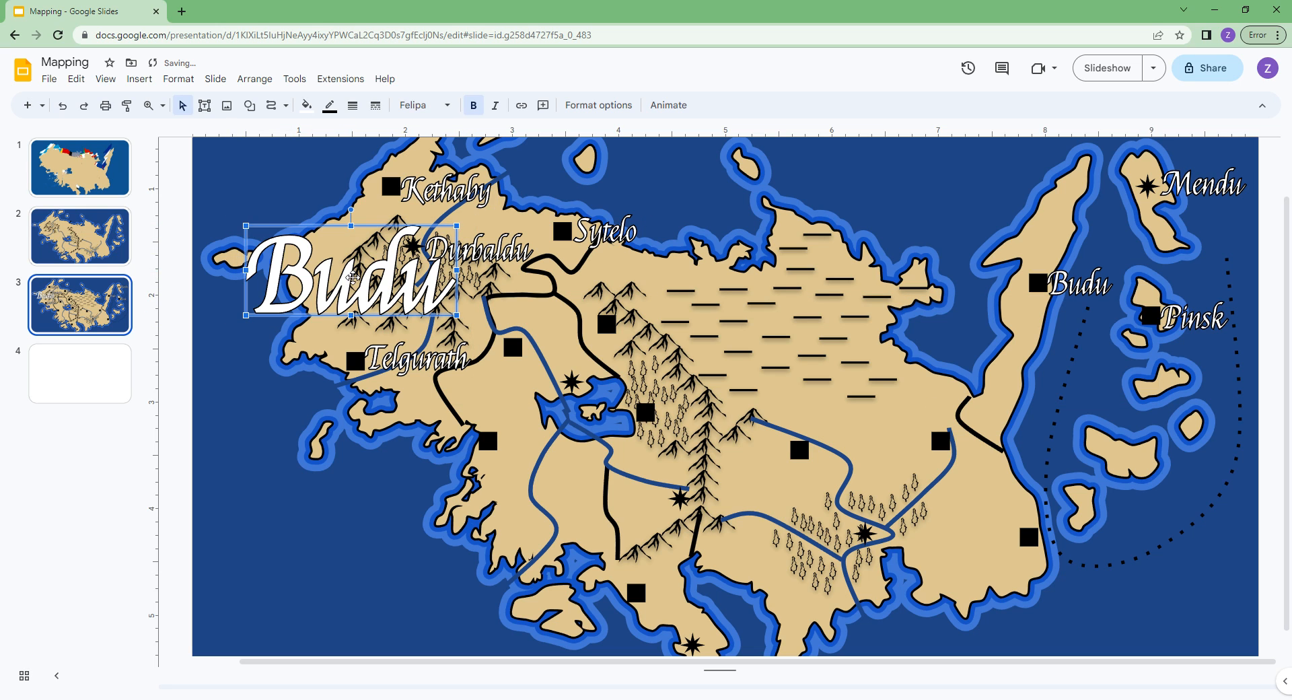
left_click(306, 105)
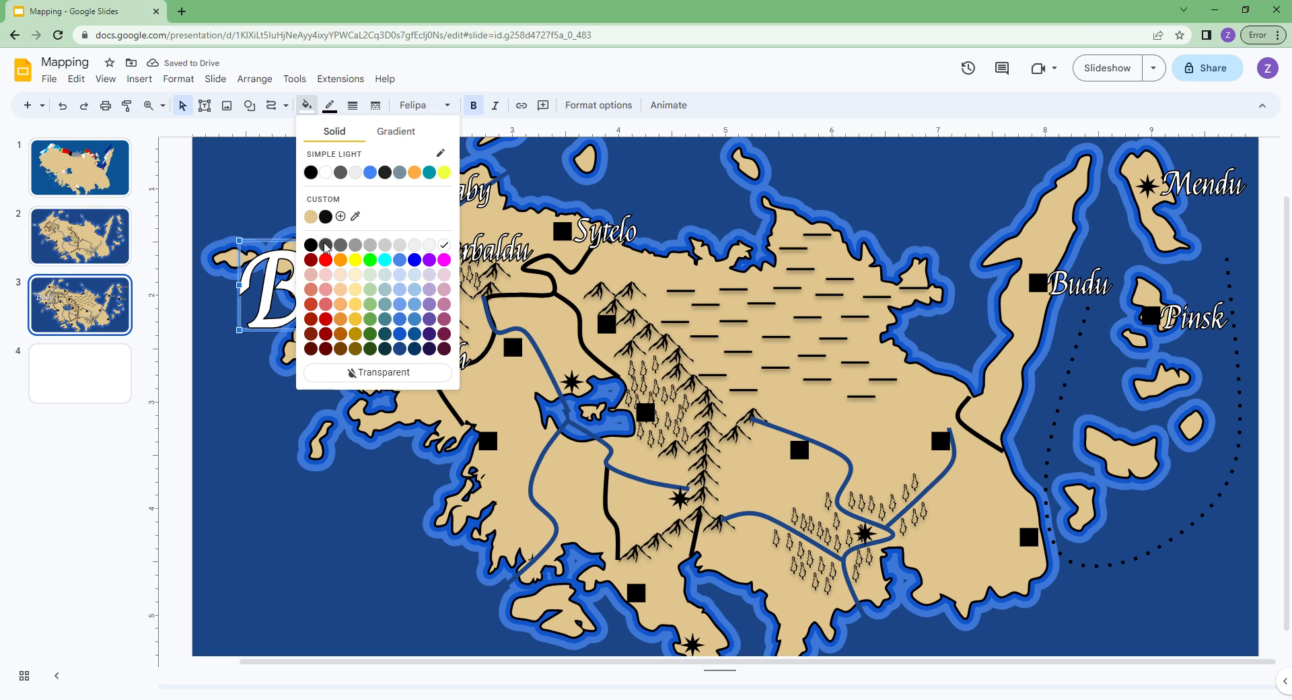
left_click(326, 245)
left_click(306, 105)
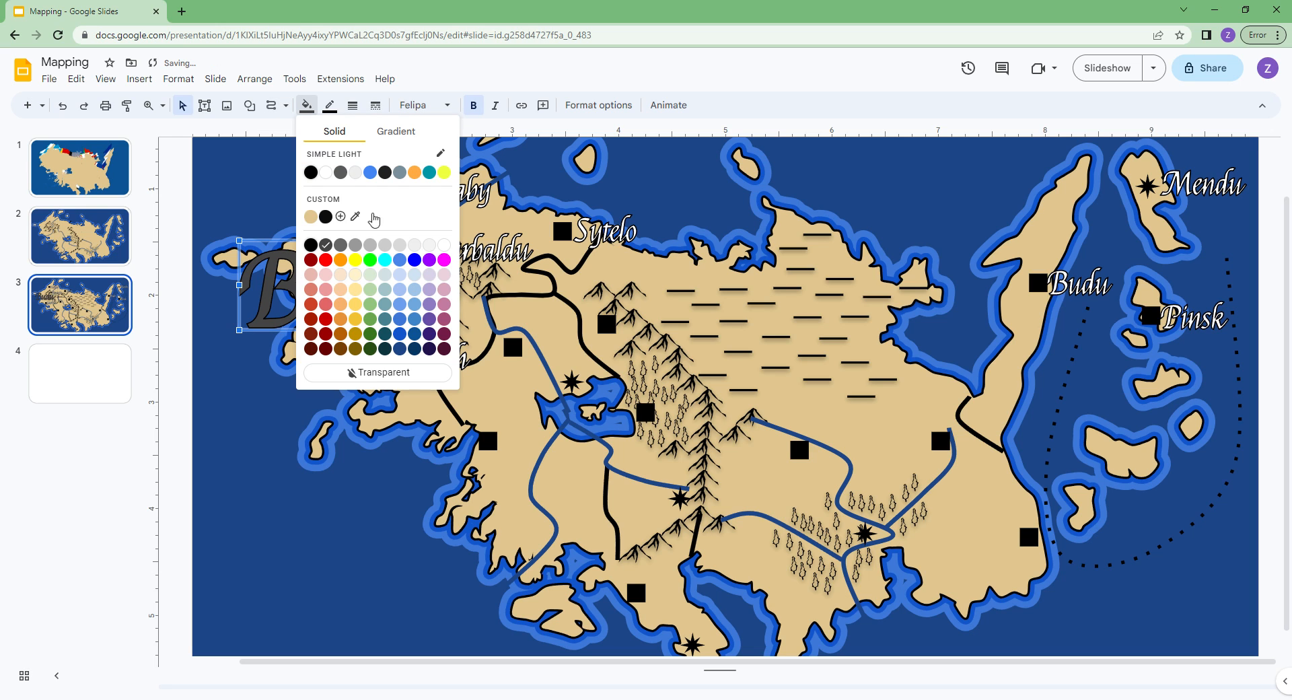
left_click(355, 245)
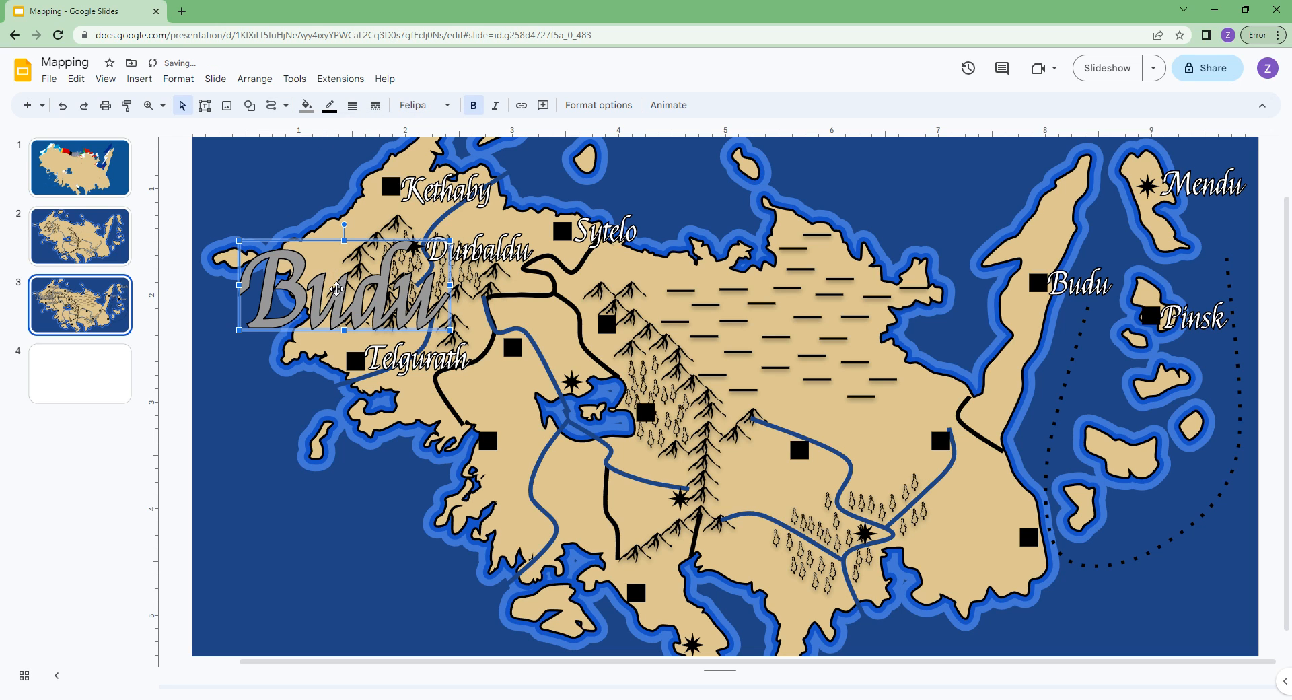
left_click_drag(337, 289, 316, 291)
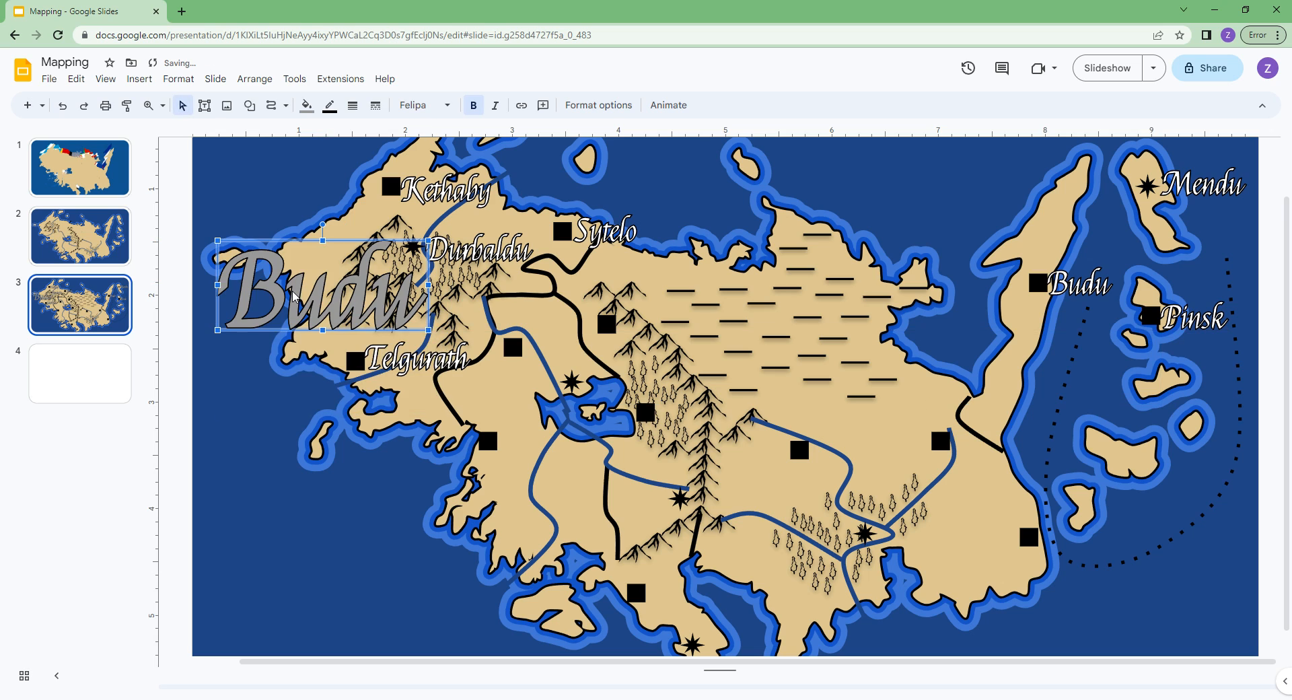
Change the large gray label's text to "Asgurta" and shrink it to fit over the northwestern mountains below Durbaldu
double_click(280, 315)
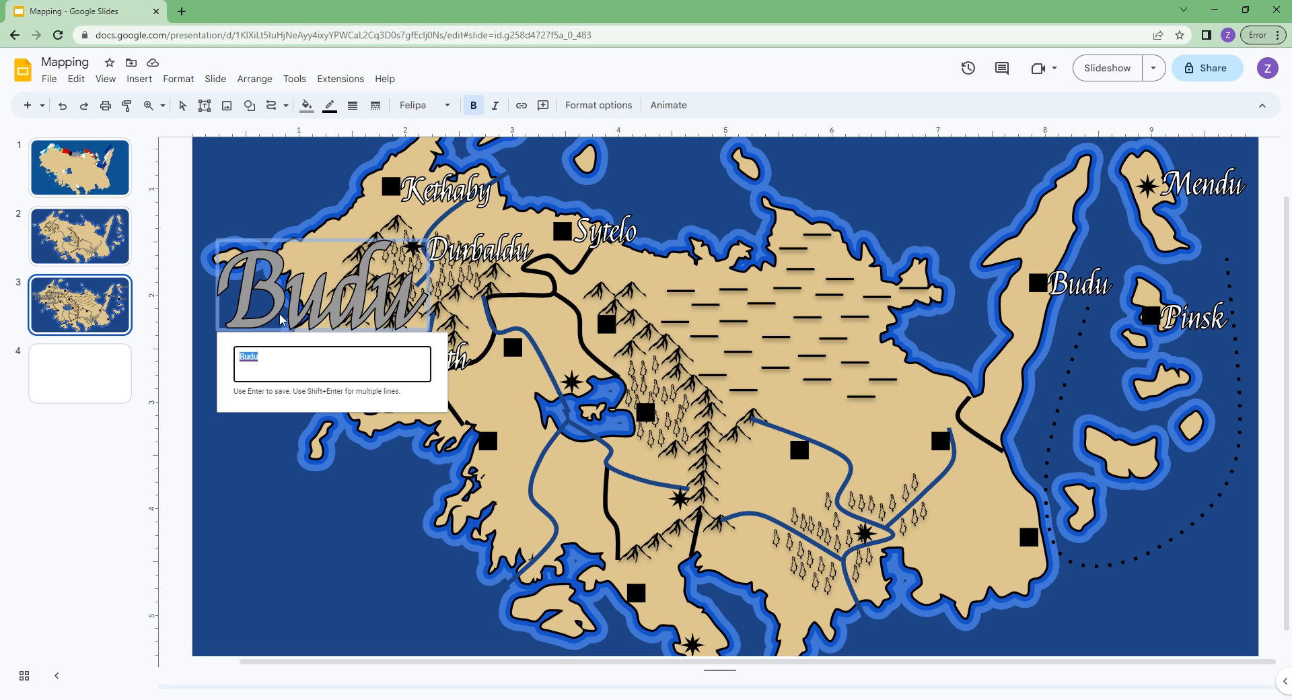
type("Asgo")
type("r")
key("BackSpace")
key("BackSpace")
key("BackSpace")
type("d")
type("u")
type("rt")
type("a")
key("Return")
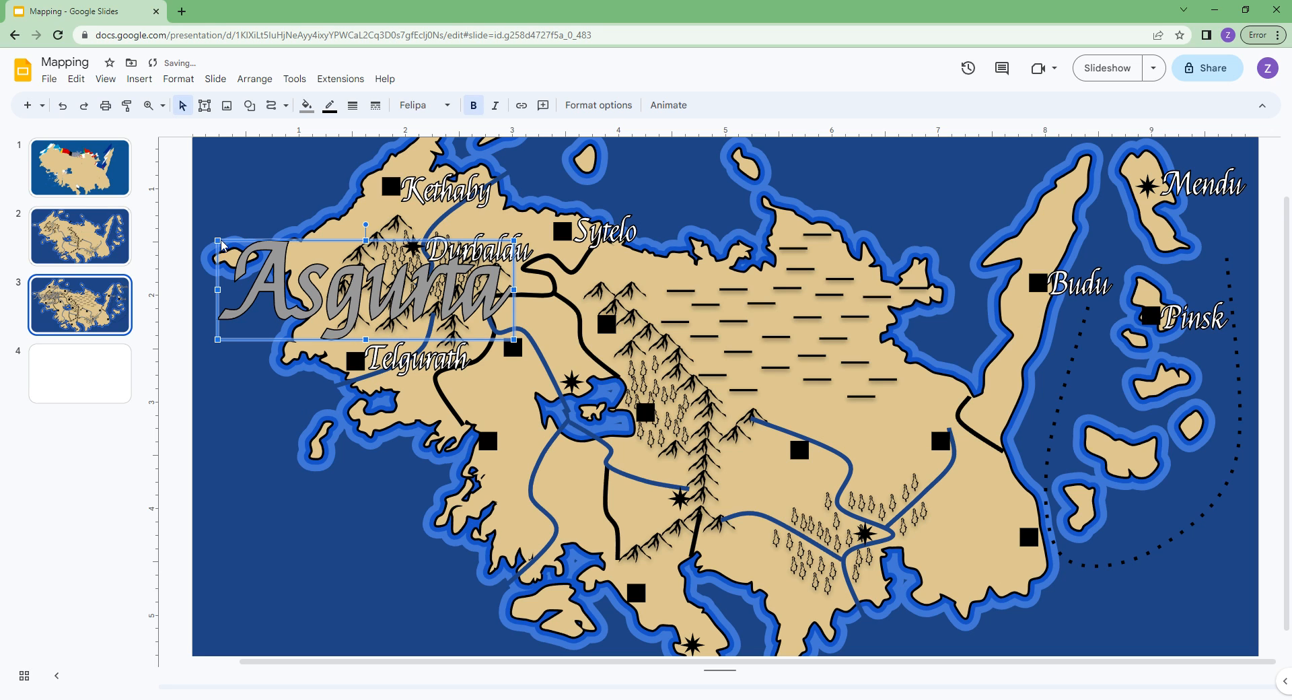
left_click_drag(218, 241, 354, 289)
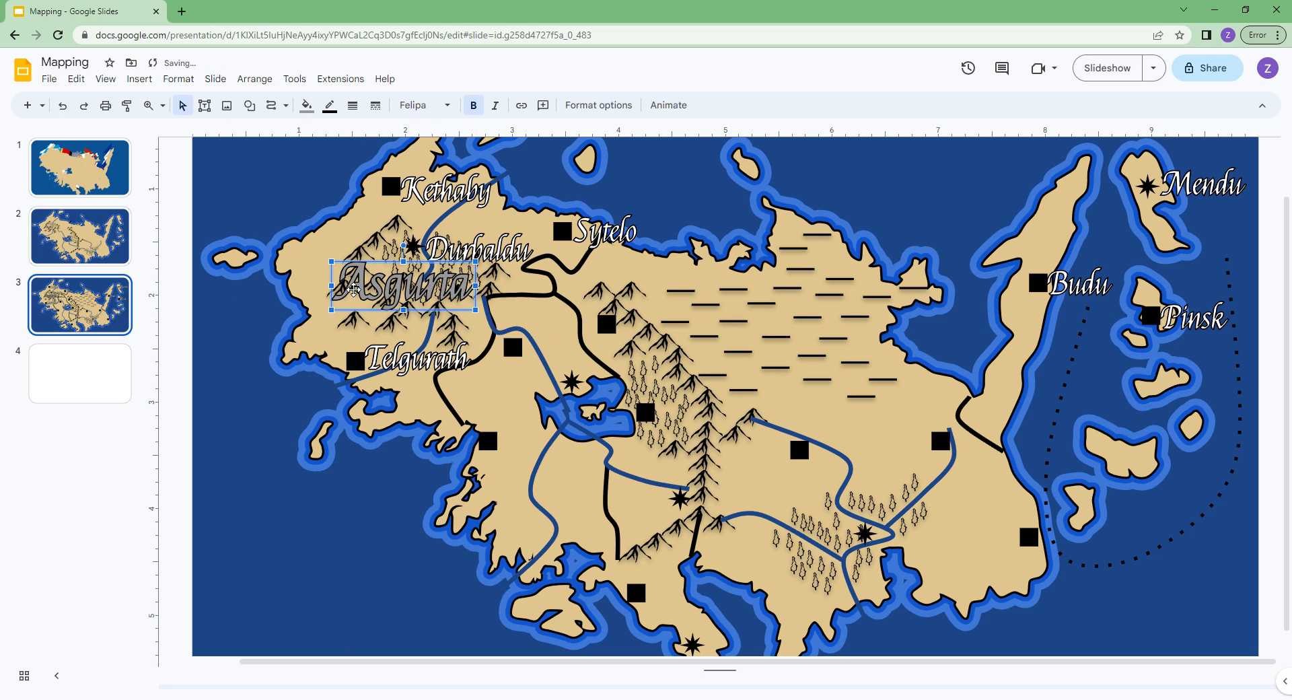
left_click(194, 360)
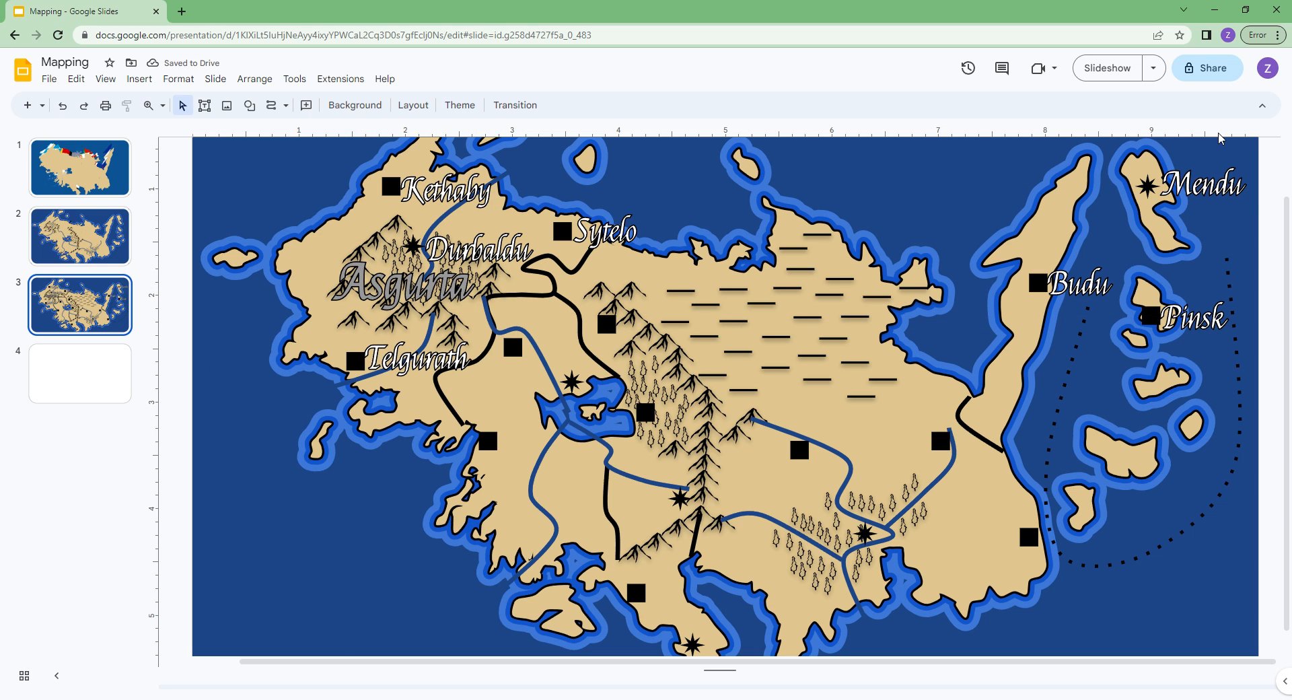